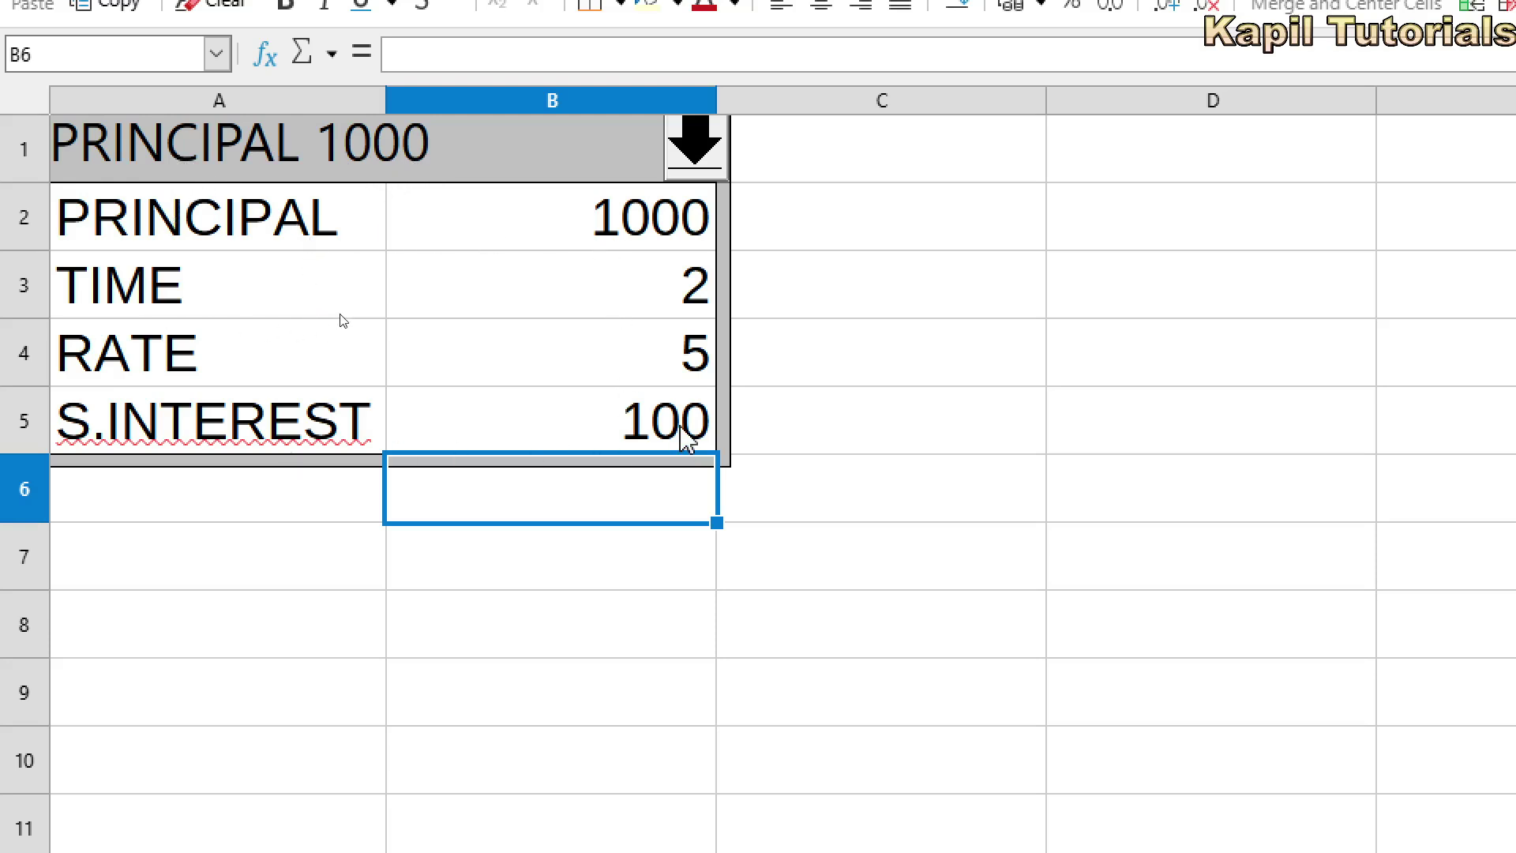
Step: Examine the principal, time, rate and simple interest entries in A2:B5, including the interest formula in B5
{"action": "left_click", "coordinate": [330, 229]}
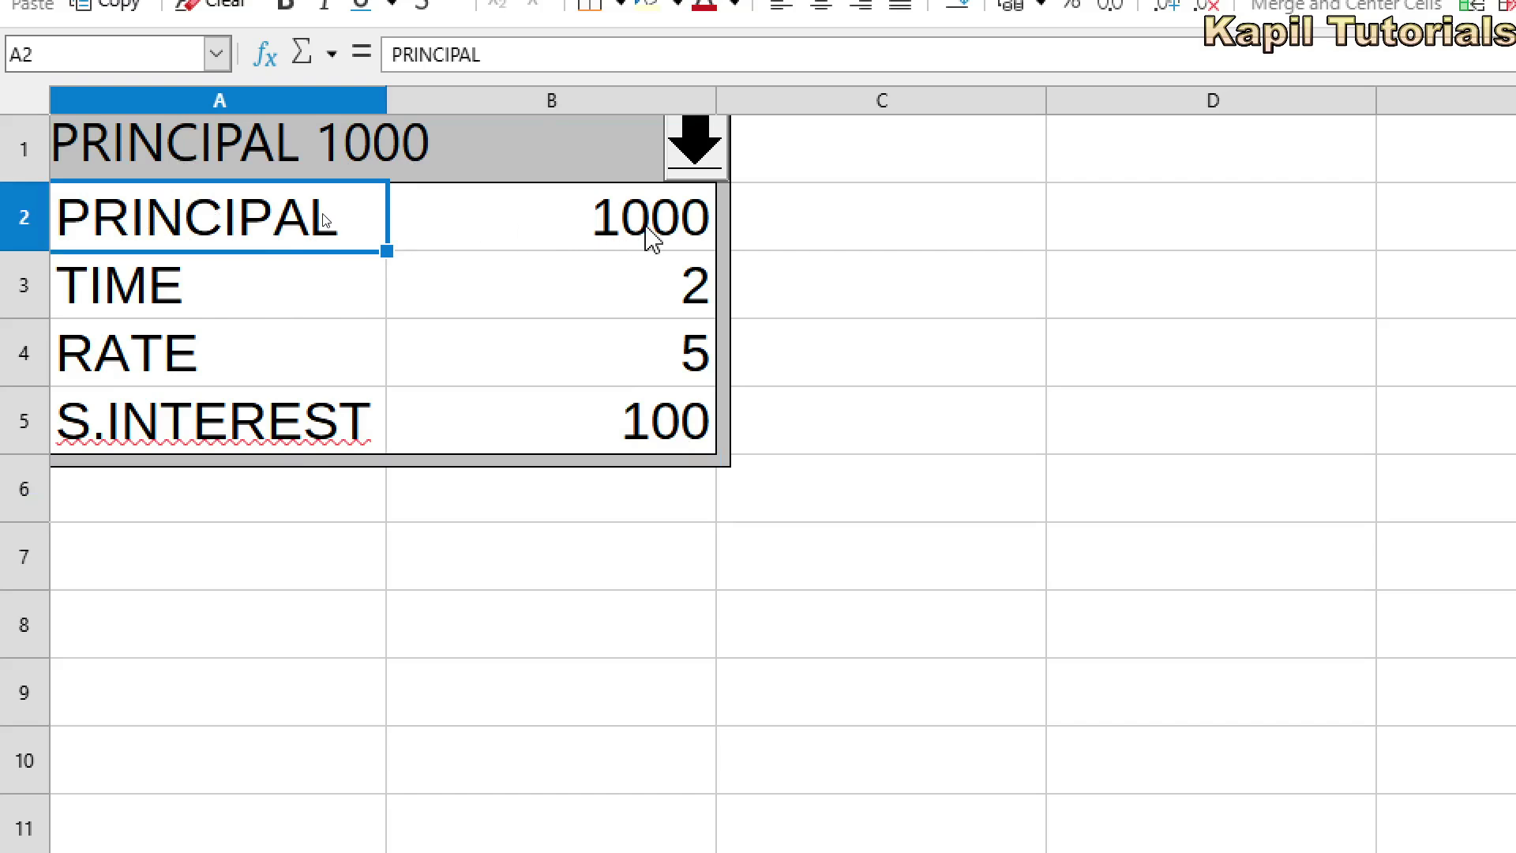
{"action": "left_click", "coordinate": [645, 233]}
{"action": "left_click", "coordinate": [269, 281]}
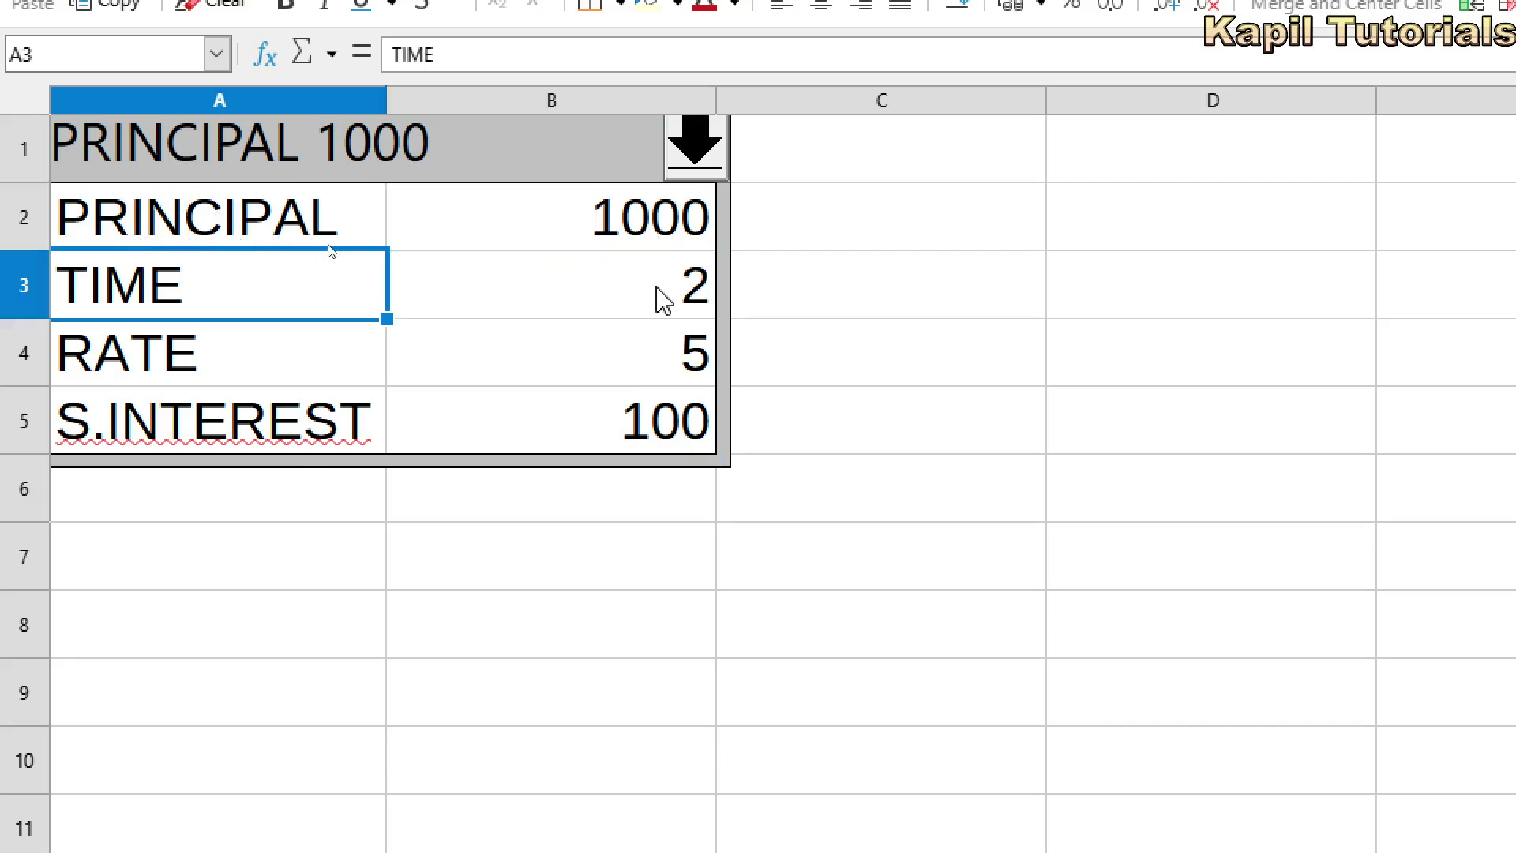
{"action": "left_click", "coordinate": [663, 300]}
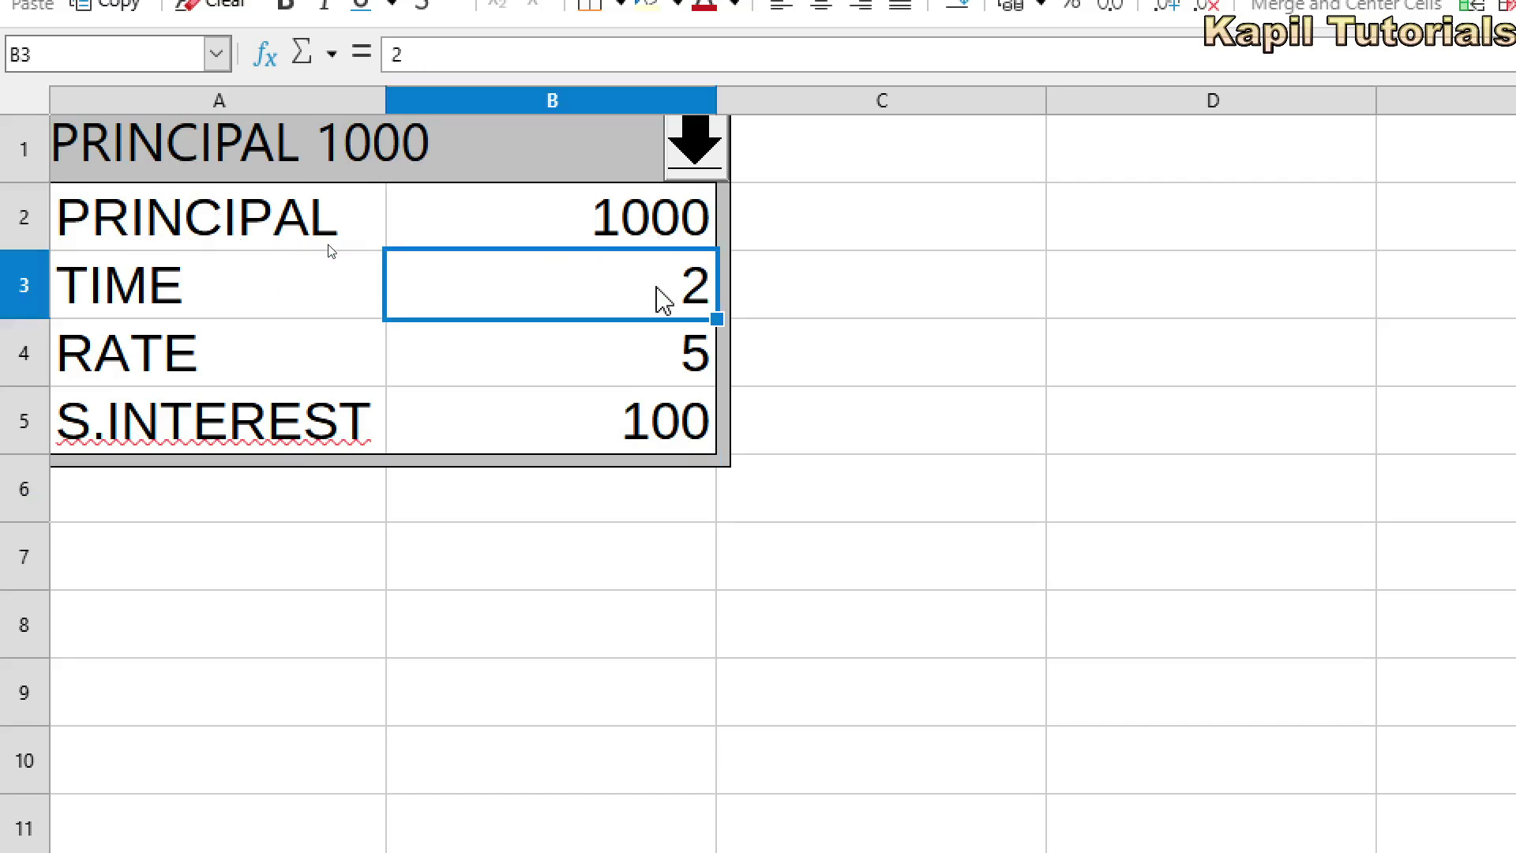
{"action": "left_click", "coordinate": [175, 352]}
{"action": "left_click", "coordinate": [683, 371]}
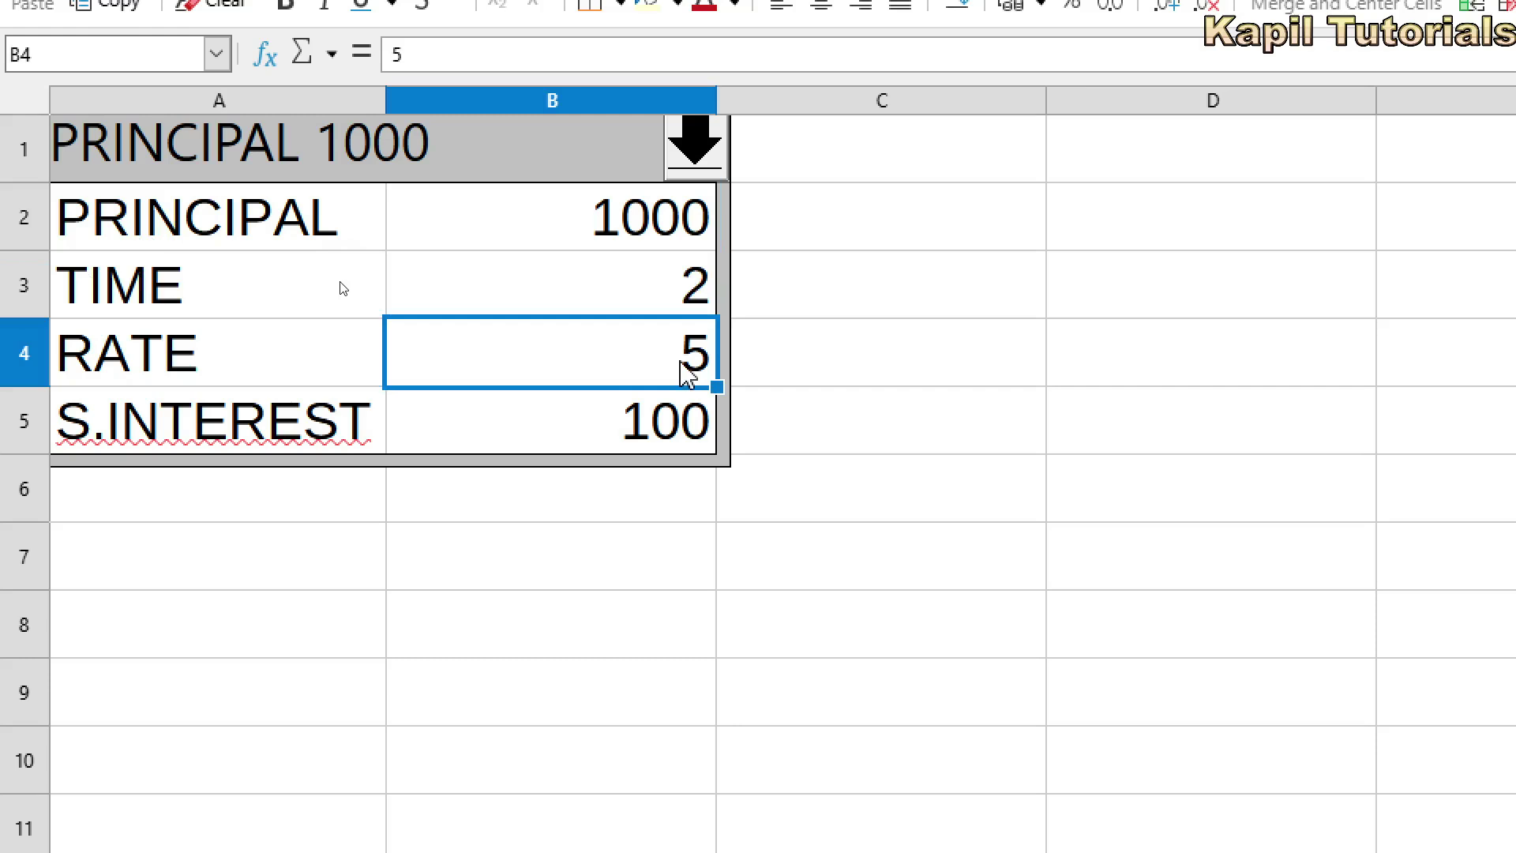
{"action": "left_click", "coordinate": [130, 442]}
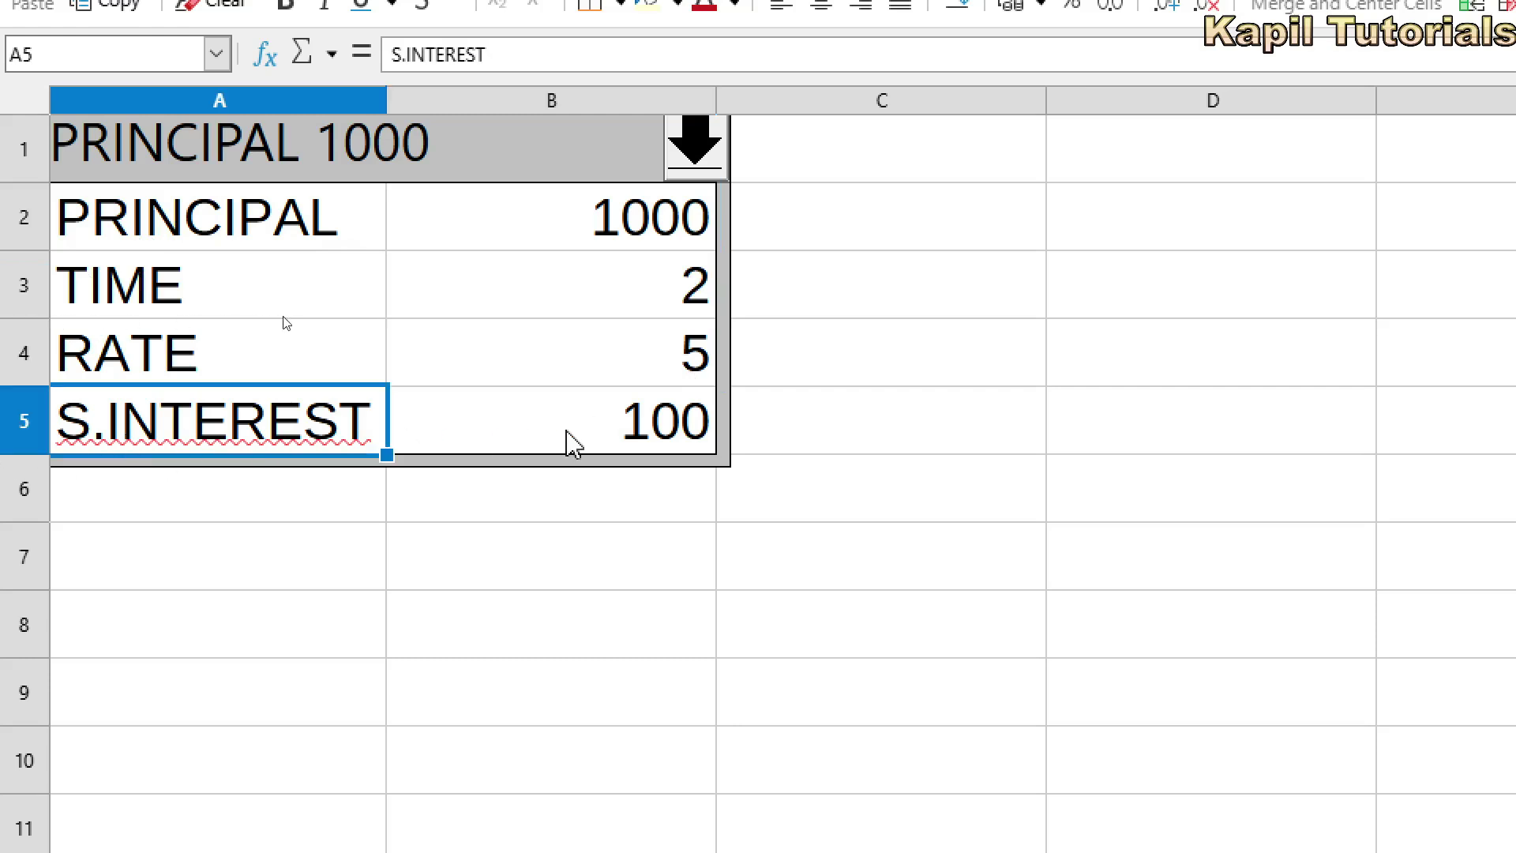
{"action": "left_click", "coordinate": [570, 443]}
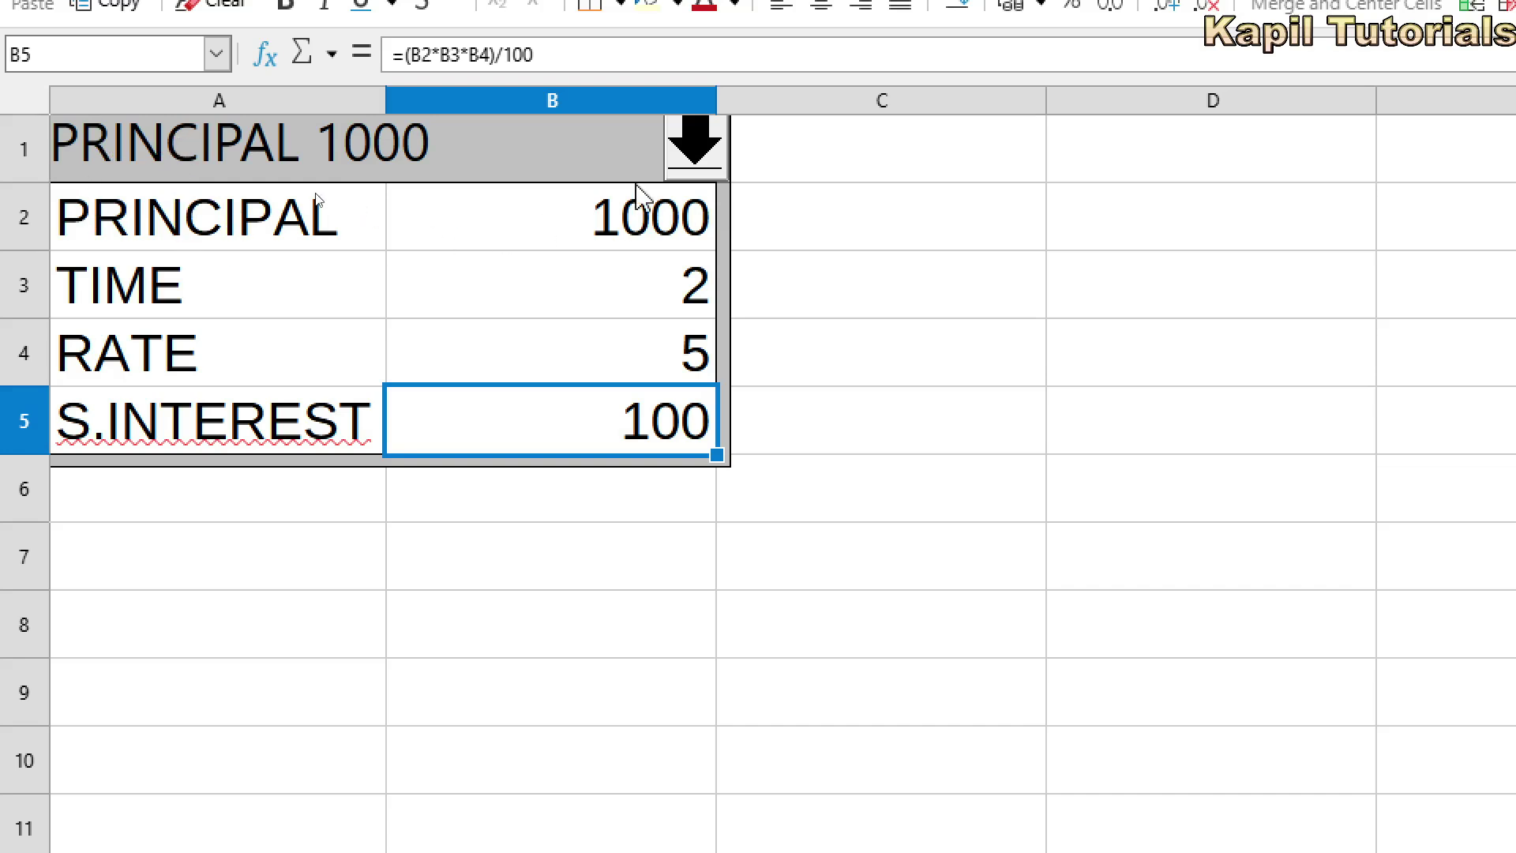
{"action": "left_click", "coordinate": [685, 236]}
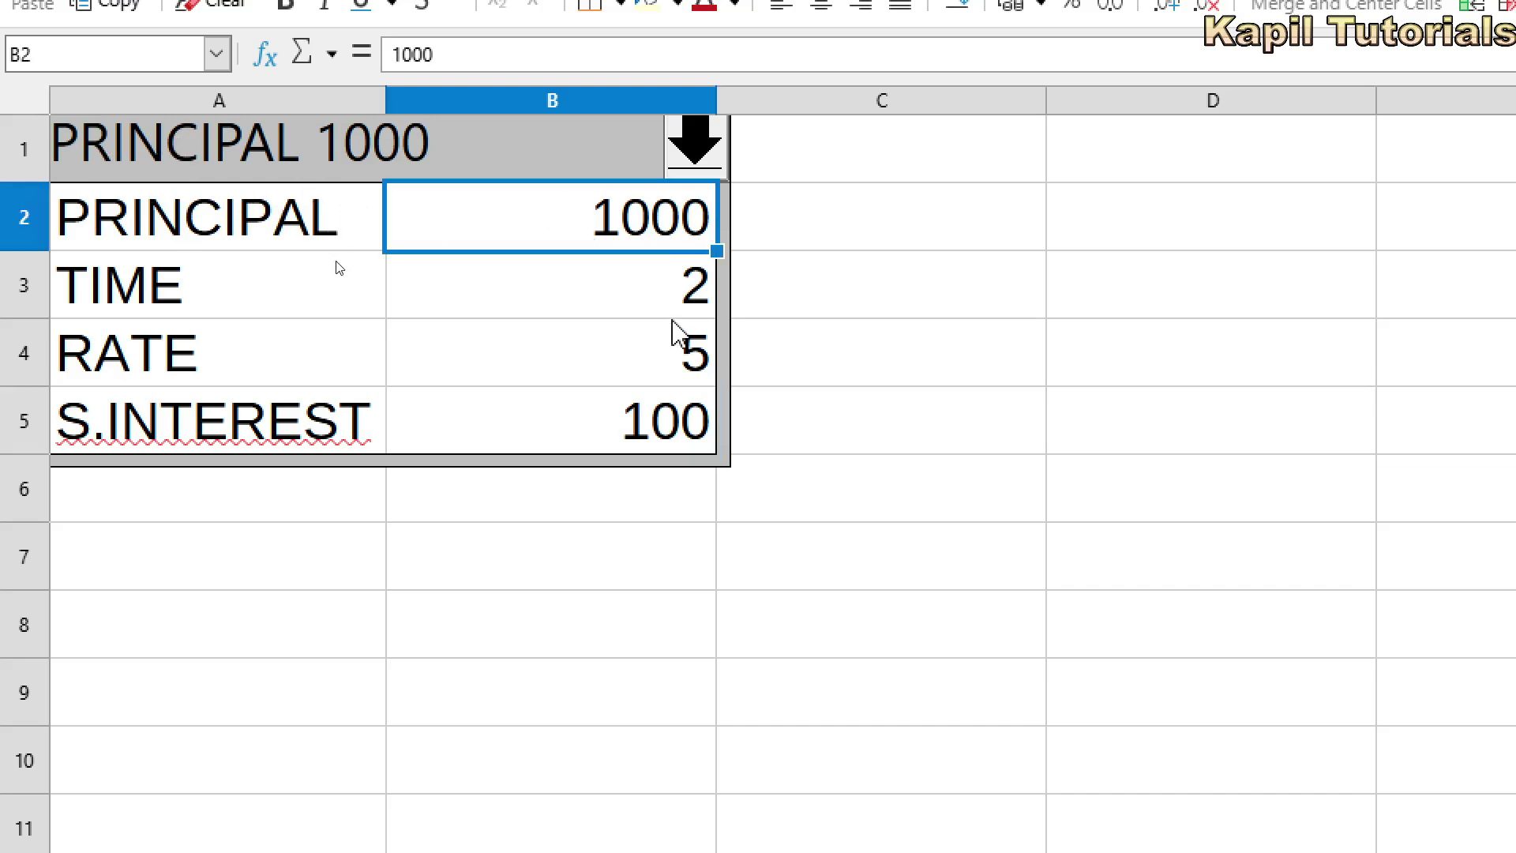
{"action": "left_click", "coordinate": [684, 312]}
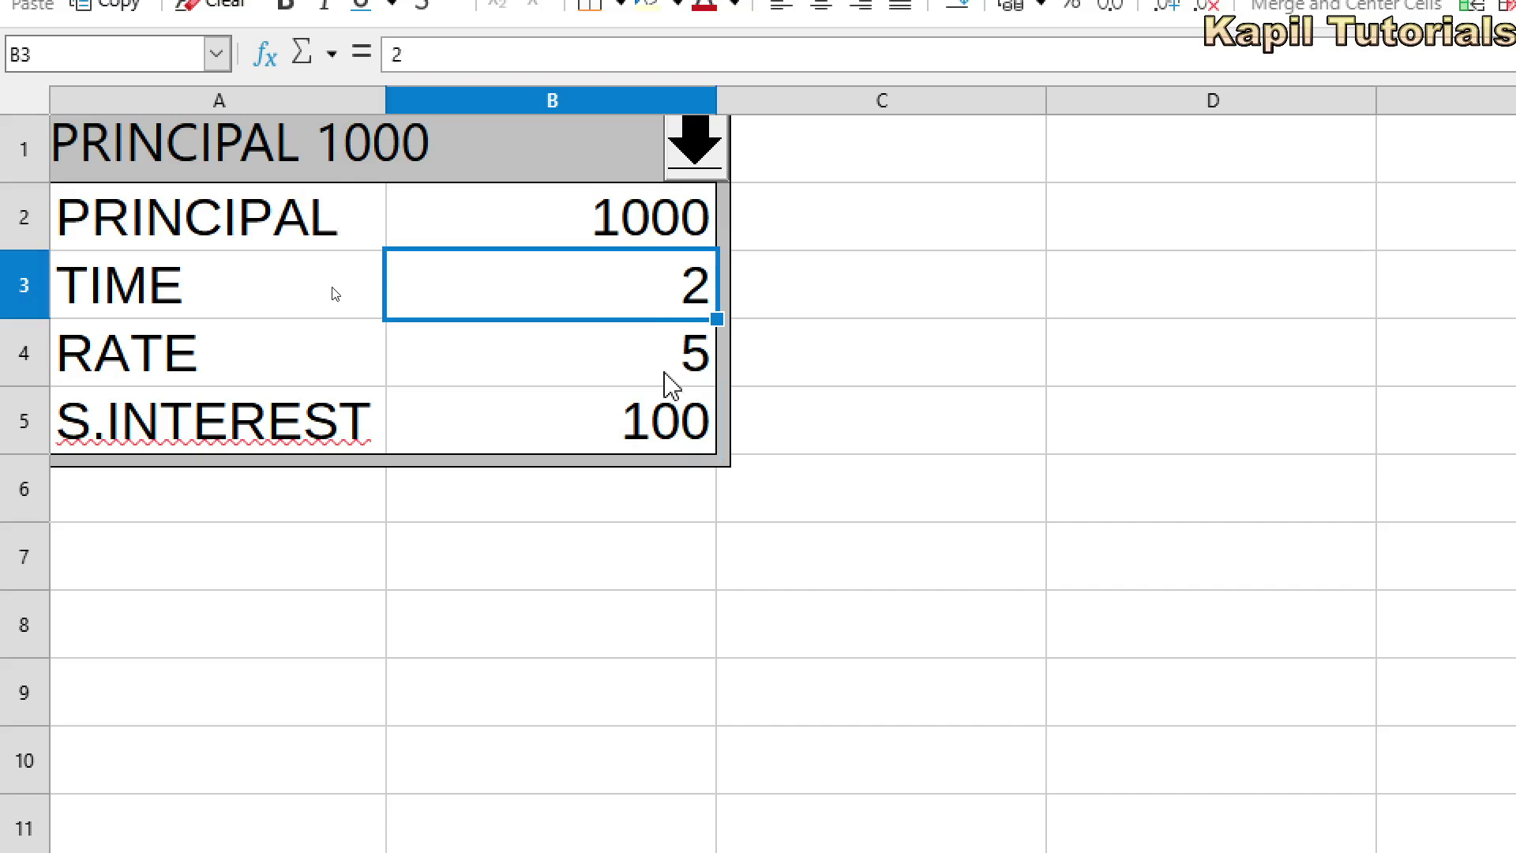
{"action": "left_click", "coordinate": [670, 381]}
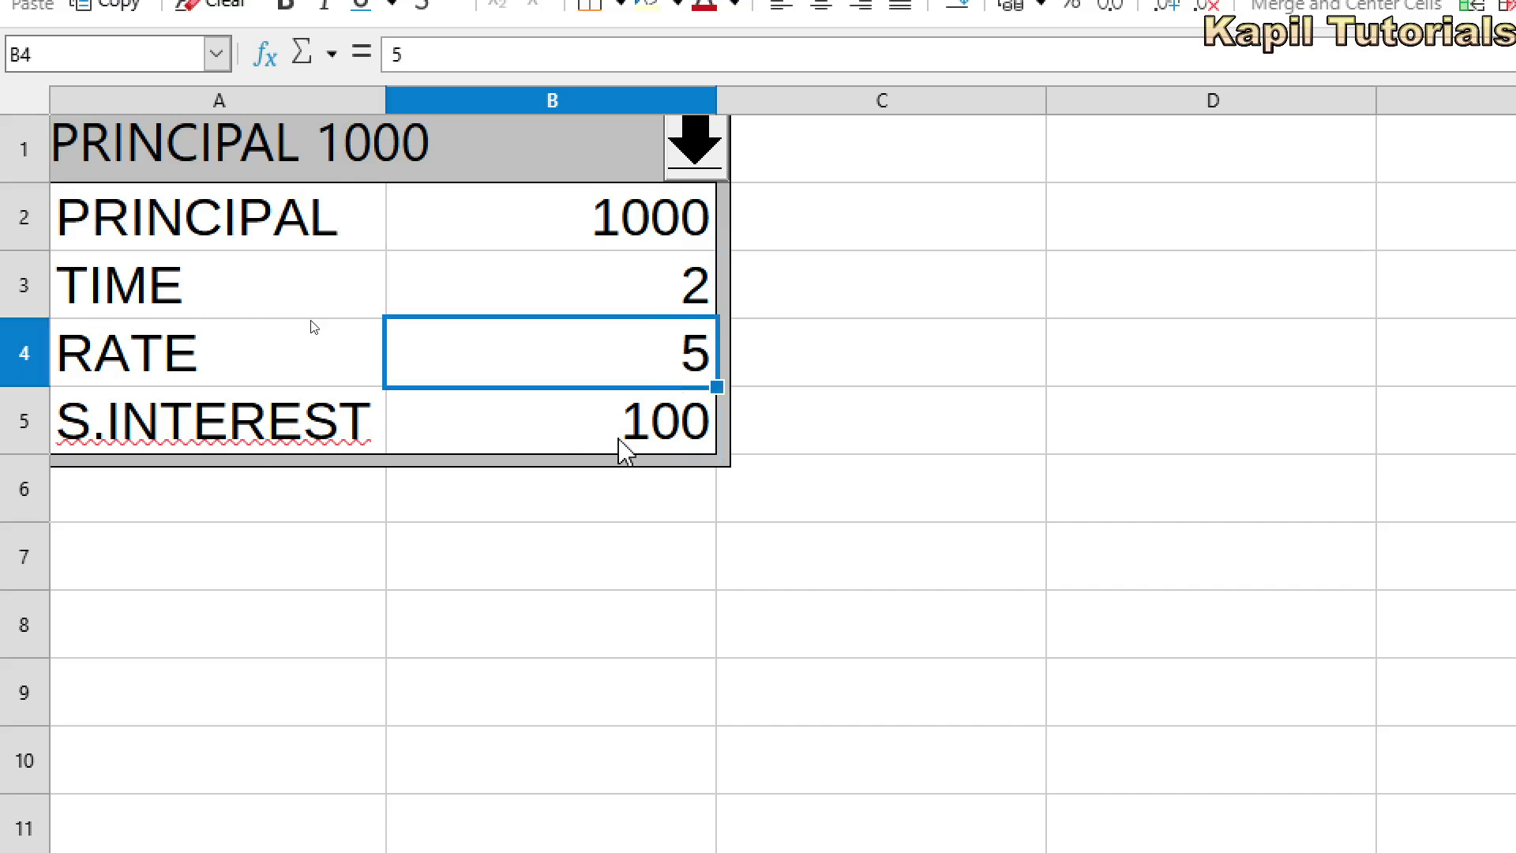
{"action": "left_click", "coordinate": [628, 447]}
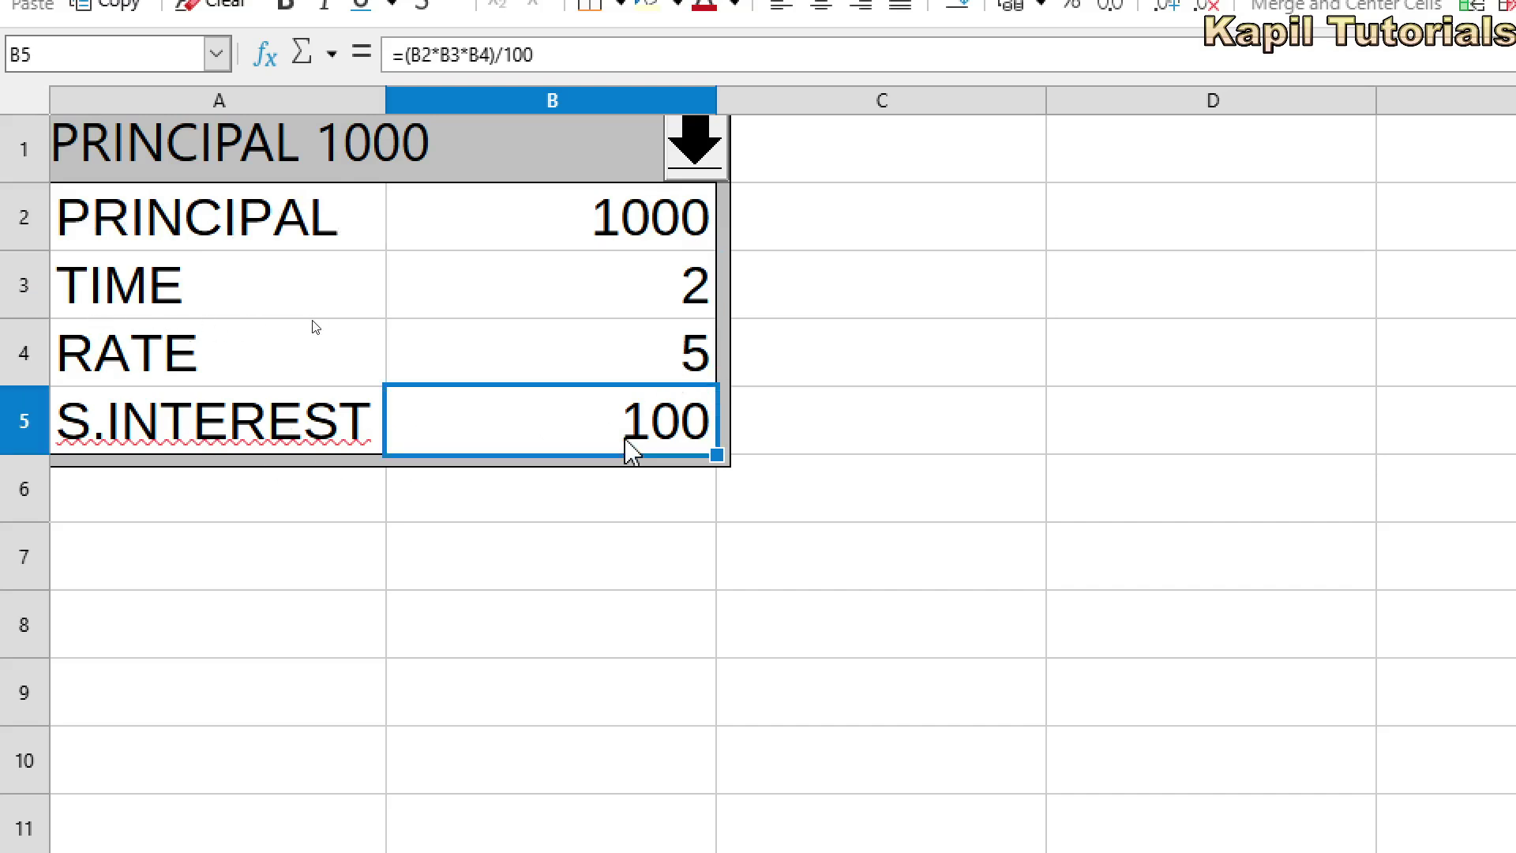
Step: Switch the scenario above the table to PRINCIPAL 5000, and after that to PRINCIPAL 10000
{"action": "left_click", "coordinate": [703, 143]}
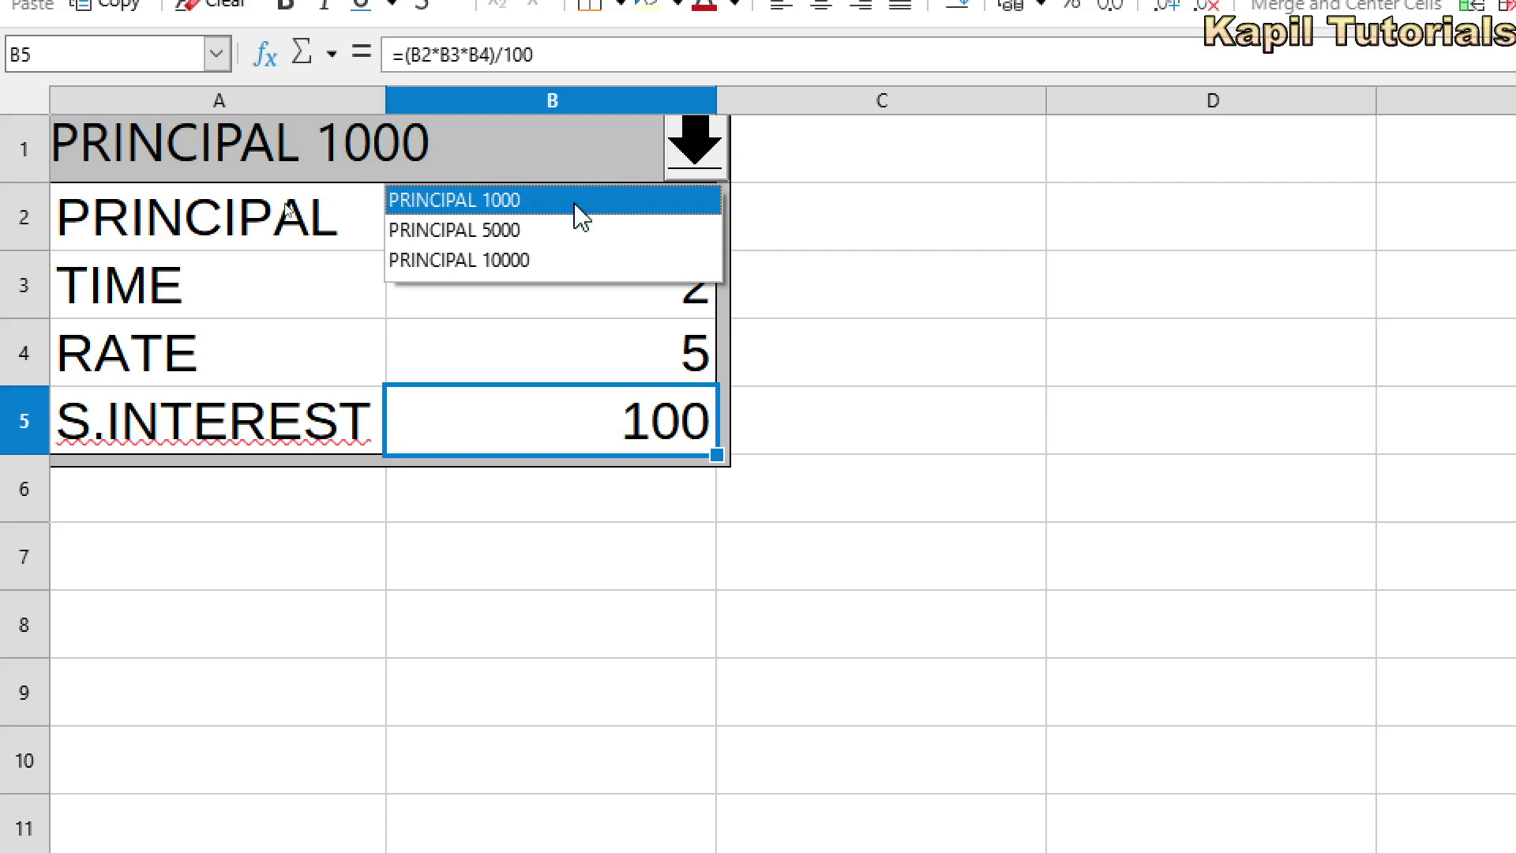
{"action": "left_click", "coordinate": [534, 232]}
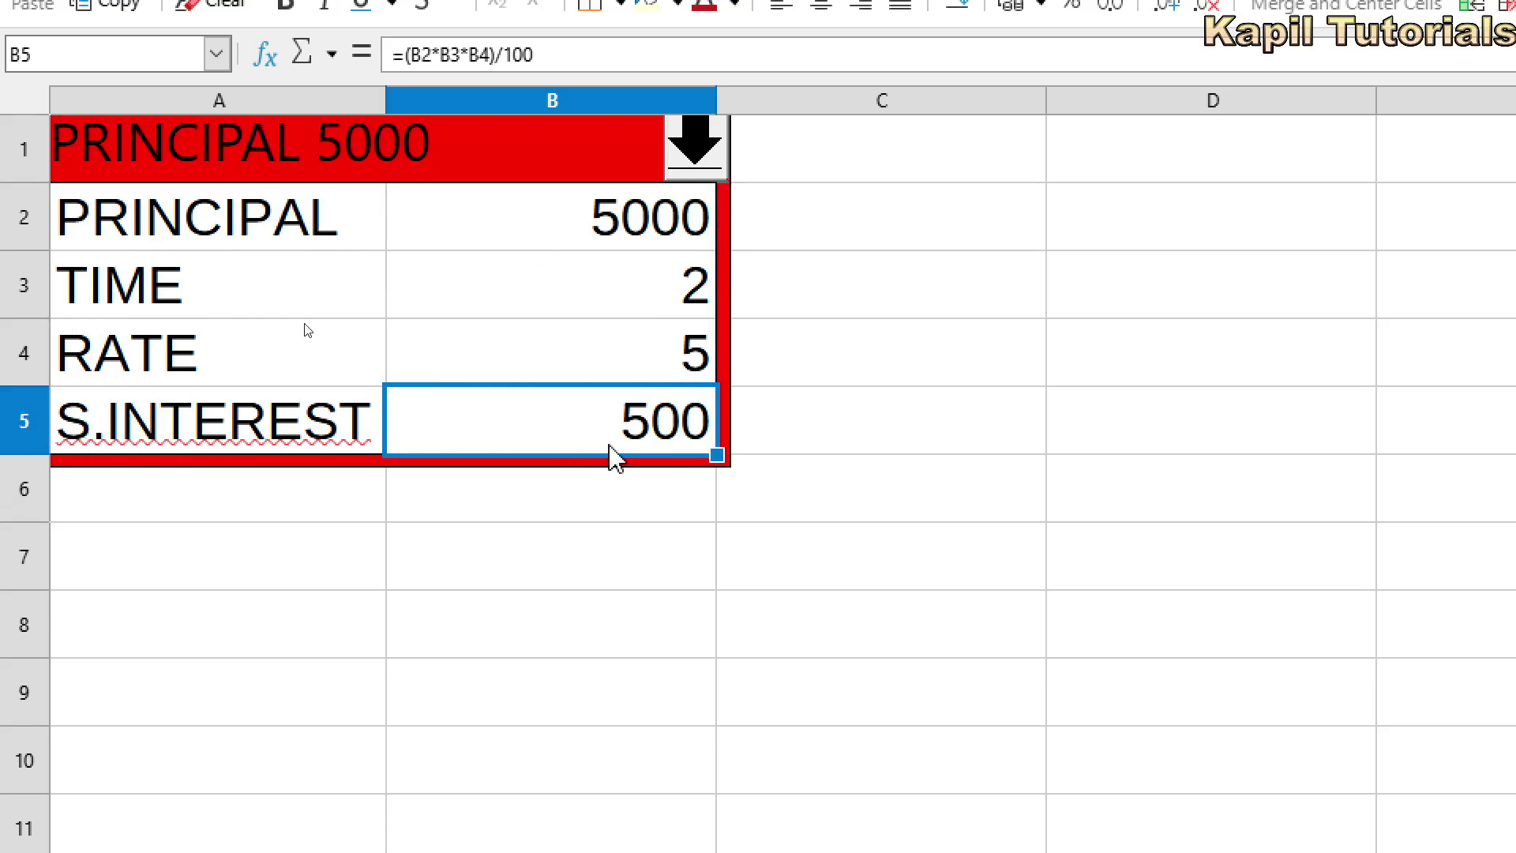
{"action": "left_click", "coordinate": [697, 146]}
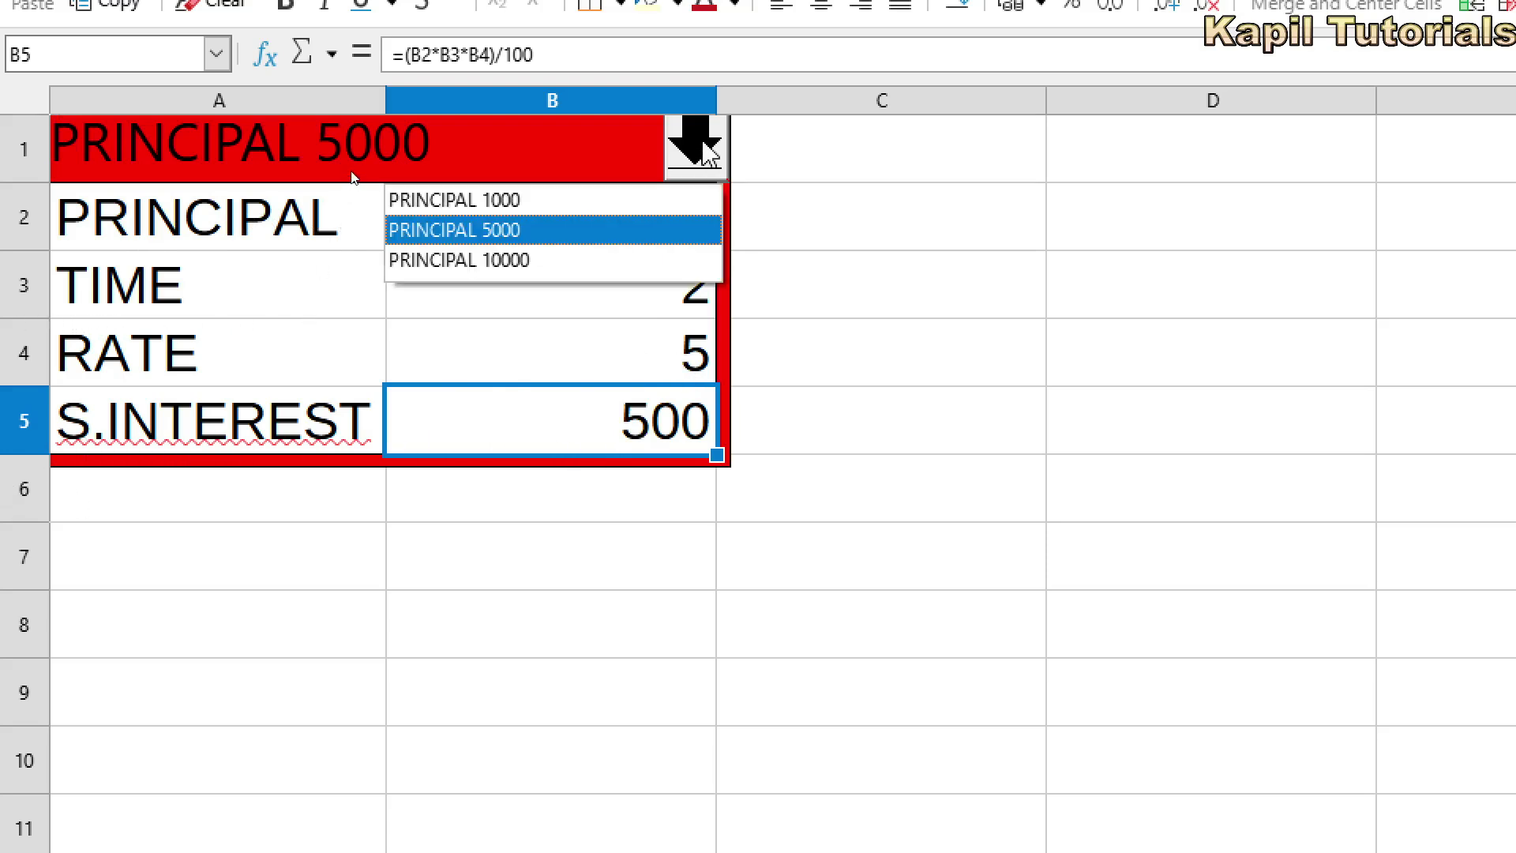
{"action": "left_click", "coordinate": [536, 263]}
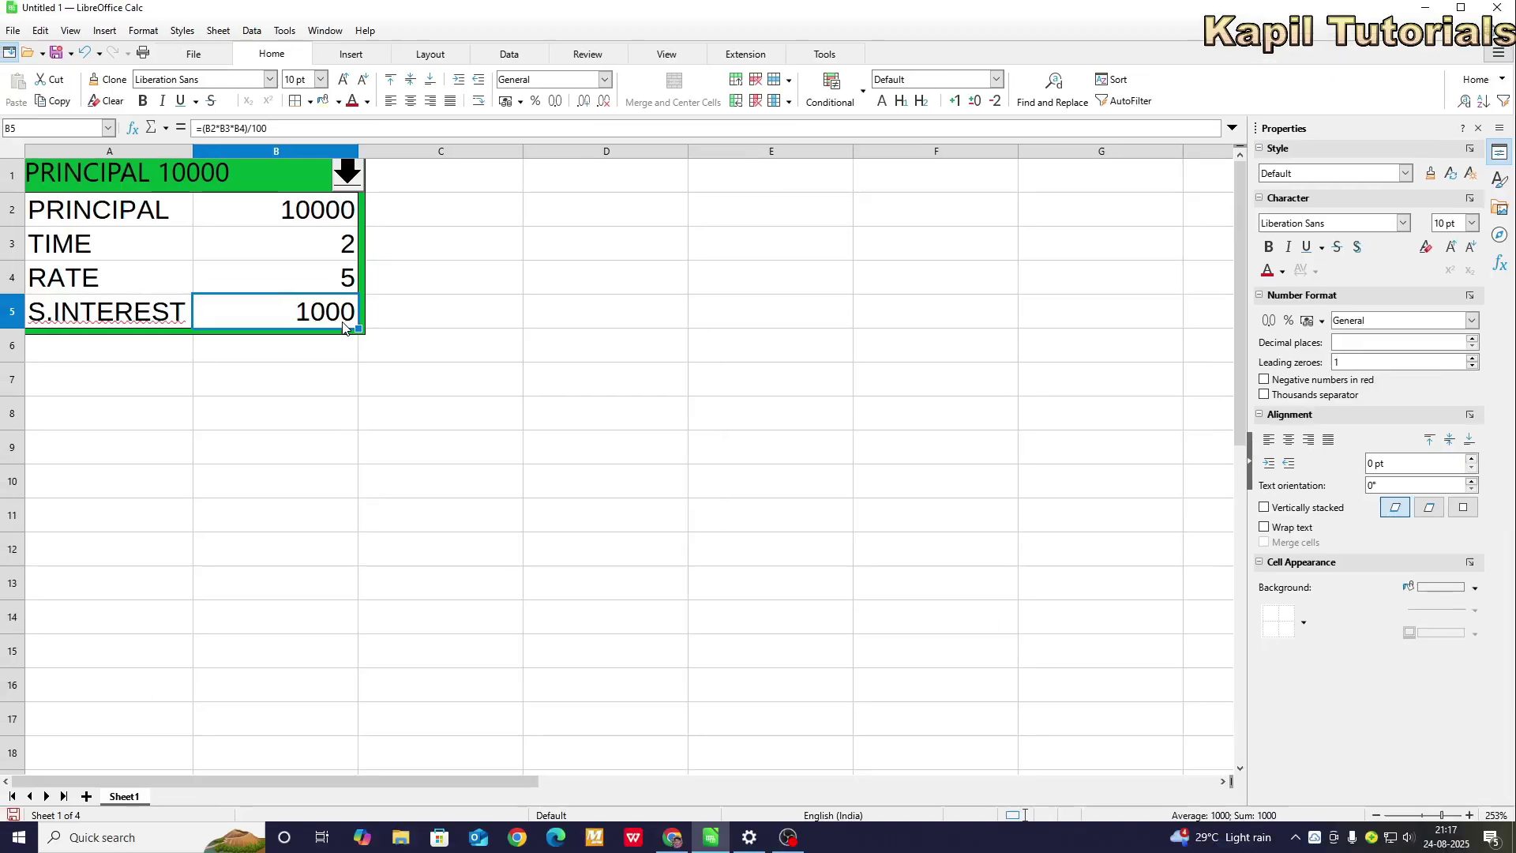
Step: Create a new blank spreadsheet
{"action": "left_click", "coordinate": [14, 30]}
{"action": "mouse_move", "coordinate": [27, 55]}
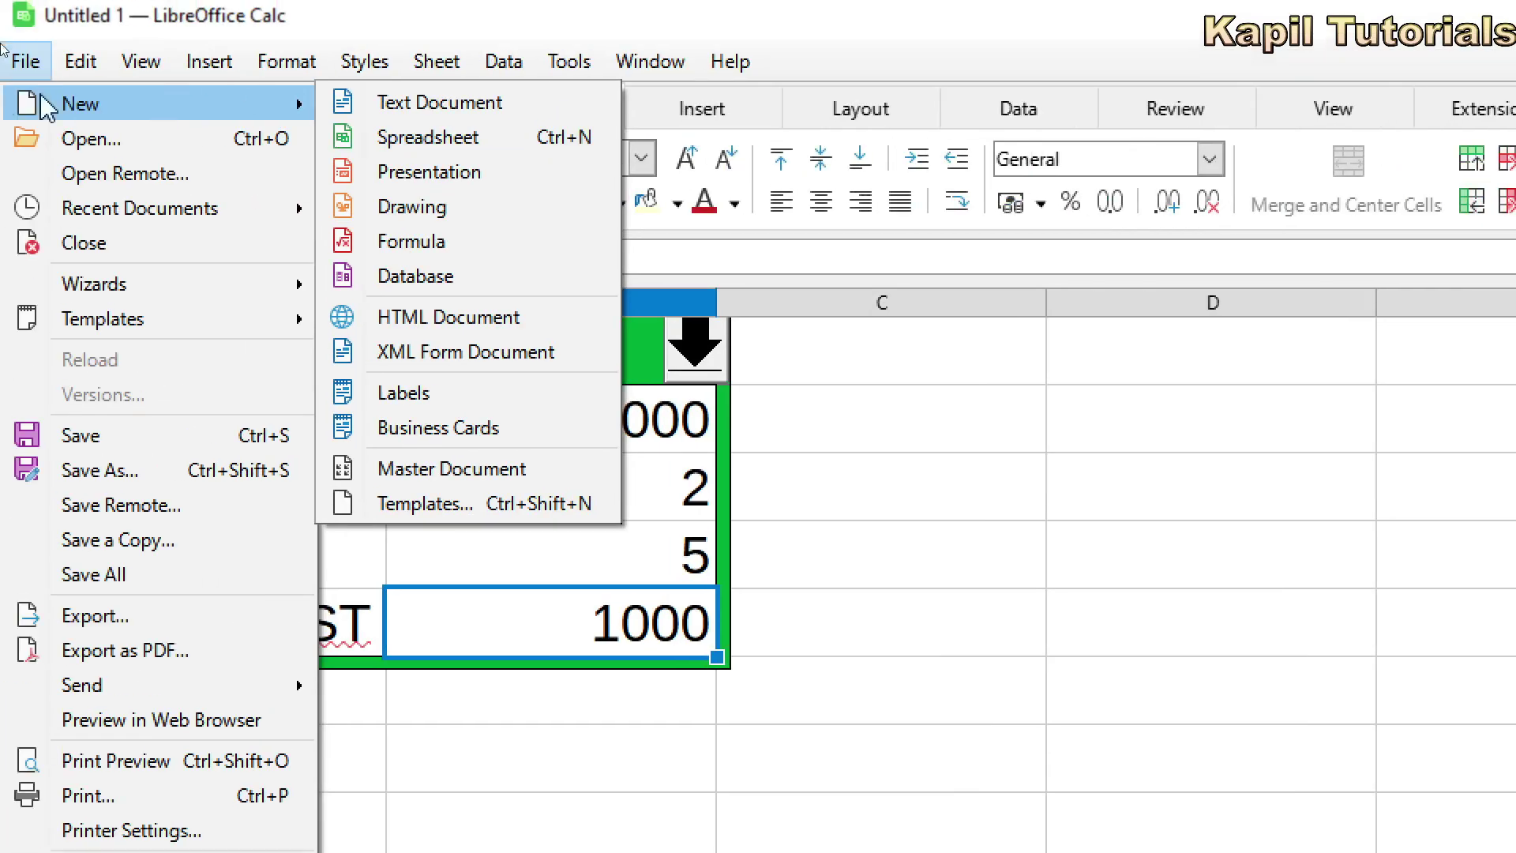
{"action": "left_click", "coordinate": [420, 146]}
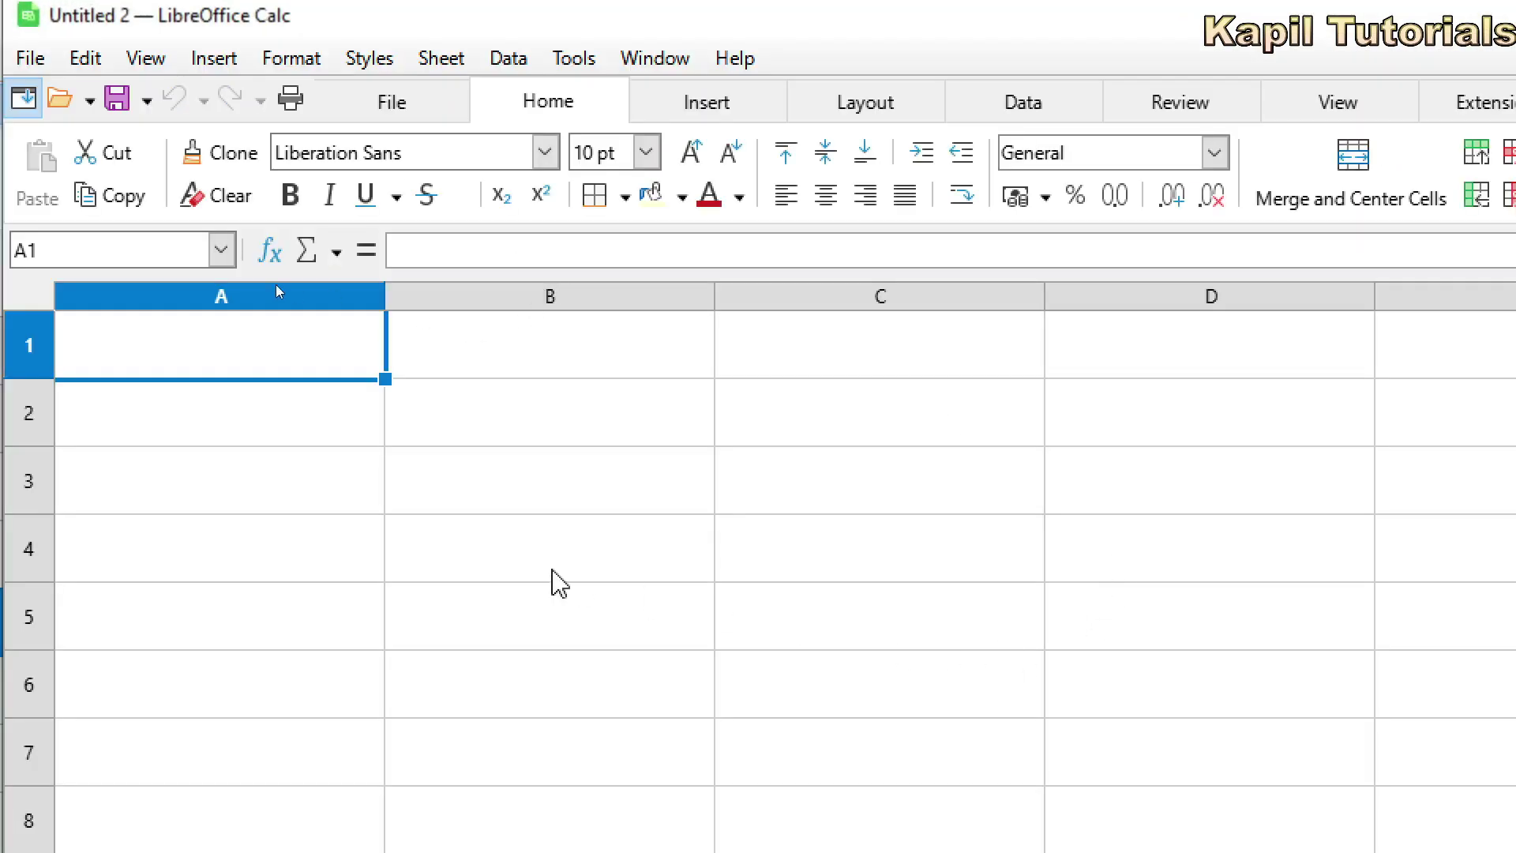
Step: Enter the label PRINCIPAL AMT in cell A2 and fit column A's width to the text
{"action": "left_click", "coordinate": [250, 433]}
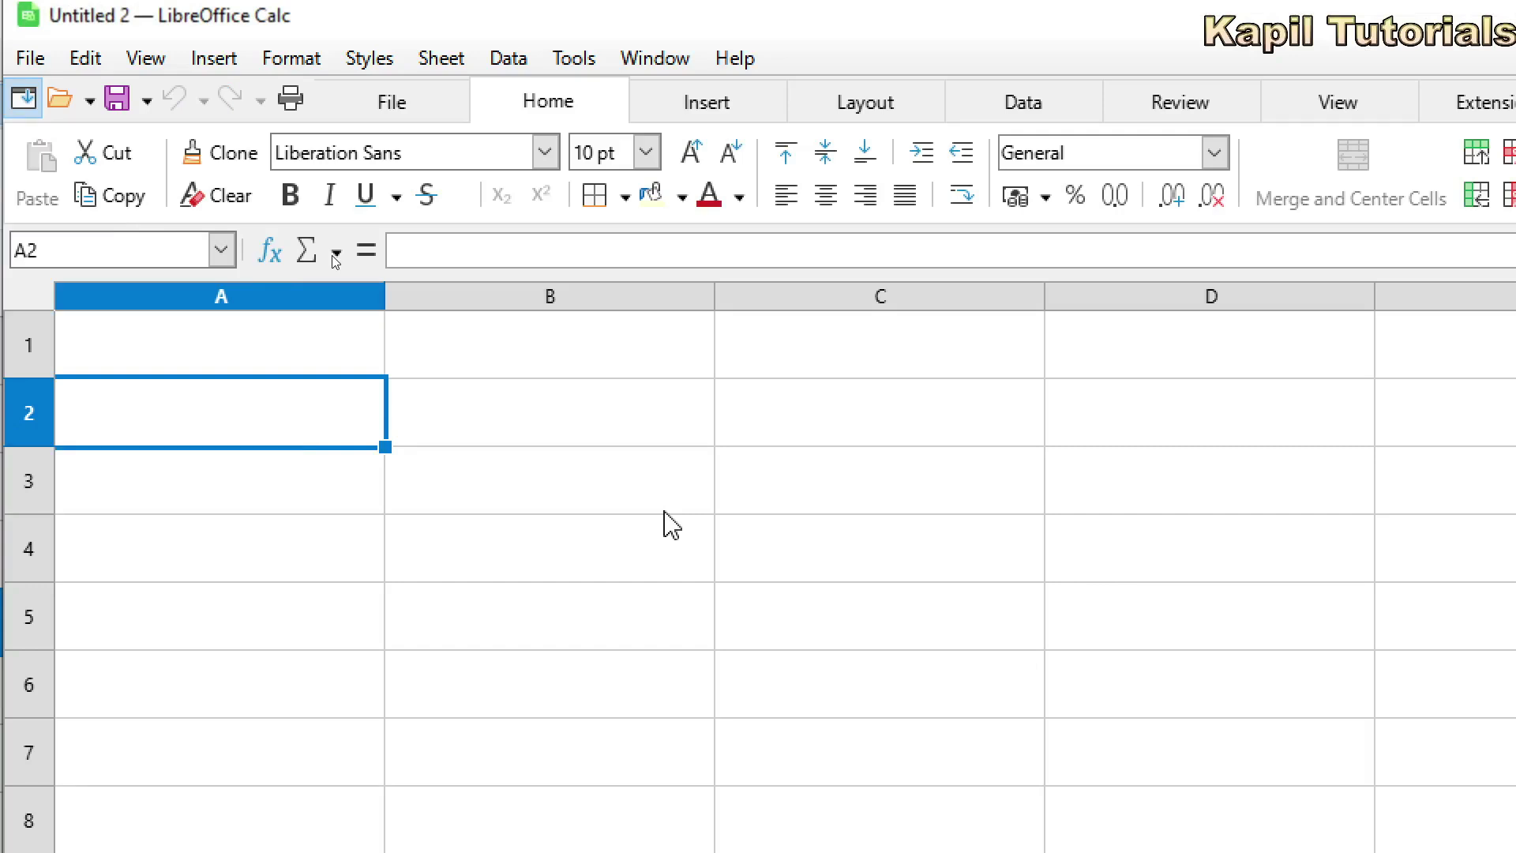
{"action": "type", "text": "P0"}
{"action": "key", "text": "BackSpace"}
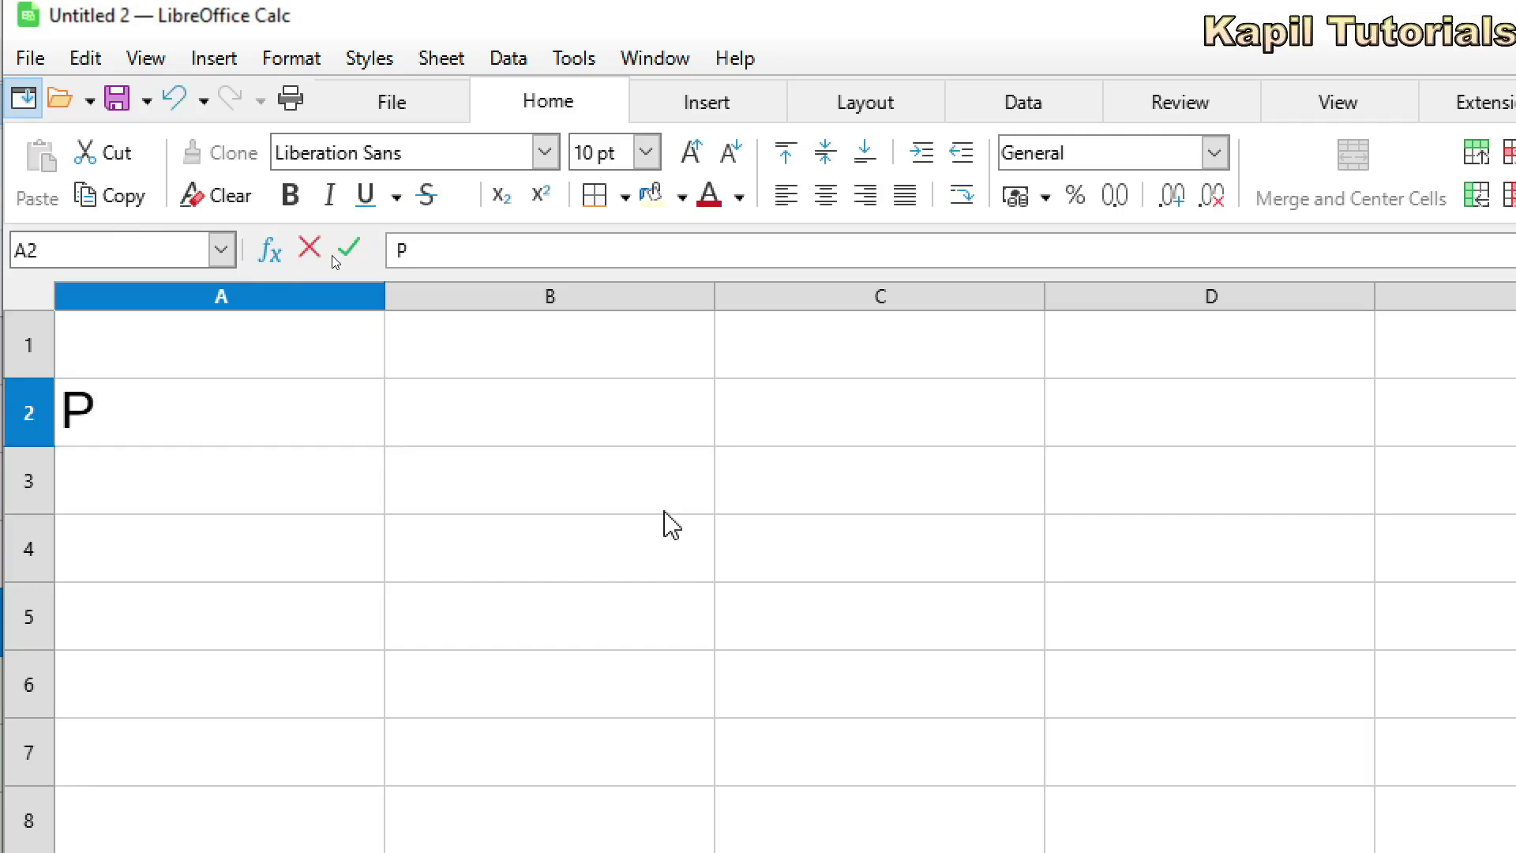
{"action": "type", "text": "RINCIPAL AMT"}
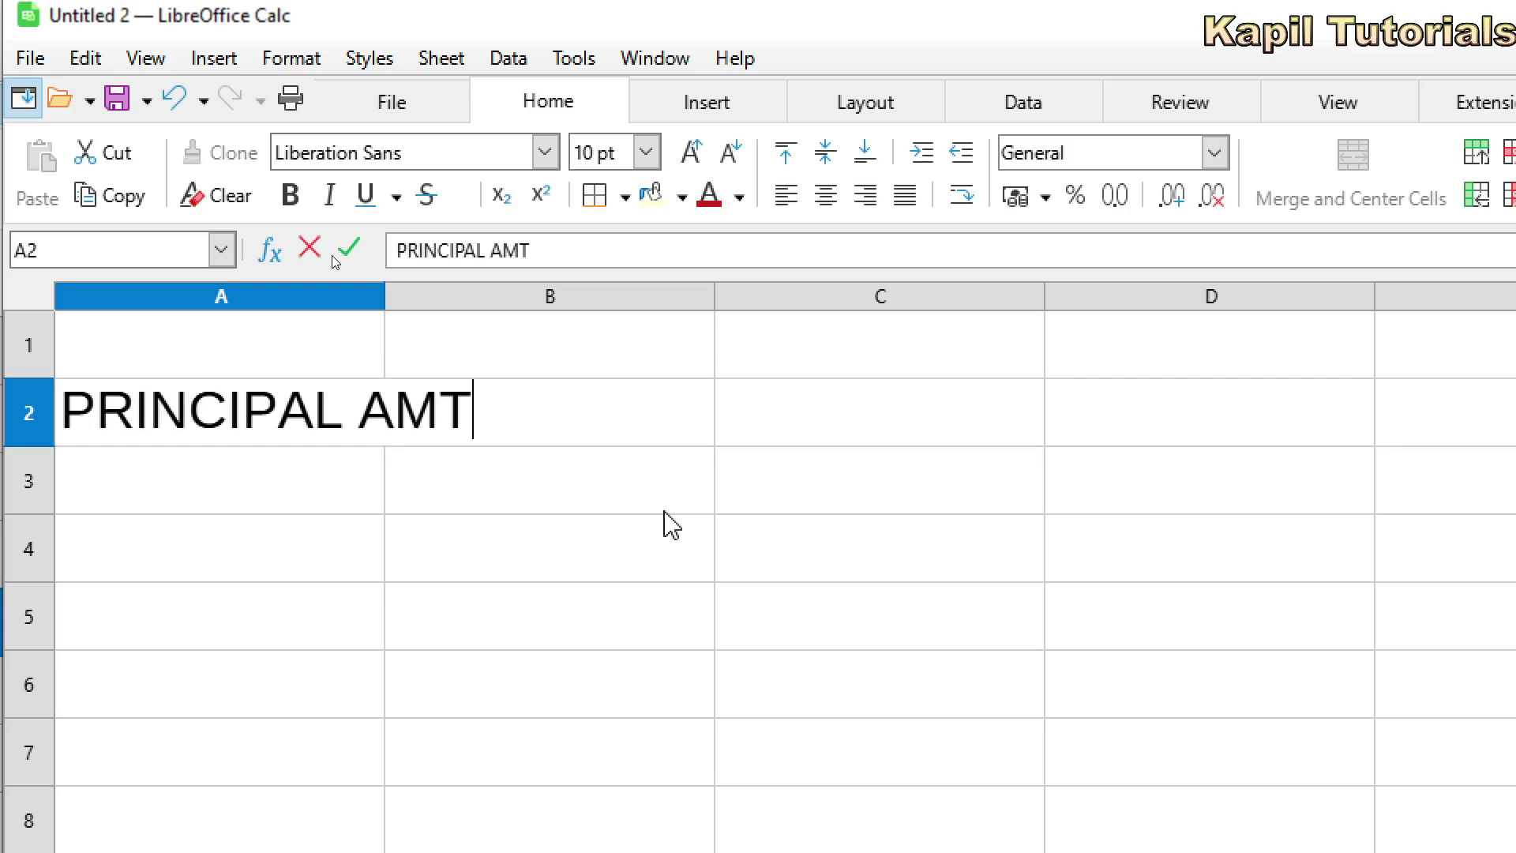
{"action": "key", "text": "Return"}
{"action": "double_click", "coordinate": [384, 296]}
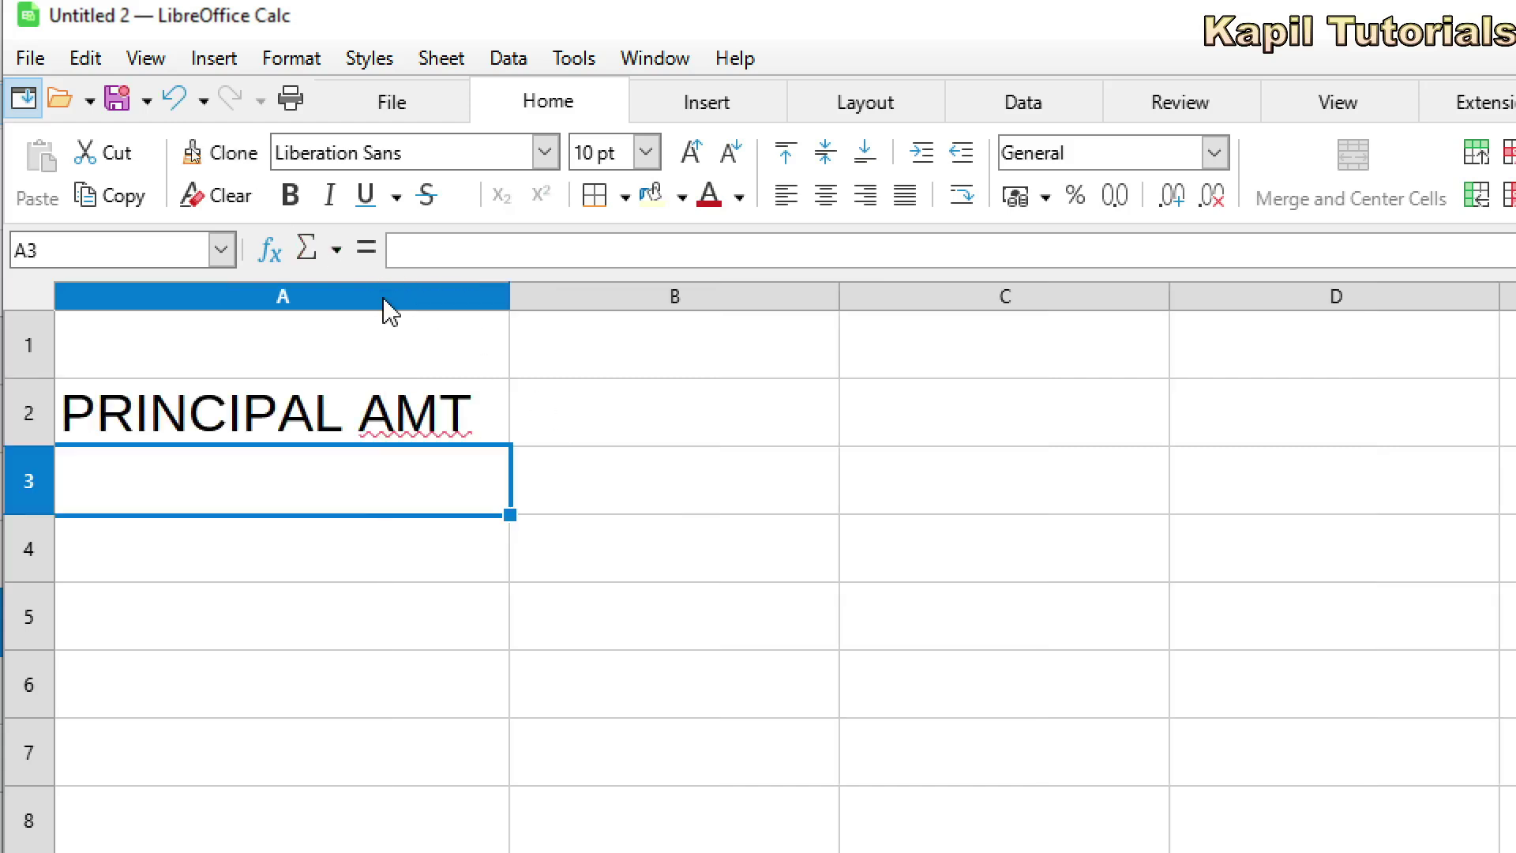
Step: Enter 1000 in cell B2 as the principal amount
{"action": "left_click", "coordinate": [615, 443]}
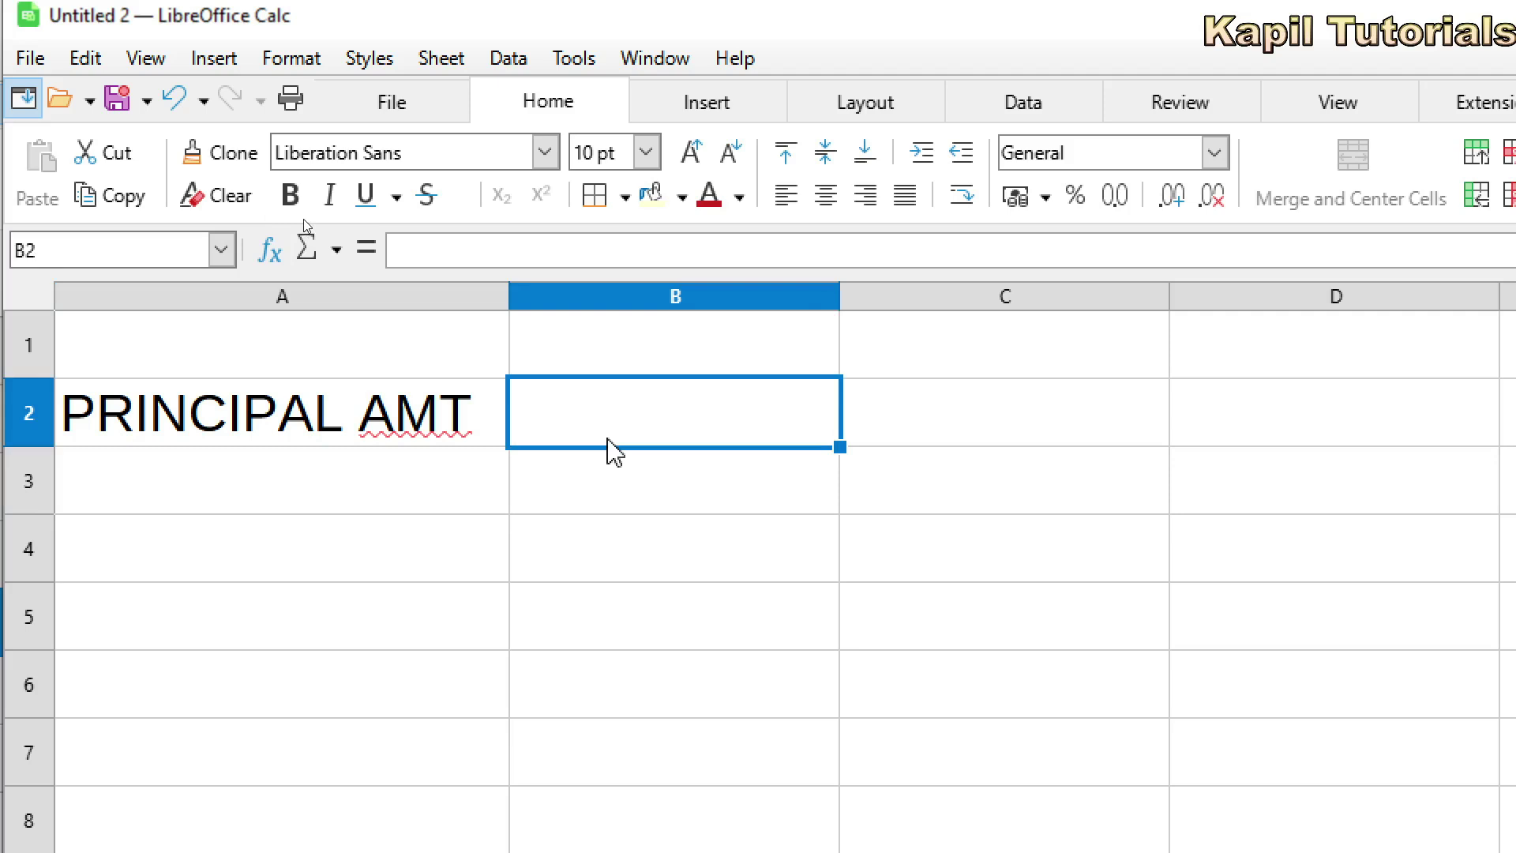
{"action": "type", "text": "1000"}
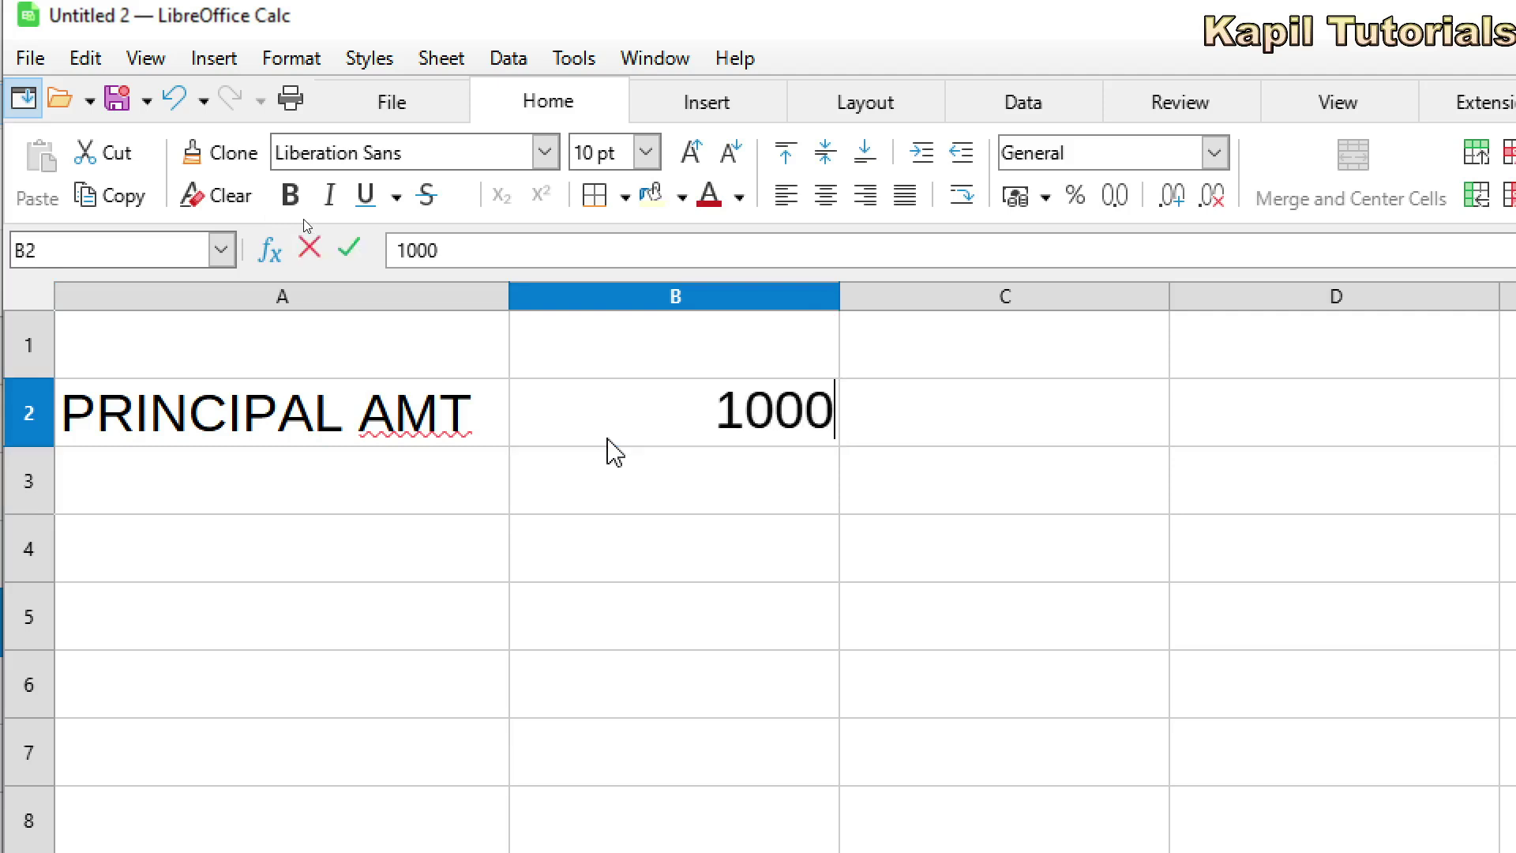
{"action": "key", "text": "Return"}
Step: Enter the label TIME in cell A3 and the value 2 in B3
{"action": "left_click", "coordinate": [225, 485]}
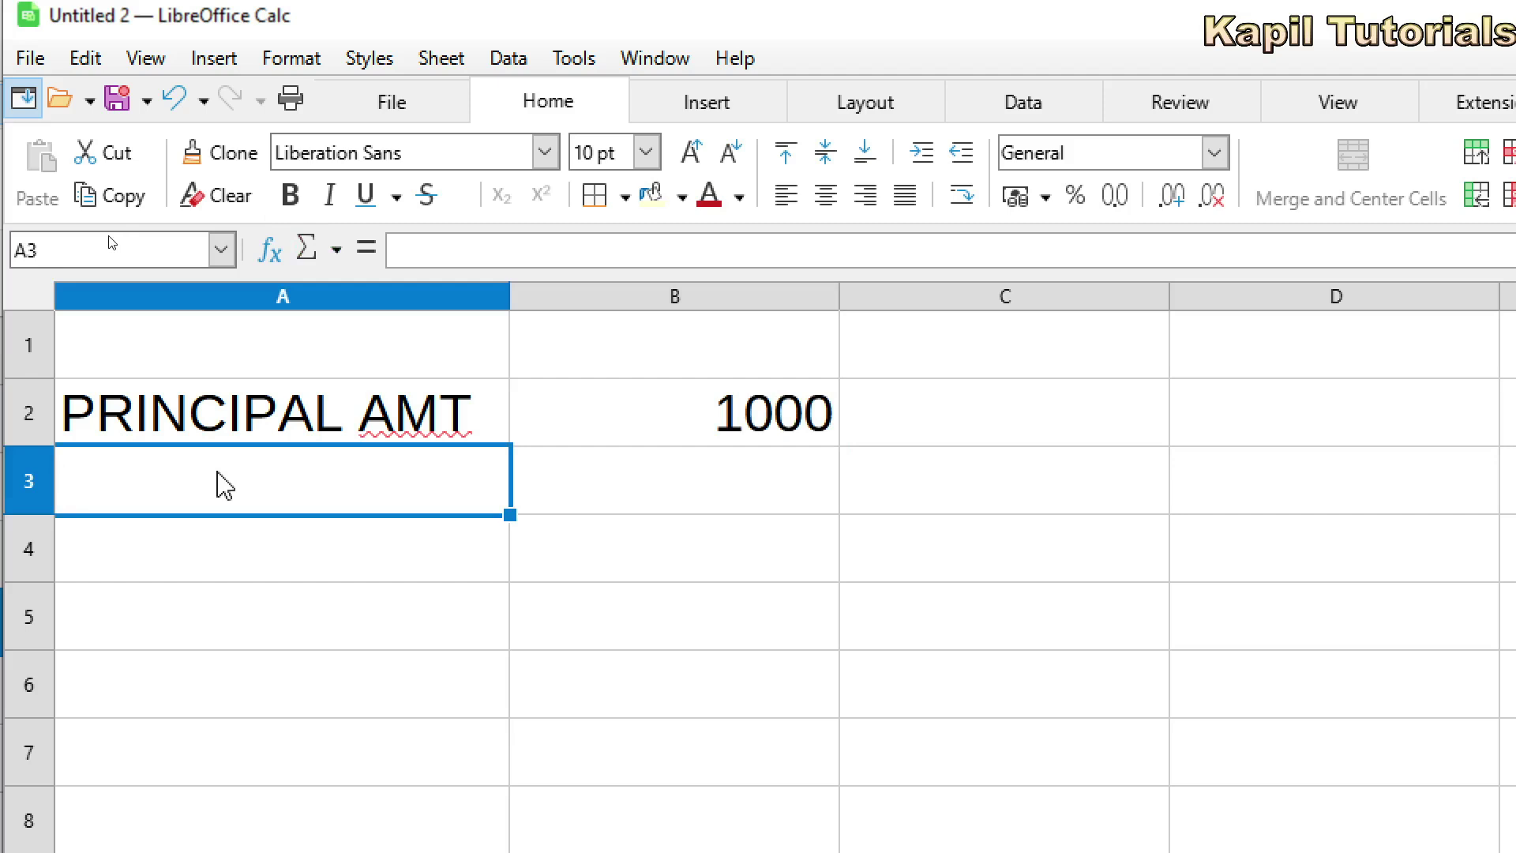
{"action": "type", "text": "TIME"}
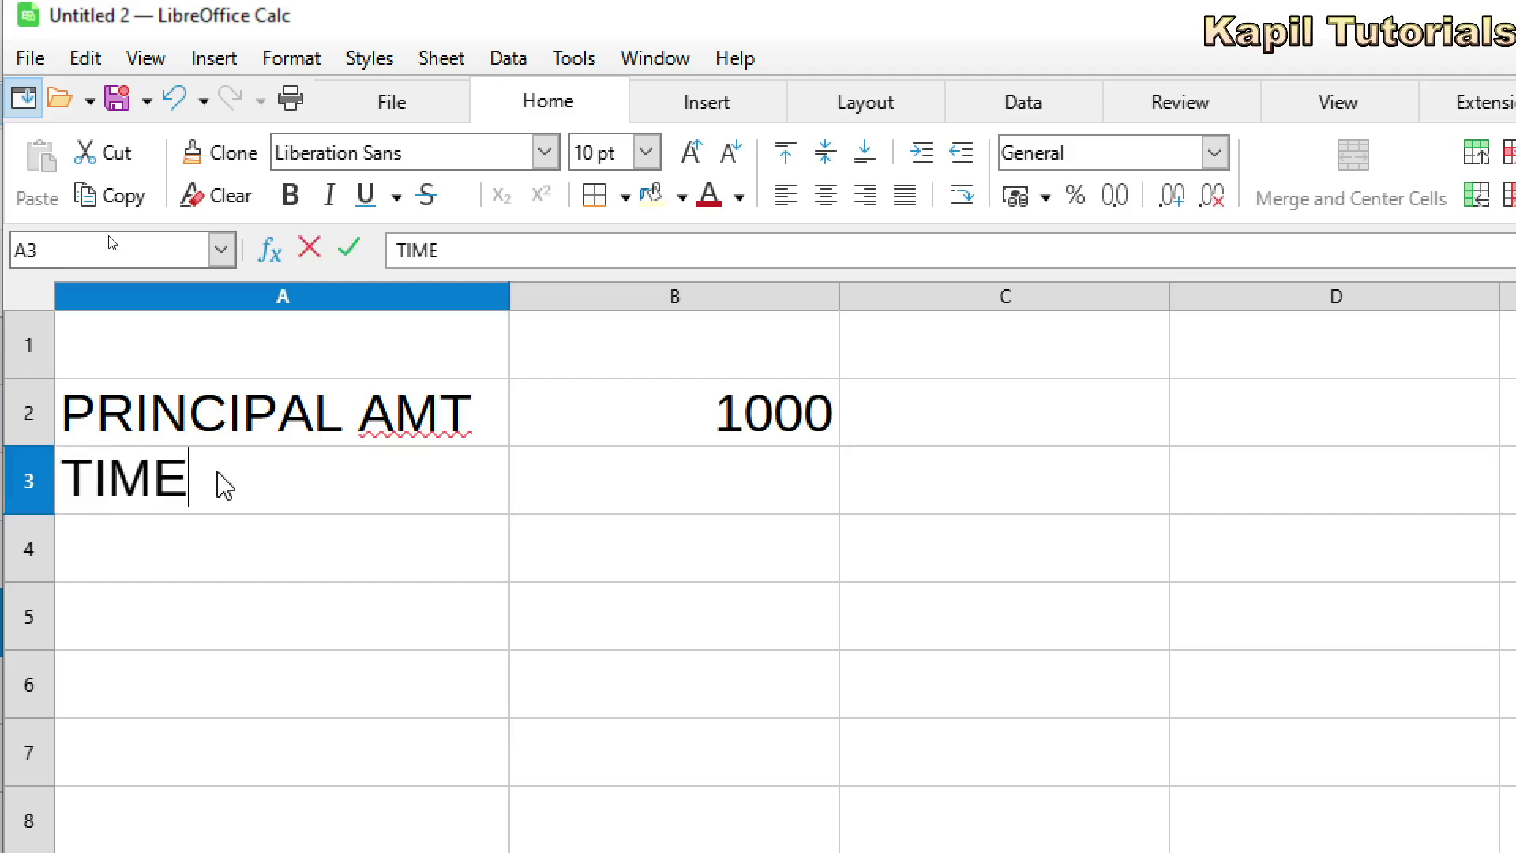
{"action": "key", "text": "Tab"}
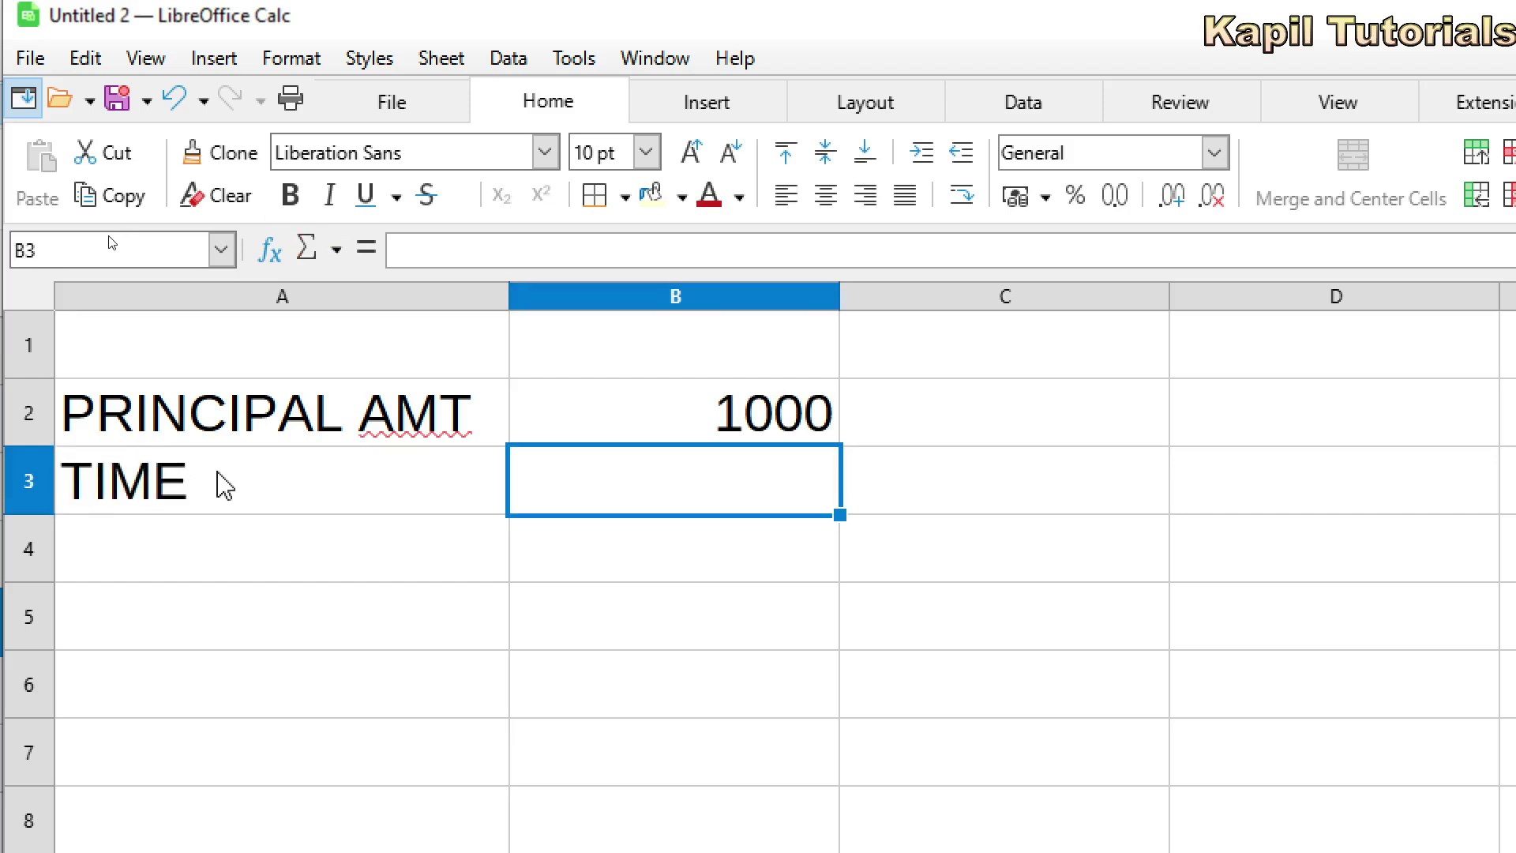
{"action": "type", "text": "2"}
{"action": "key", "text": "Return"}
Step: Enter the label RATE OF INT in cell A4 and the value 7 in B4
{"action": "key", "text": "Left"}
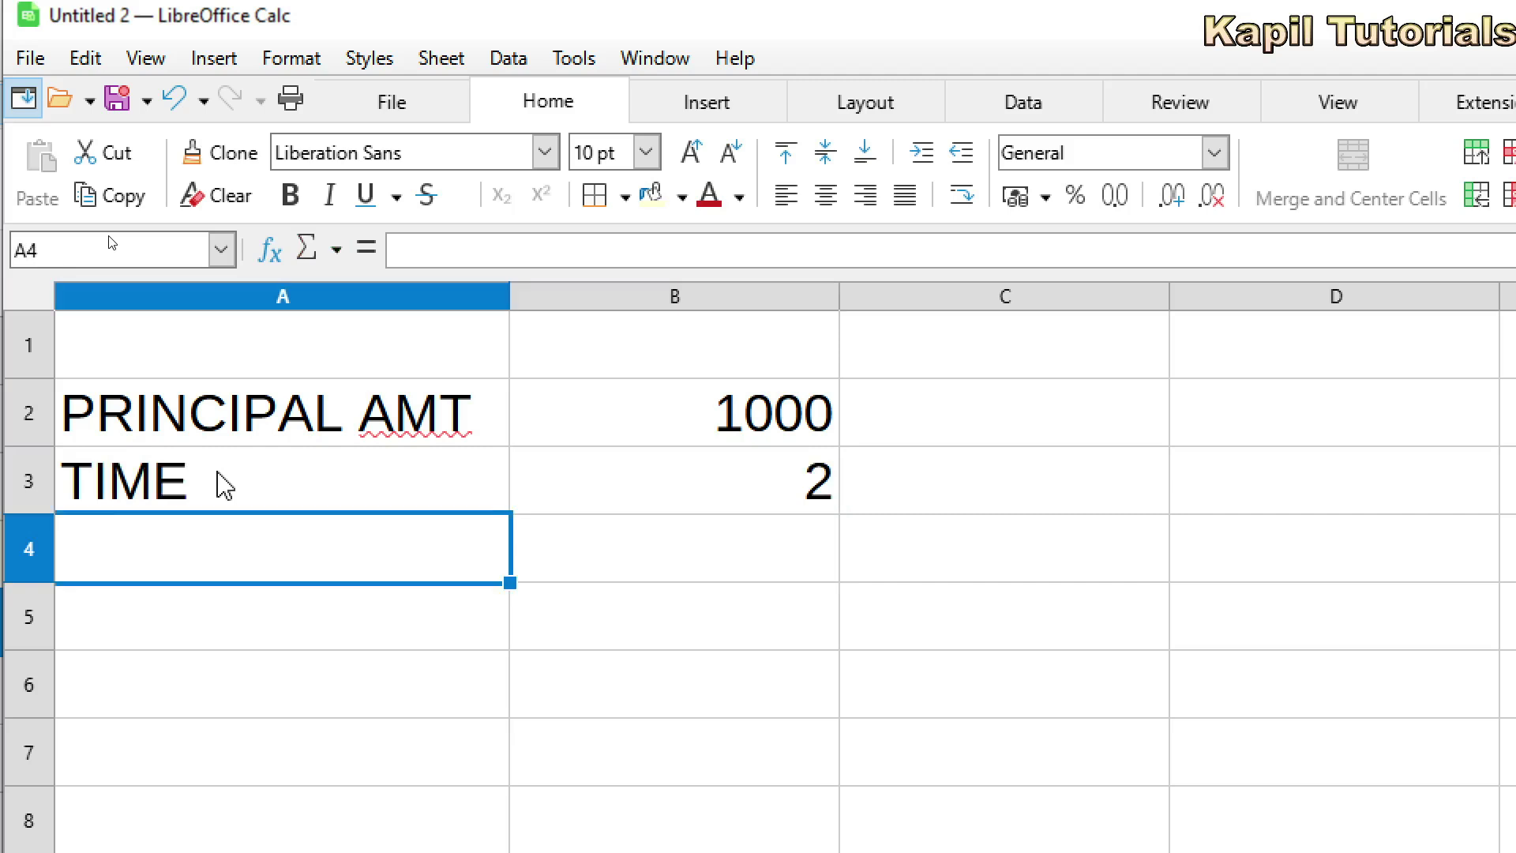
{"action": "type", "text": "RATE OF "}
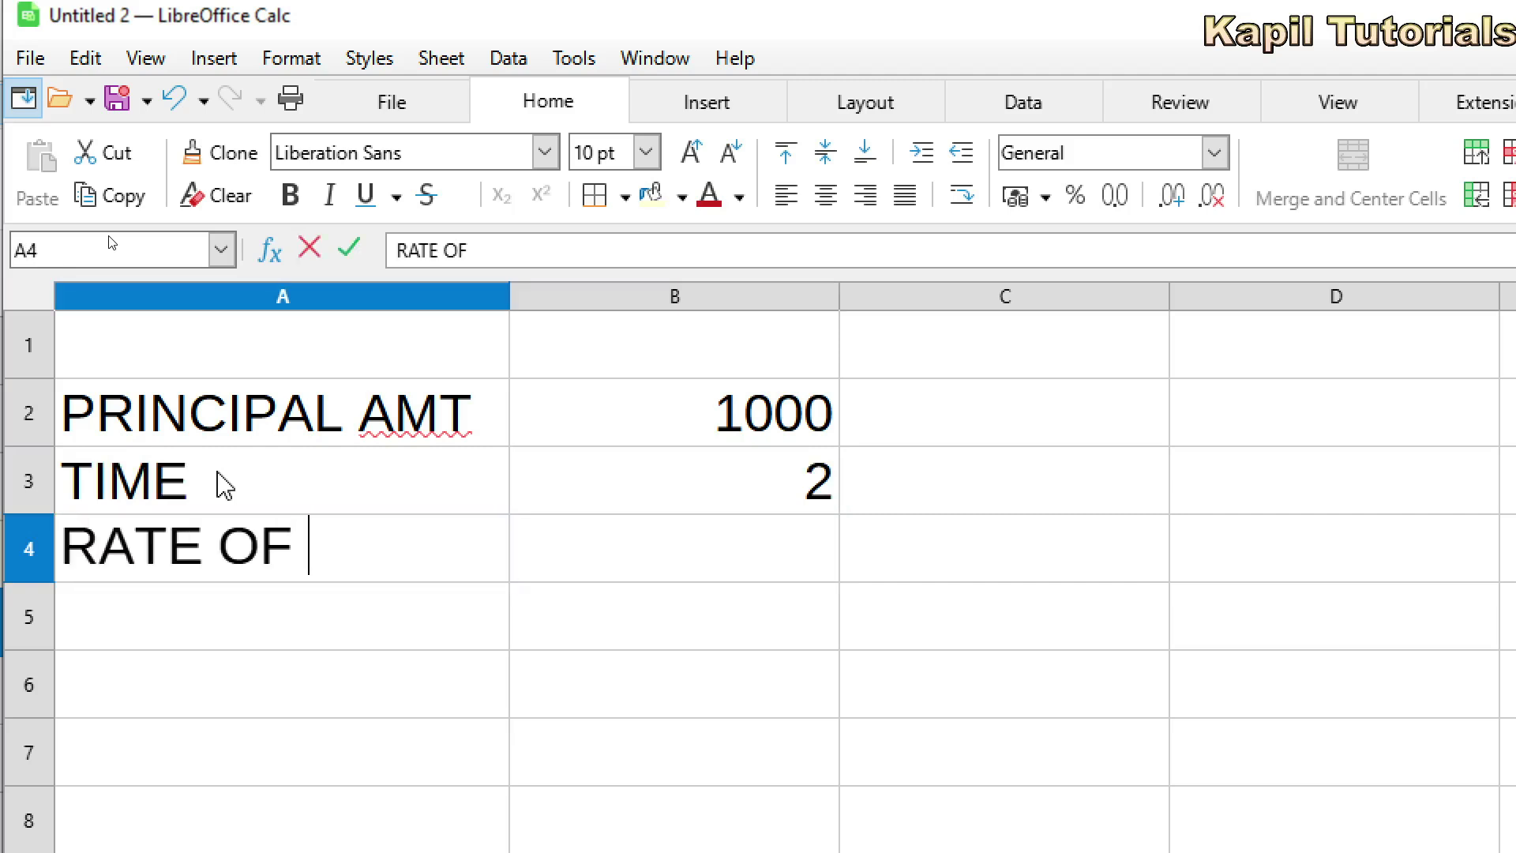
{"action": "type", "text": "INT"}
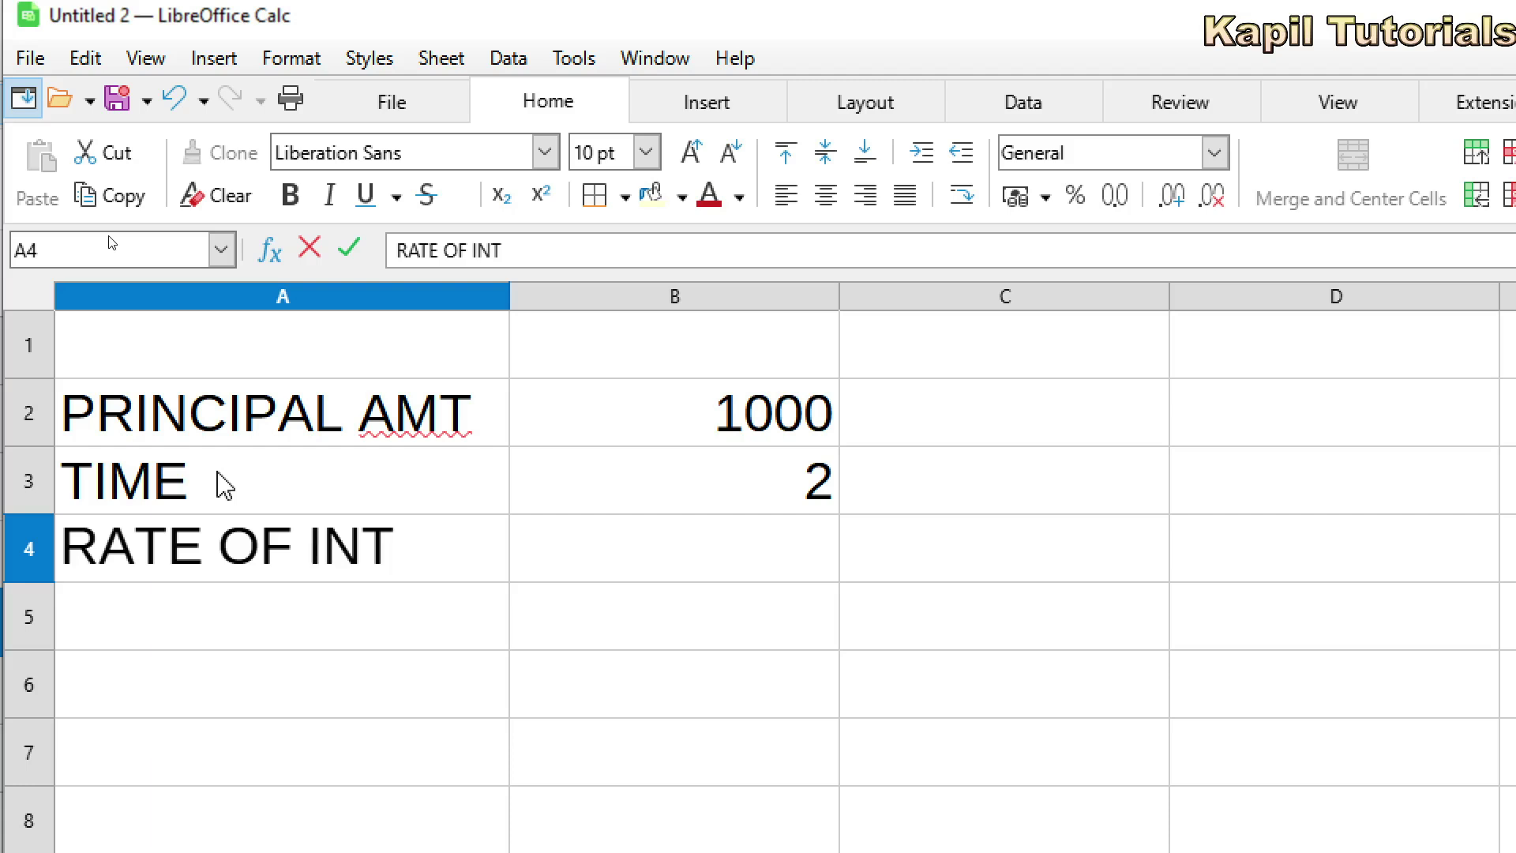
{"action": "key", "text": "Tab"}
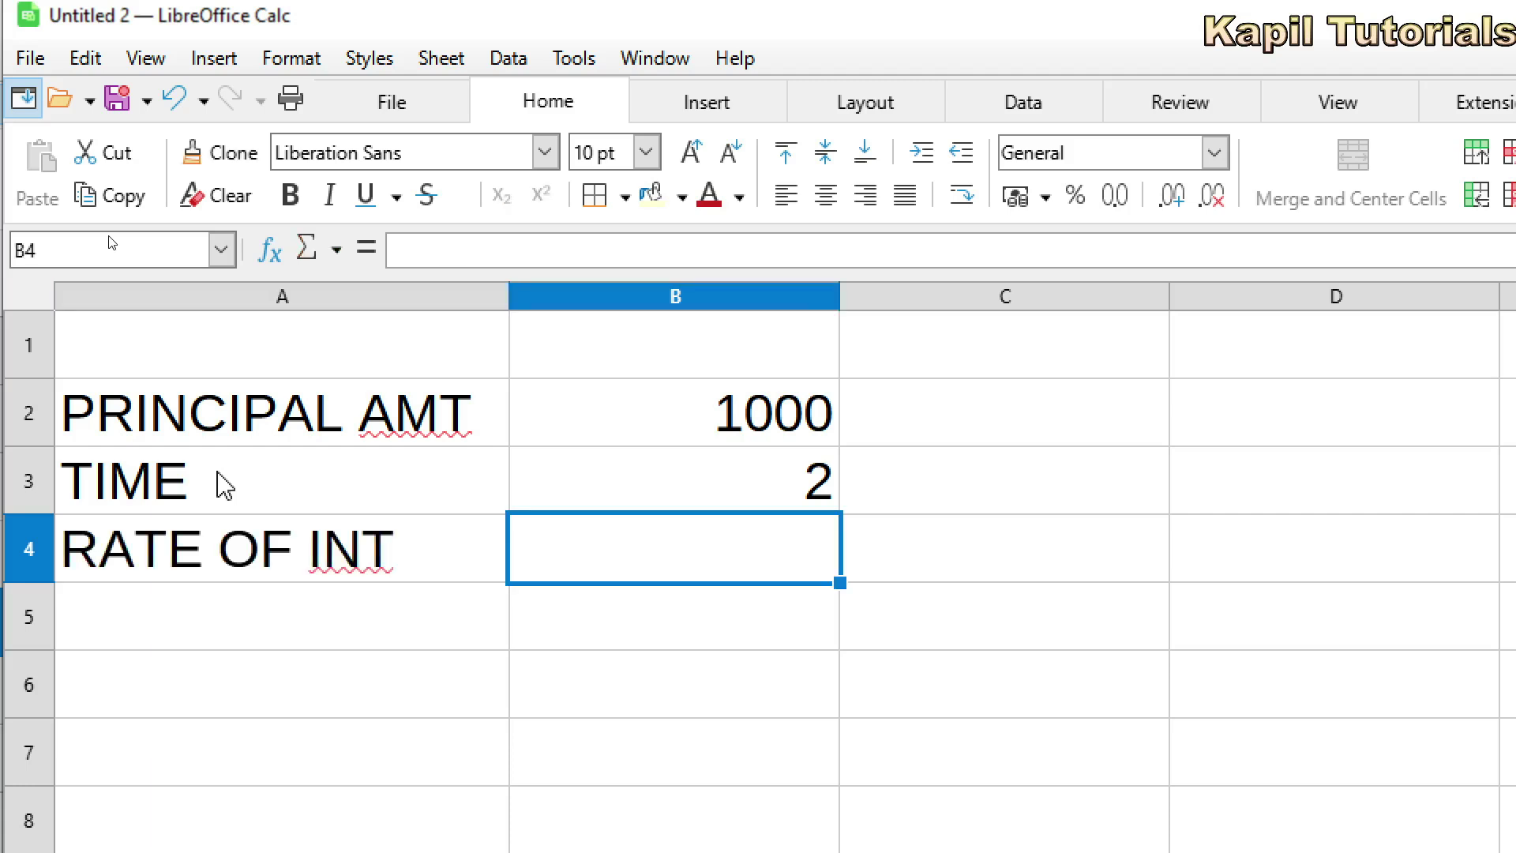
{"action": "type", "text": "7"}
{"action": "key", "text": "Return"}
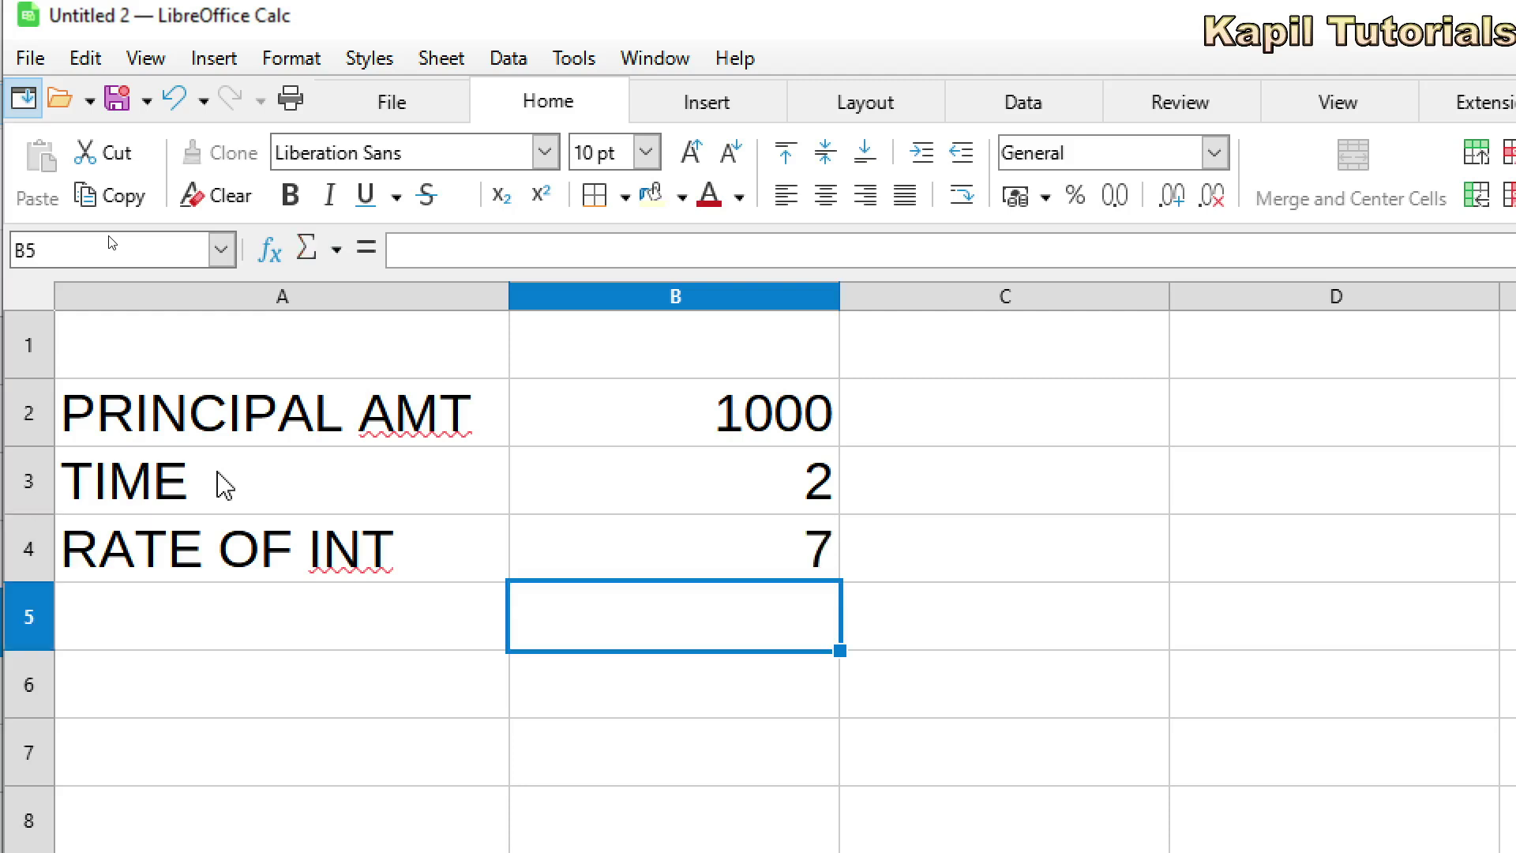
Step: Enter the label SIMPLE INTEREST in cell A5 and refit column A's width to the text
{"action": "key", "text": "Left"}
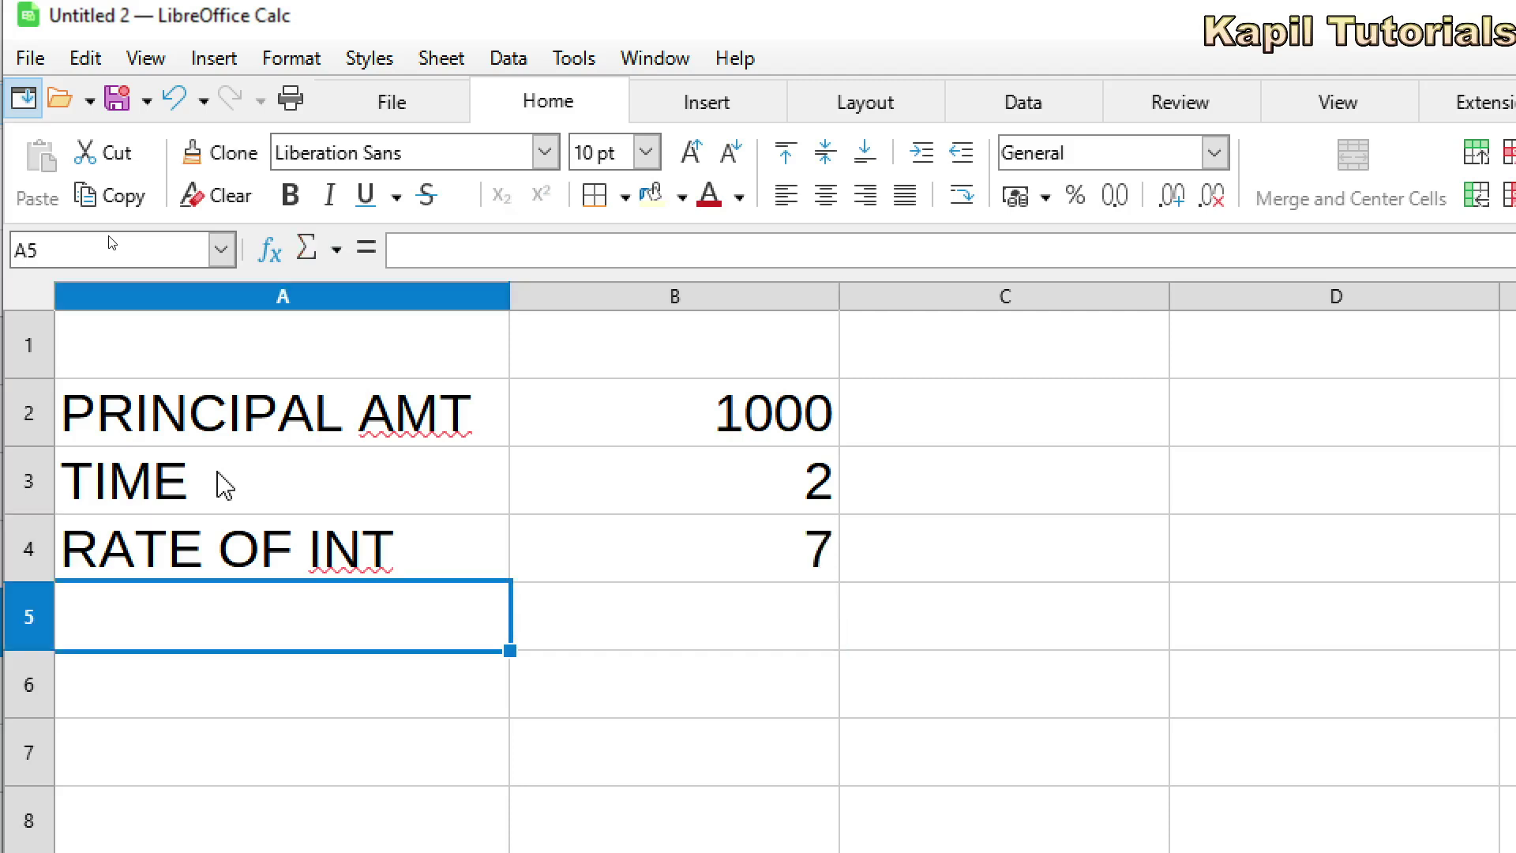
{"action": "type", "text": "S"}
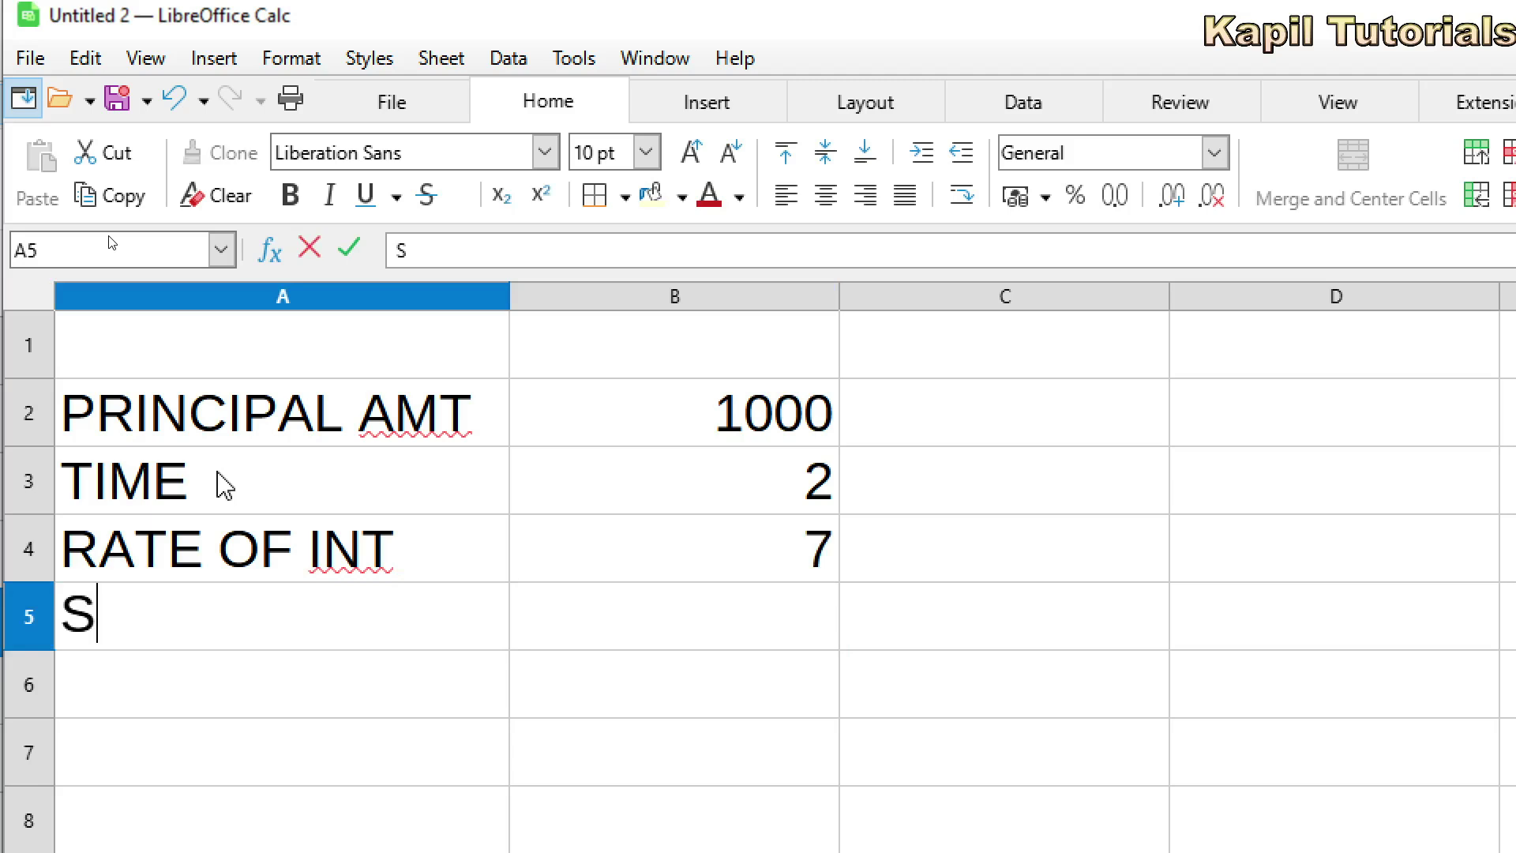
{"action": "type", "text": "IMPLE INT"}
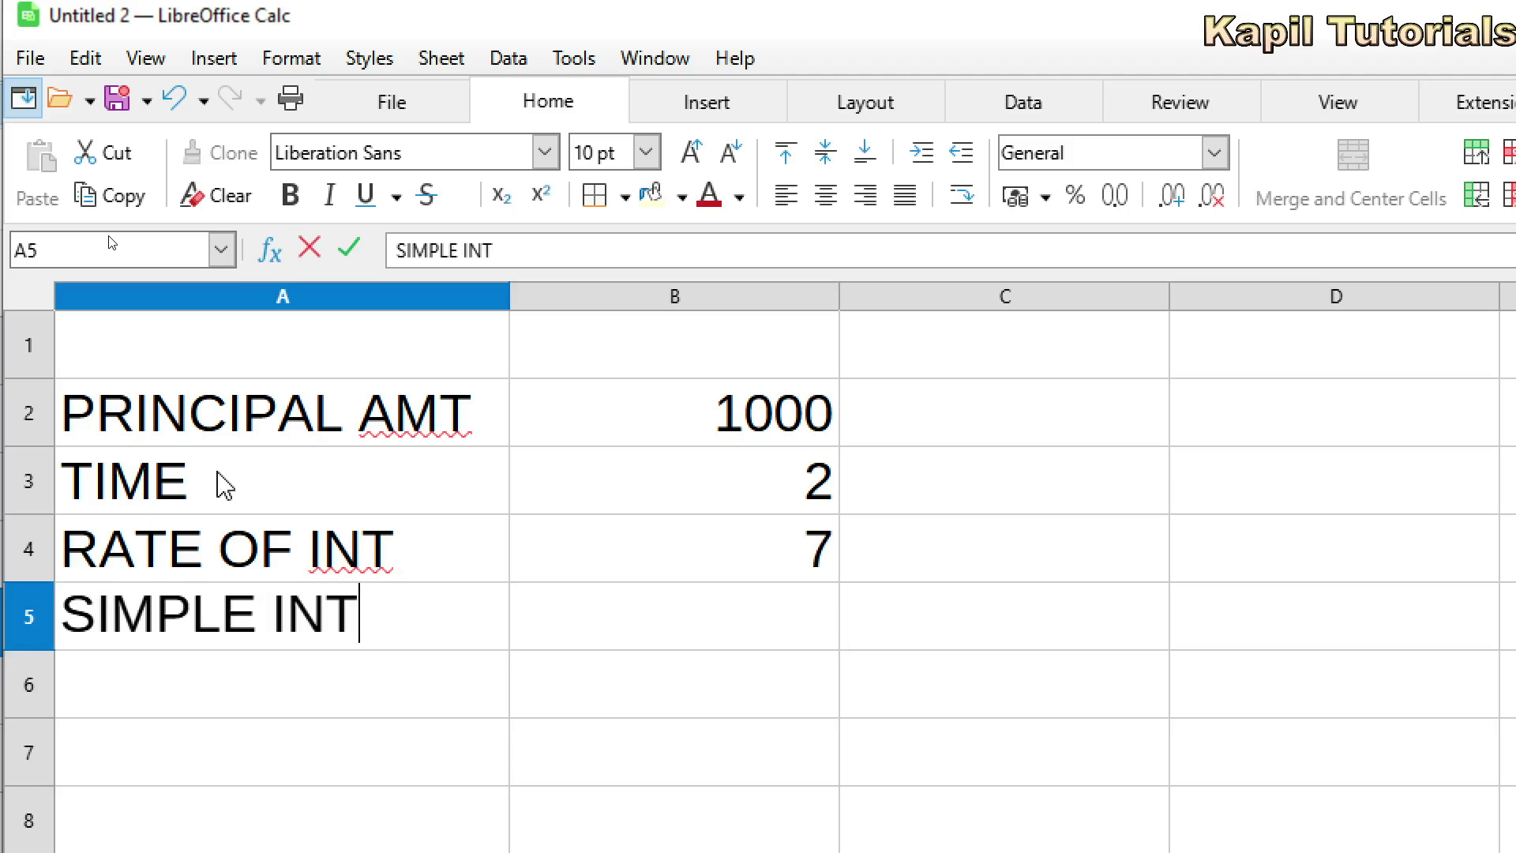
{"action": "type", "text": "EREST"}
{"action": "key", "text": "Return"}
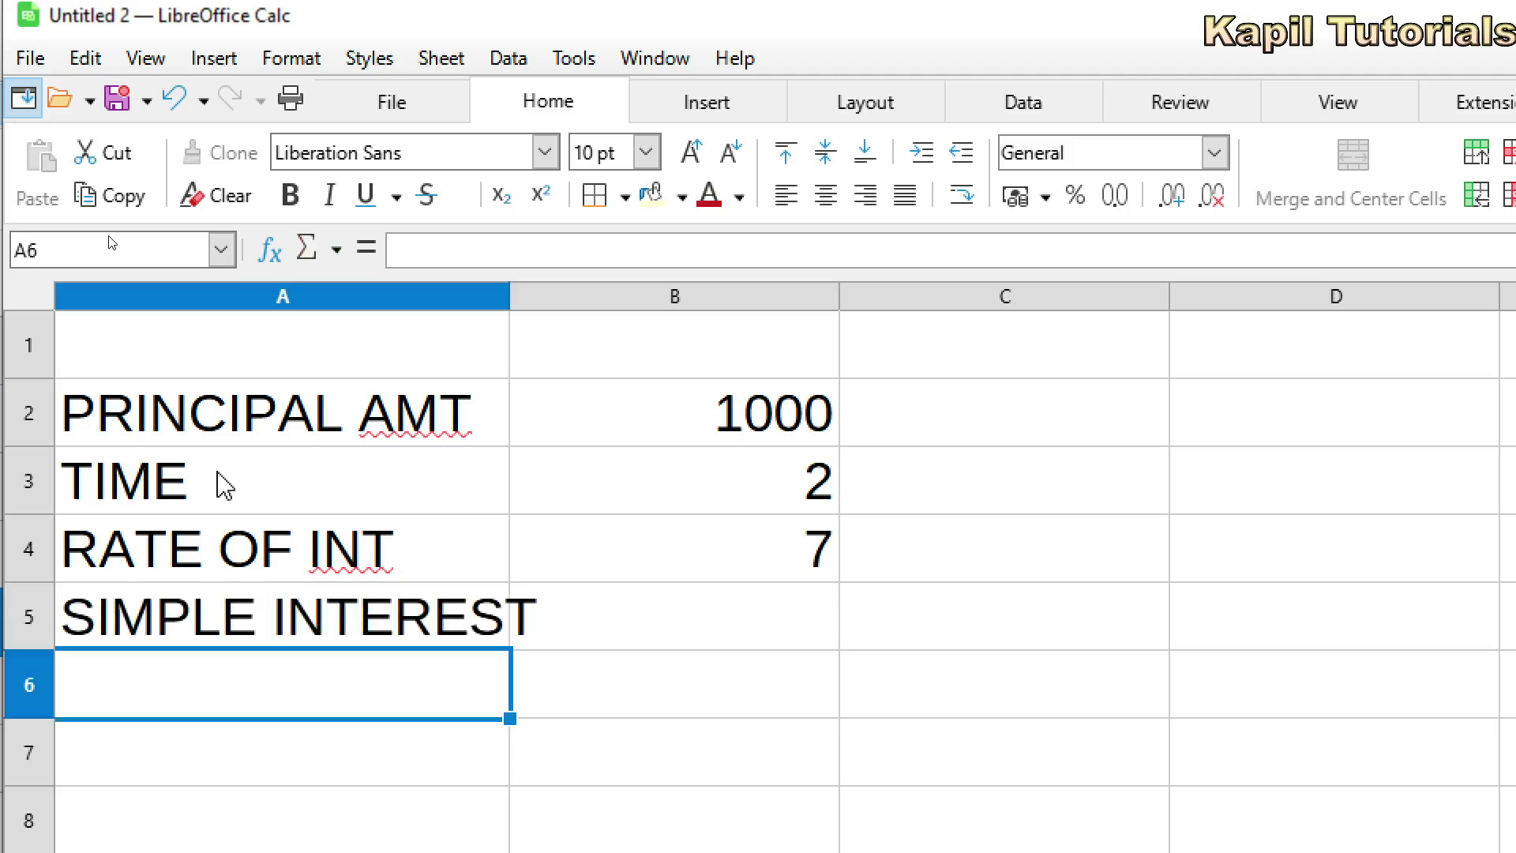
{"action": "double_click", "coordinate": [509, 297]}
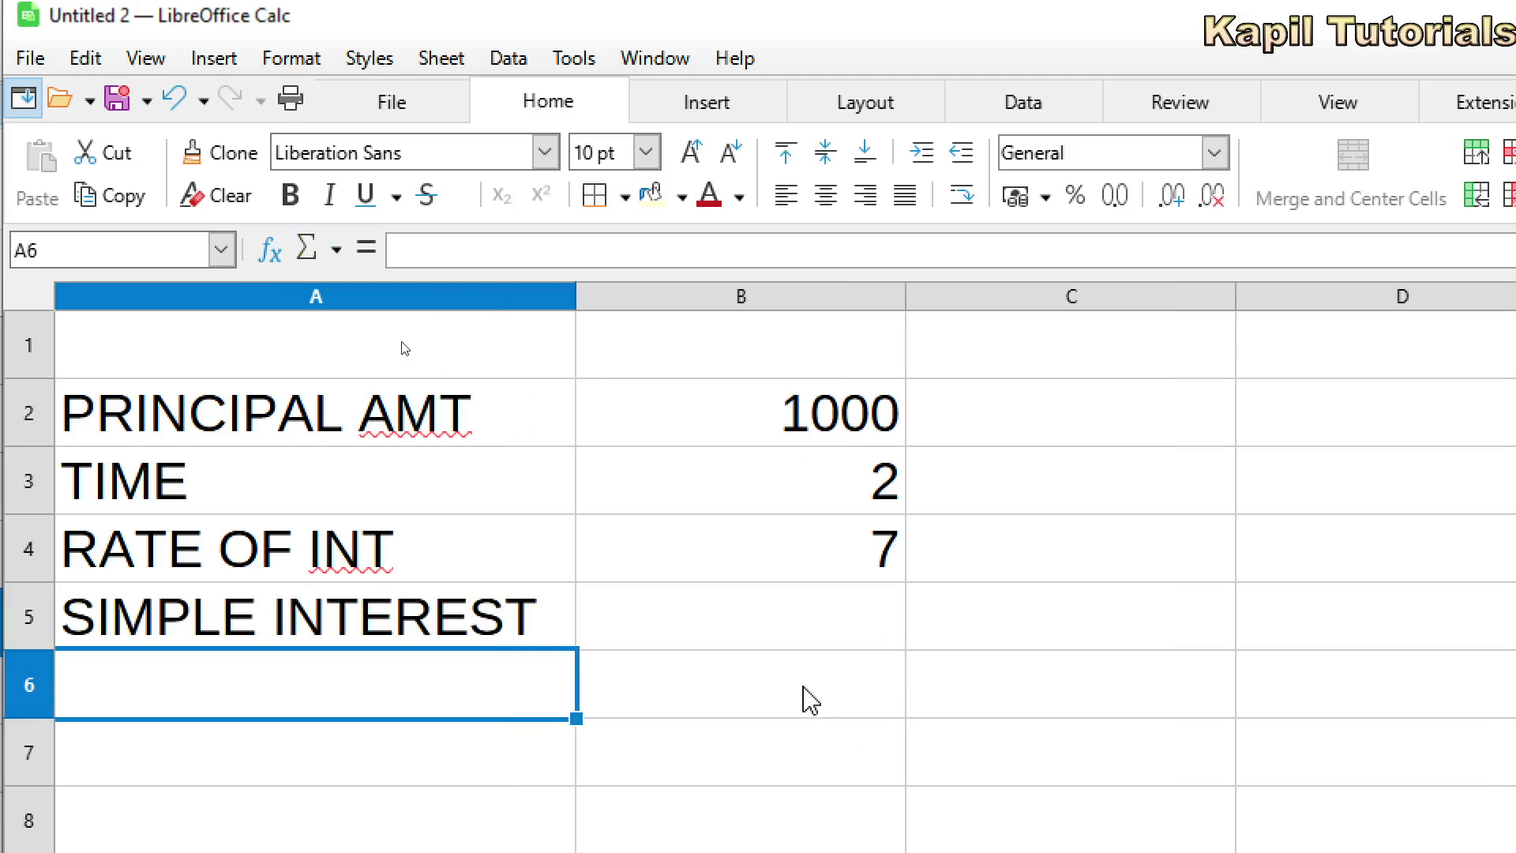
Step: Enter the simple interest formula as reference text S.I =(P*T*R)/100 in cell A7
{"action": "left_click", "coordinate": [825, 638]}
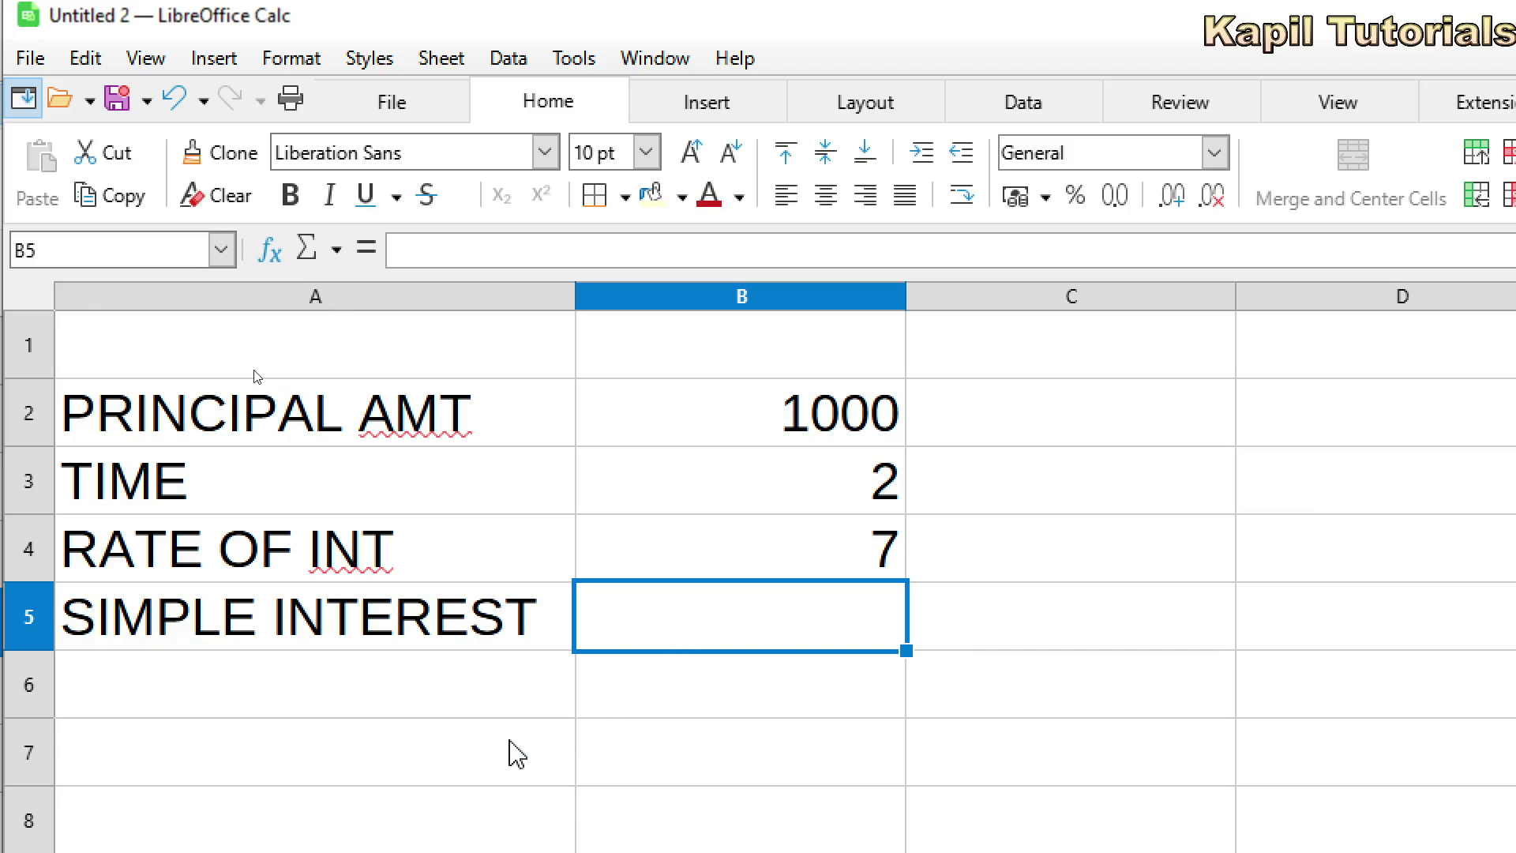
{"action": "left_click", "coordinate": [447, 751]}
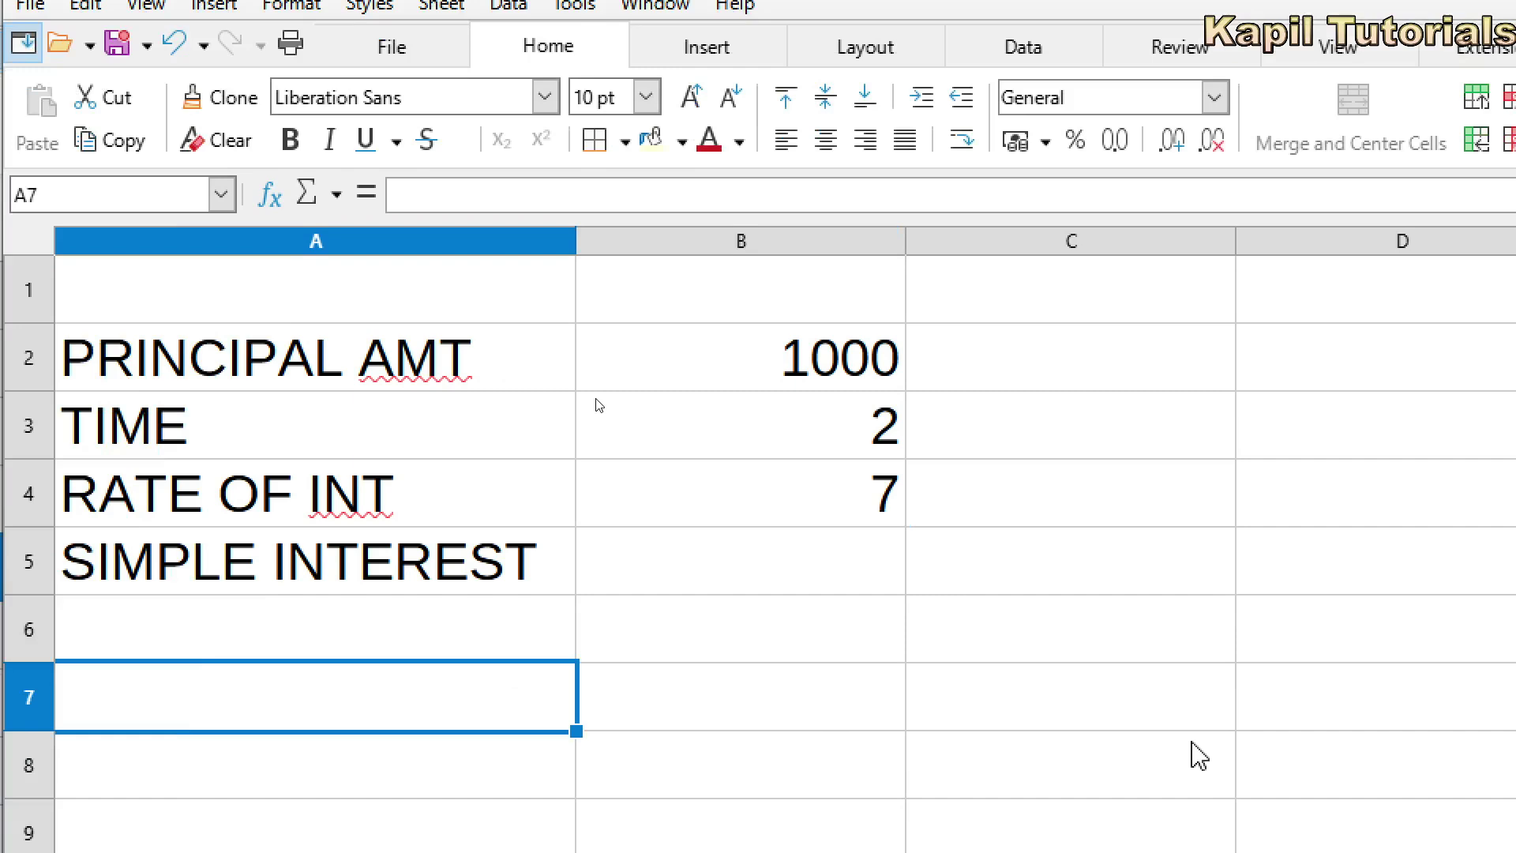
{"action": "type", "text": "S.I "}
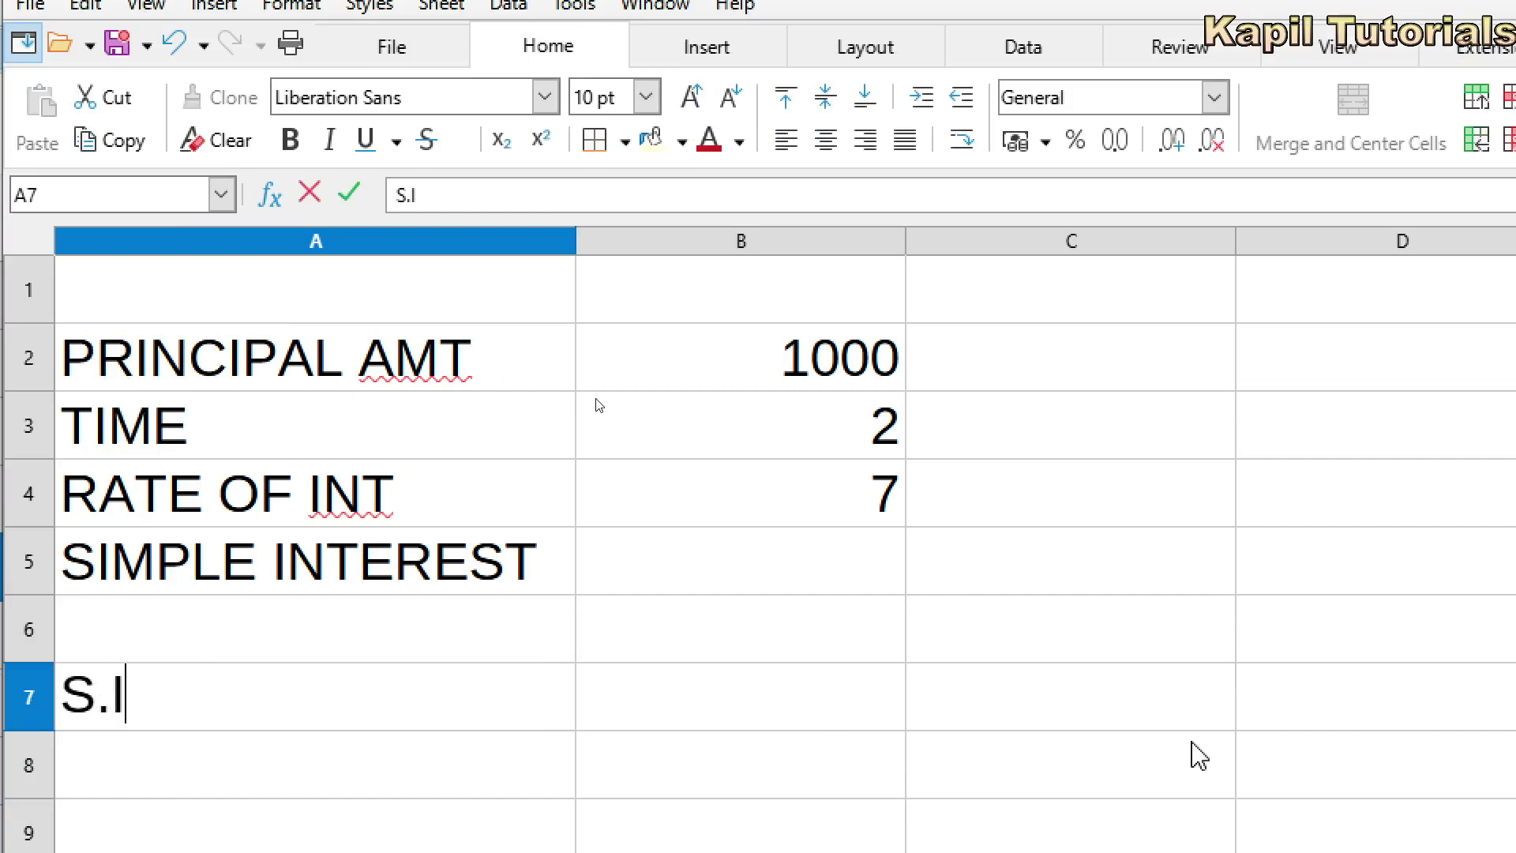
{"action": "type", "text": "="}
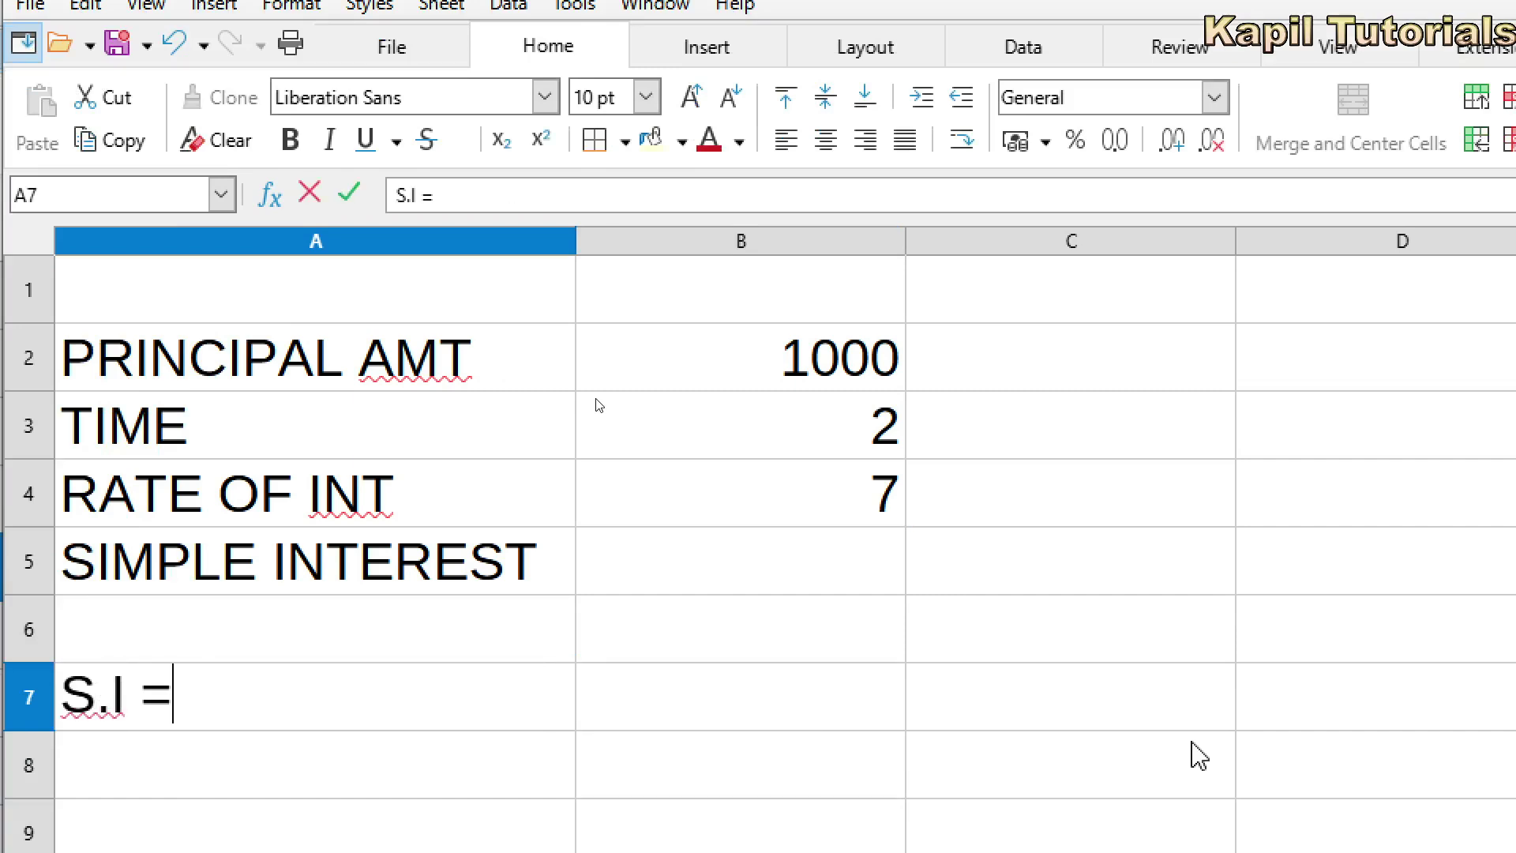
{"action": "type", "text": "(P*"}
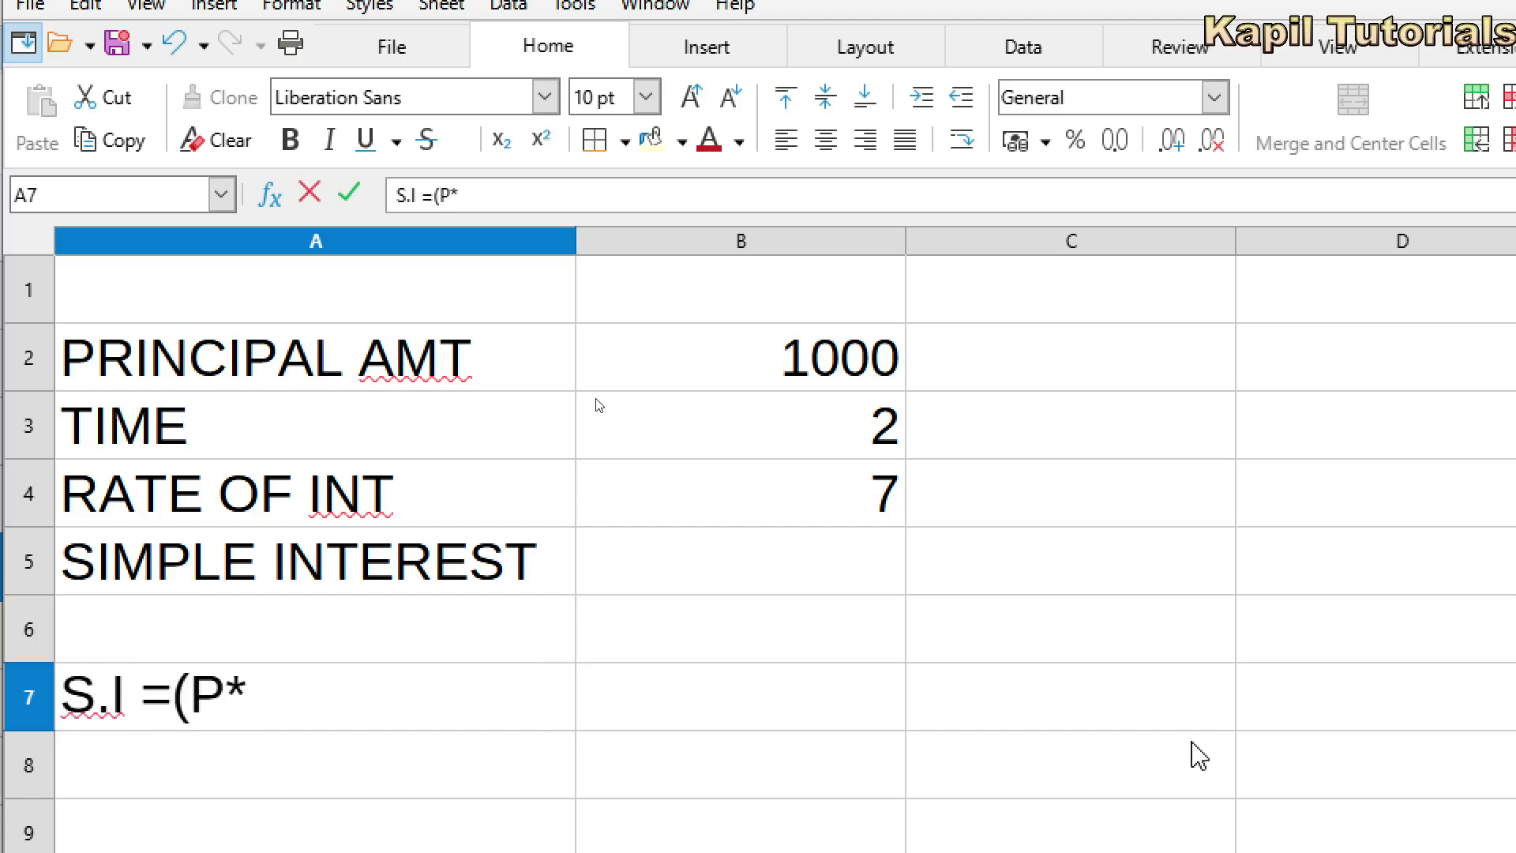
{"action": "type", "text": "t"}
{"action": "key", "text": "BackSpace"}
{"action": "type", "text": "T*R)/1"}
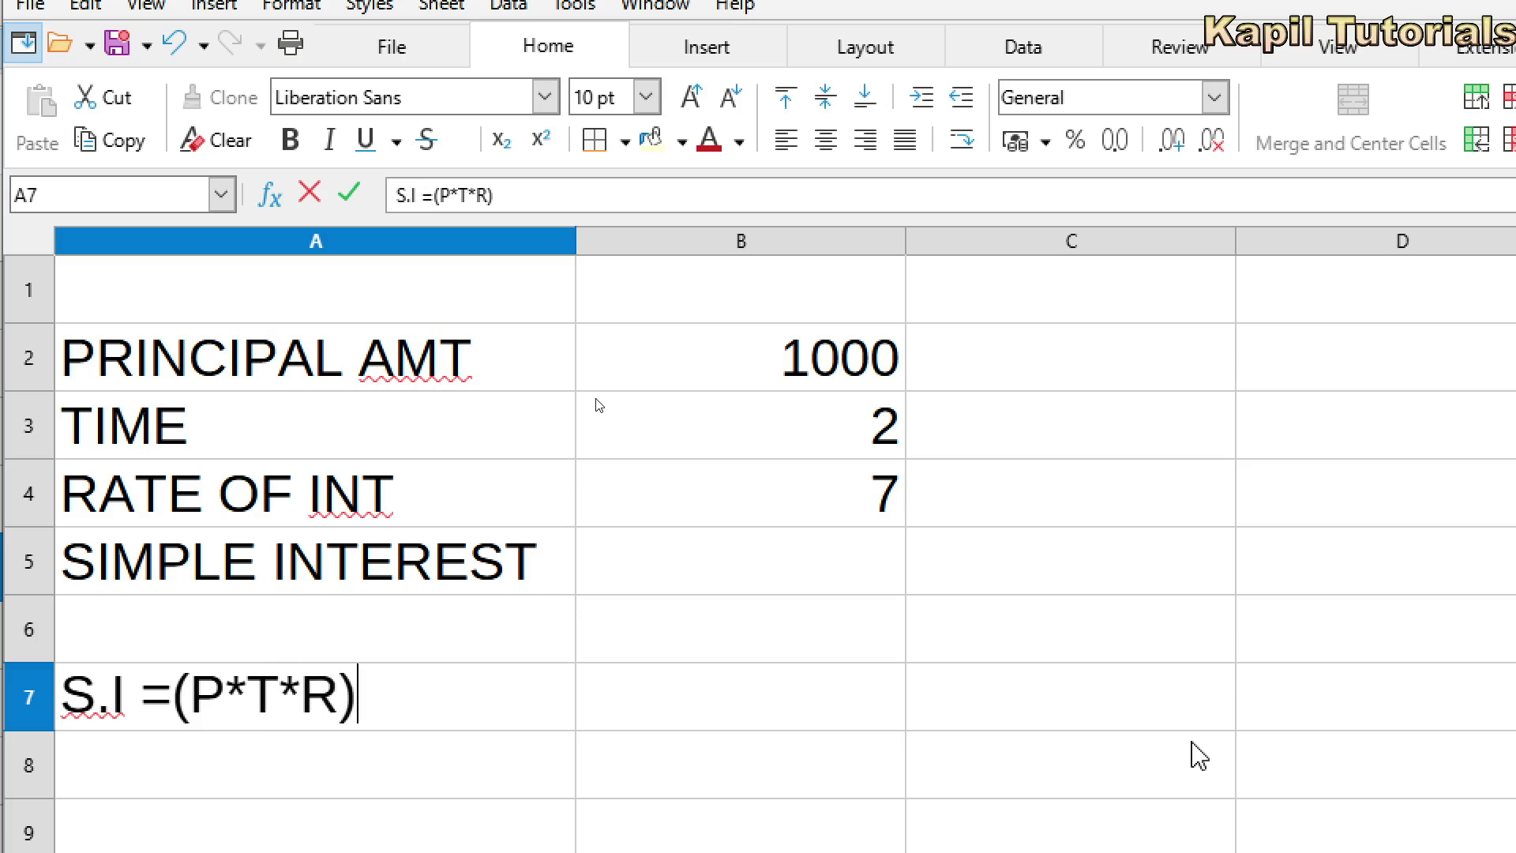
{"action": "type", "text": "00"}
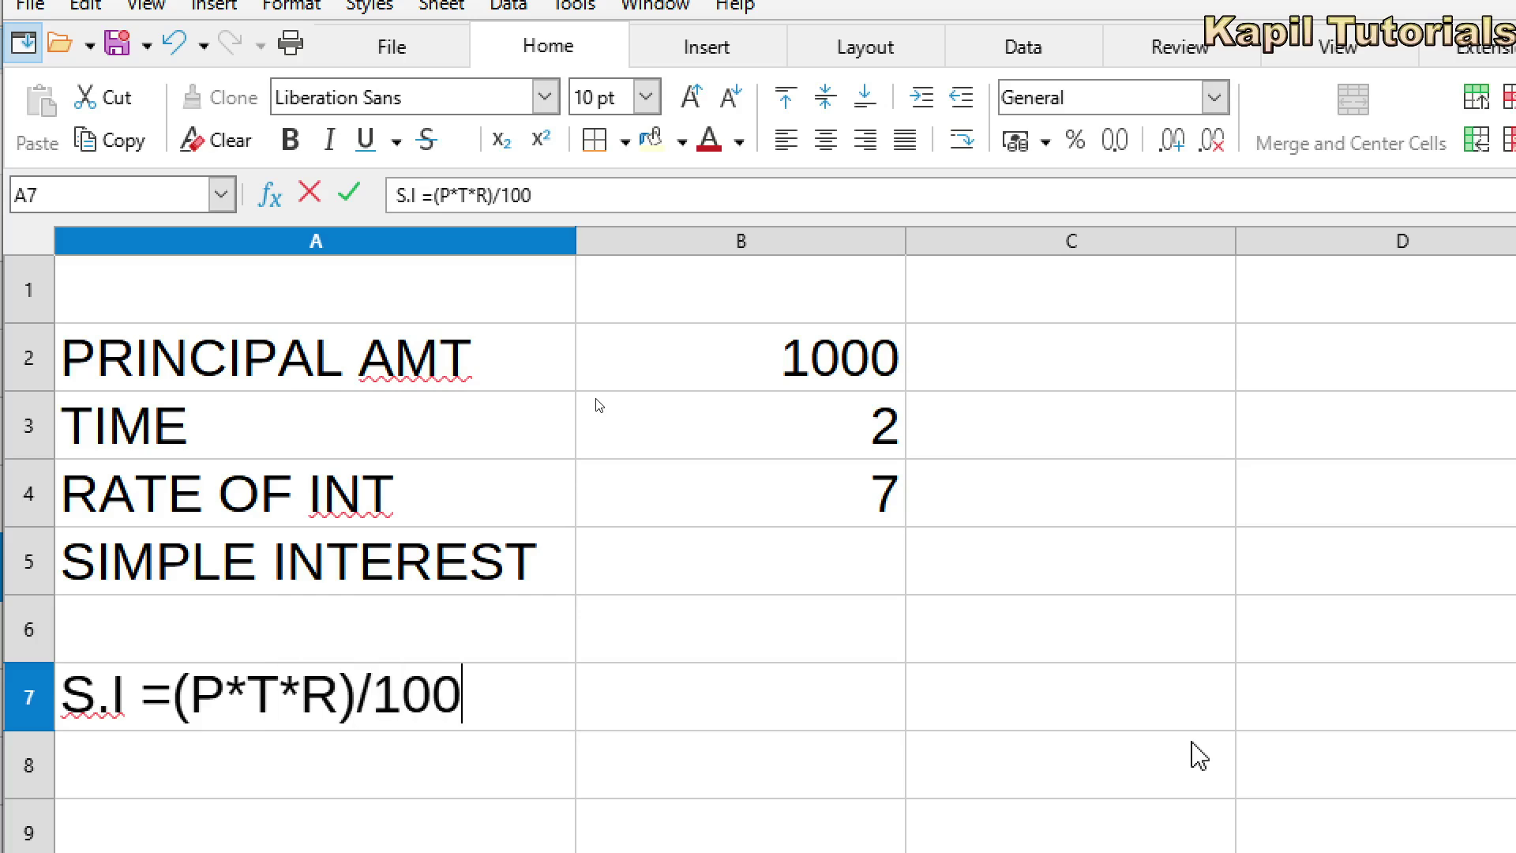
{"action": "key", "text": "Return"}
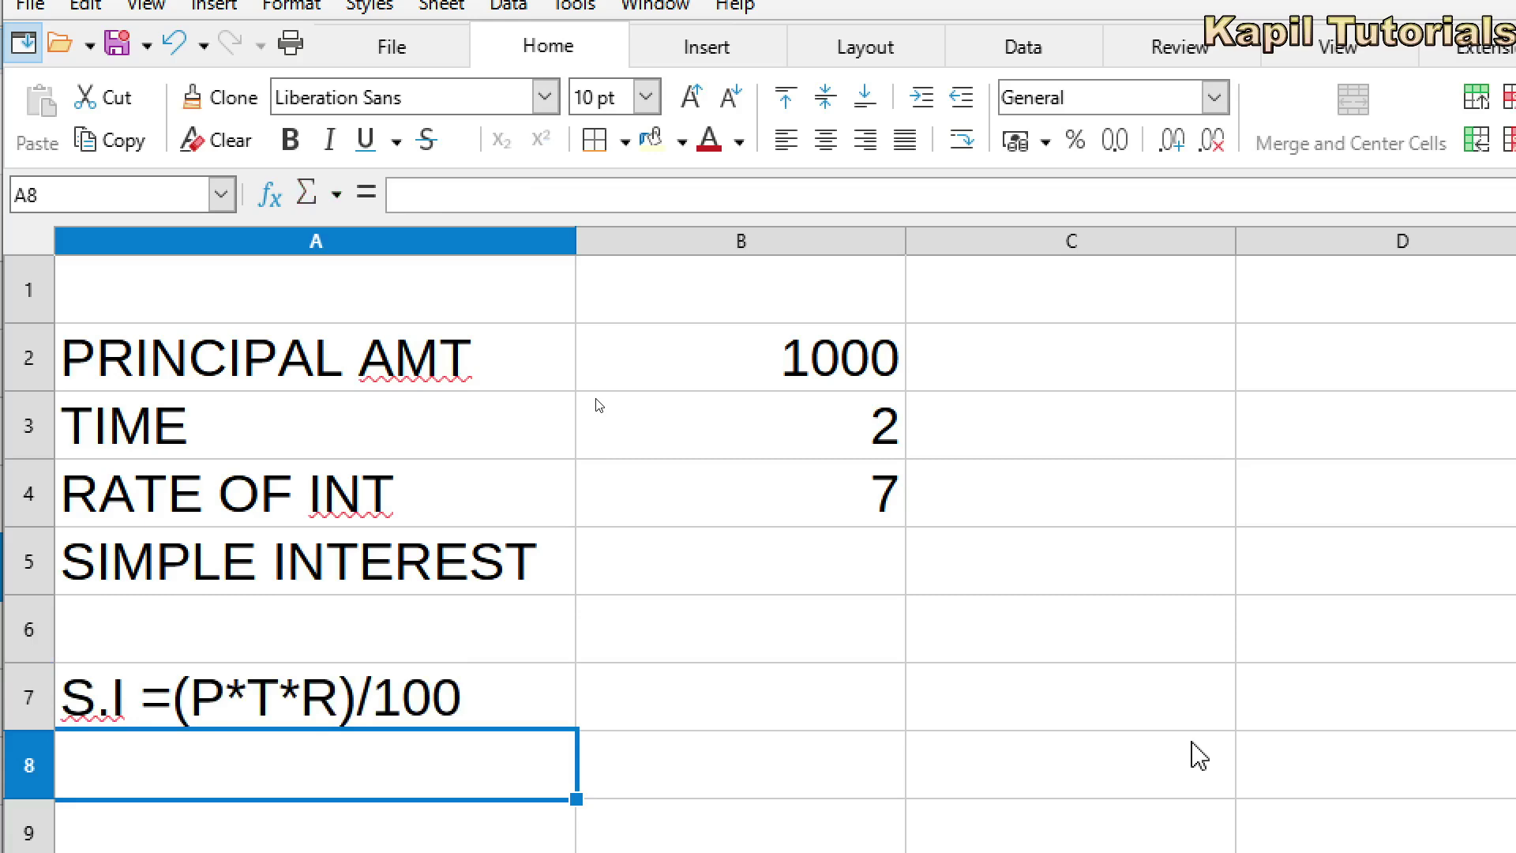
Step: Format the formula text in cell A7 as bold with the dark red font color
{"action": "left_click", "coordinate": [170, 652]}
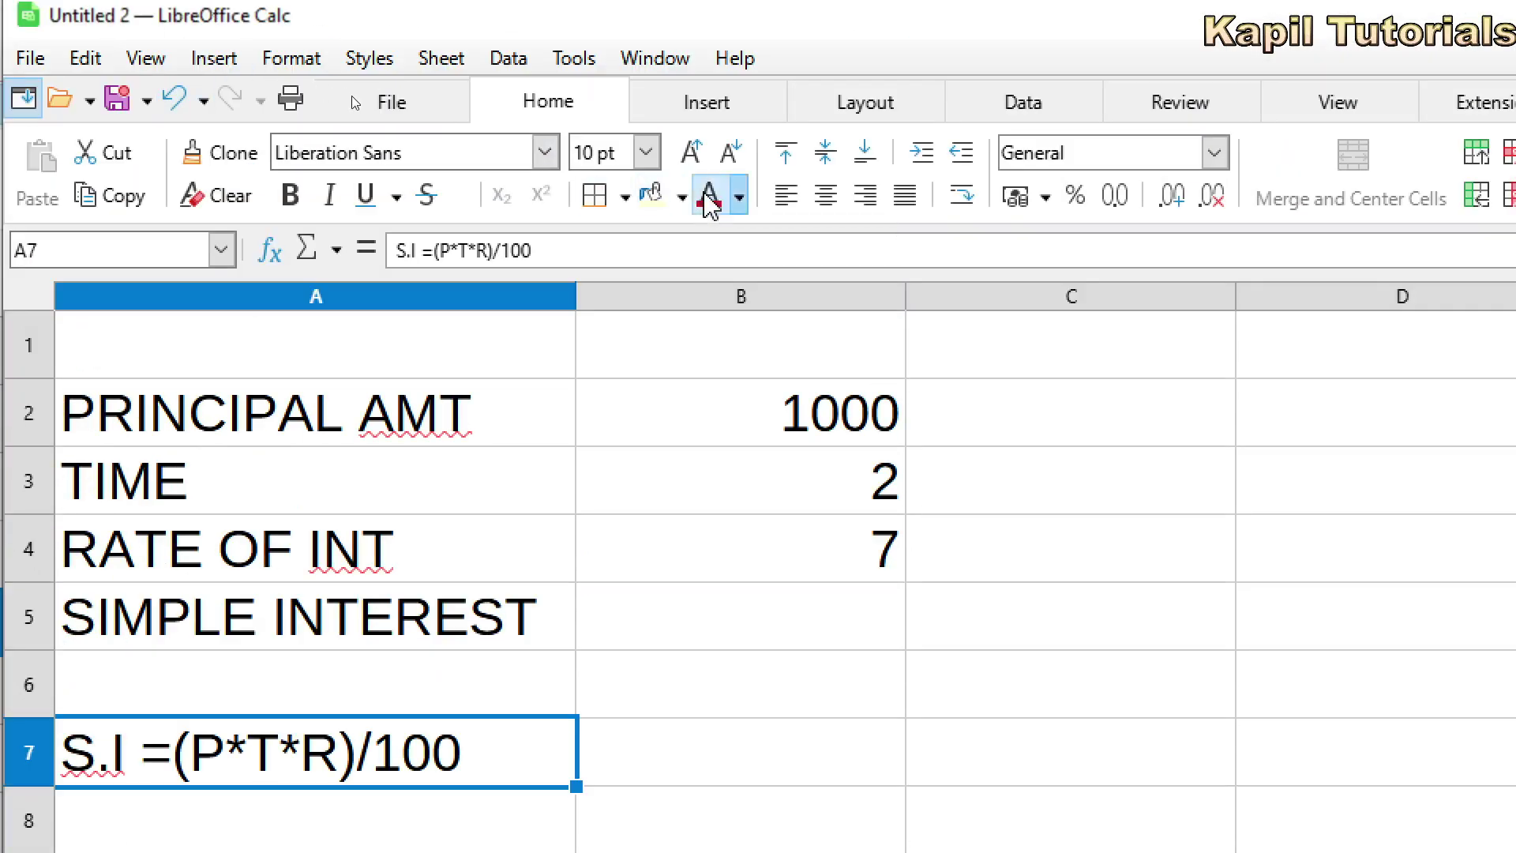
{"action": "left_click", "coordinate": [709, 197]}
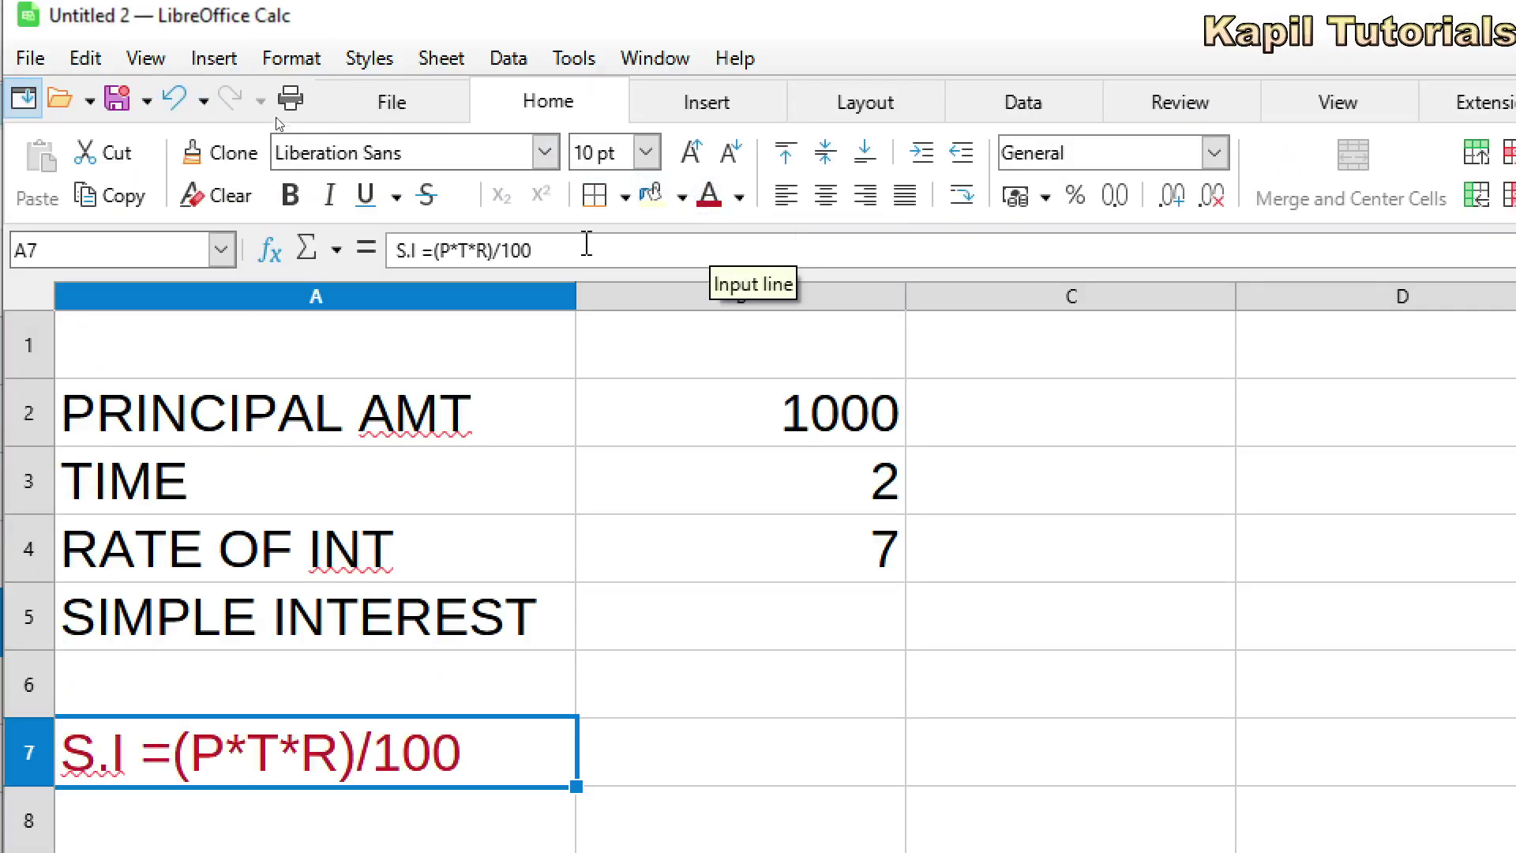
{"action": "left_click", "coordinate": [290, 194]}
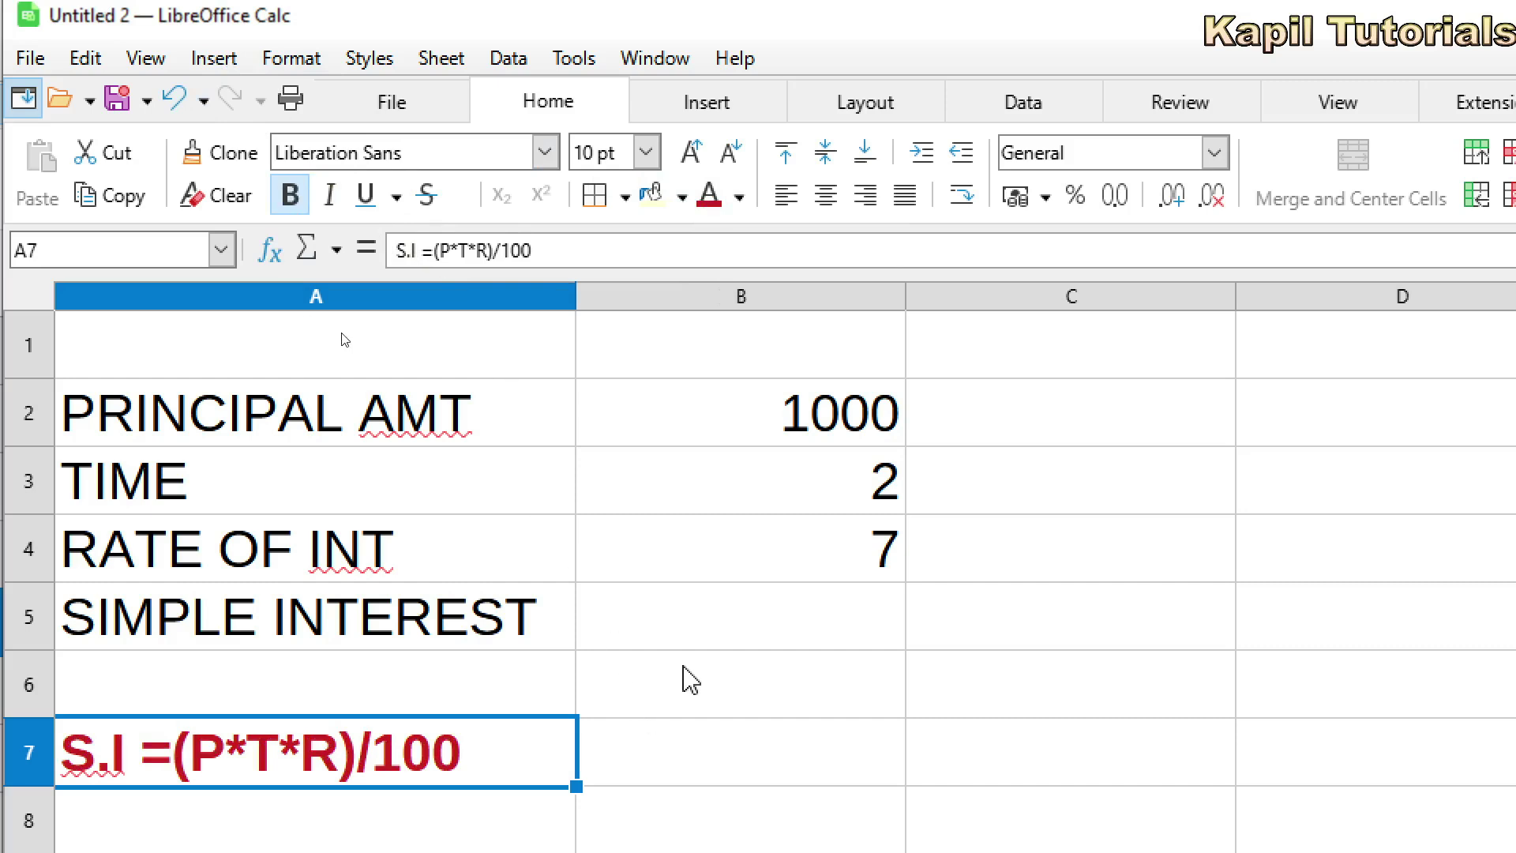
Step: Calculate the simple interest in cell B5 with the formula =(B2*B3*B4)/100
{"action": "left_click", "coordinate": [835, 632]}
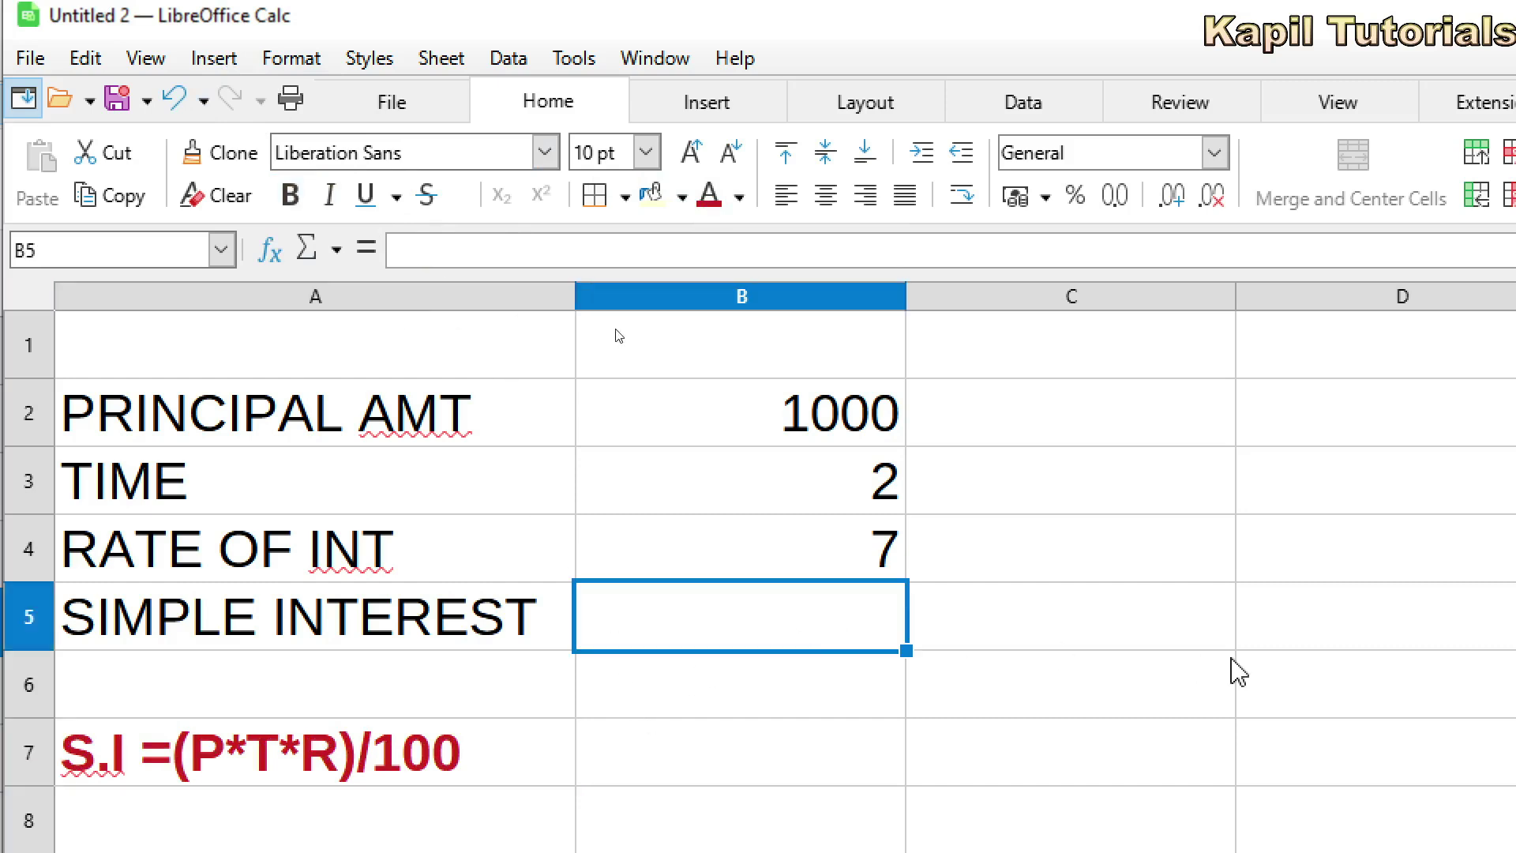
{"action": "type", "text": "="}
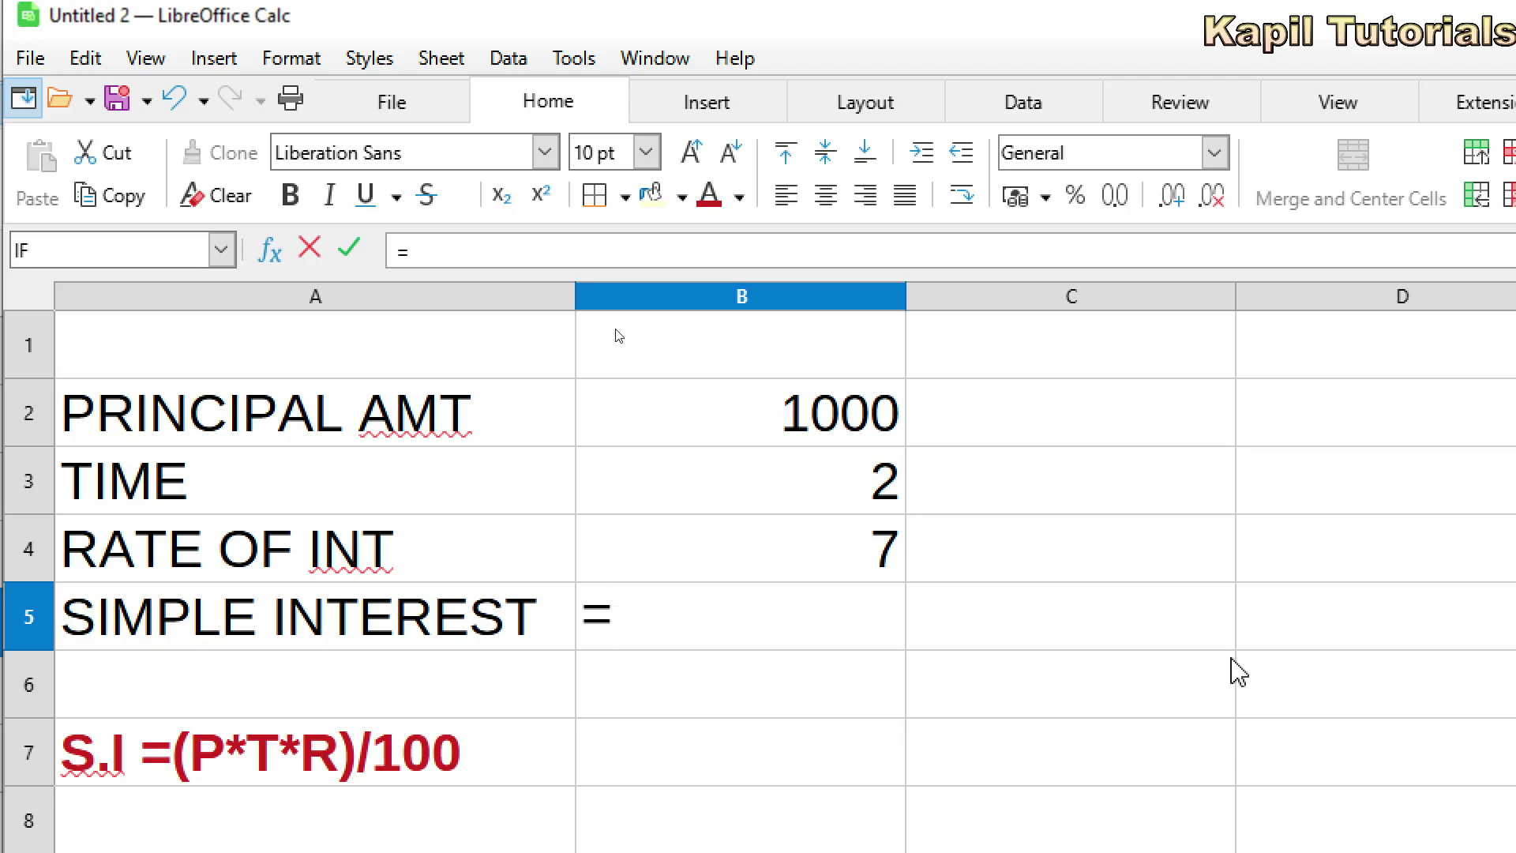
{"action": "type", "text": "("}
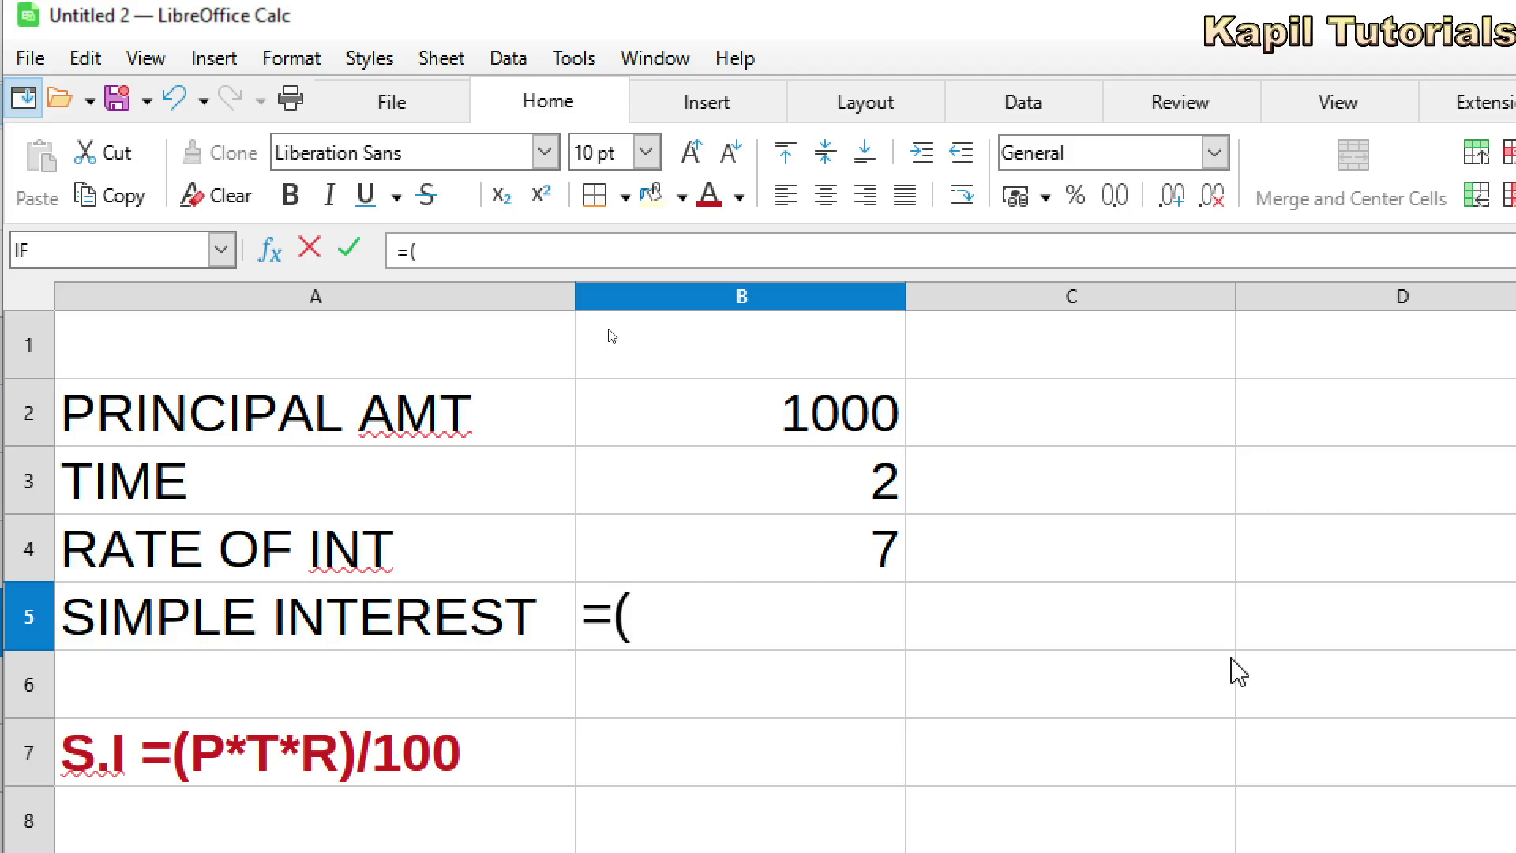
{"action": "left_click", "coordinate": [764, 431]}
{"action": "left_click", "coordinate": [728, 622]}
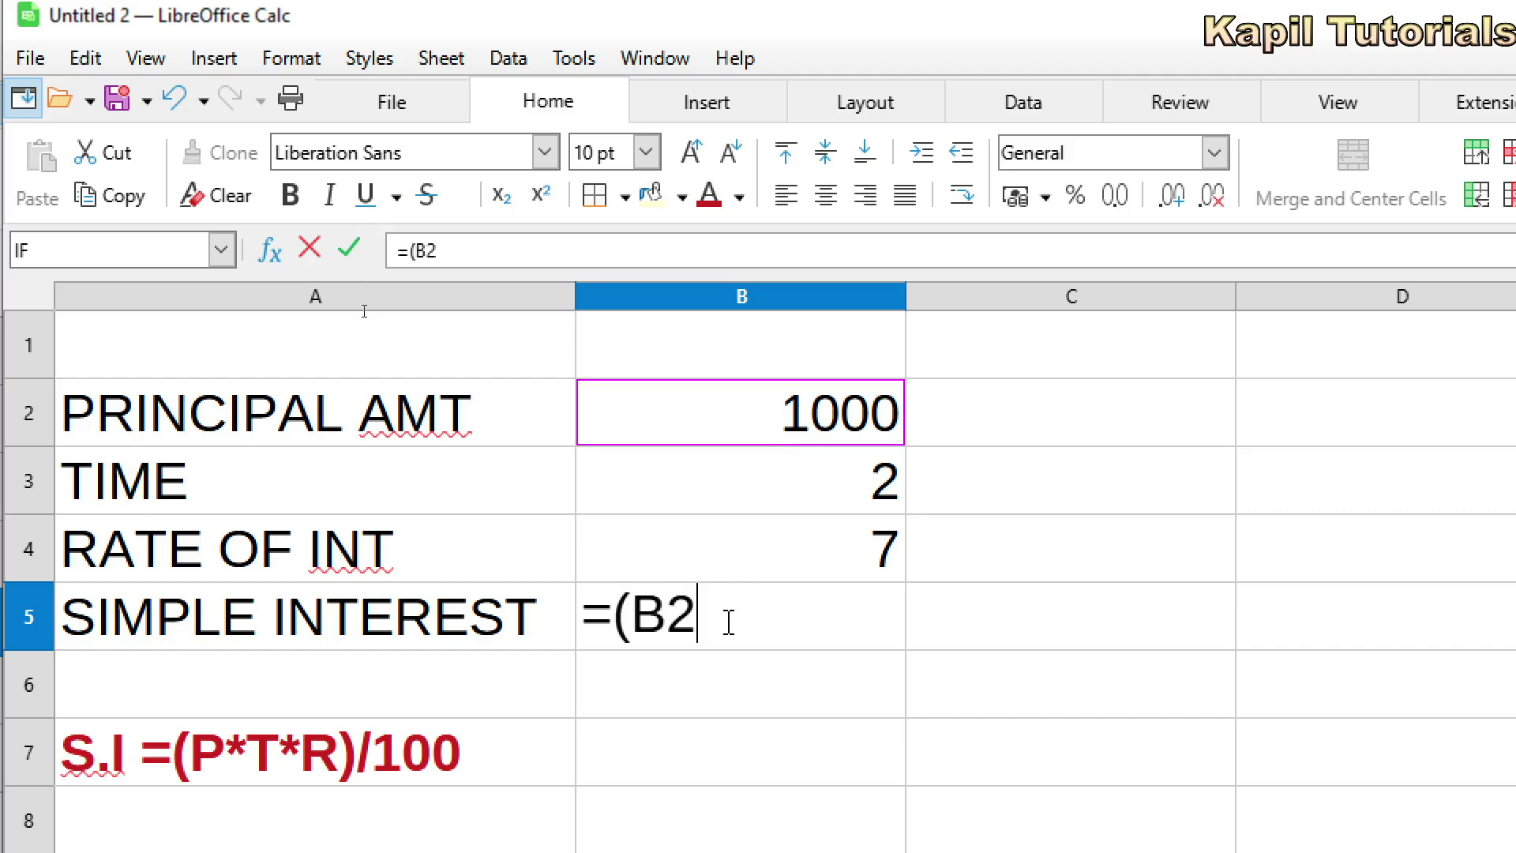
{"action": "type", "text": "*"}
{"action": "left_click", "coordinate": [815, 498]}
{"action": "left_click", "coordinate": [814, 624]}
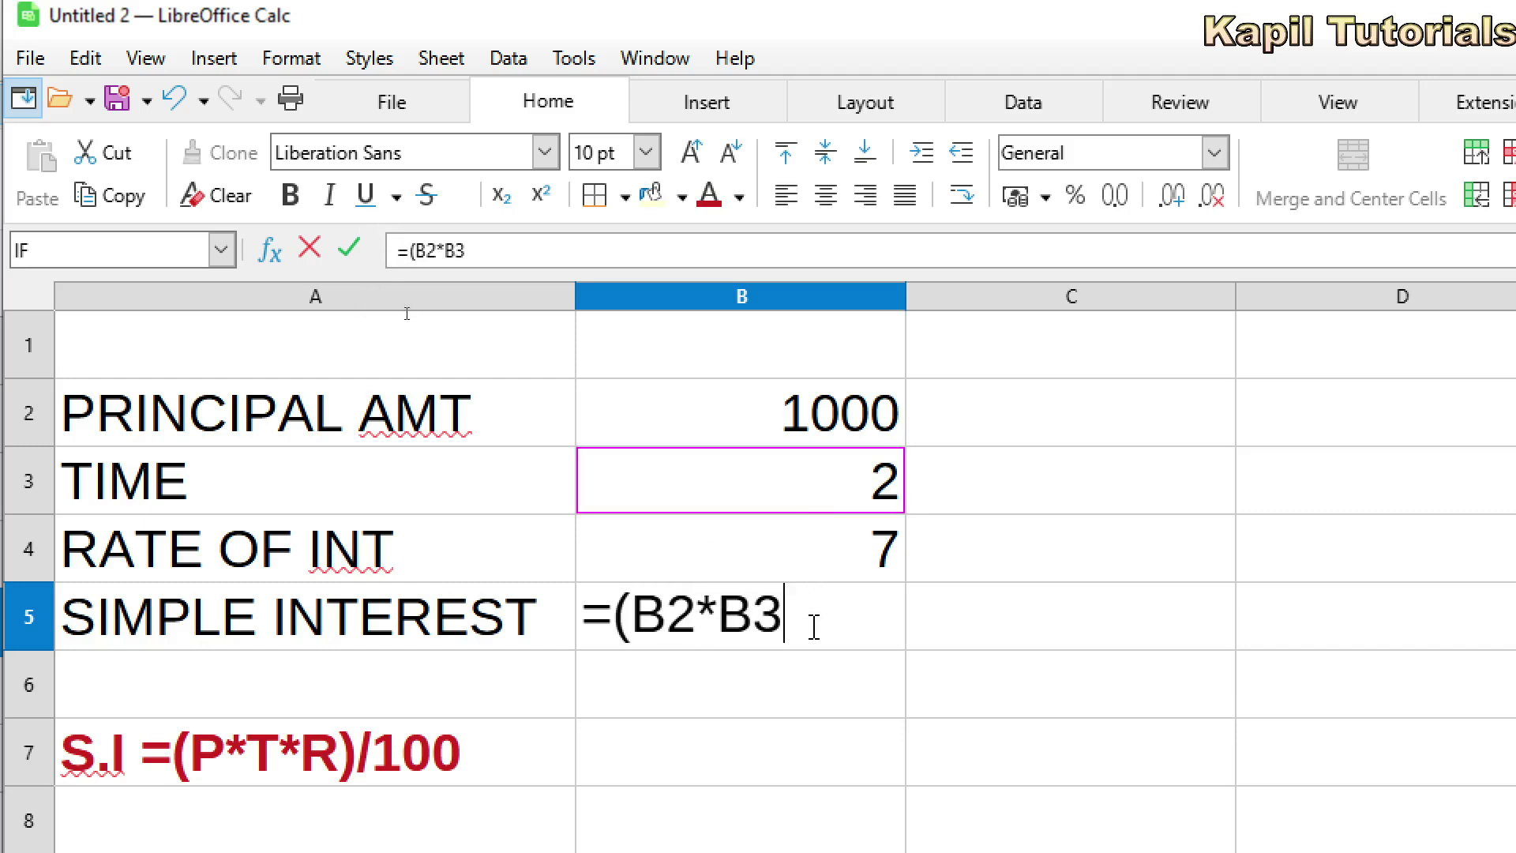
{"action": "type", "text": "*"}
{"action": "left_click", "coordinate": [849, 546]}
{"action": "left_click", "coordinate": [893, 614]}
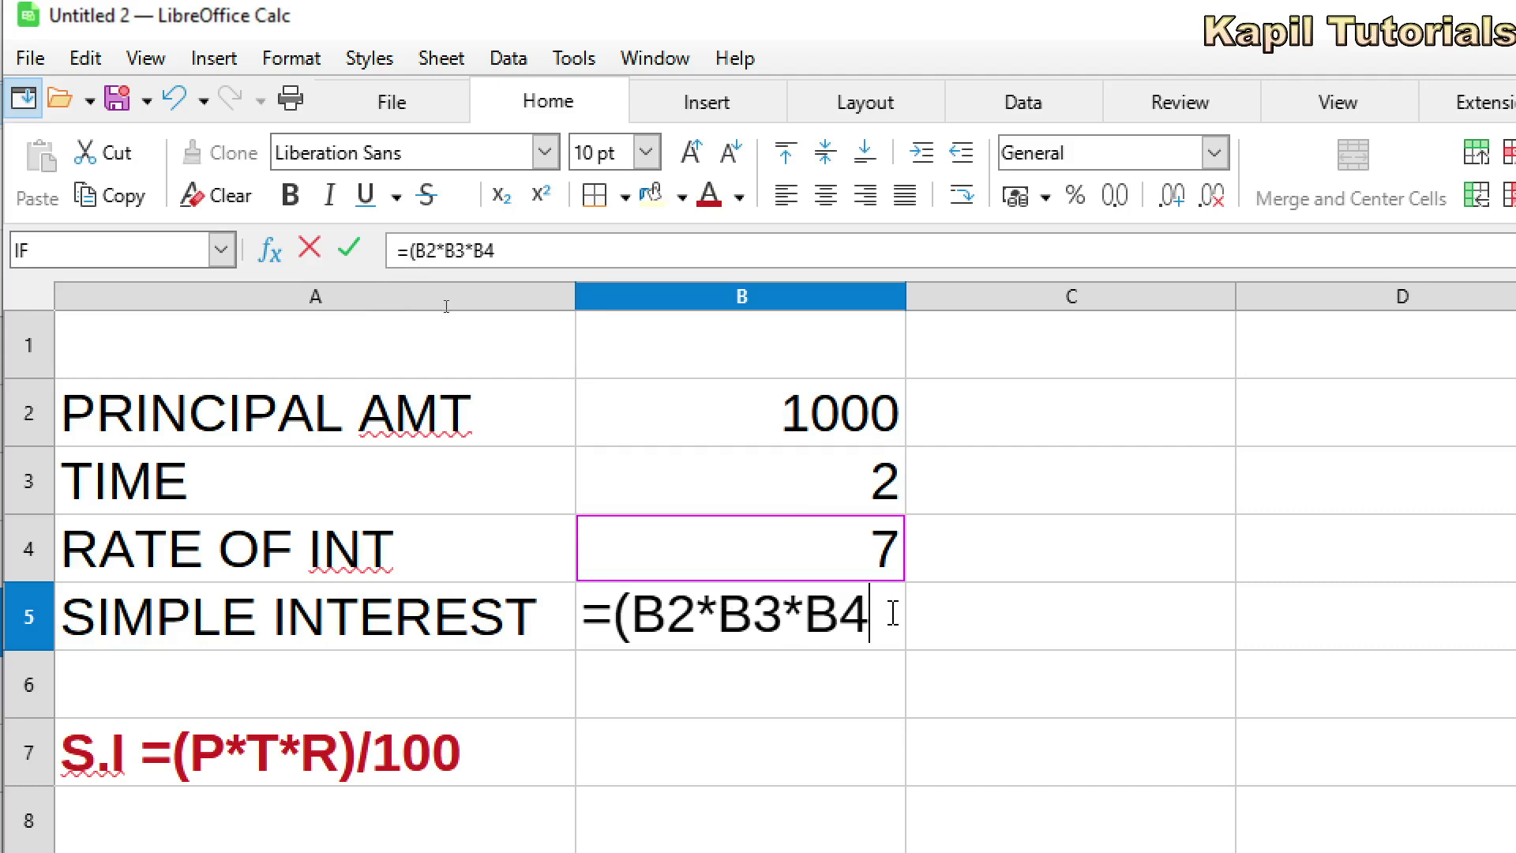
{"action": "type", "text": ")"}
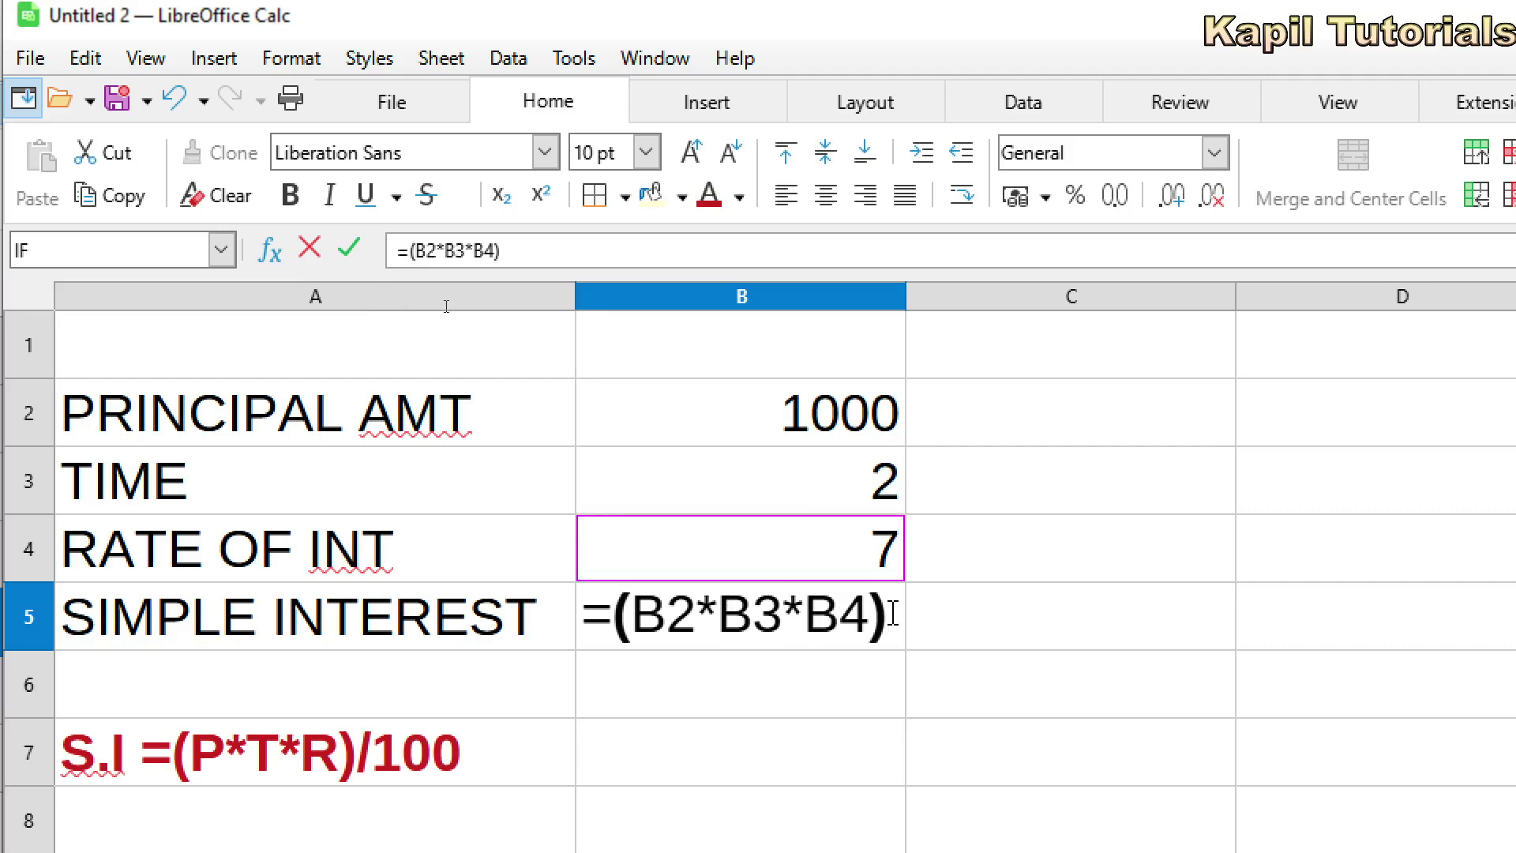
{"action": "type", "text": "/100"}
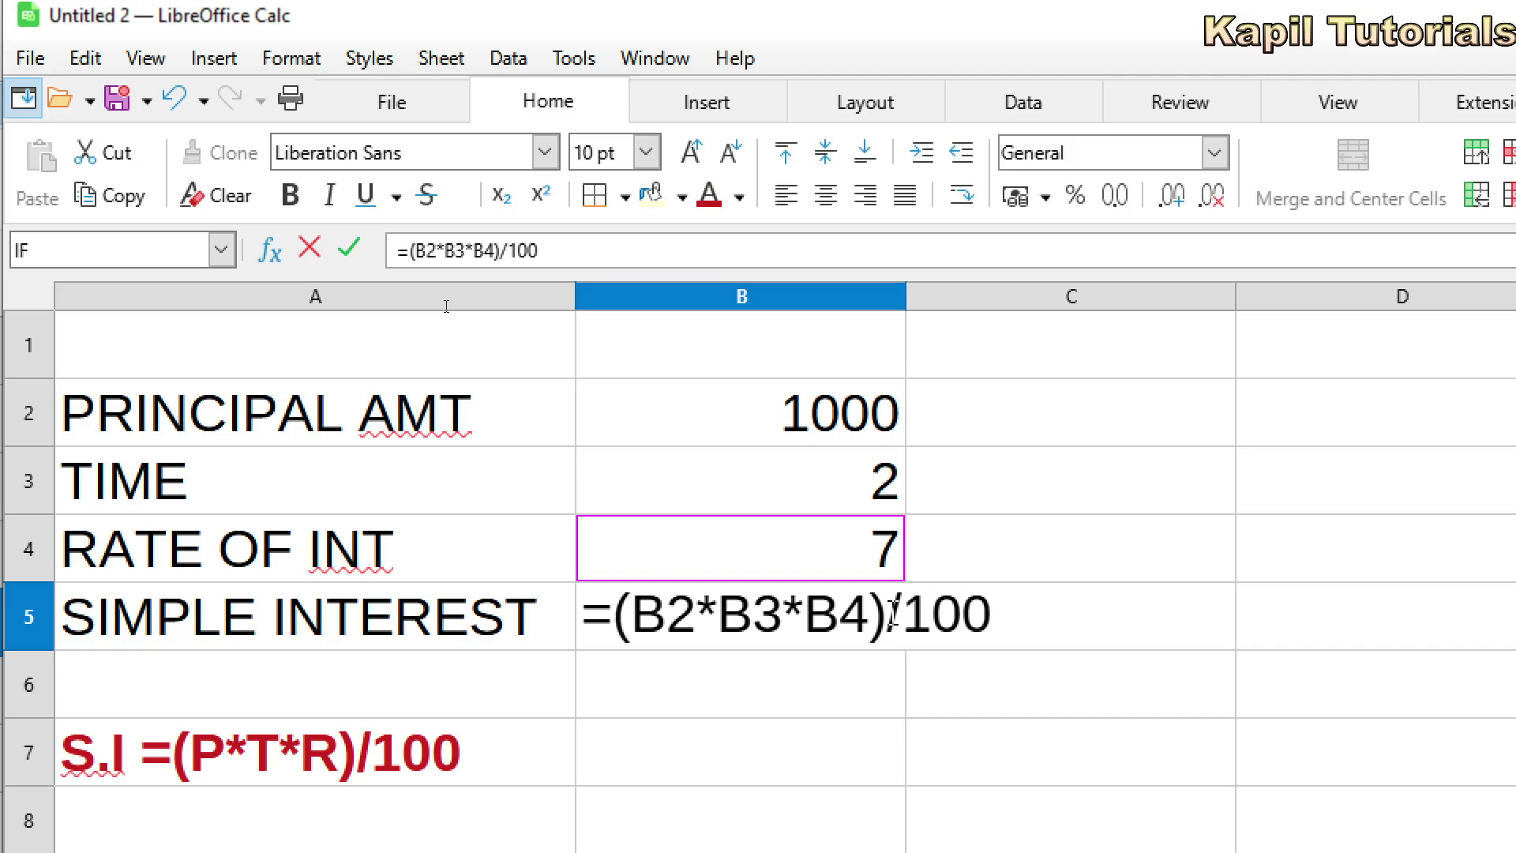
{"action": "key", "text": "Return"}
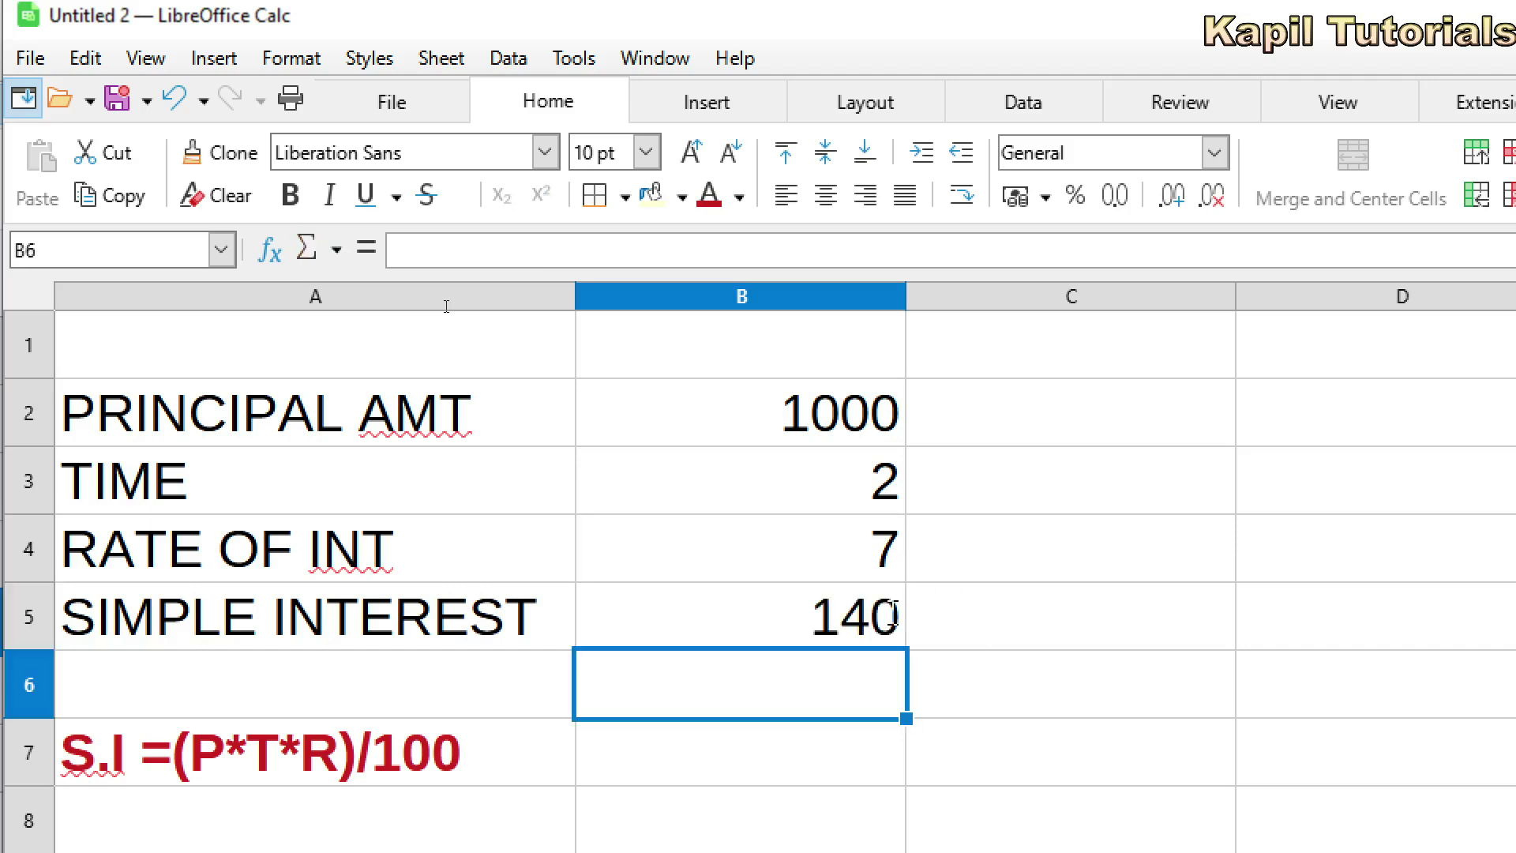
{"action": "left_click", "coordinate": [895, 614]}
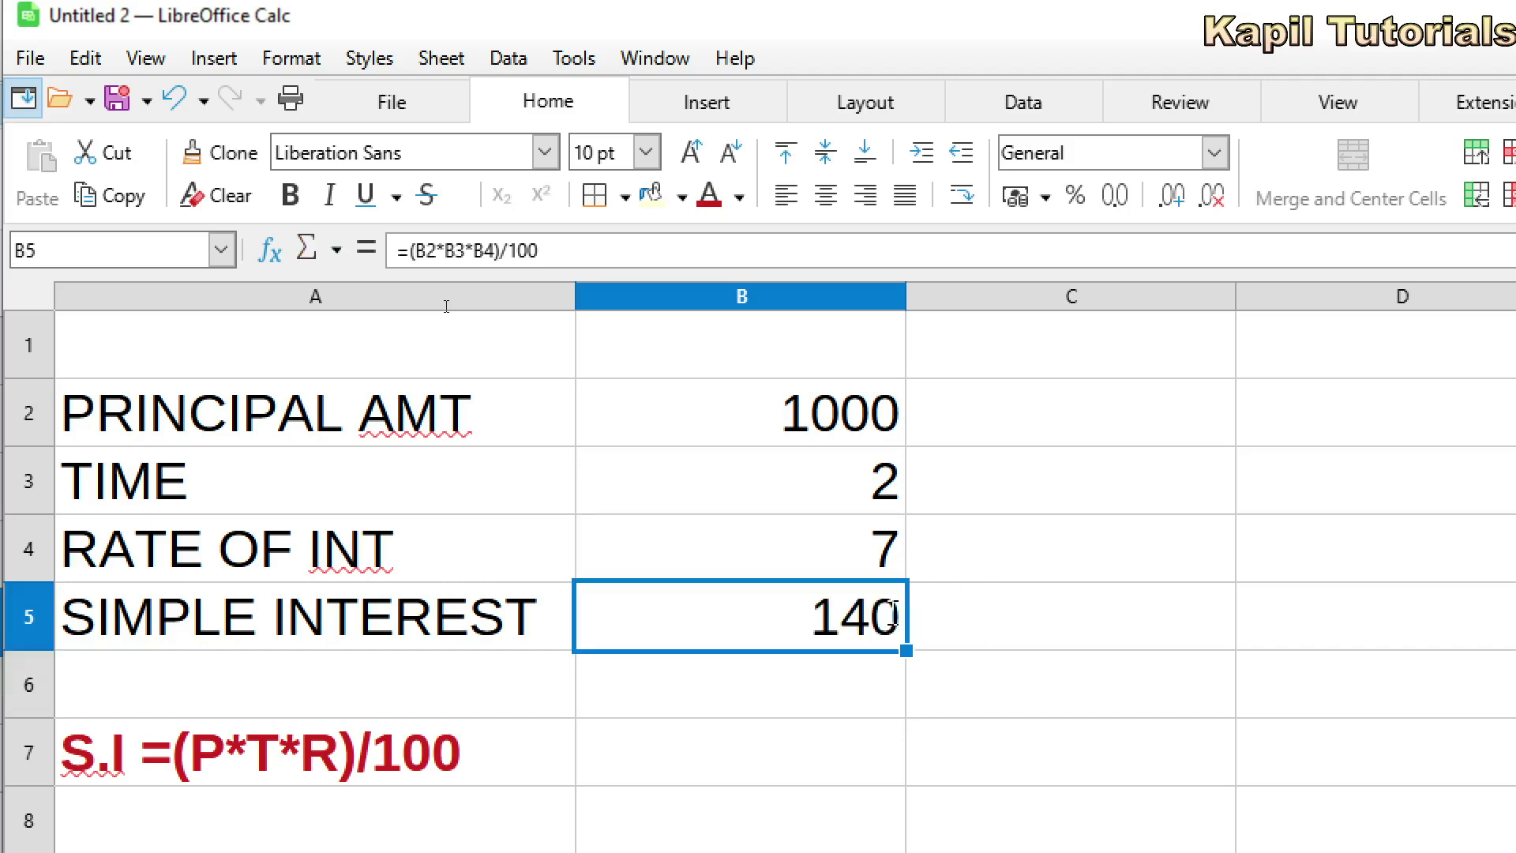
{"action": "left_click", "coordinate": [793, 410]}
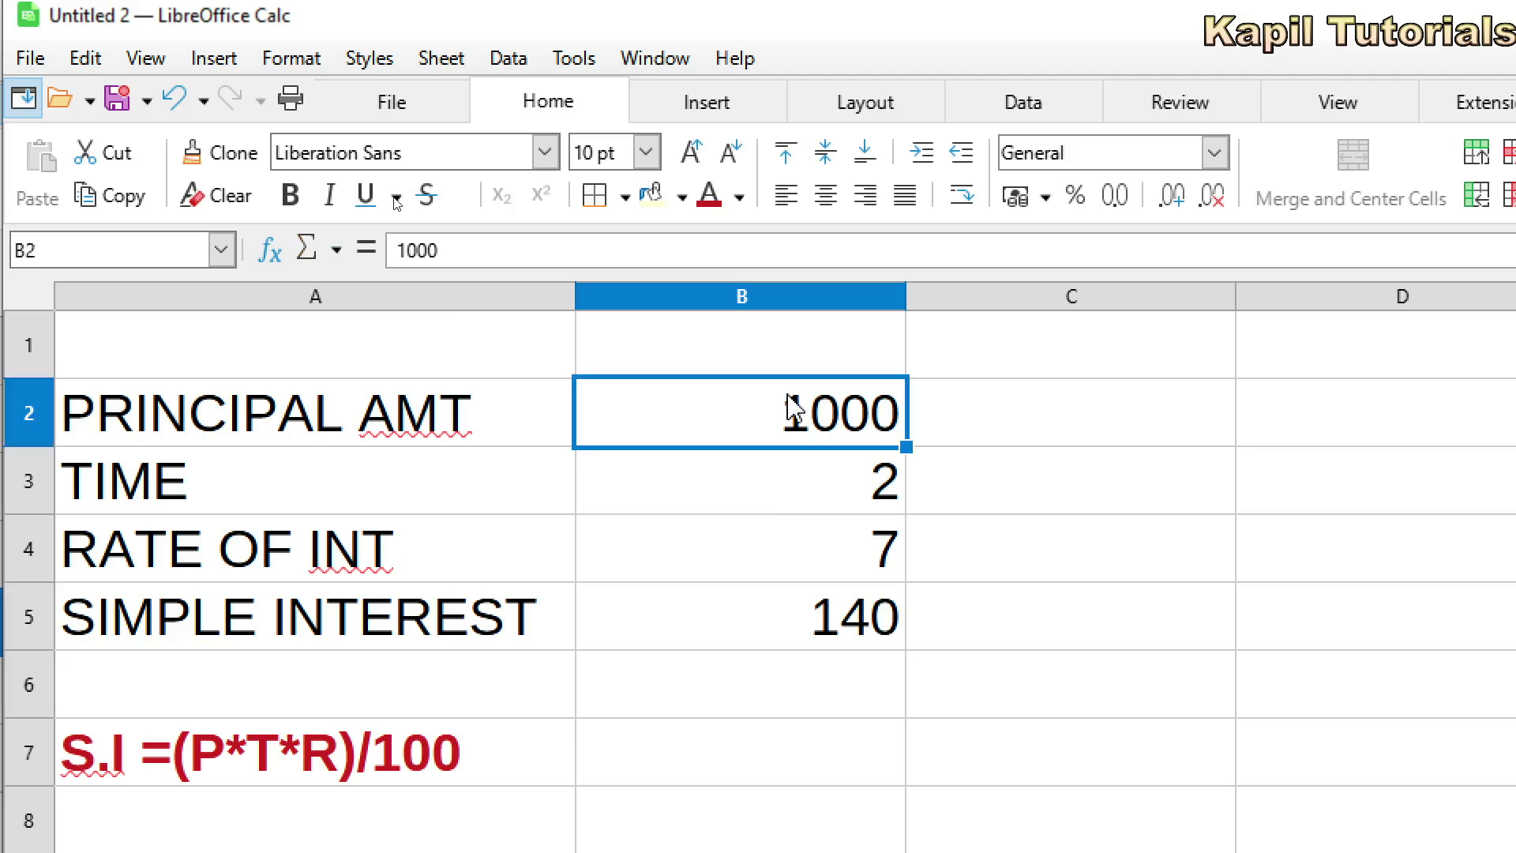
{"action": "left_click", "coordinate": [838, 474]}
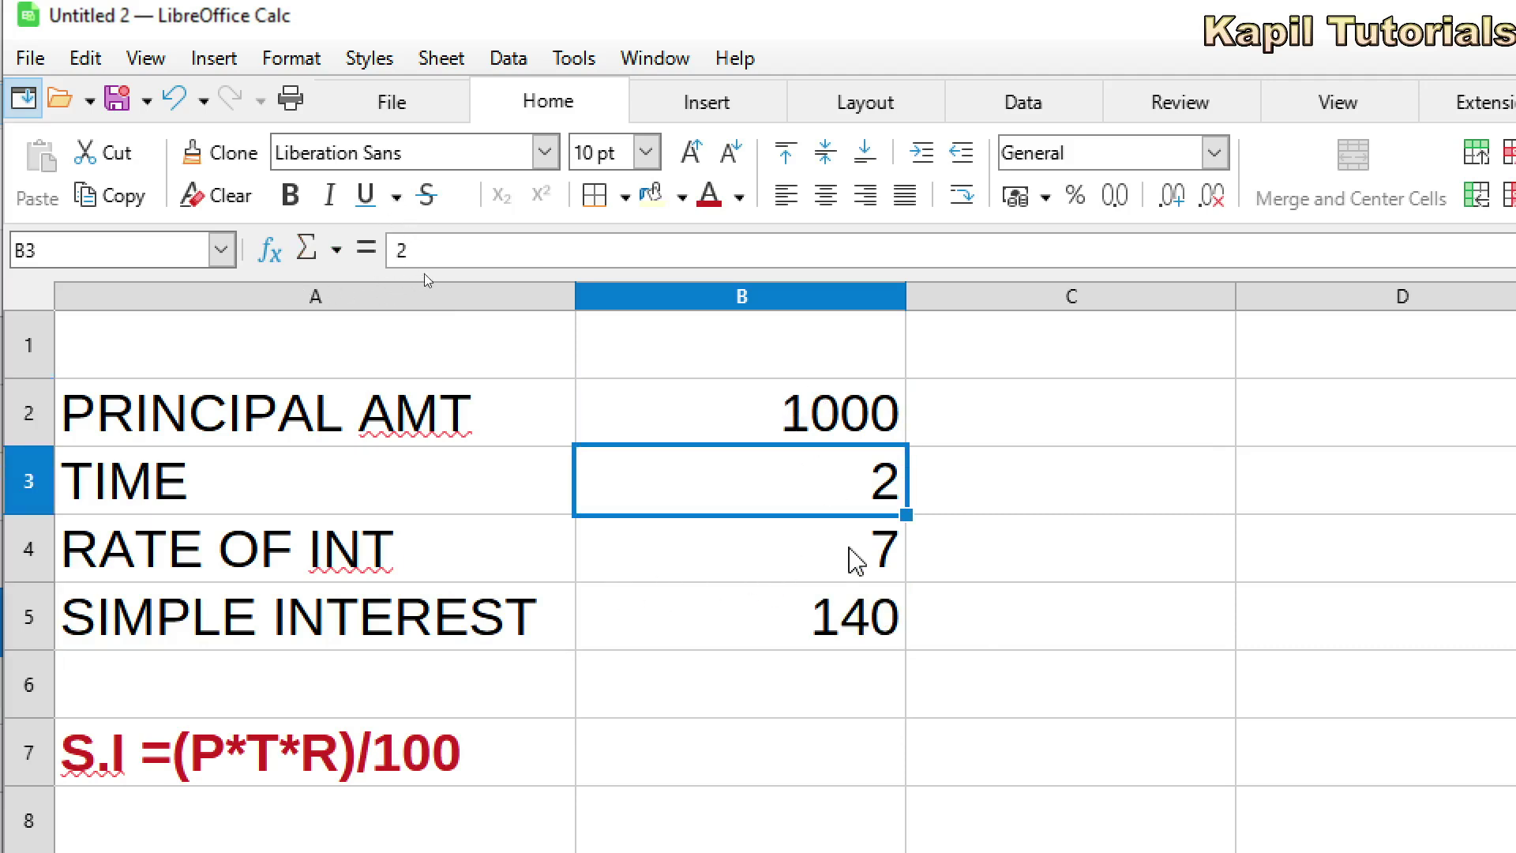
{"action": "left_click", "coordinate": [854, 559]}
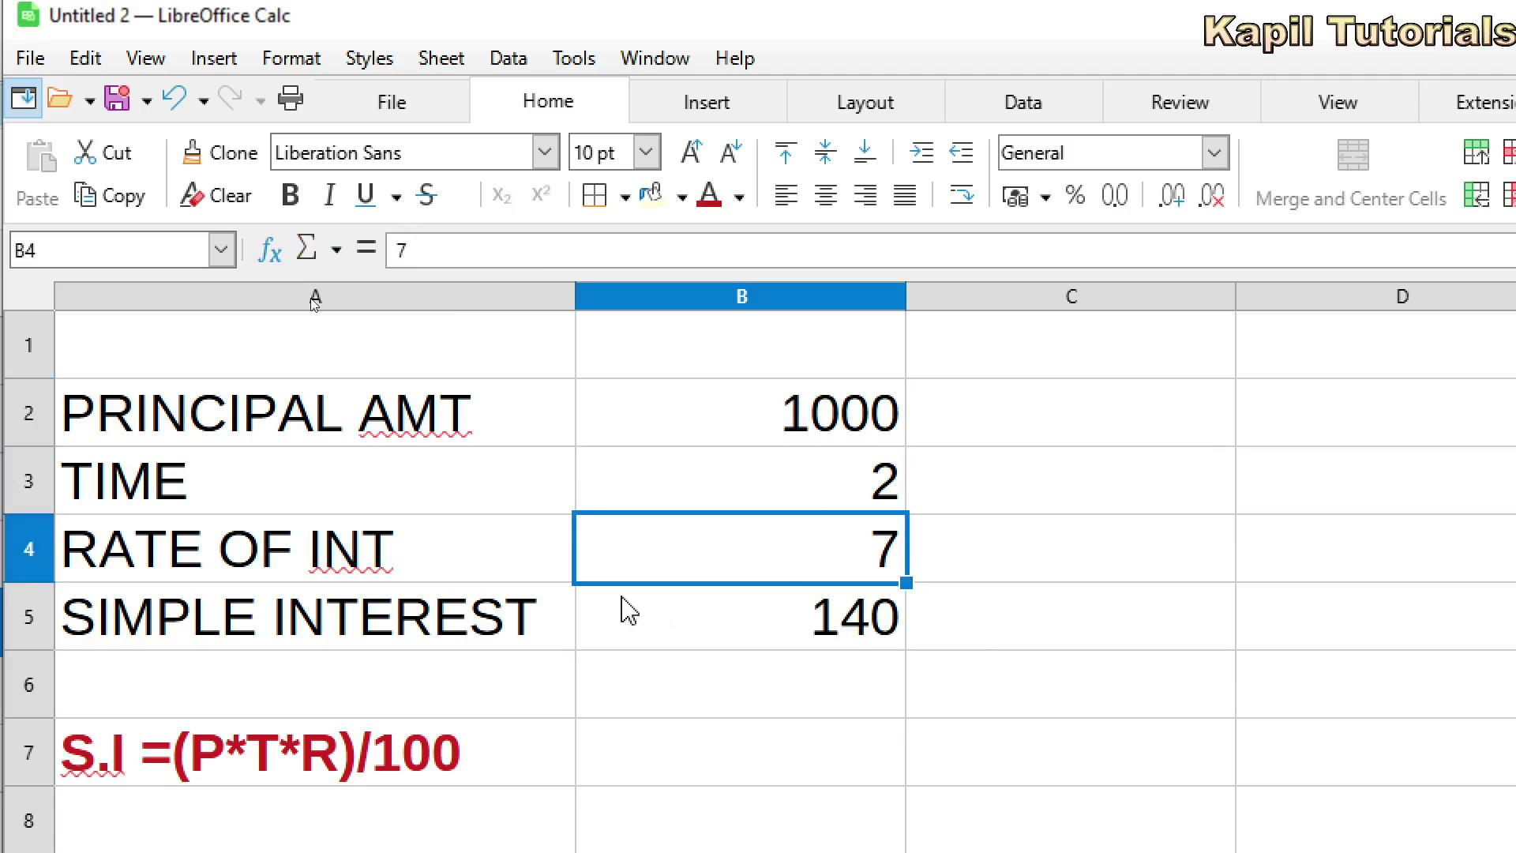
{"action": "left_click", "coordinate": [789, 615]}
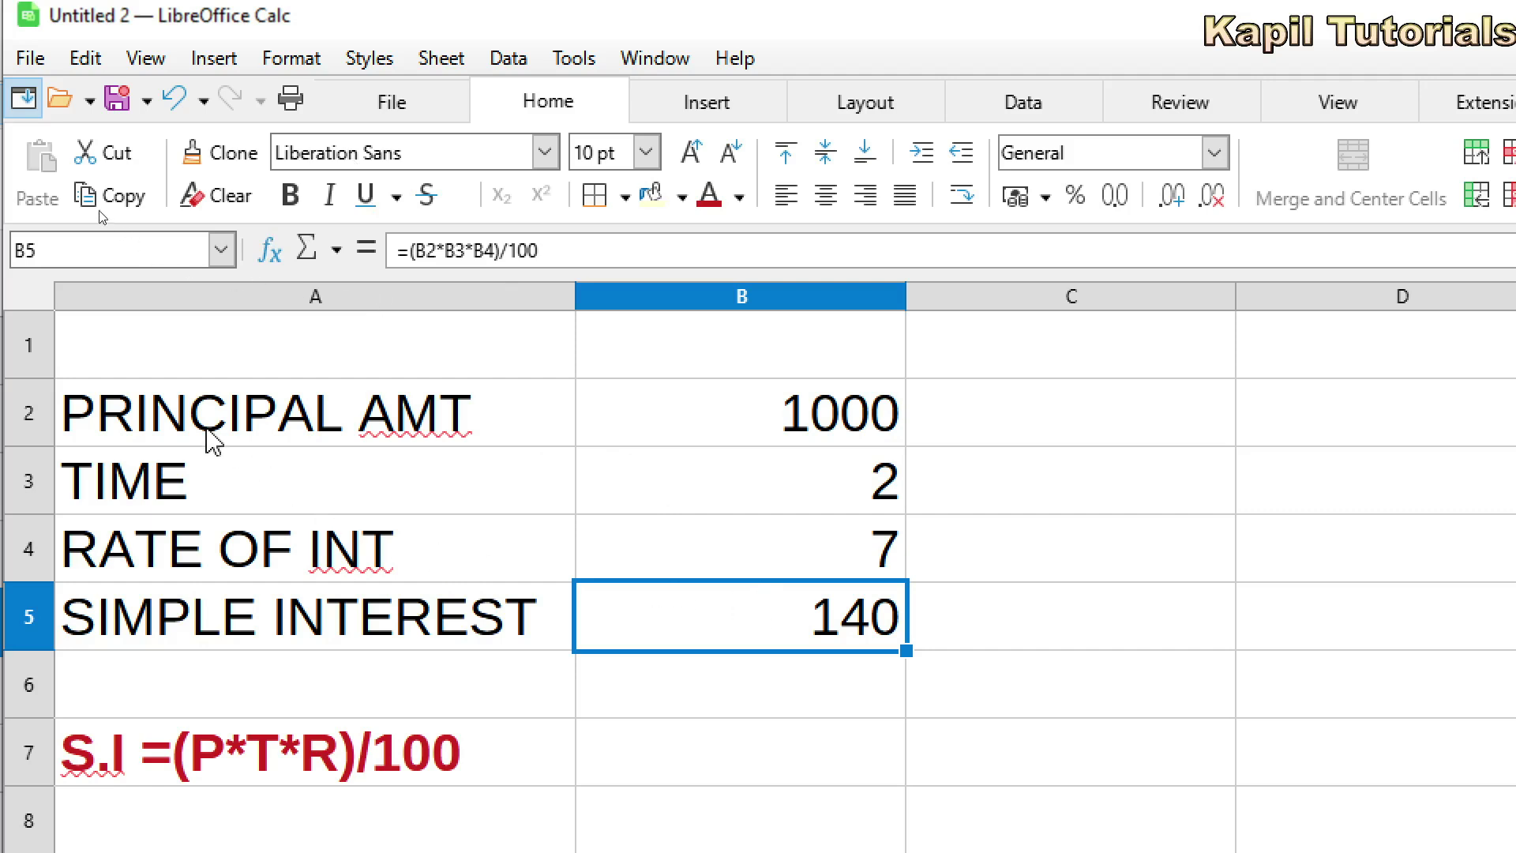
Step: Start a new scenario for the range A2:B5 and name it PRINCIPAL AMT 1000
{"action": "left_click_drag", "start_coordinate": [150, 424], "coordinate": [737, 624]}
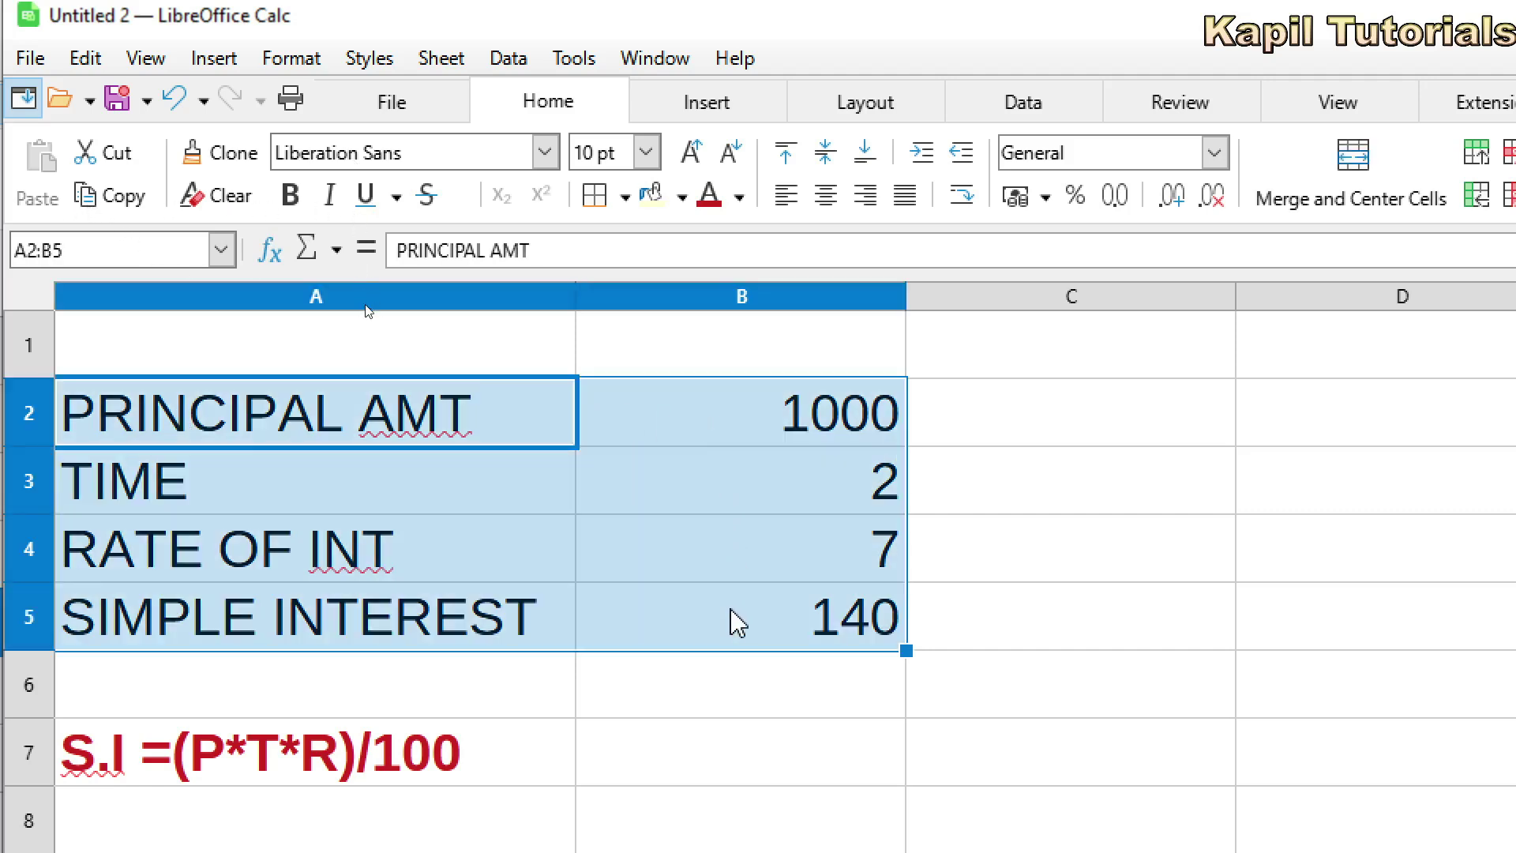
{"action": "left_click", "coordinate": [574, 58]}
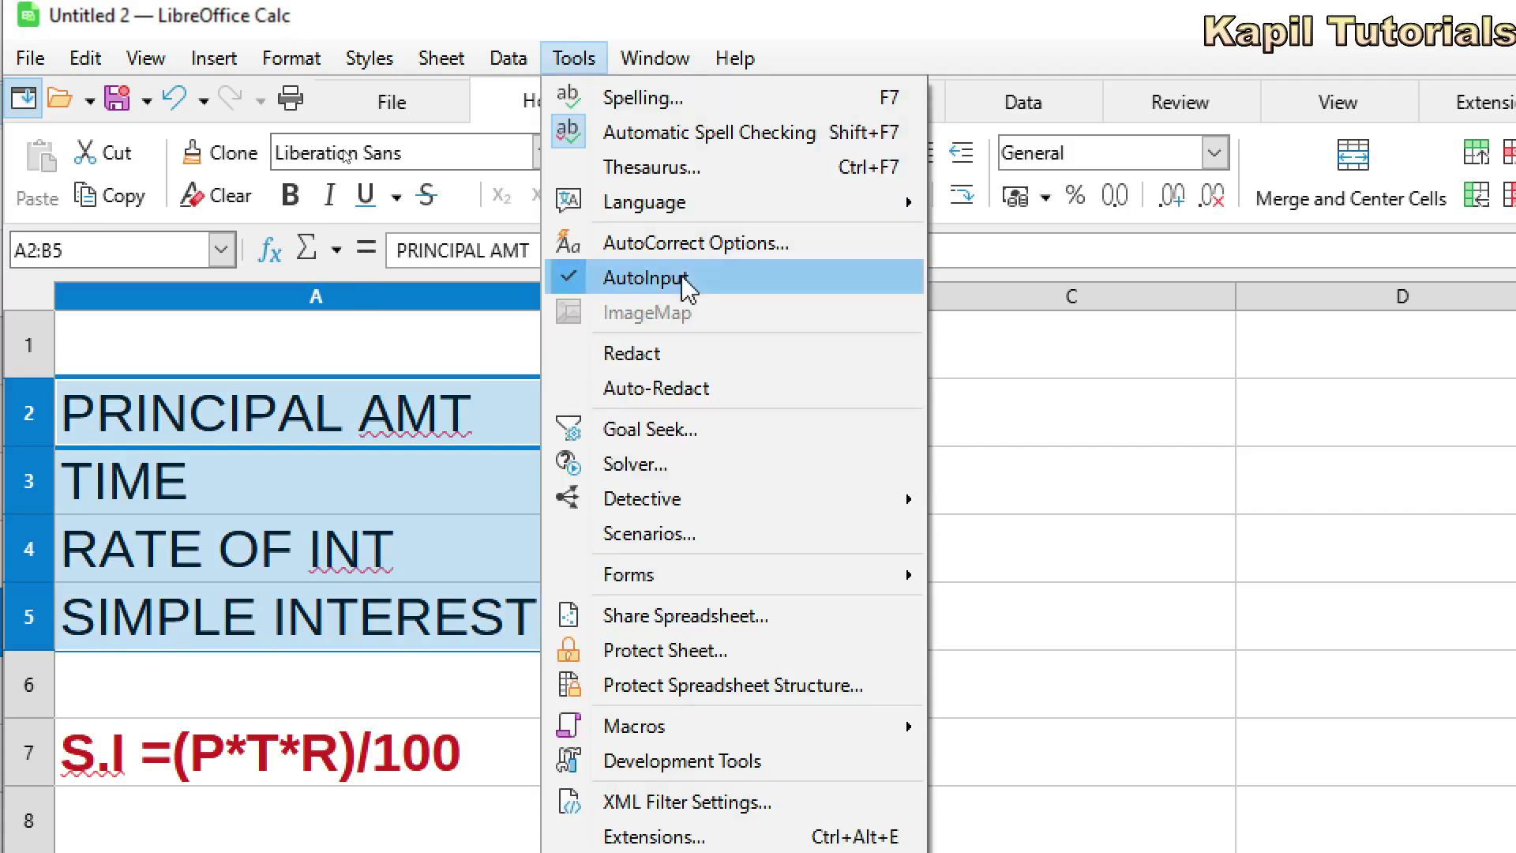
{"action": "left_click", "coordinate": [684, 544]}
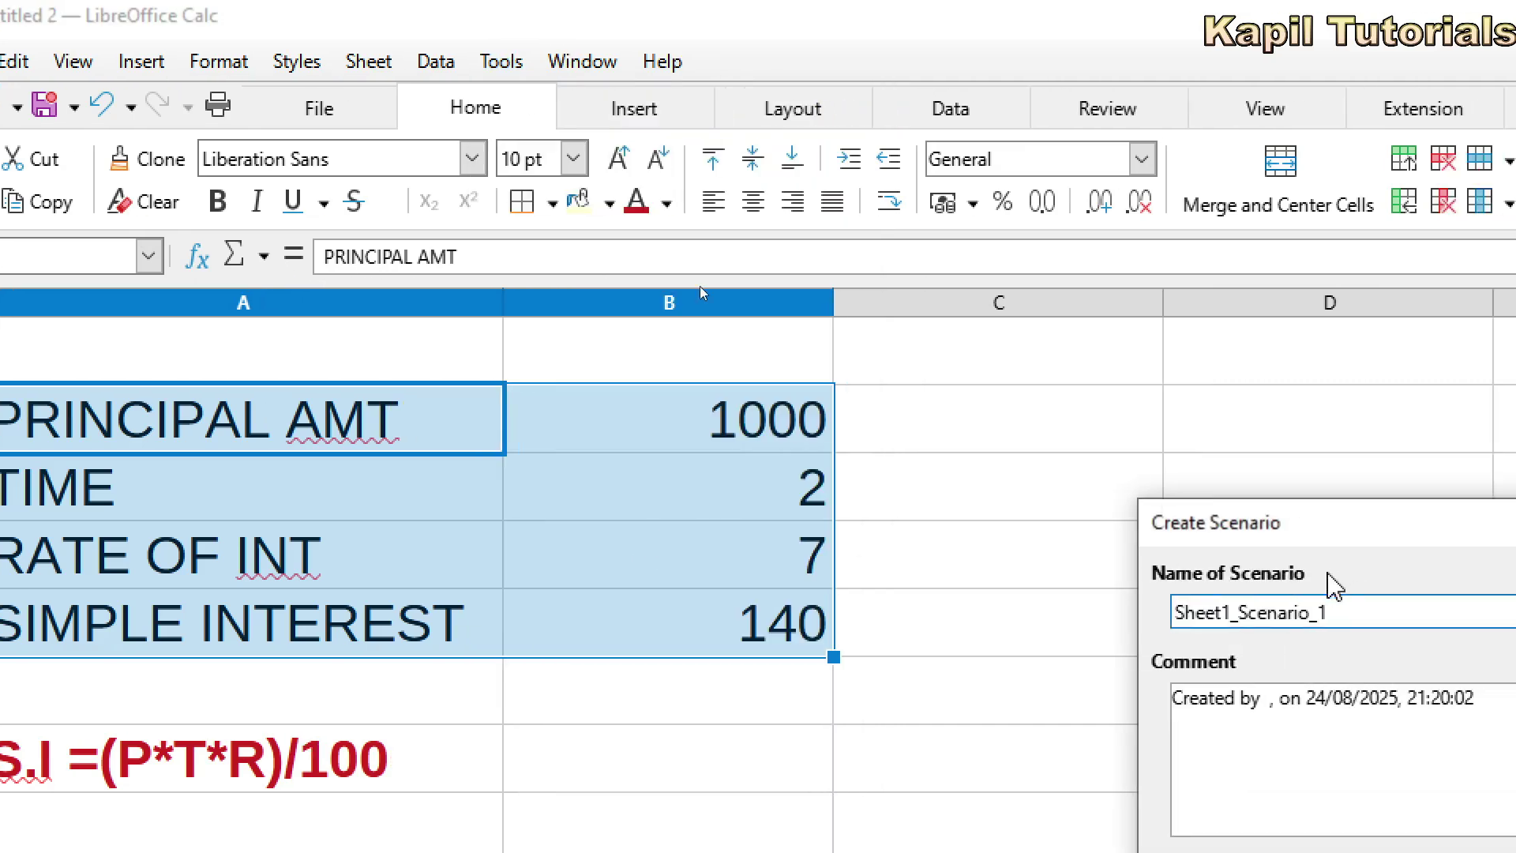
{"action": "left_click_drag", "start_coordinate": [1186, 523], "coordinate": [795, 144]}
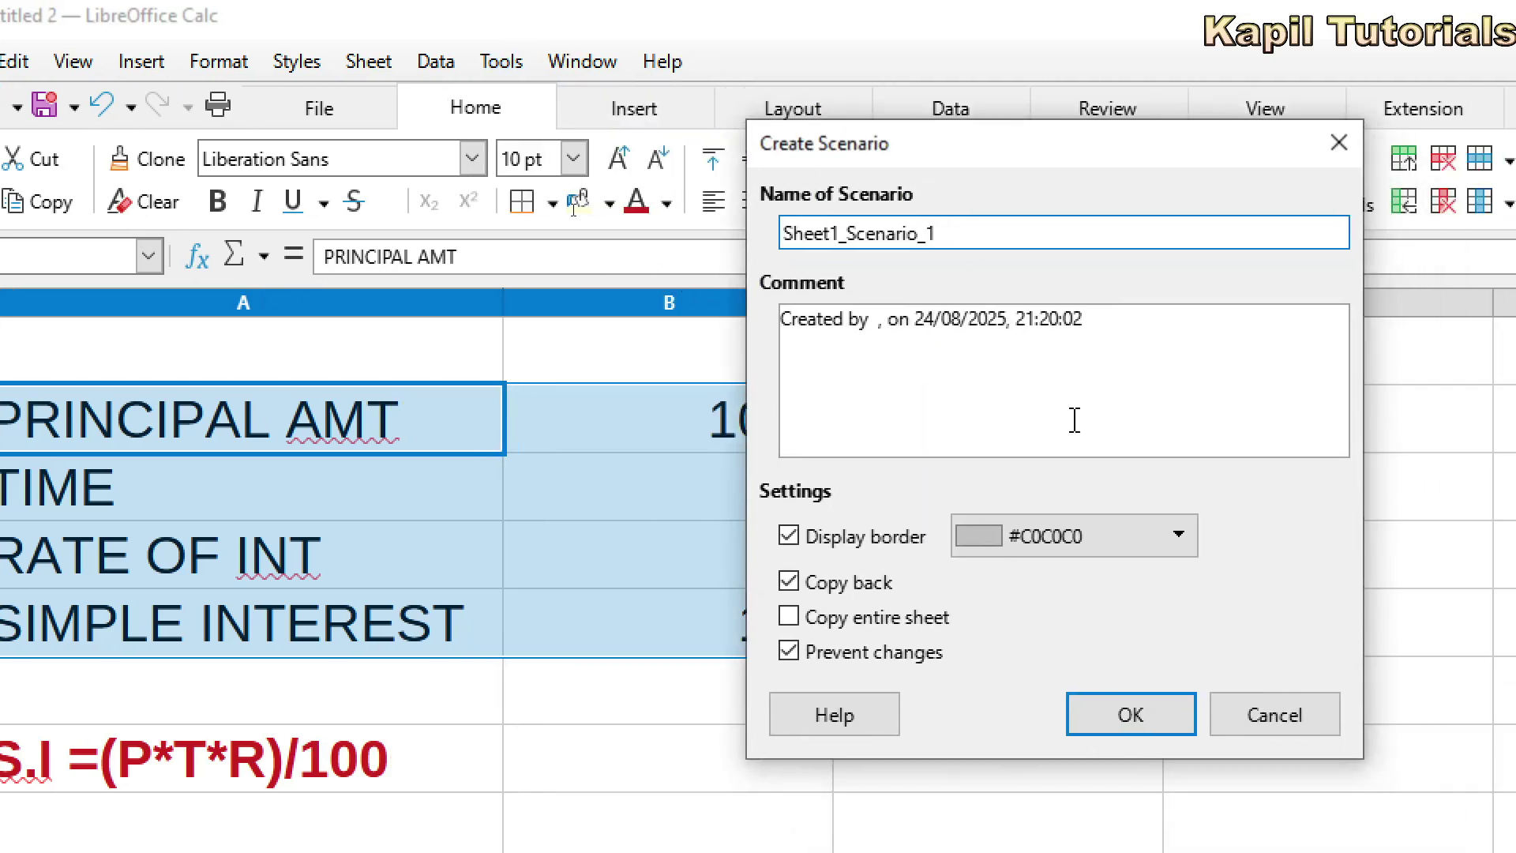
{"action": "left_click_drag", "start_coordinate": [953, 234], "coordinate": [679, 246]}
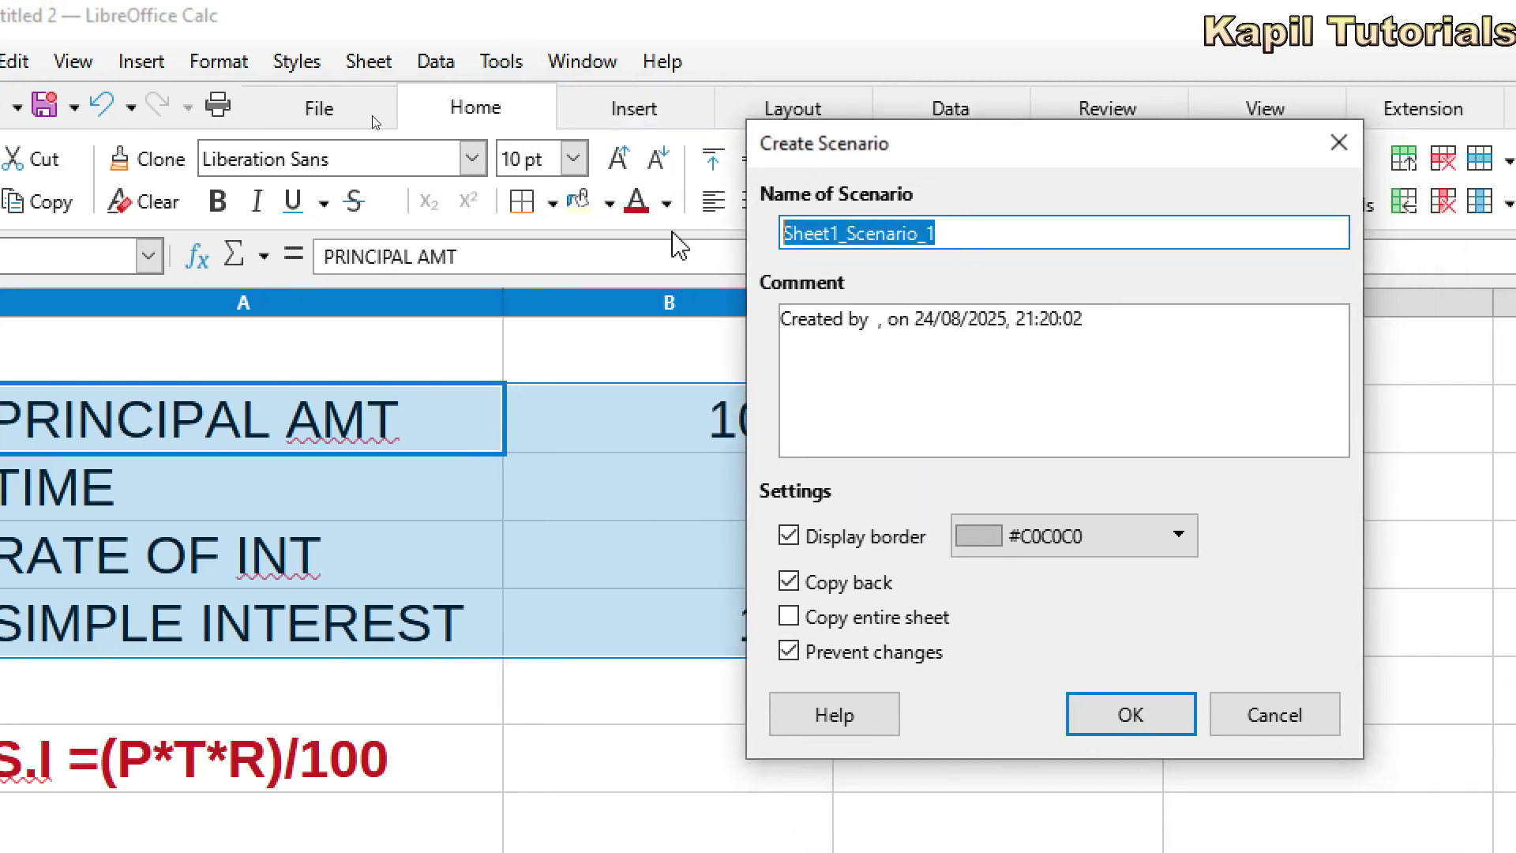
{"action": "type", "text": "PR"}
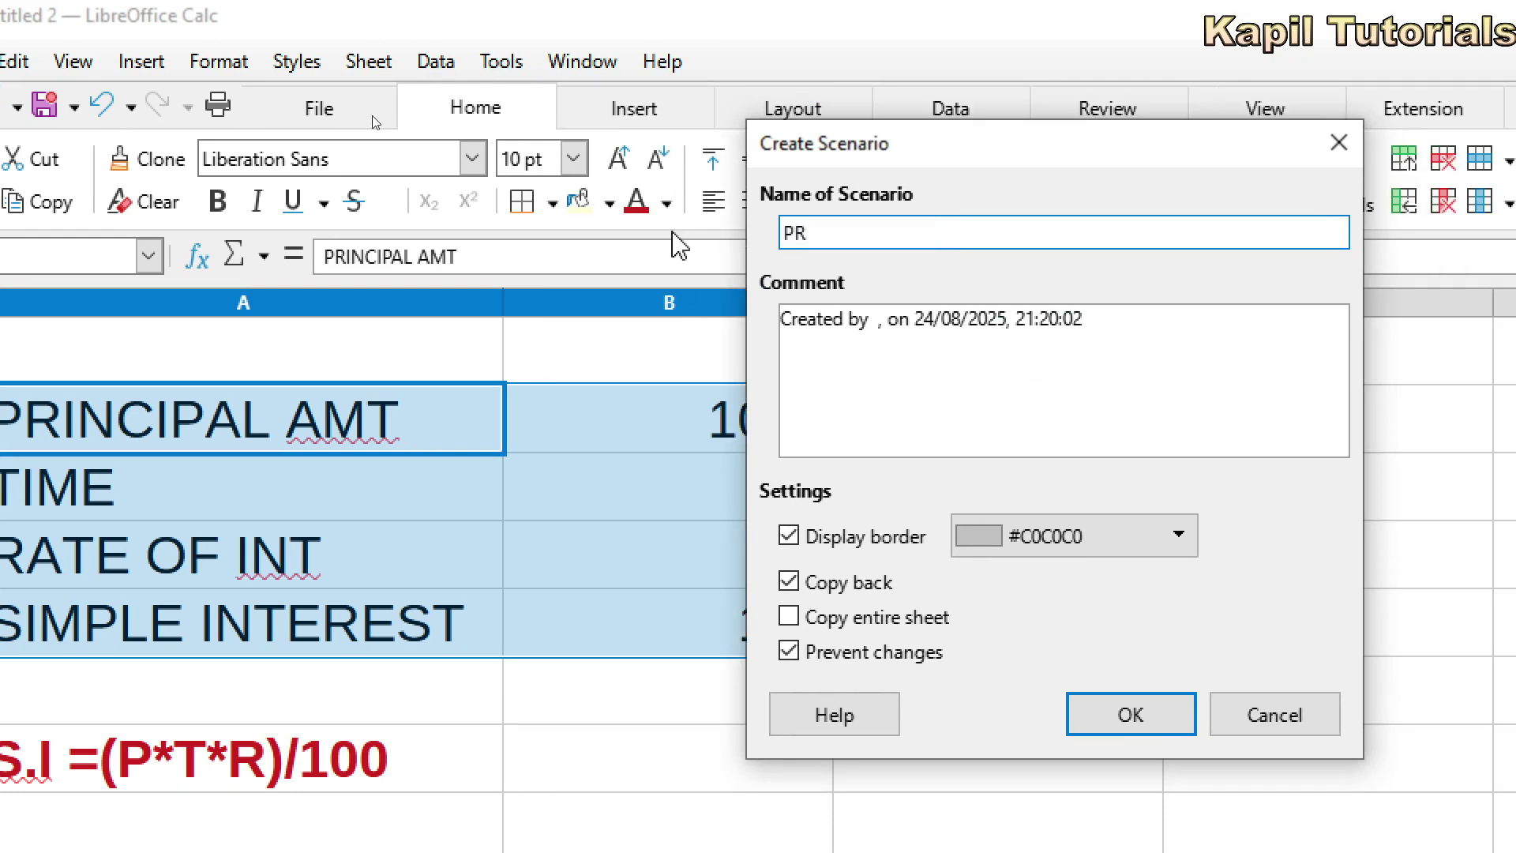
{"action": "type", "text": "INCIPAL AMT"}
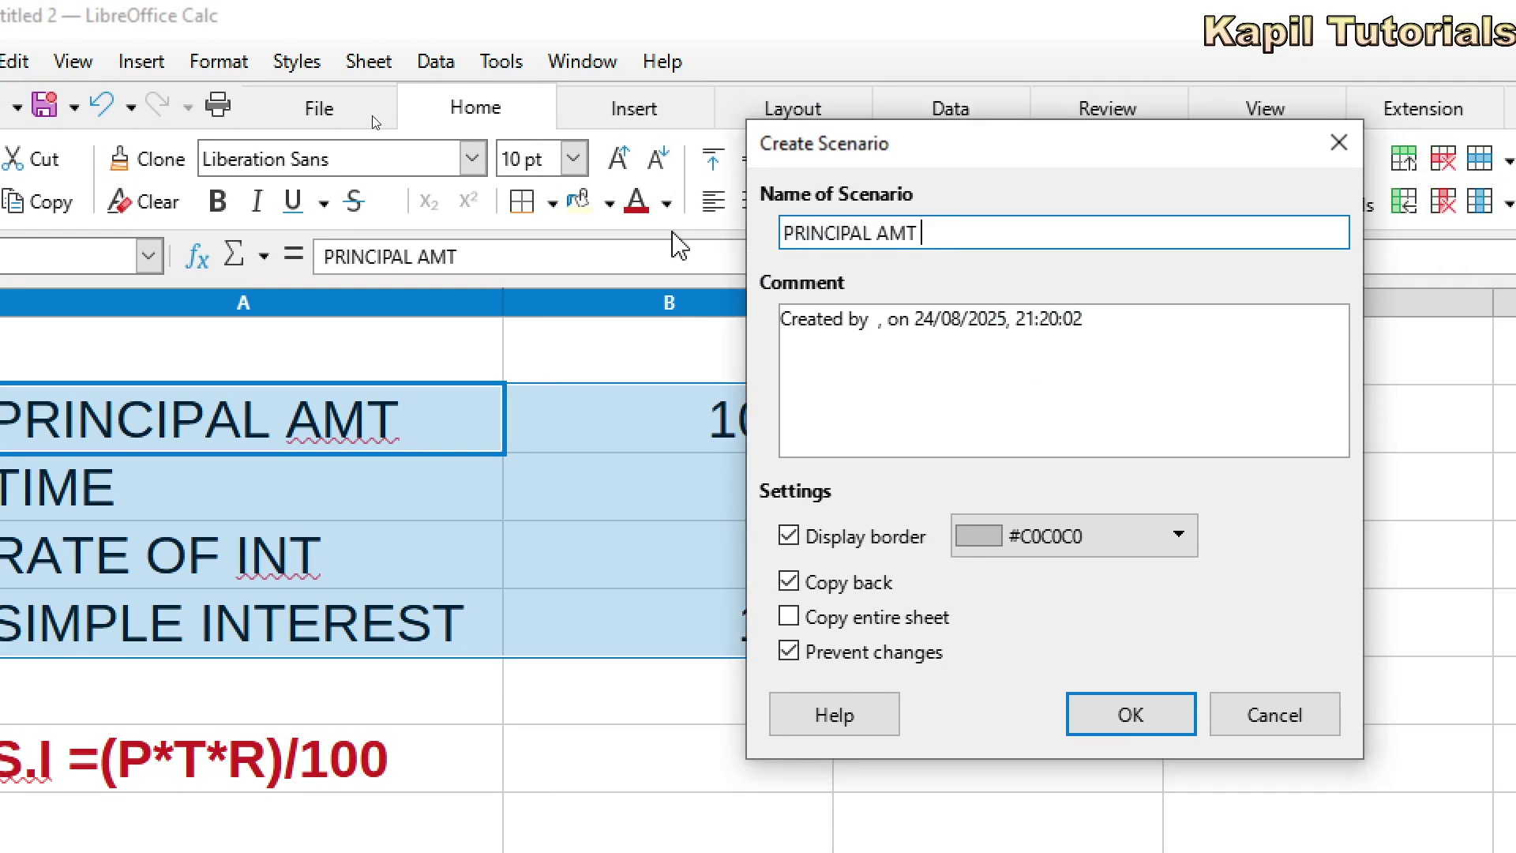
{"action": "type", "text": " 1000"}
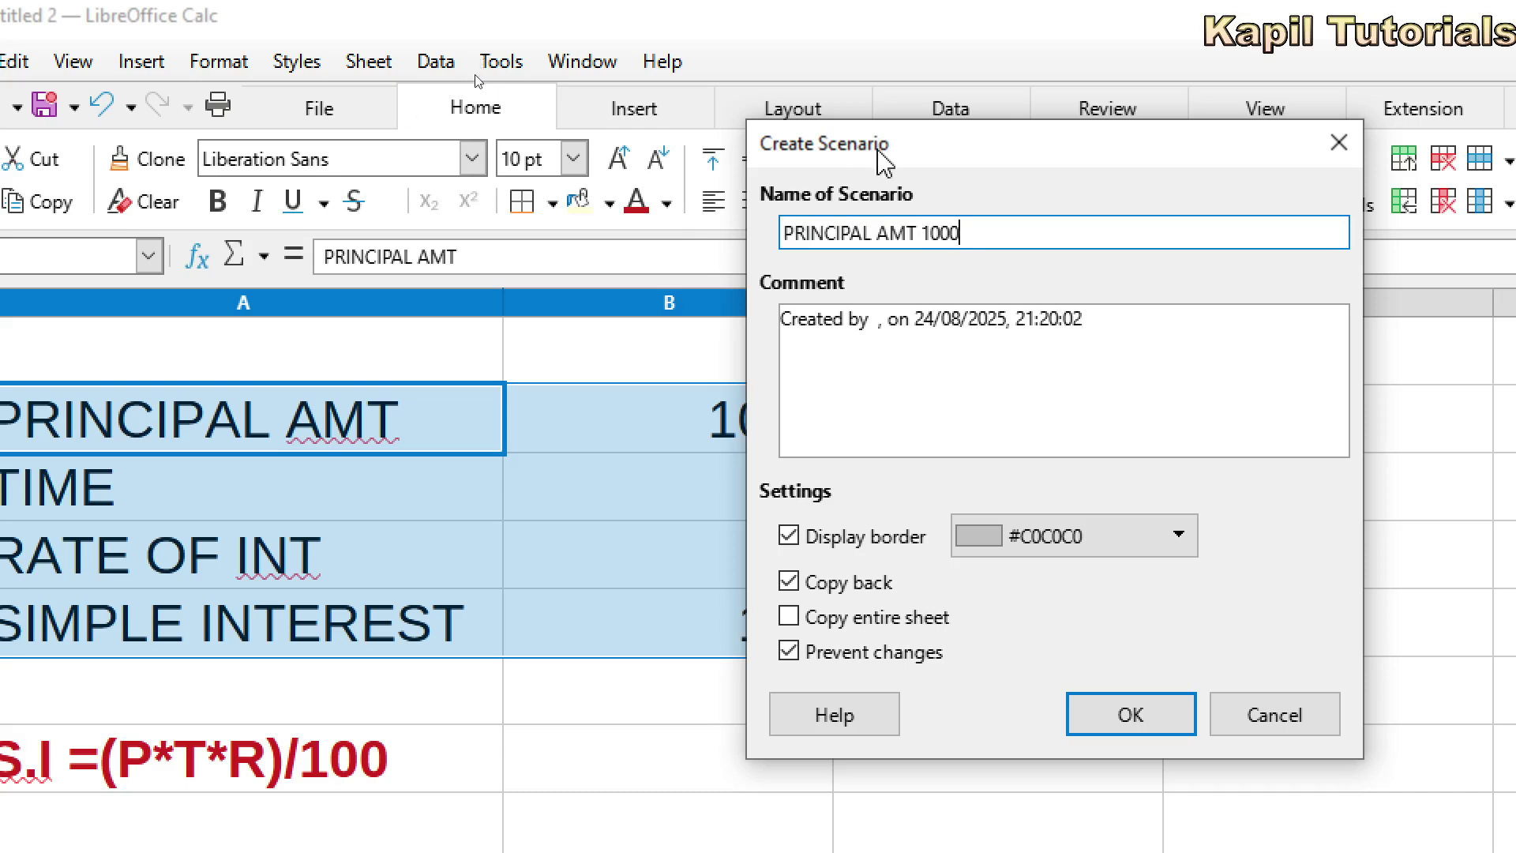
Step: Give the PRINCIPAL AMT 1000 scenario a Red border, turn off Copy back and create it
{"action": "left_click_drag", "start_coordinate": [879, 158], "coordinate": [1061, 166]}
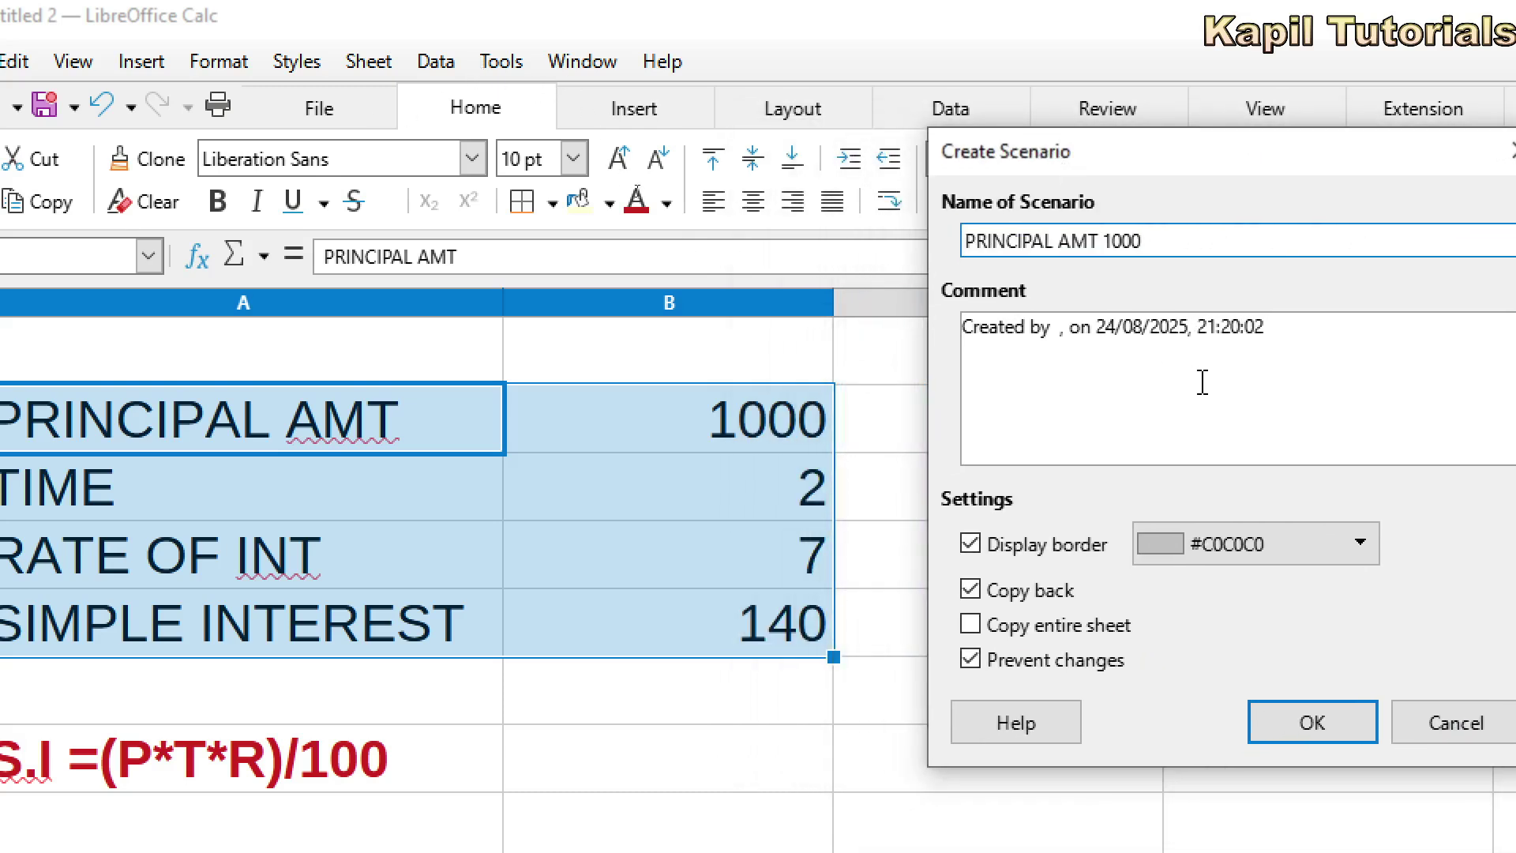
{"action": "left_click", "coordinate": [1347, 554]}
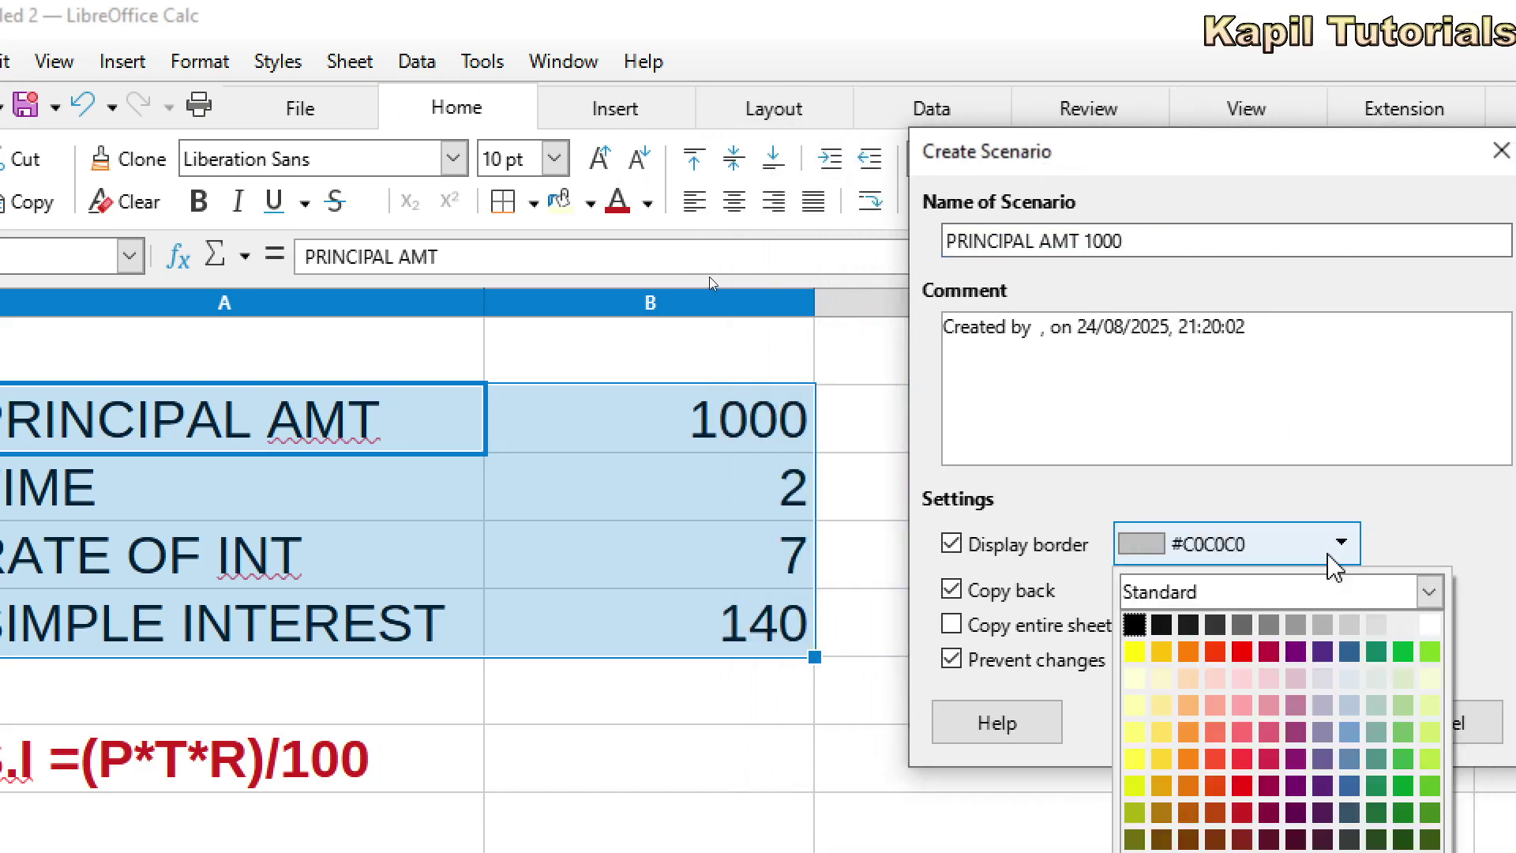
{"action": "left_click", "coordinate": [1242, 651]}
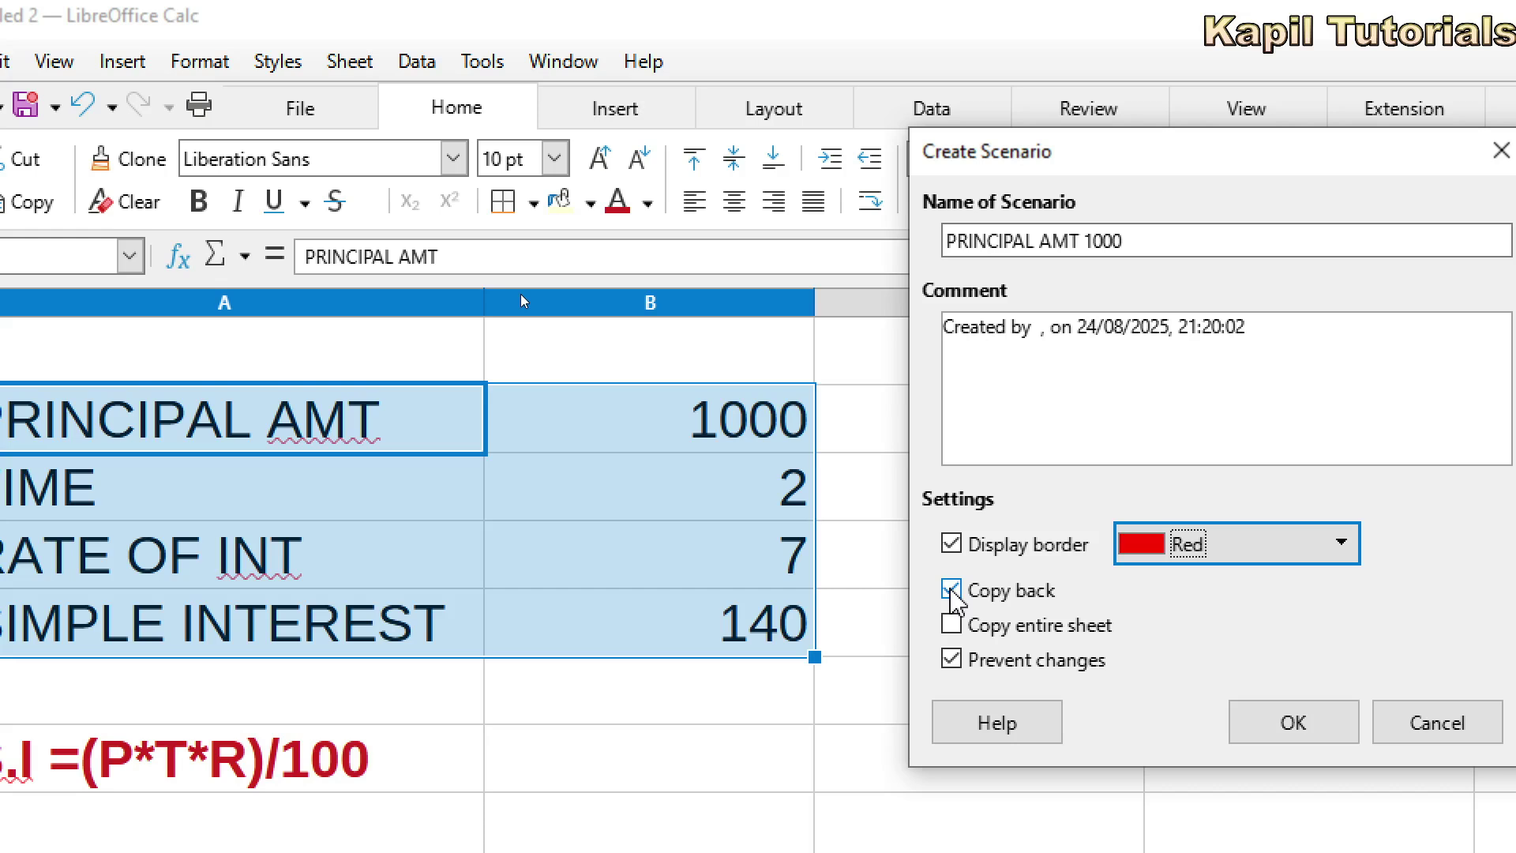
{"action": "left_click", "coordinate": [950, 593]}
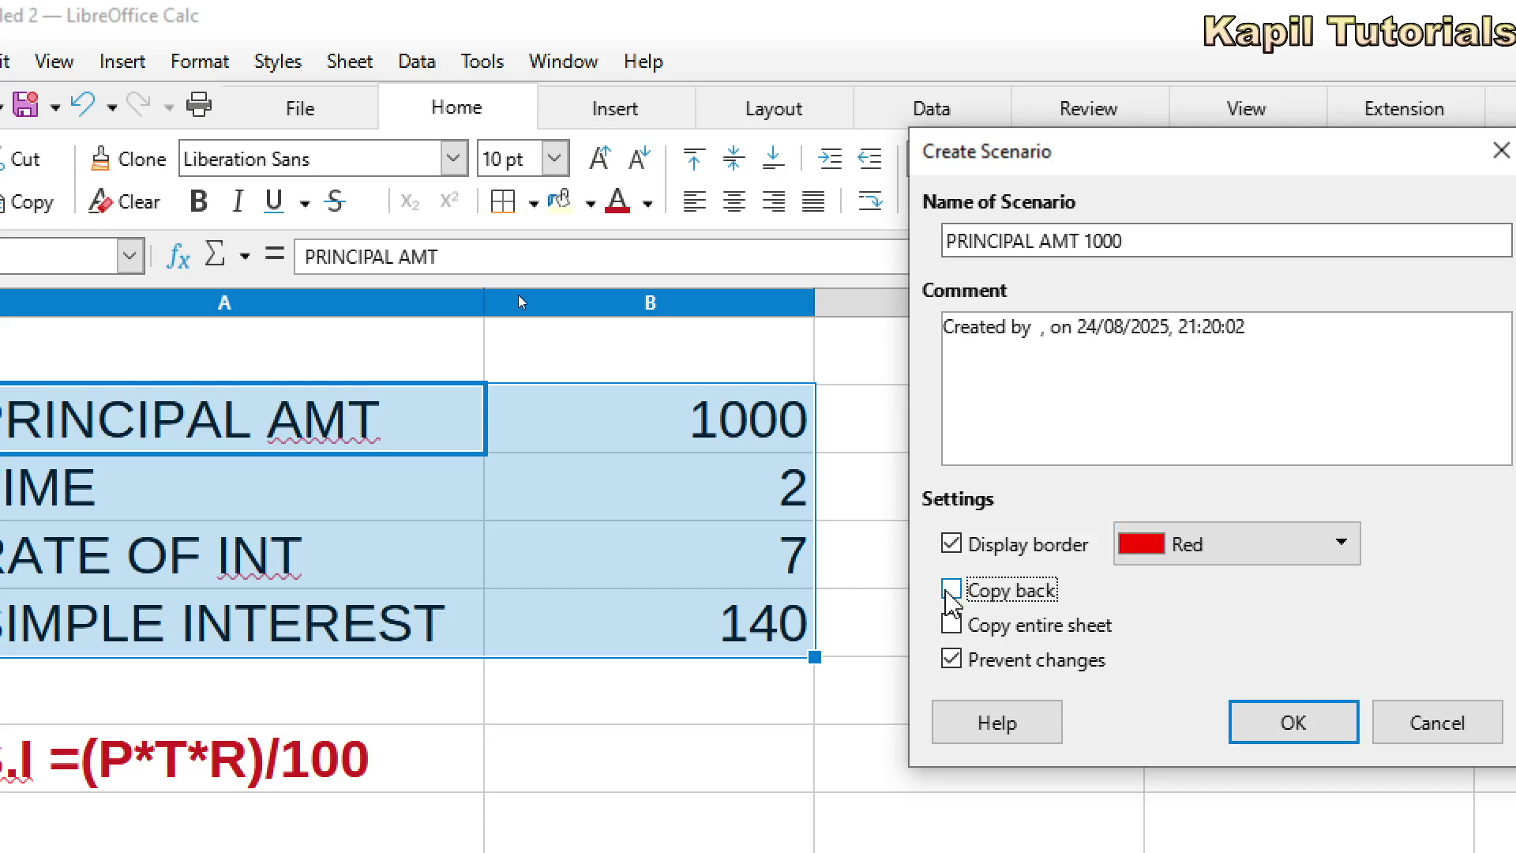
{"action": "left_click", "coordinate": [1293, 723]}
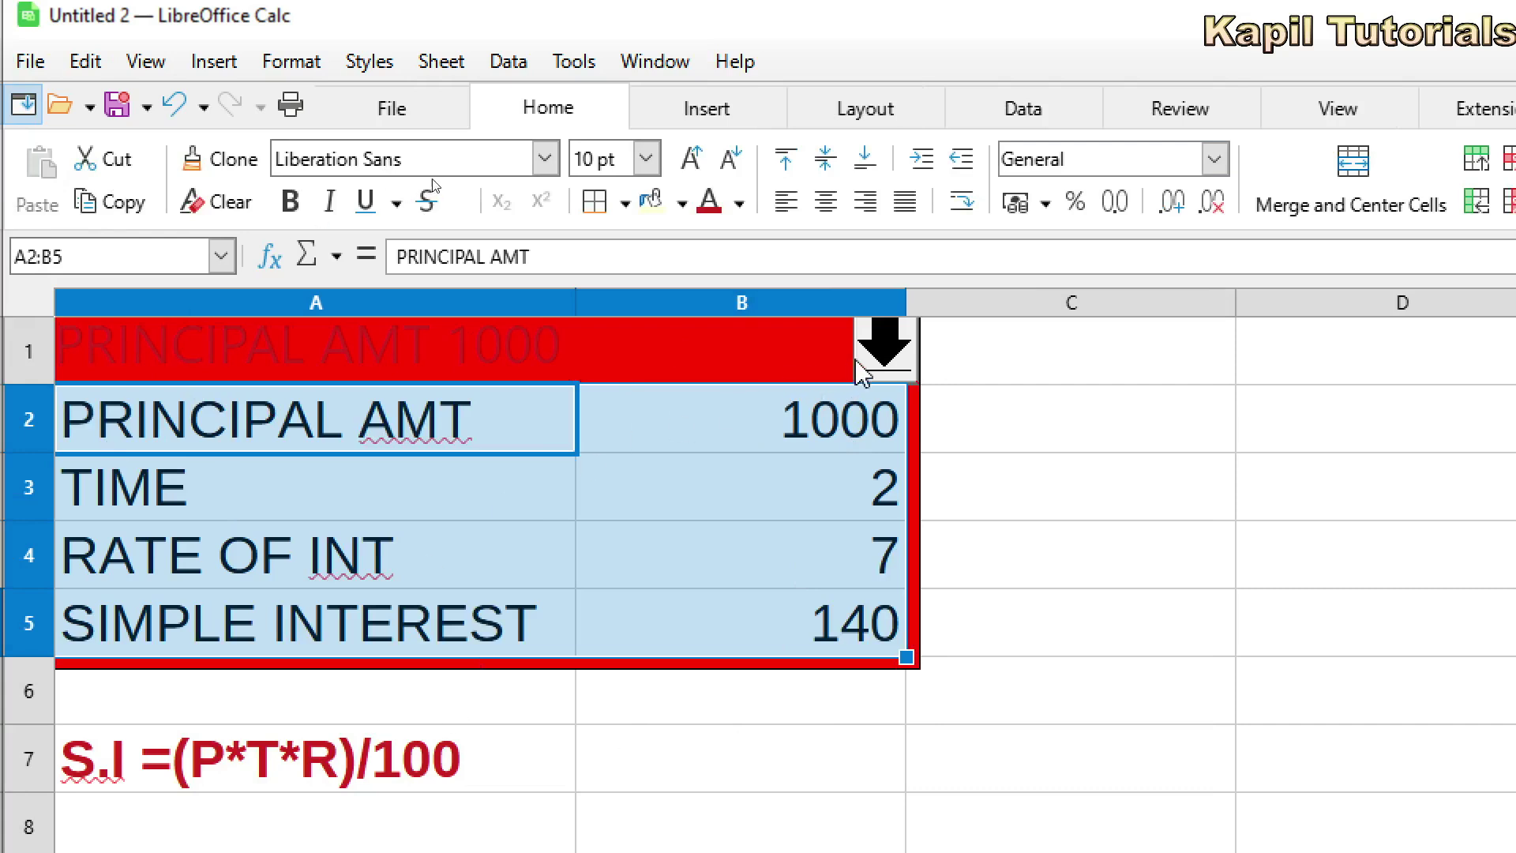
Step: Set the principal amount in cell B2 to 5000
{"action": "left_click", "coordinate": [813, 433]}
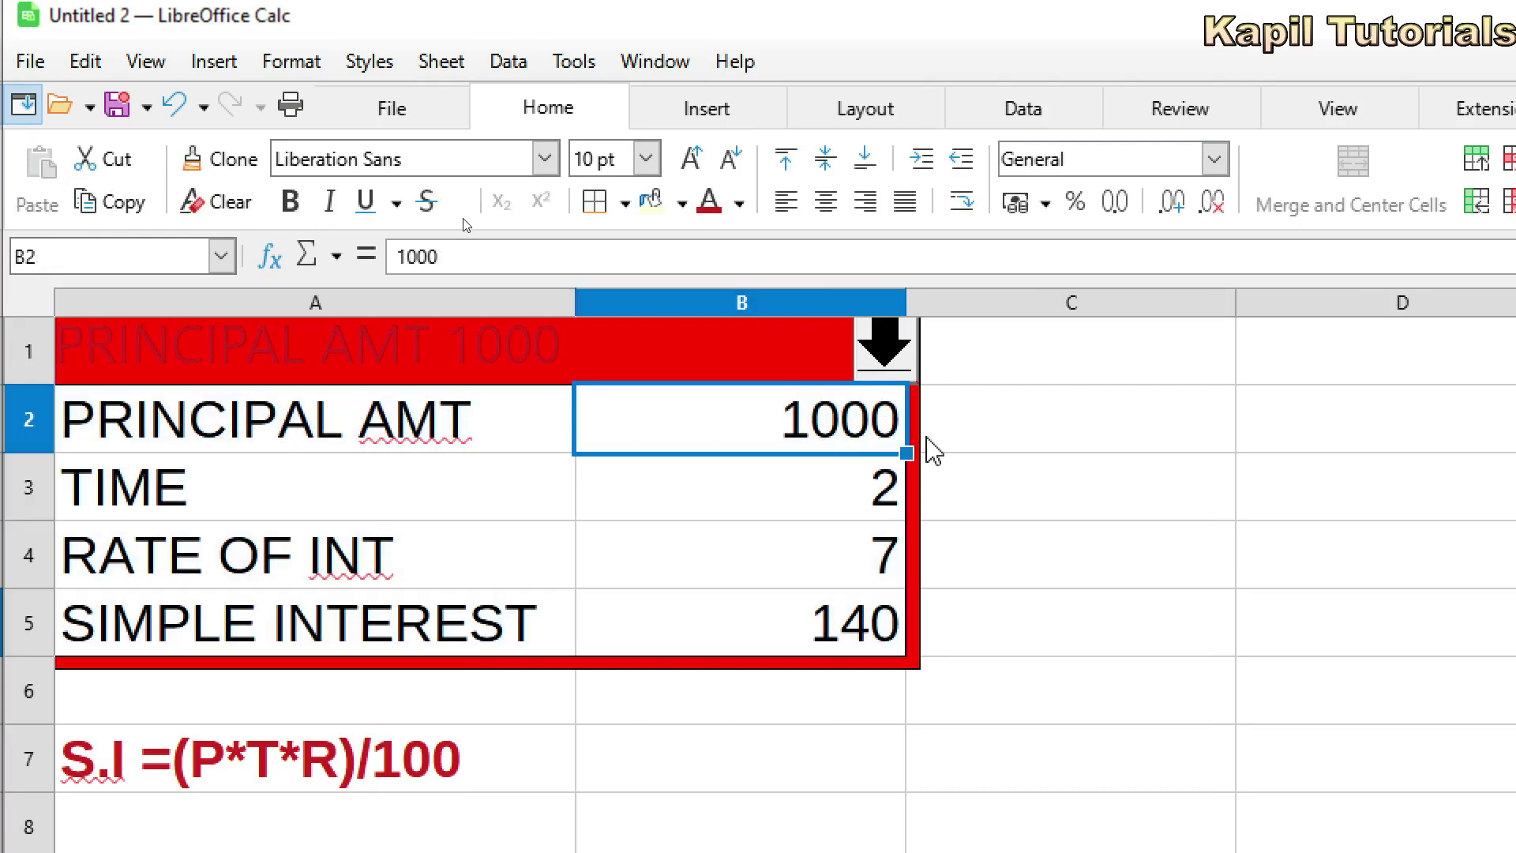
{"action": "type", "text": "5000"}
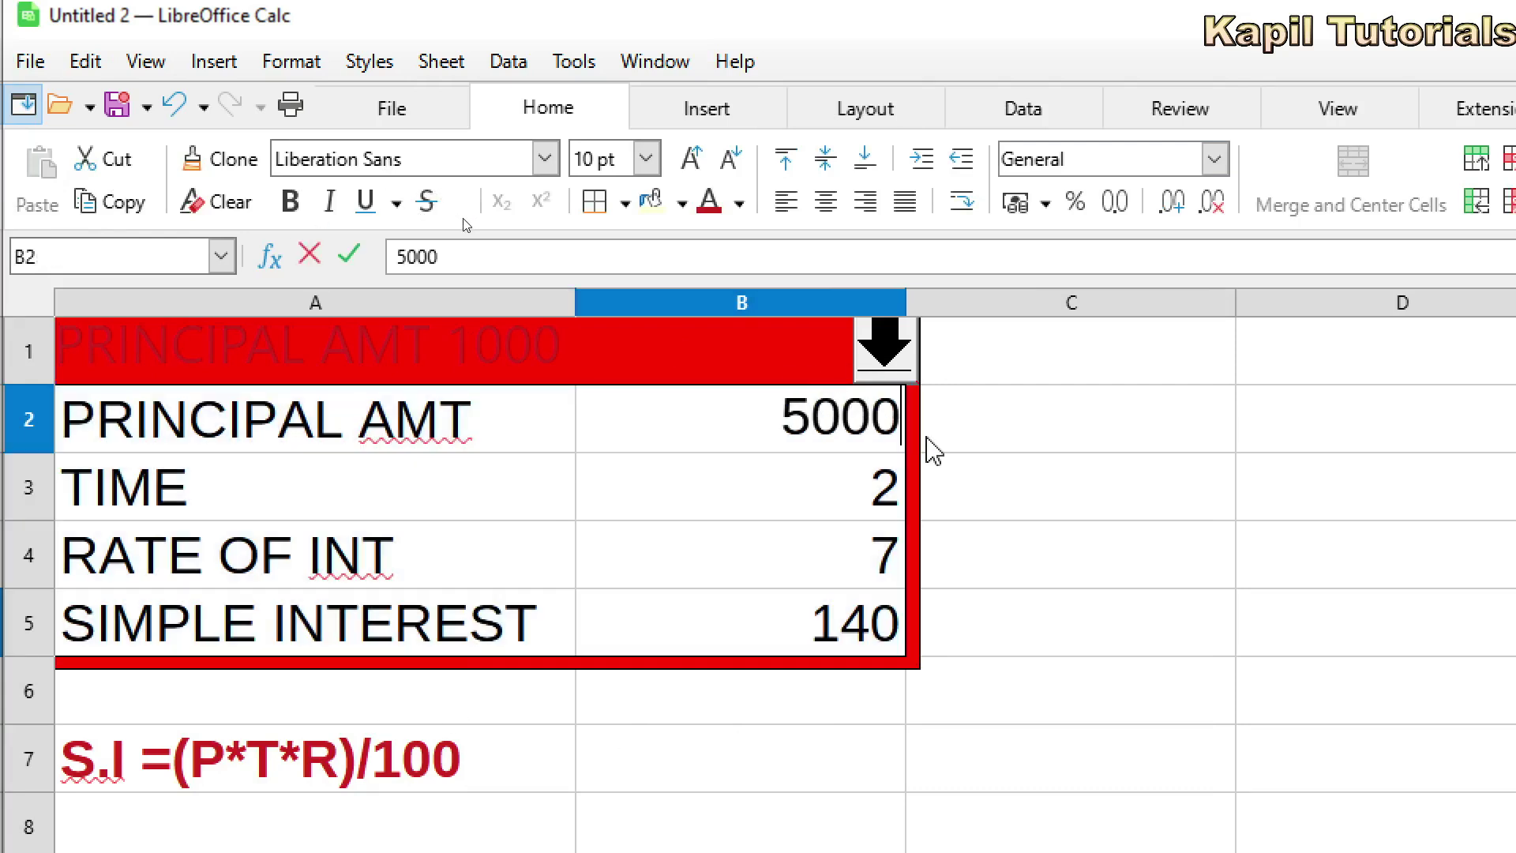
{"action": "key", "text": "Return"}
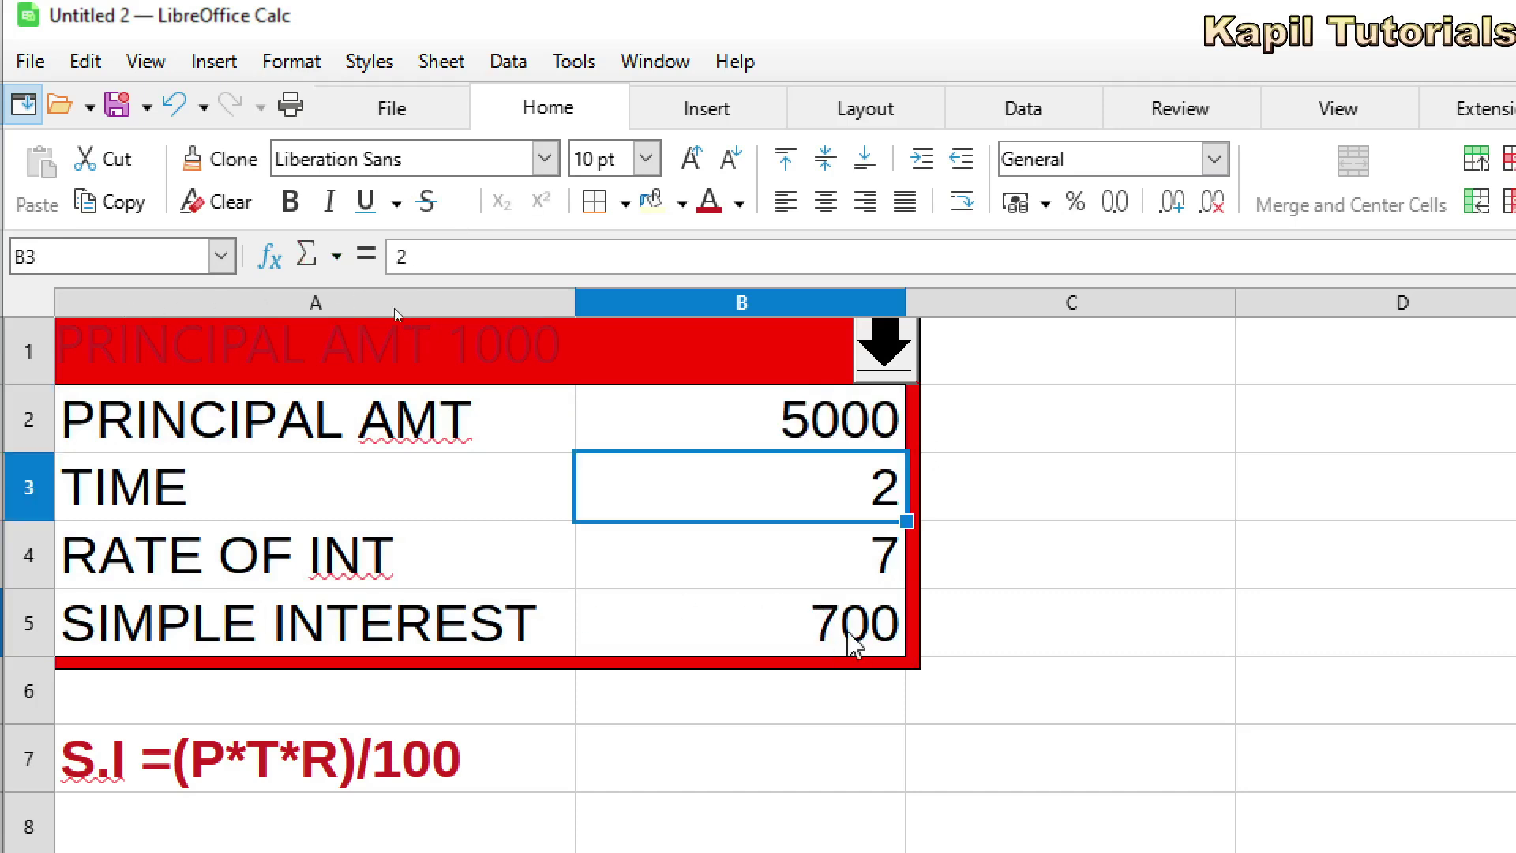
Step: Start a new scenario for the range A2:B5 and name it PRINCIPAL 5000
{"action": "left_click_drag", "start_coordinate": [193, 422], "coordinate": [784, 600]}
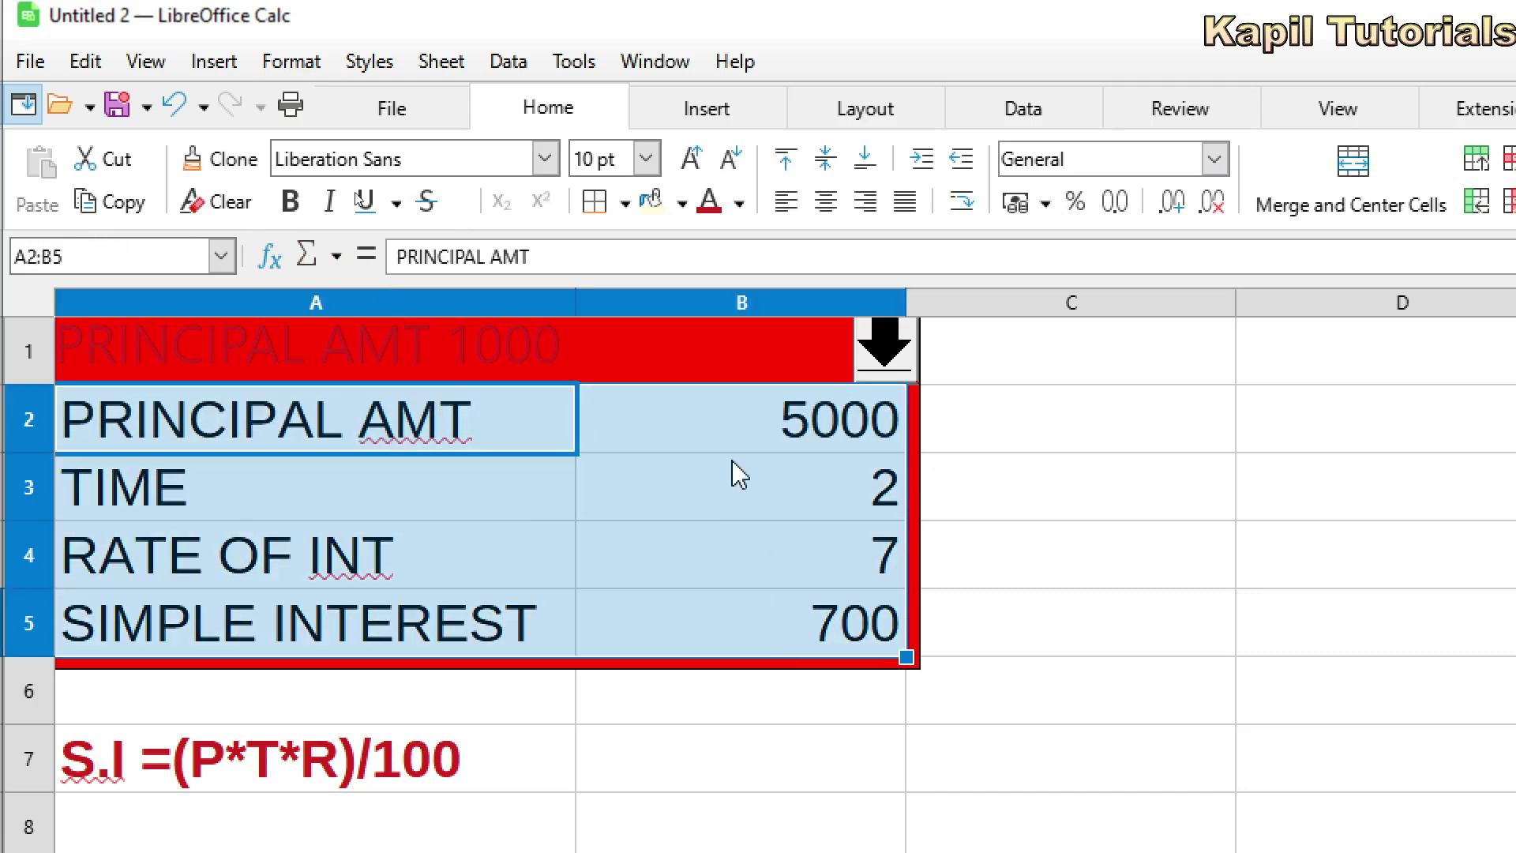
{"action": "left_click", "coordinate": [579, 65]}
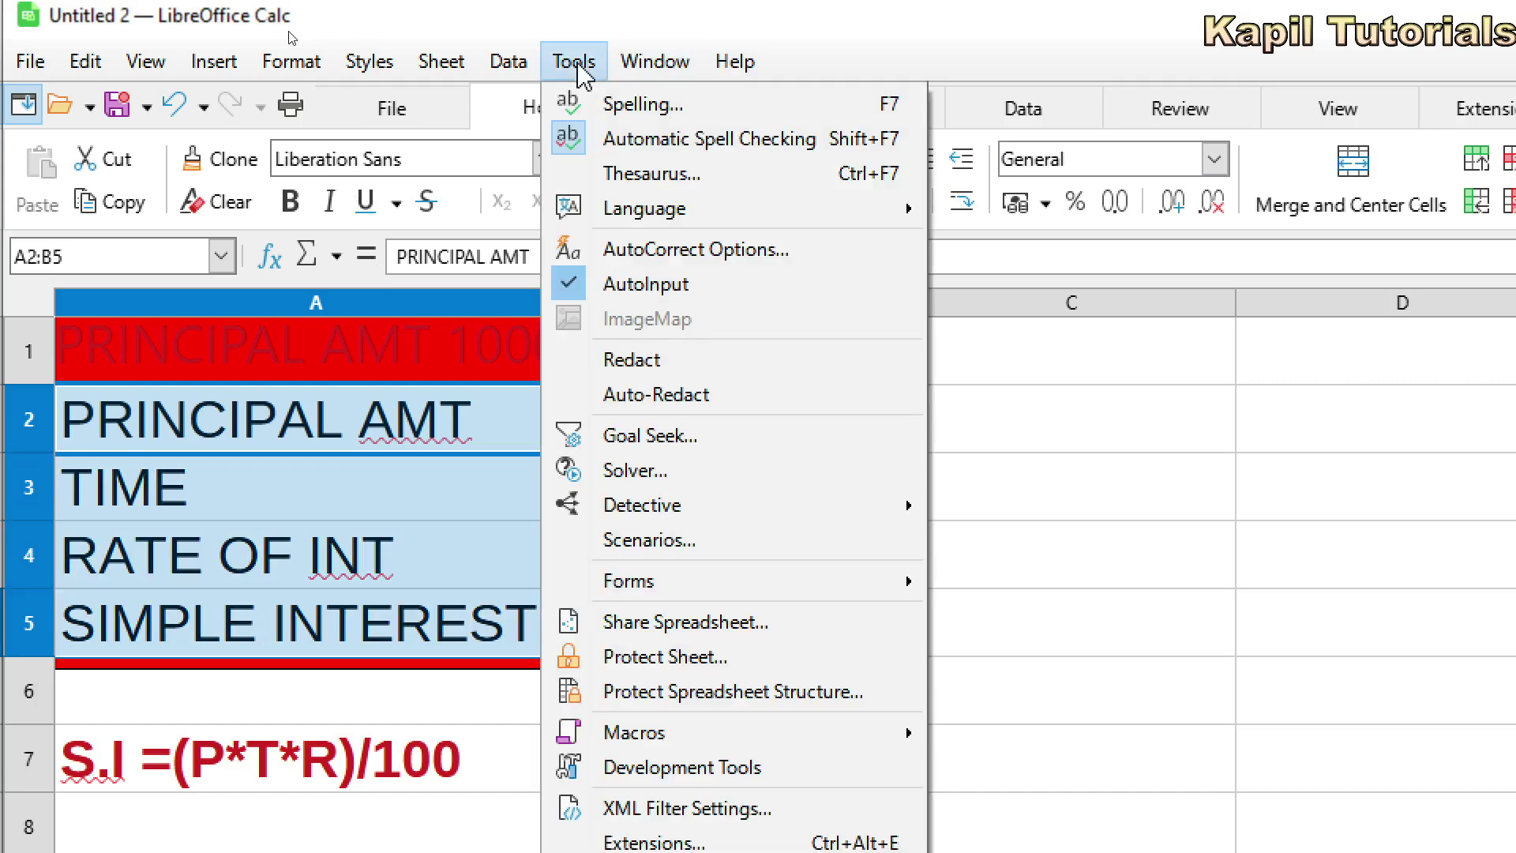
{"action": "left_click", "coordinate": [649, 540]}
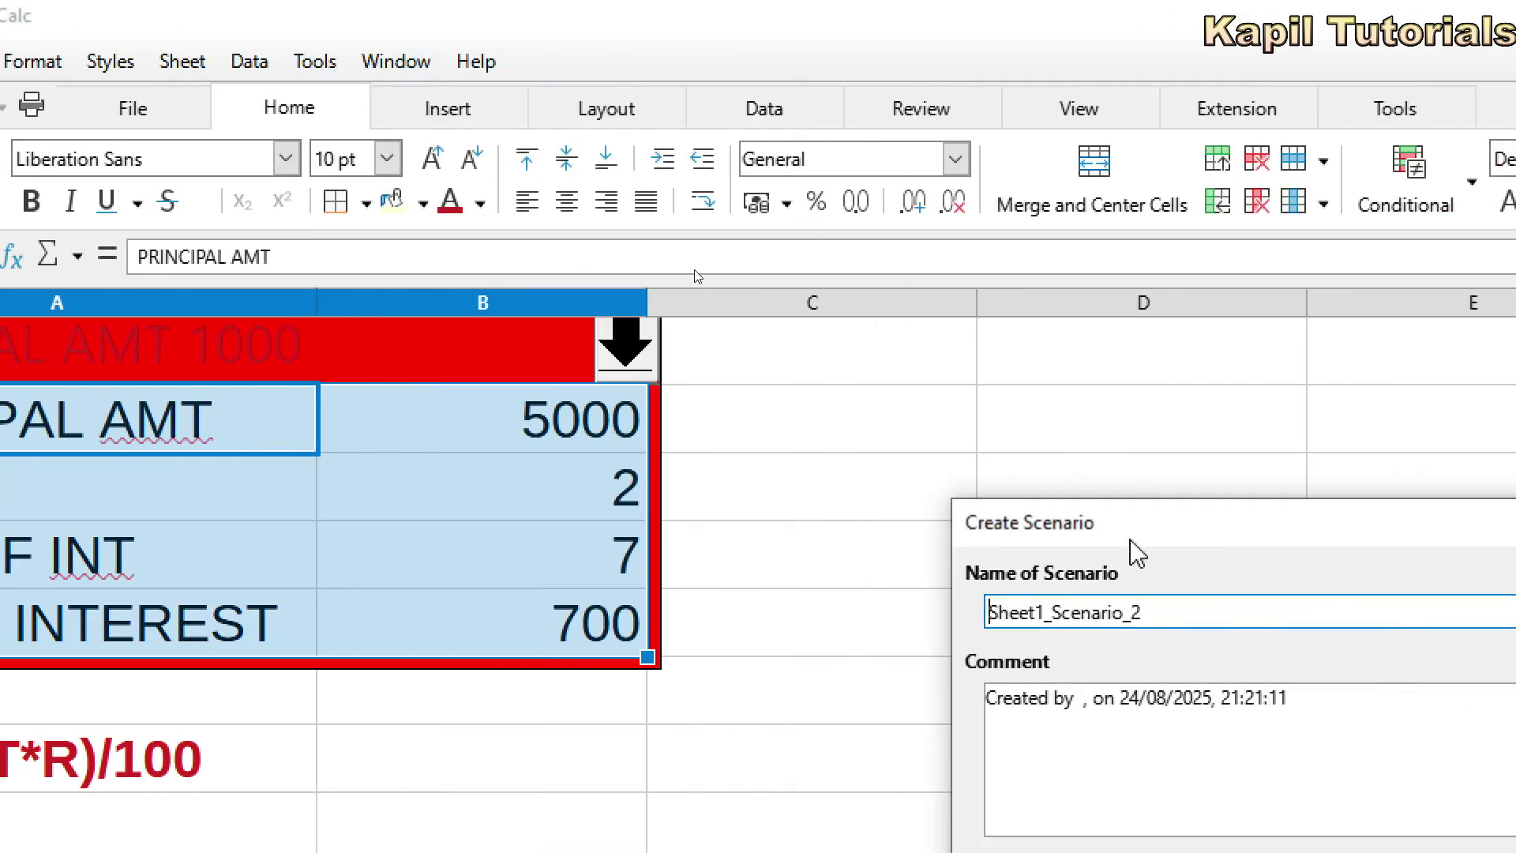
{"action": "left_click_drag", "start_coordinate": [1137, 553], "coordinate": [856, 253]}
{"action": "left_click_drag", "start_coordinate": [891, 316], "coordinate": [697, 320]}
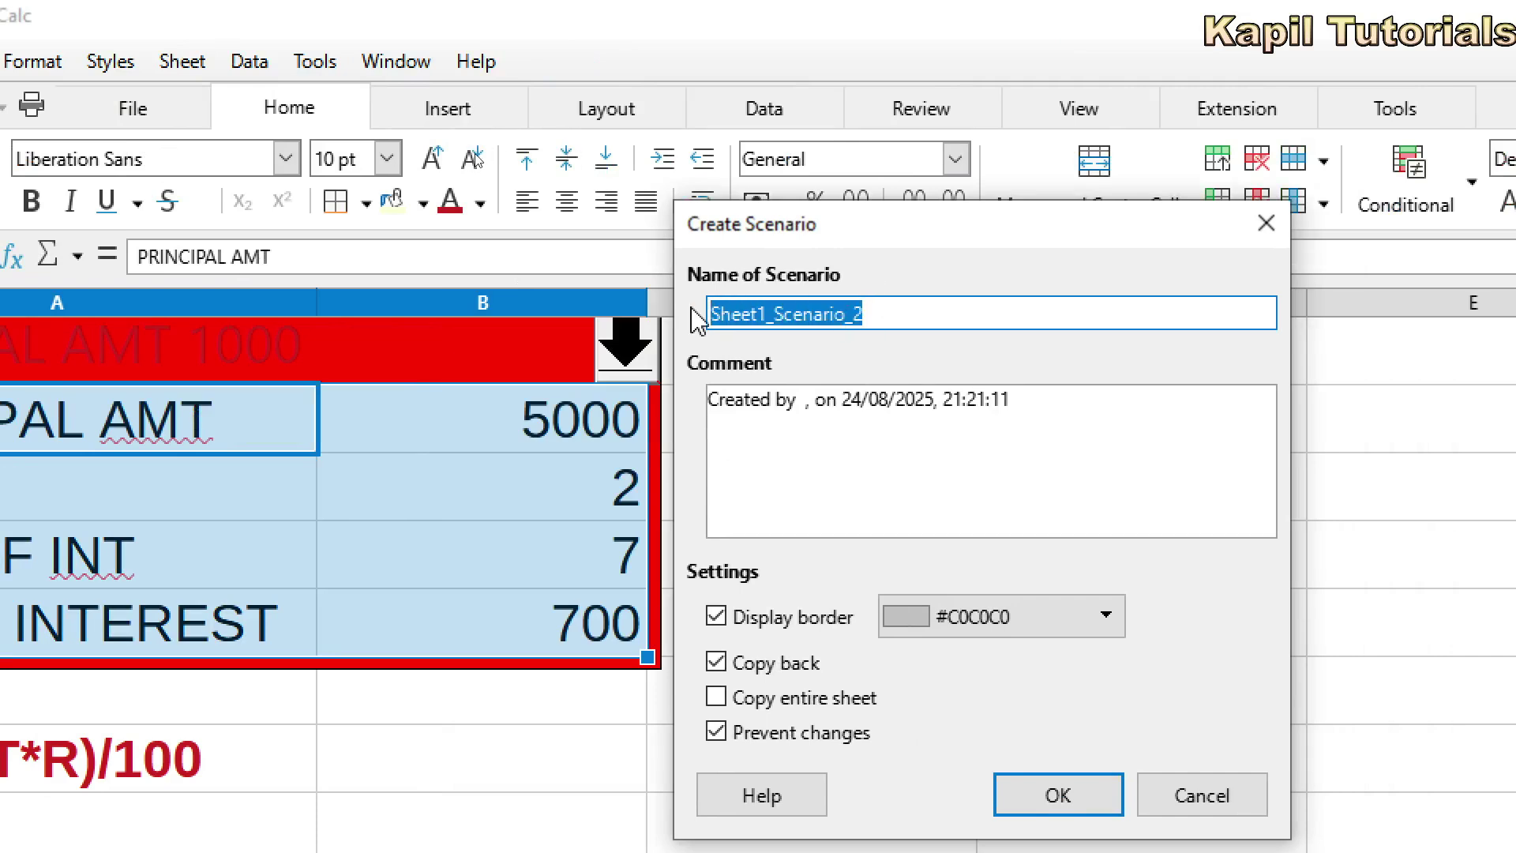
{"action": "type", "text": "PRINCIP"}
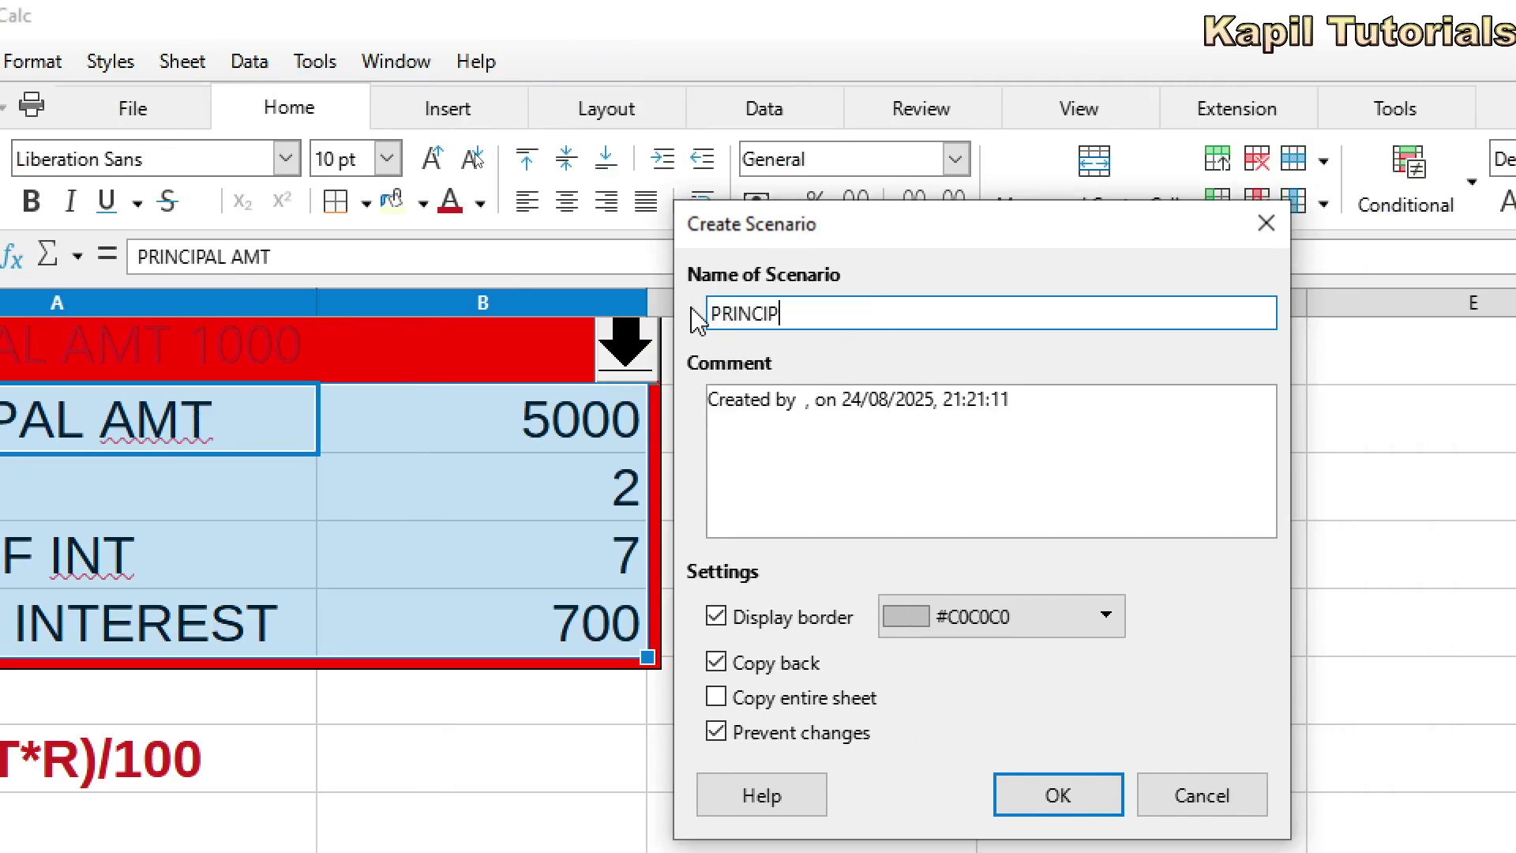
{"action": "type", "text": "AL 5000"}
Step: Turn off Copy back, set the border color to Light Yellow 3 and create the PRINCIPAL 5000 scenario
{"action": "left_click", "coordinate": [717, 663]}
{"action": "left_click", "coordinate": [1094, 619]}
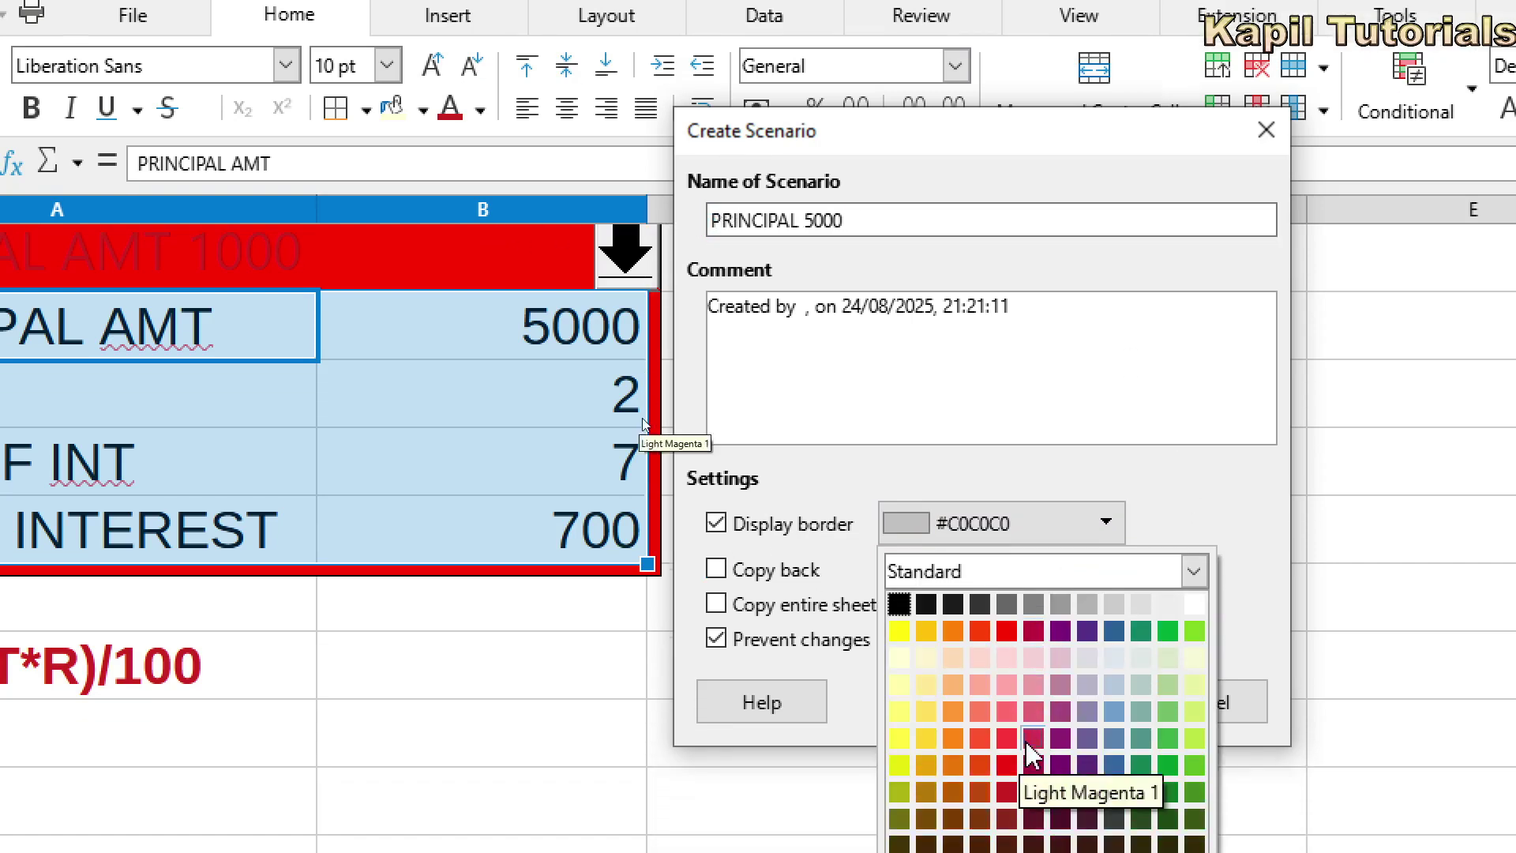
{"action": "left_click", "coordinate": [901, 685]}
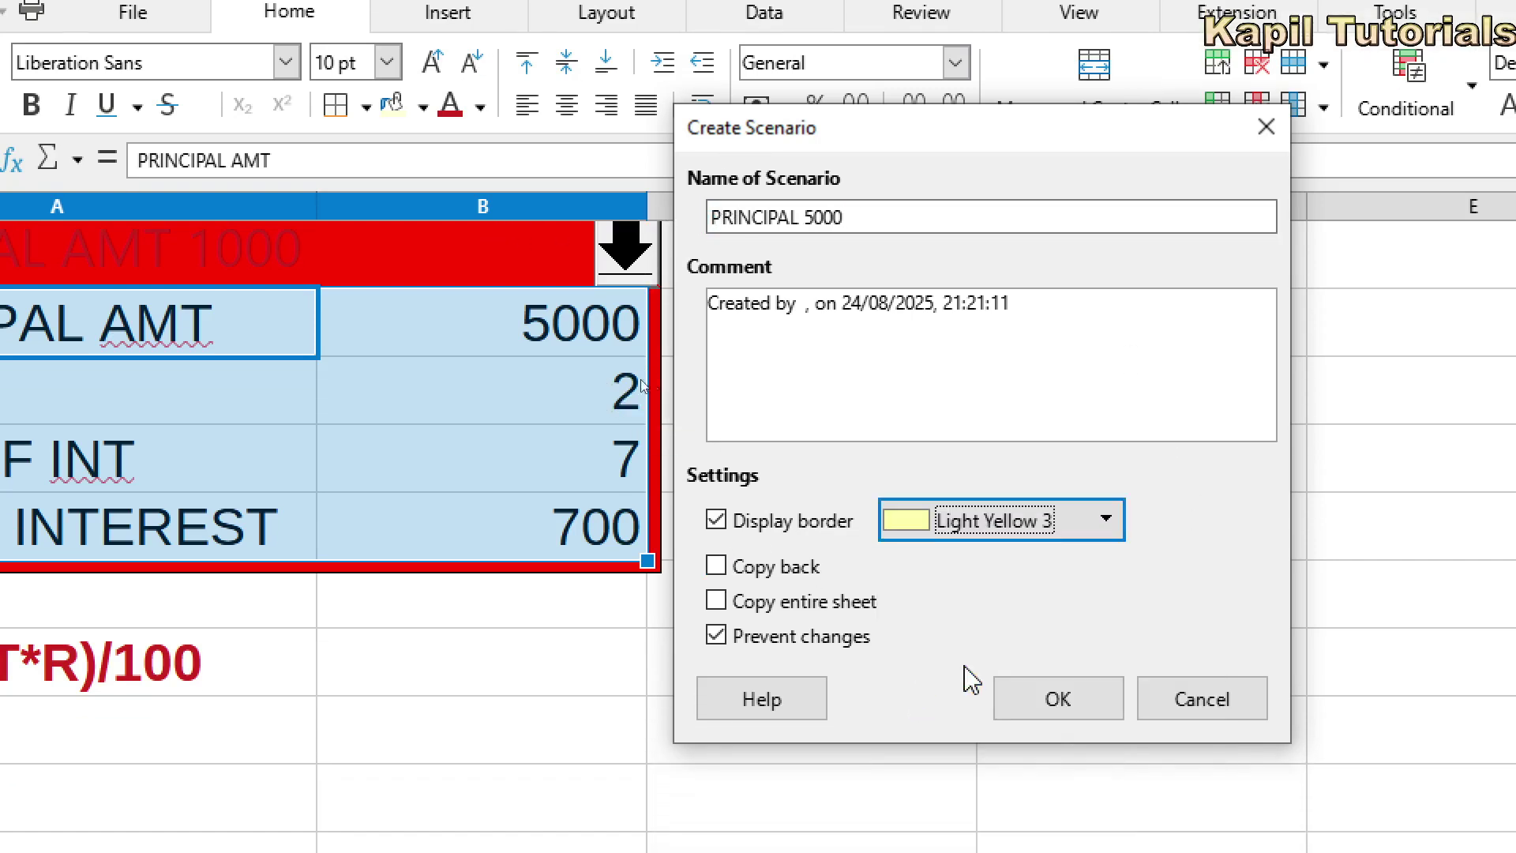
{"action": "left_click", "coordinate": [1058, 700]}
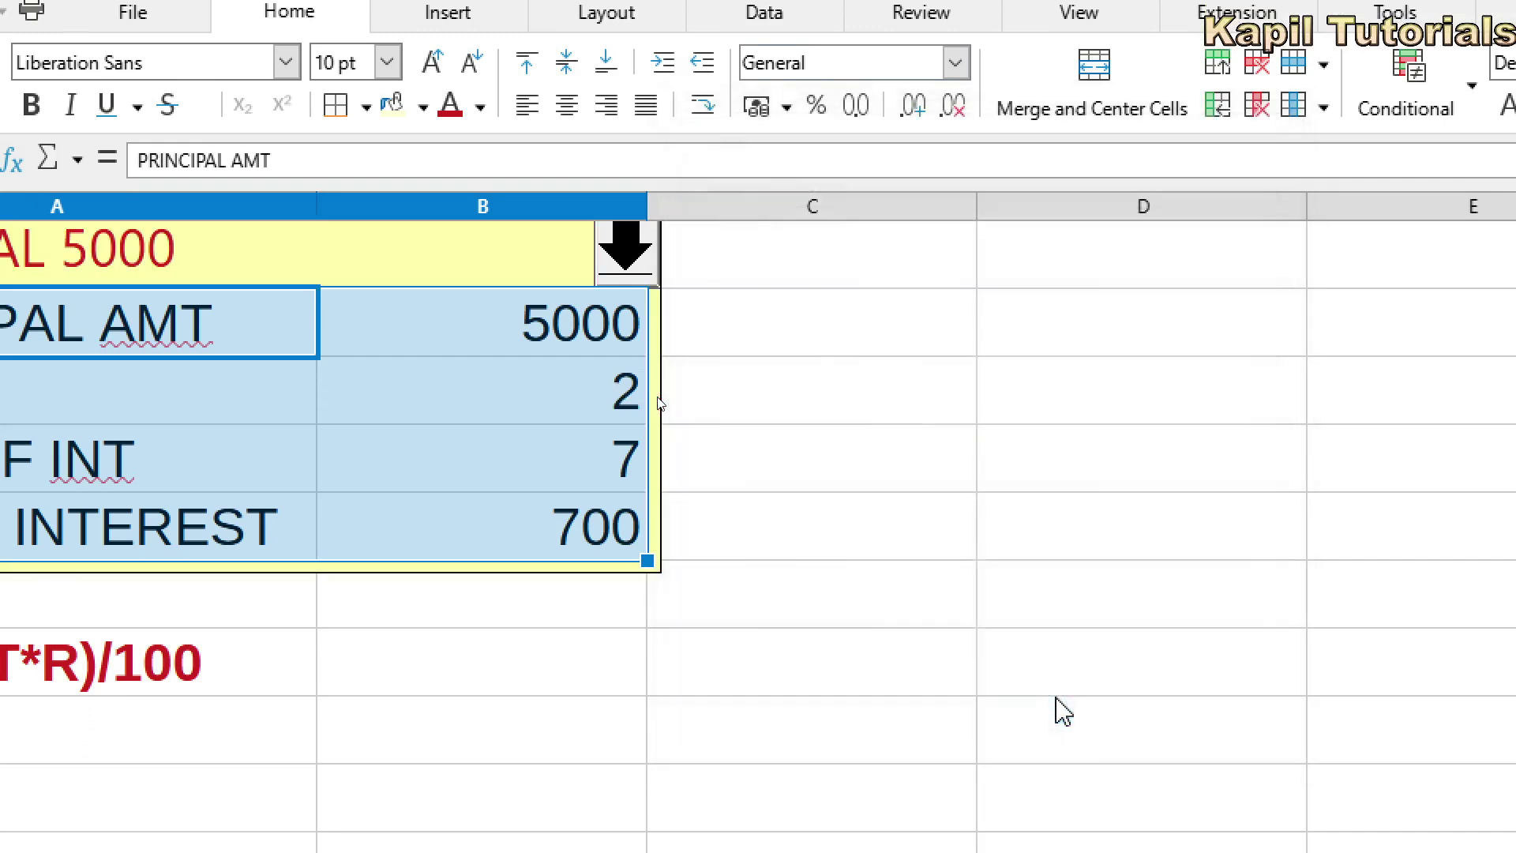
Step: Switch the table to the PRINCIPAL AMT 1000 scenario and back to PRINCIPAL 5000 to compare their values
{"action": "left_click", "coordinate": [625, 251]}
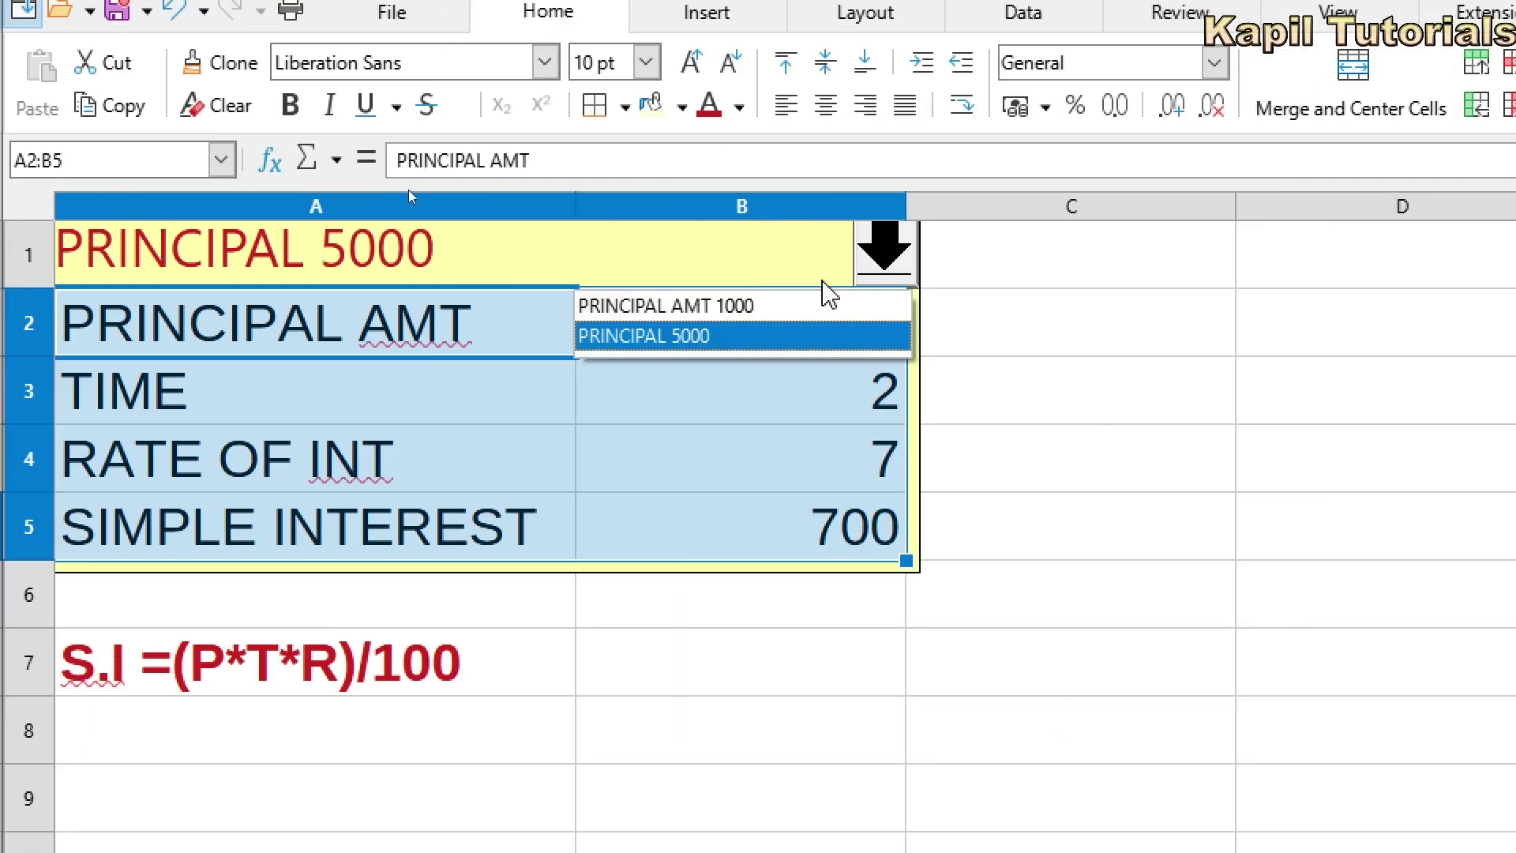
{"action": "left_click", "coordinate": [821, 306]}
{"action": "left_click", "coordinate": [892, 255]}
{"action": "left_click", "coordinate": [814, 335]}
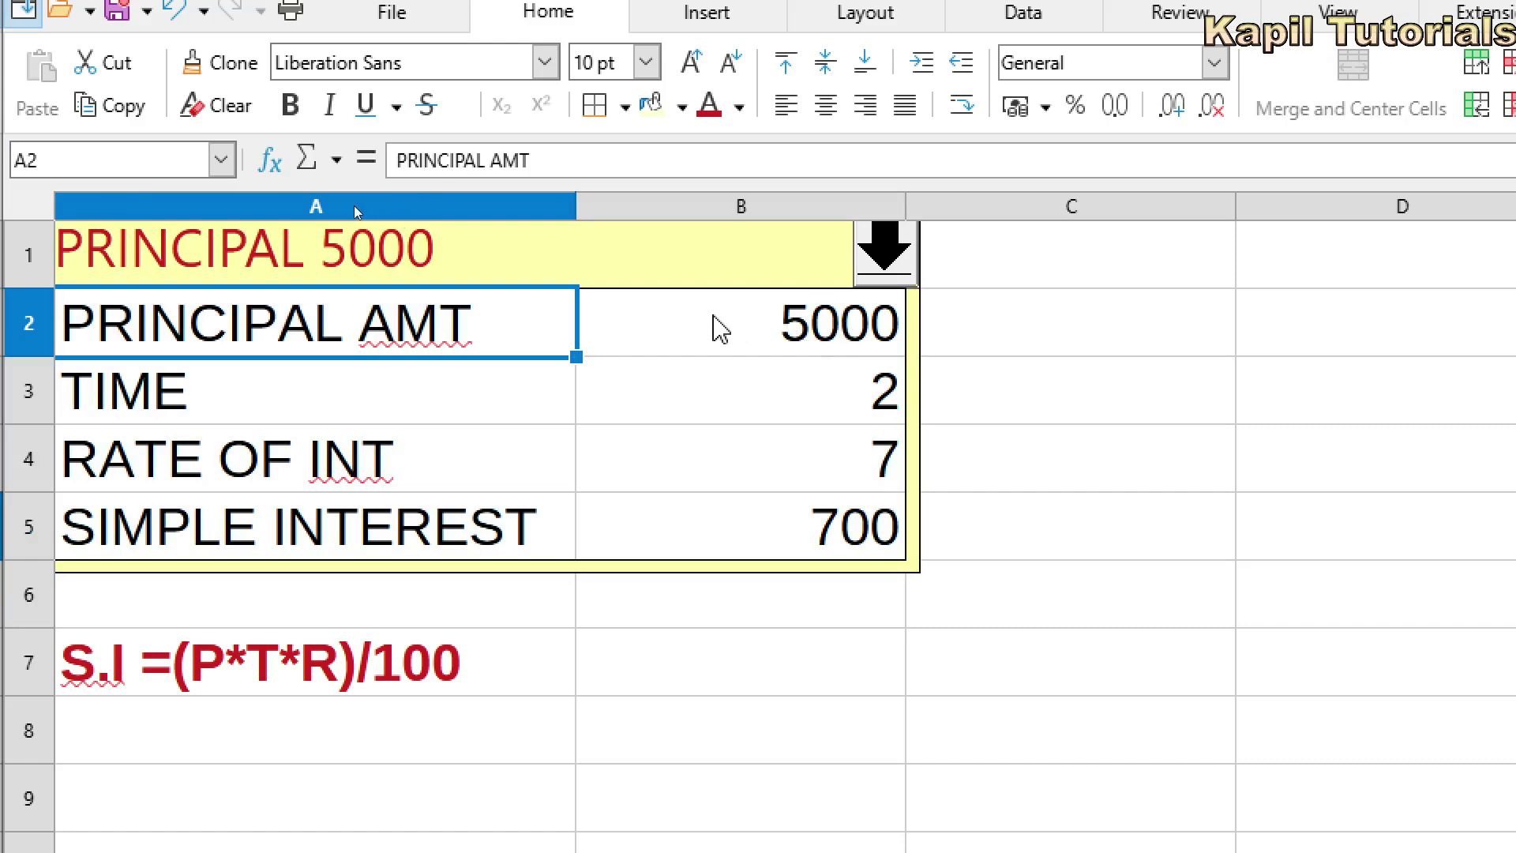
Step: Set the principal amount in cell B2 to 10000 and the time in cell B3 to 5
{"action": "left_click", "coordinate": [788, 332]}
{"action": "type", "text": "10000"}
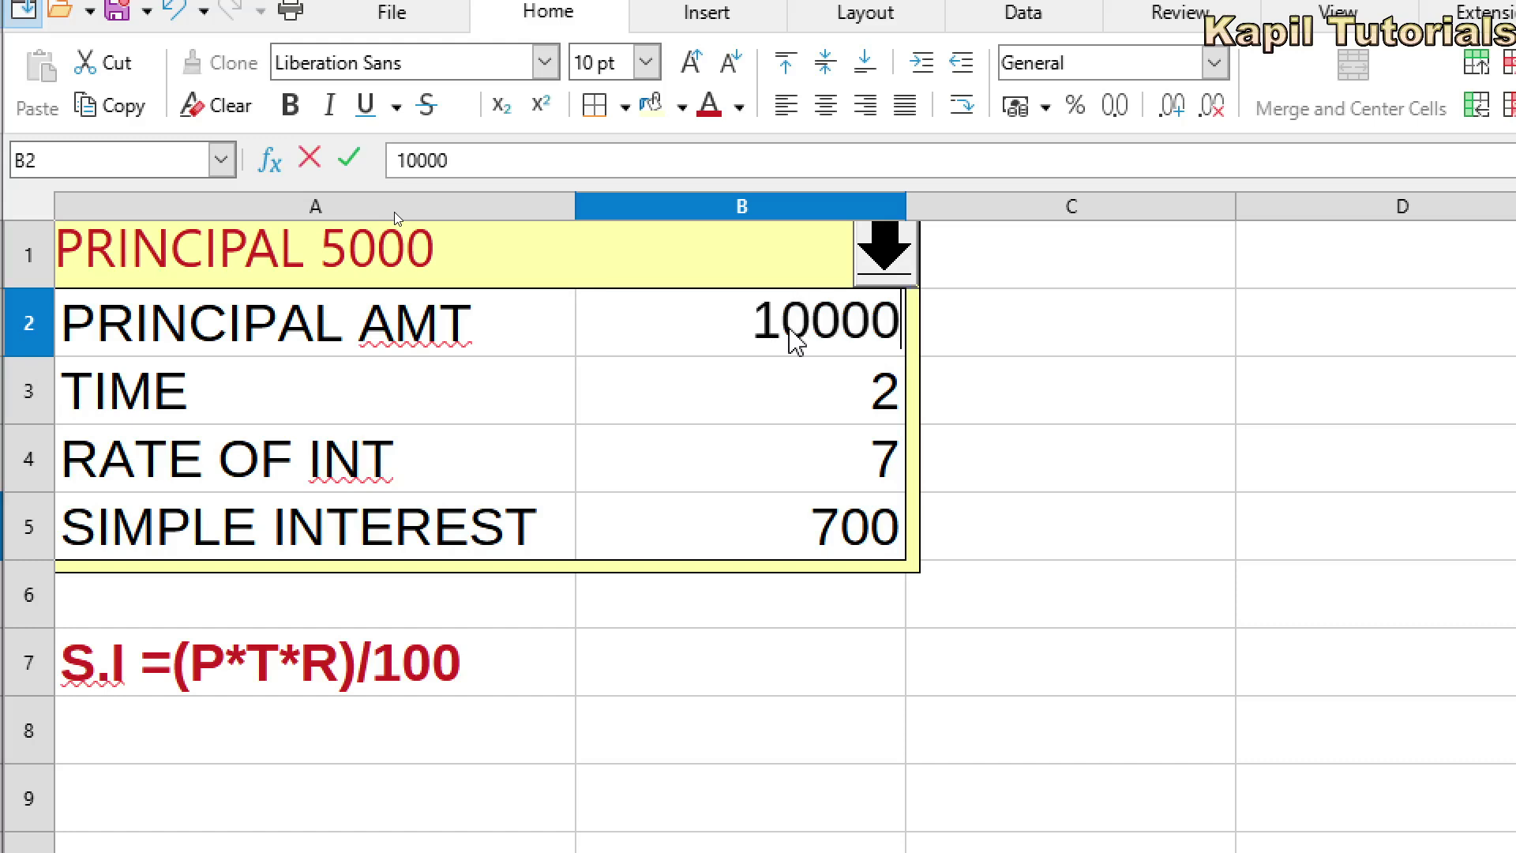
{"action": "key", "text": "Return"}
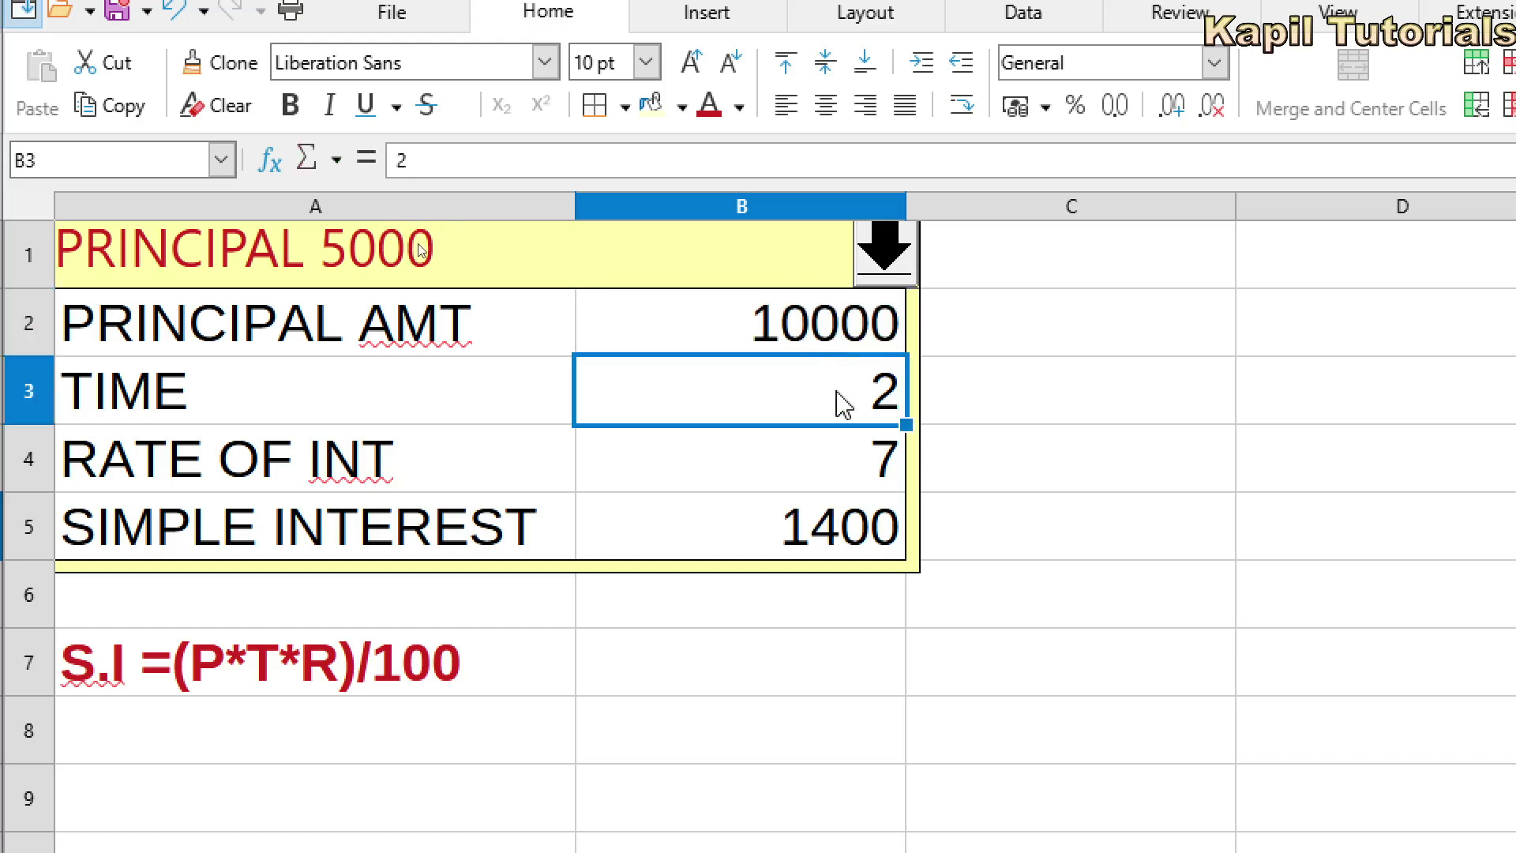
{"action": "type", "text": "5"}
{"action": "key", "text": "Return"}
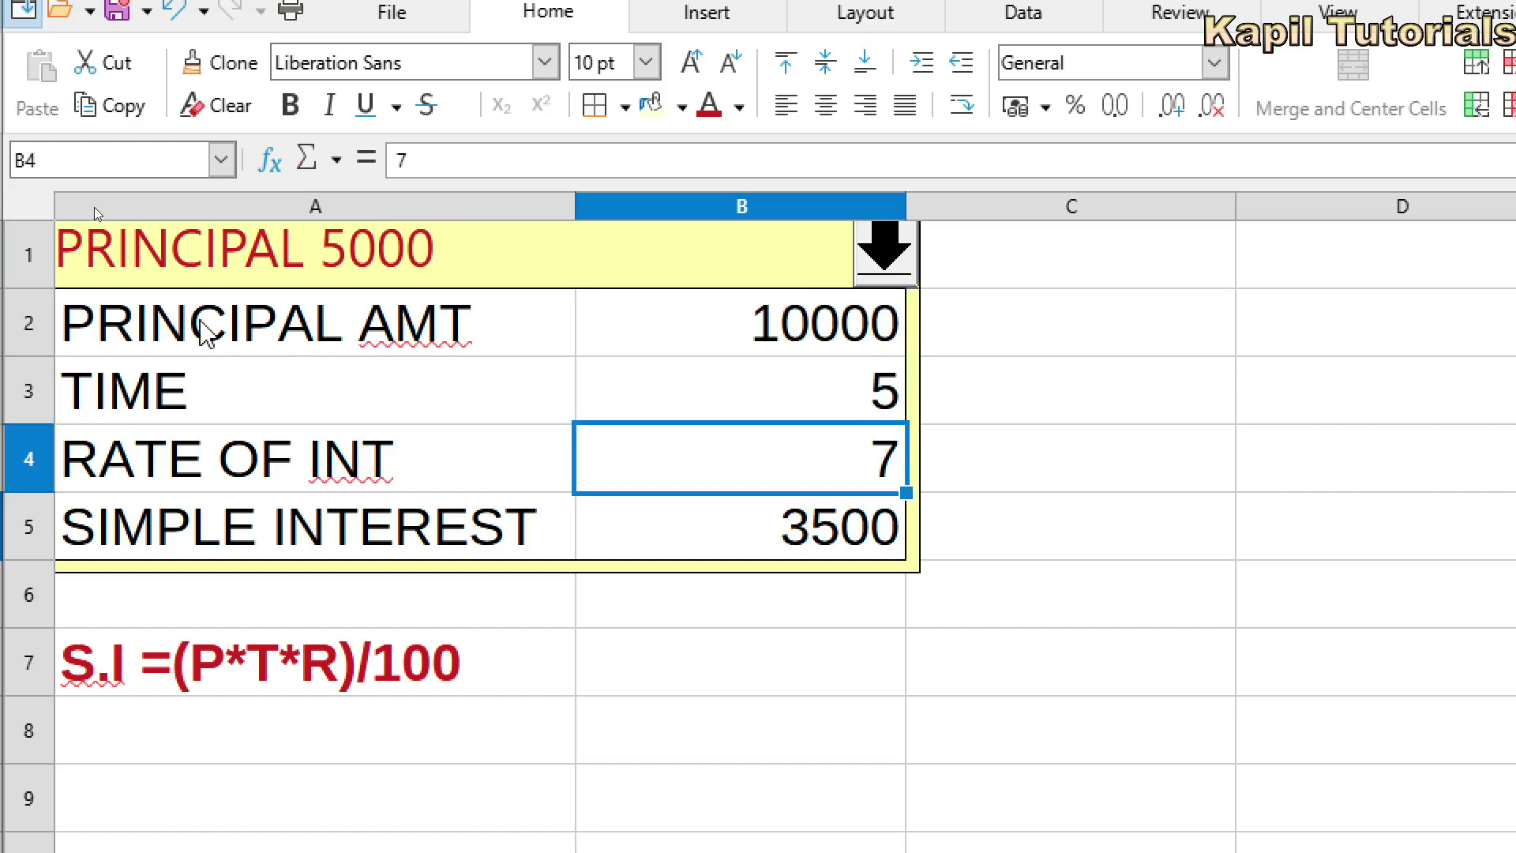
Step: Start a new scenario for the range A2:B5 and name it PRINCIPAL 10000 TIME 5 YRS
{"action": "left_click_drag", "start_coordinate": [371, 307], "coordinate": [754, 525]}
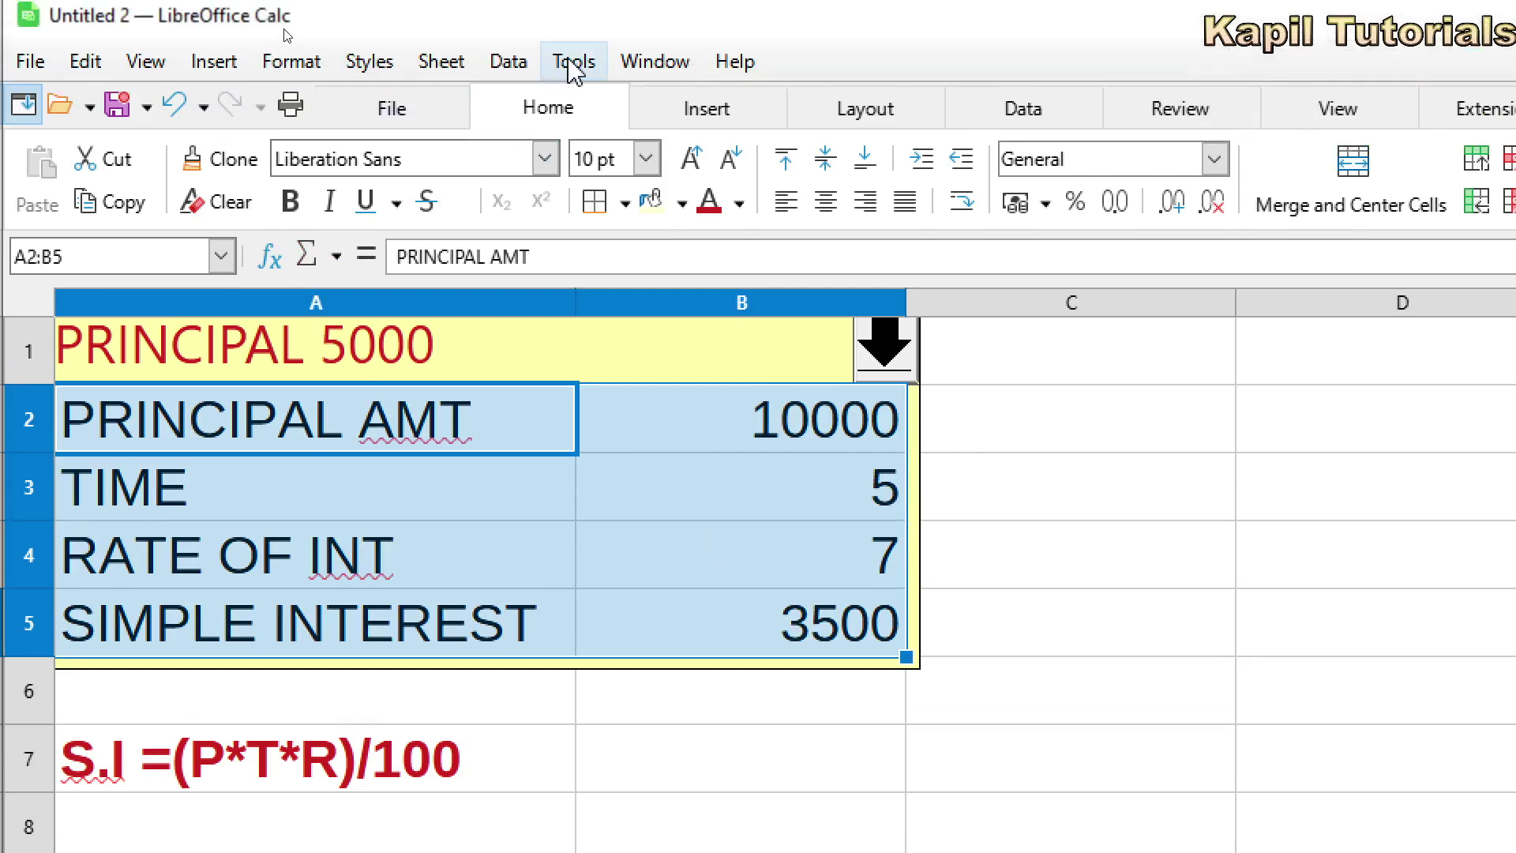
{"action": "left_click", "coordinate": [570, 62]}
{"action": "left_click", "coordinate": [680, 542]}
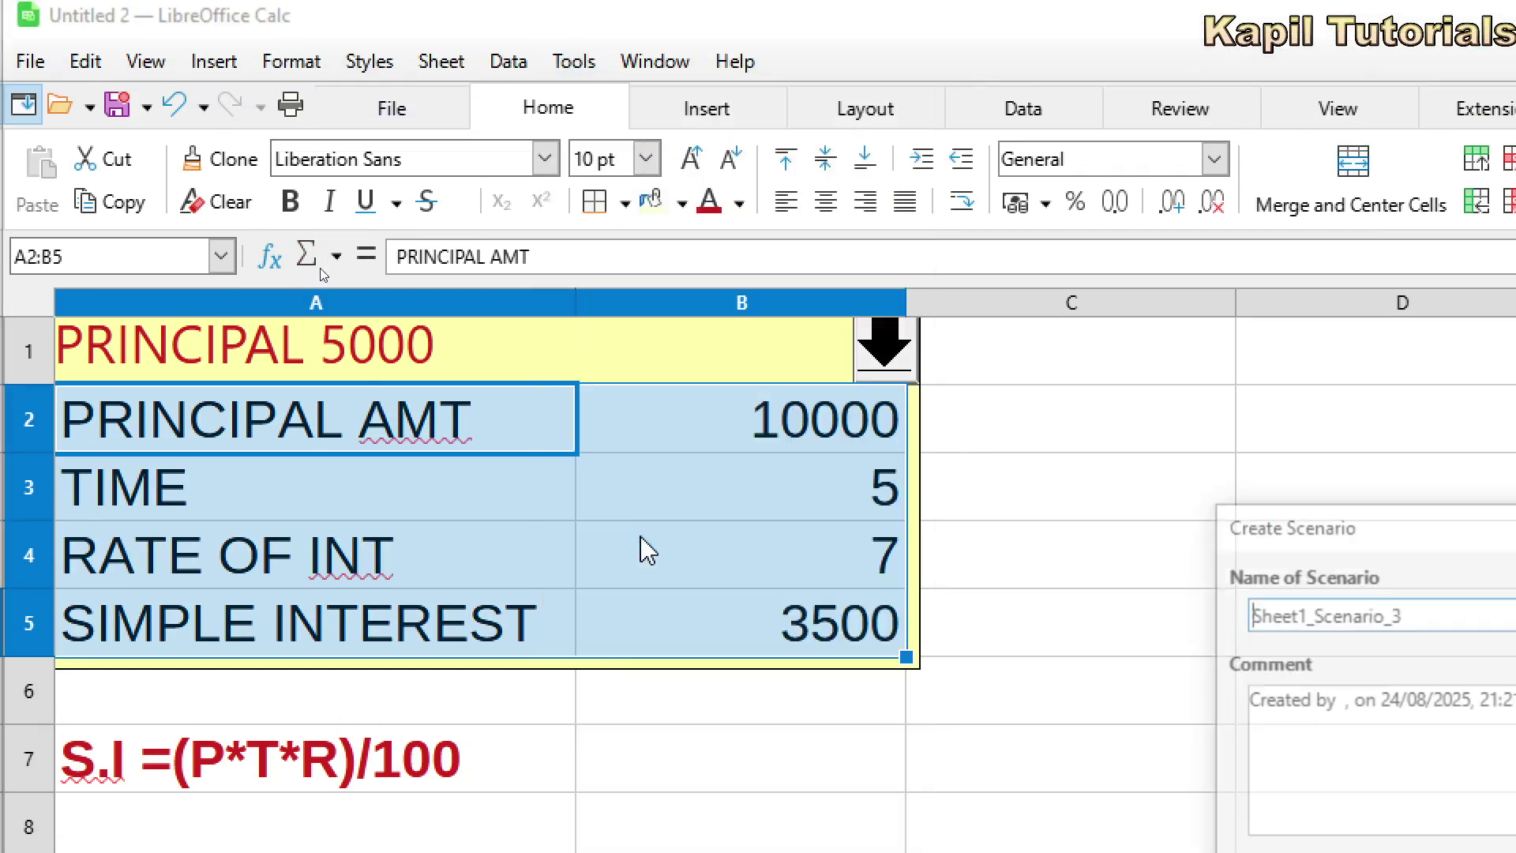
{"action": "left_click_drag", "start_coordinate": [1174, 527], "coordinate": [1127, 298]}
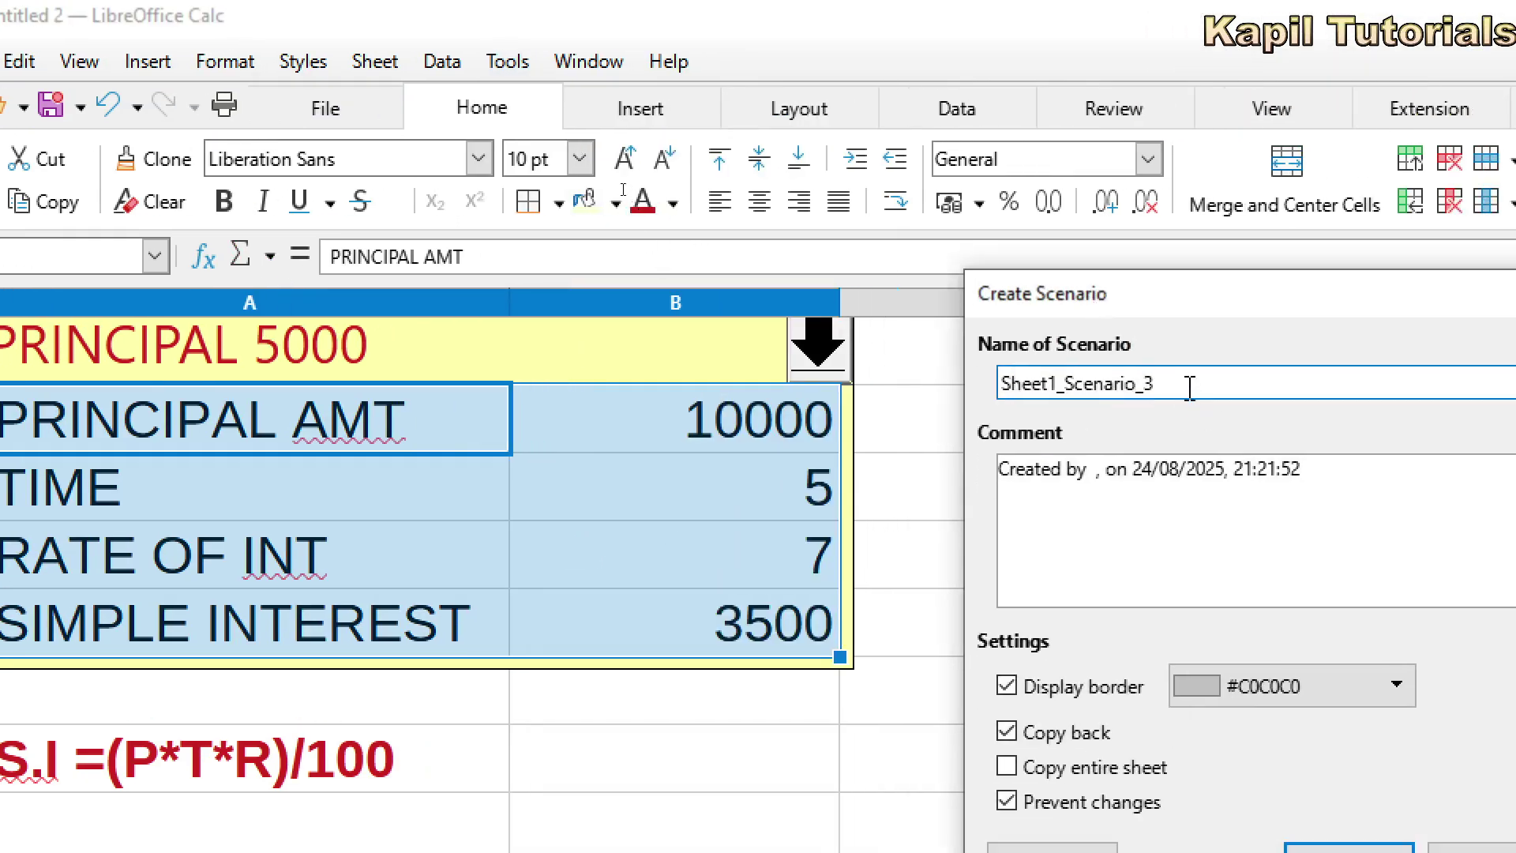
{"action": "left_click_drag", "start_coordinate": [1180, 383], "coordinate": [940, 384]}
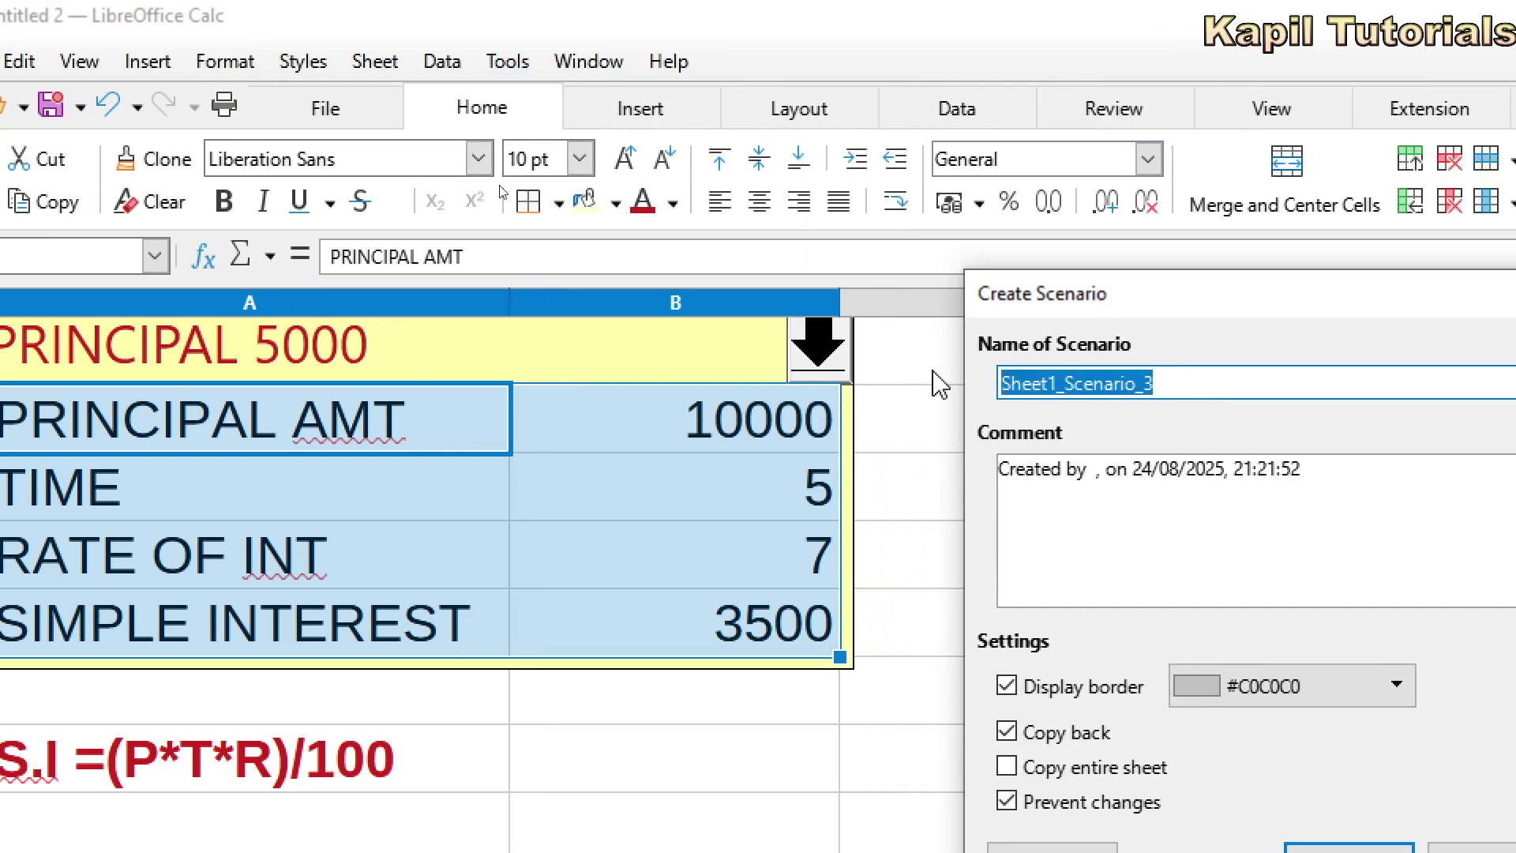
{"action": "type", "text": "PRINCIPAL 10000 TIME 5"}
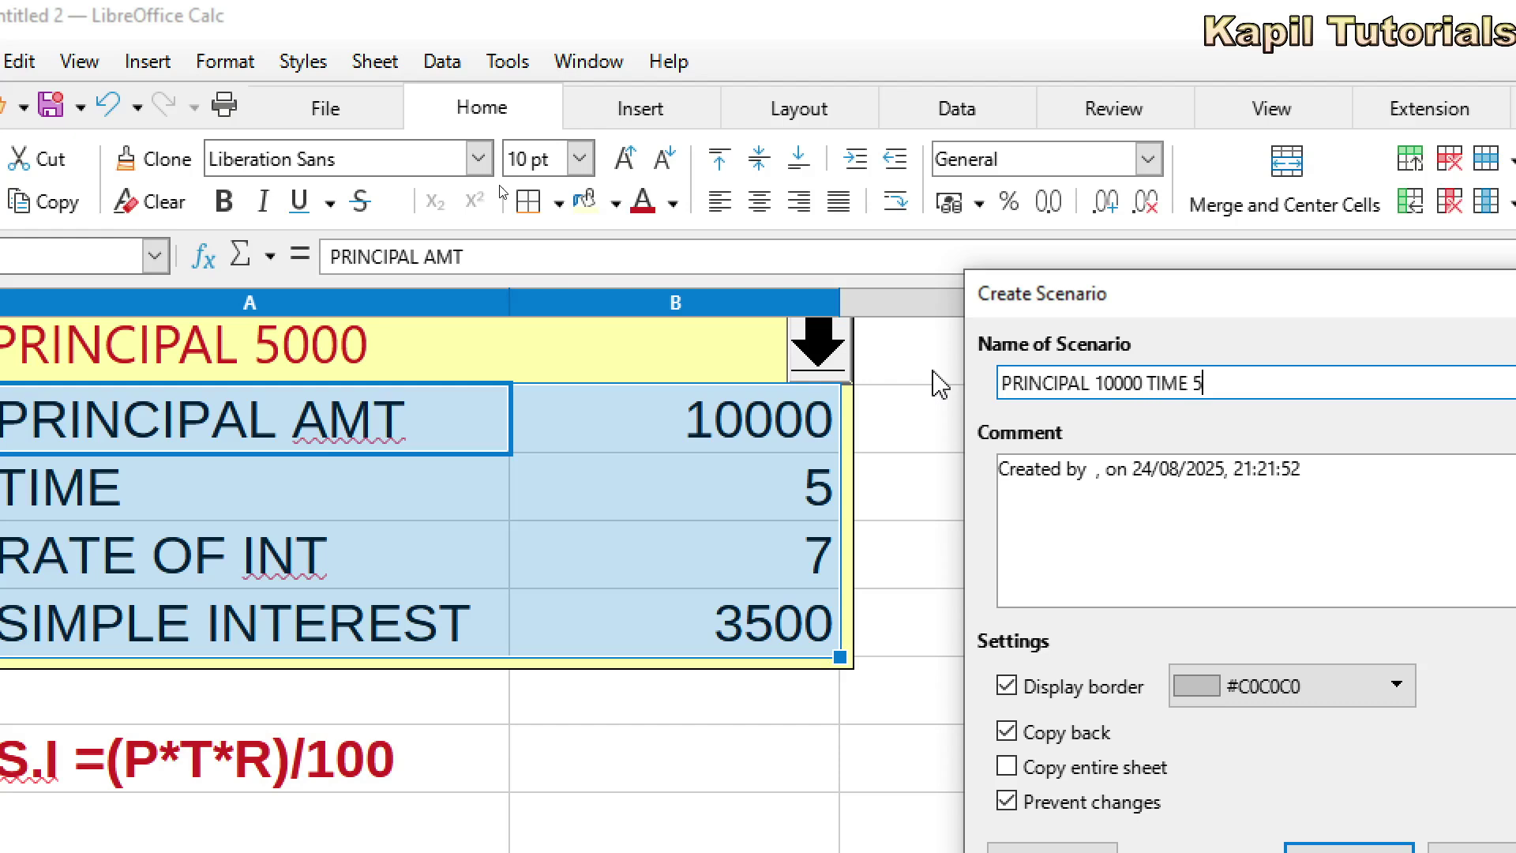
{"action": "type", "text": "YRS"}
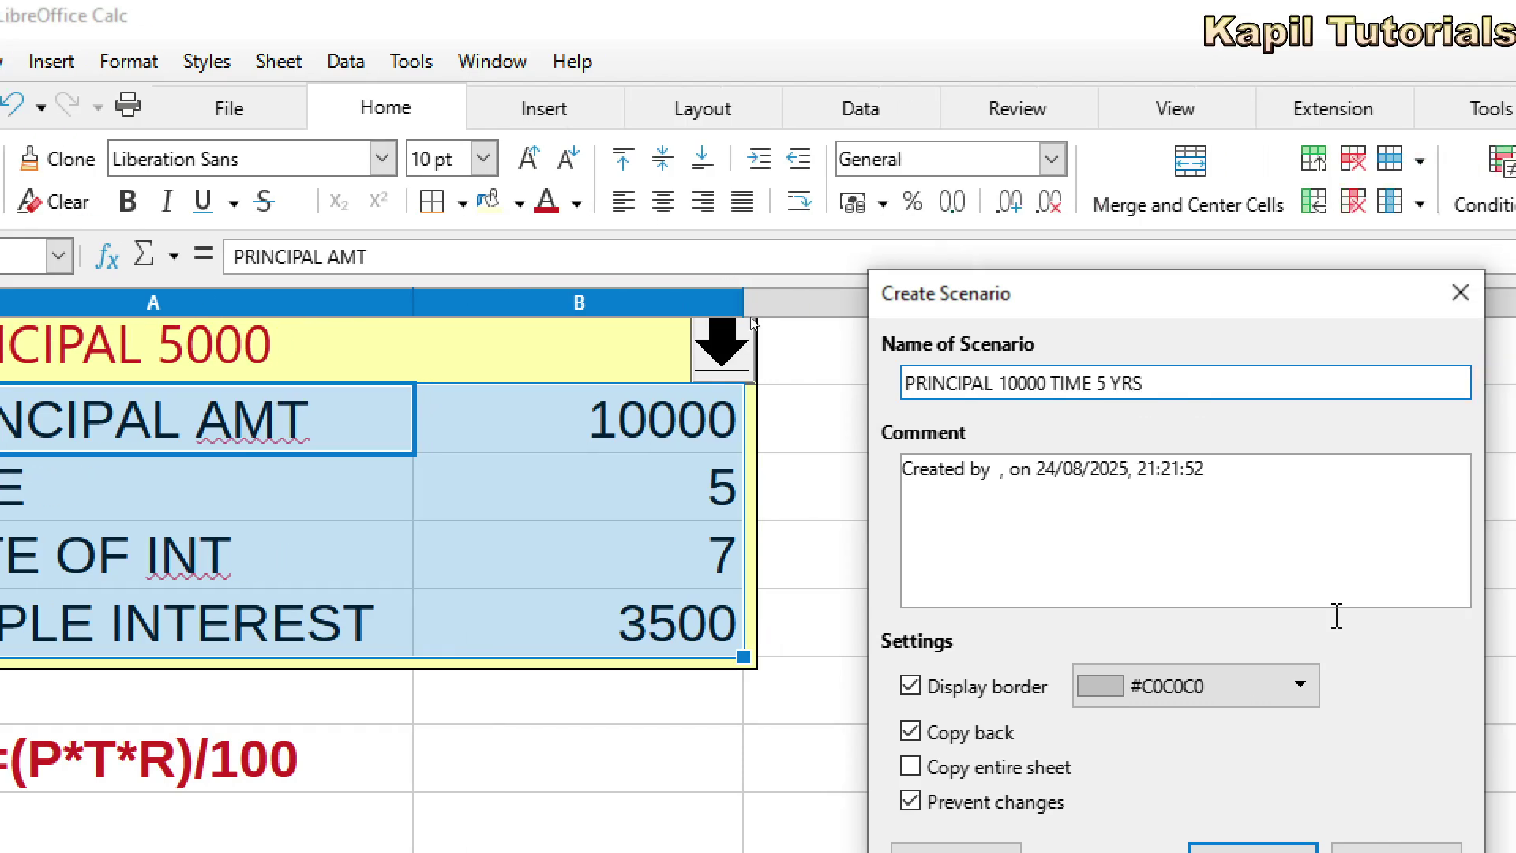
Step: Set the border color to Light Lime 1 and create the PRINCIPAL 10000 TIME 5 YRS scenario
{"action": "left_click", "coordinate": [1288, 687]}
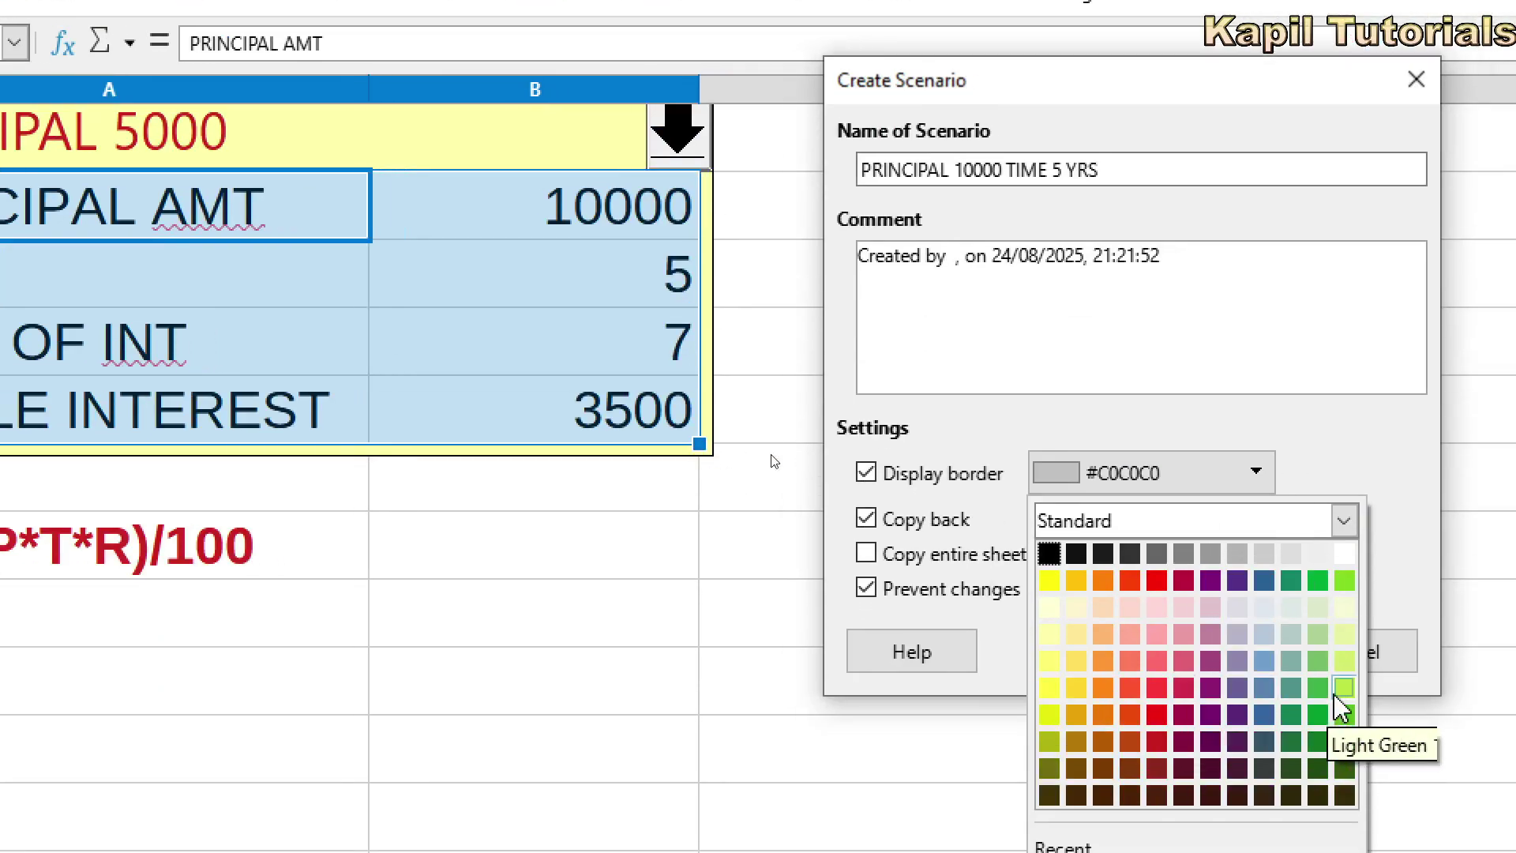
{"action": "left_click", "coordinate": [1330, 695]}
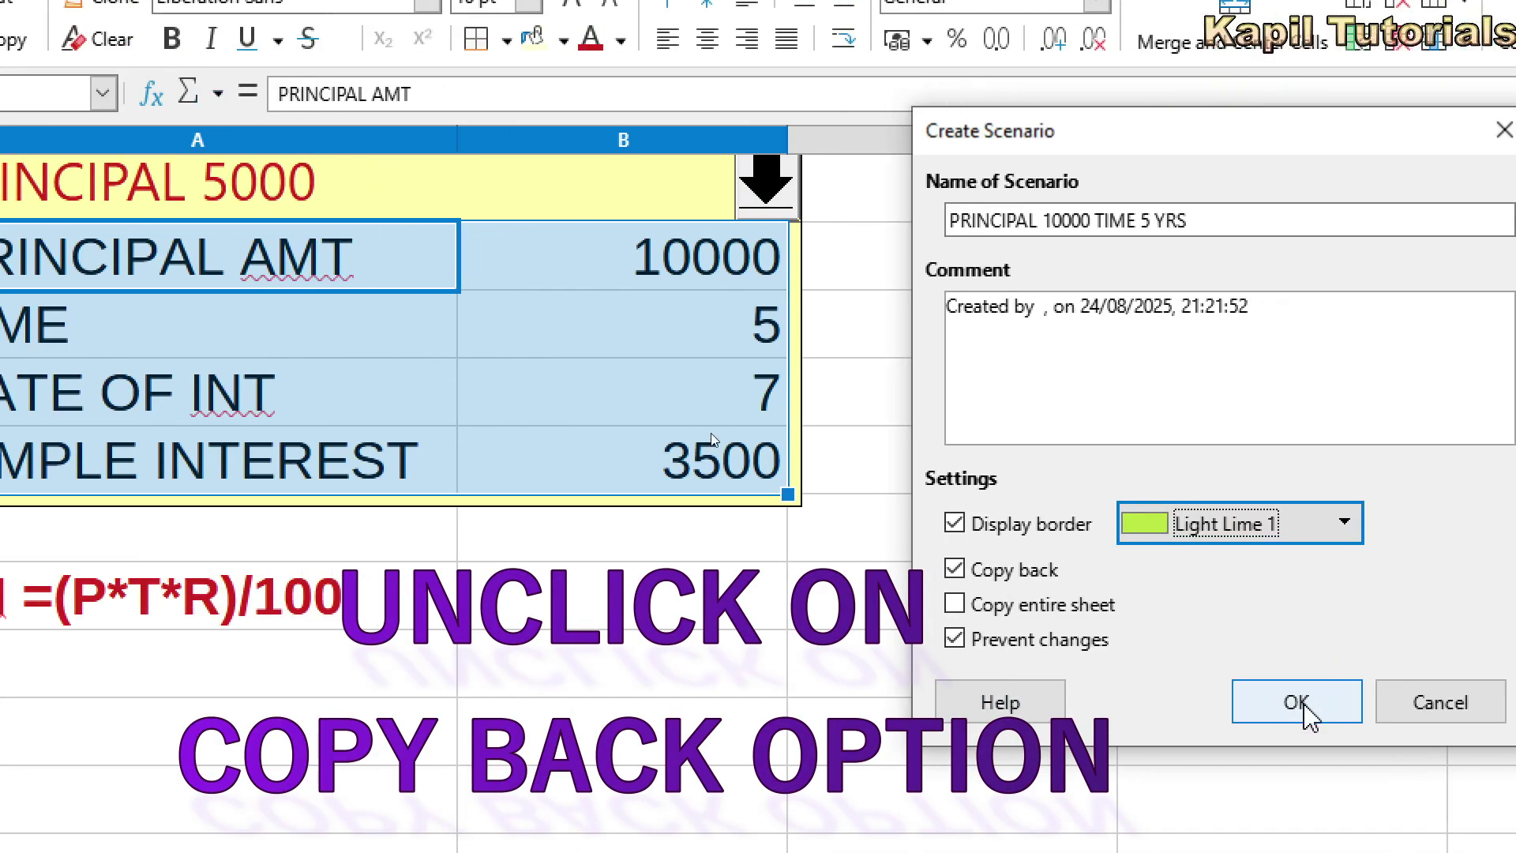
{"action": "left_click", "coordinate": [1303, 705]}
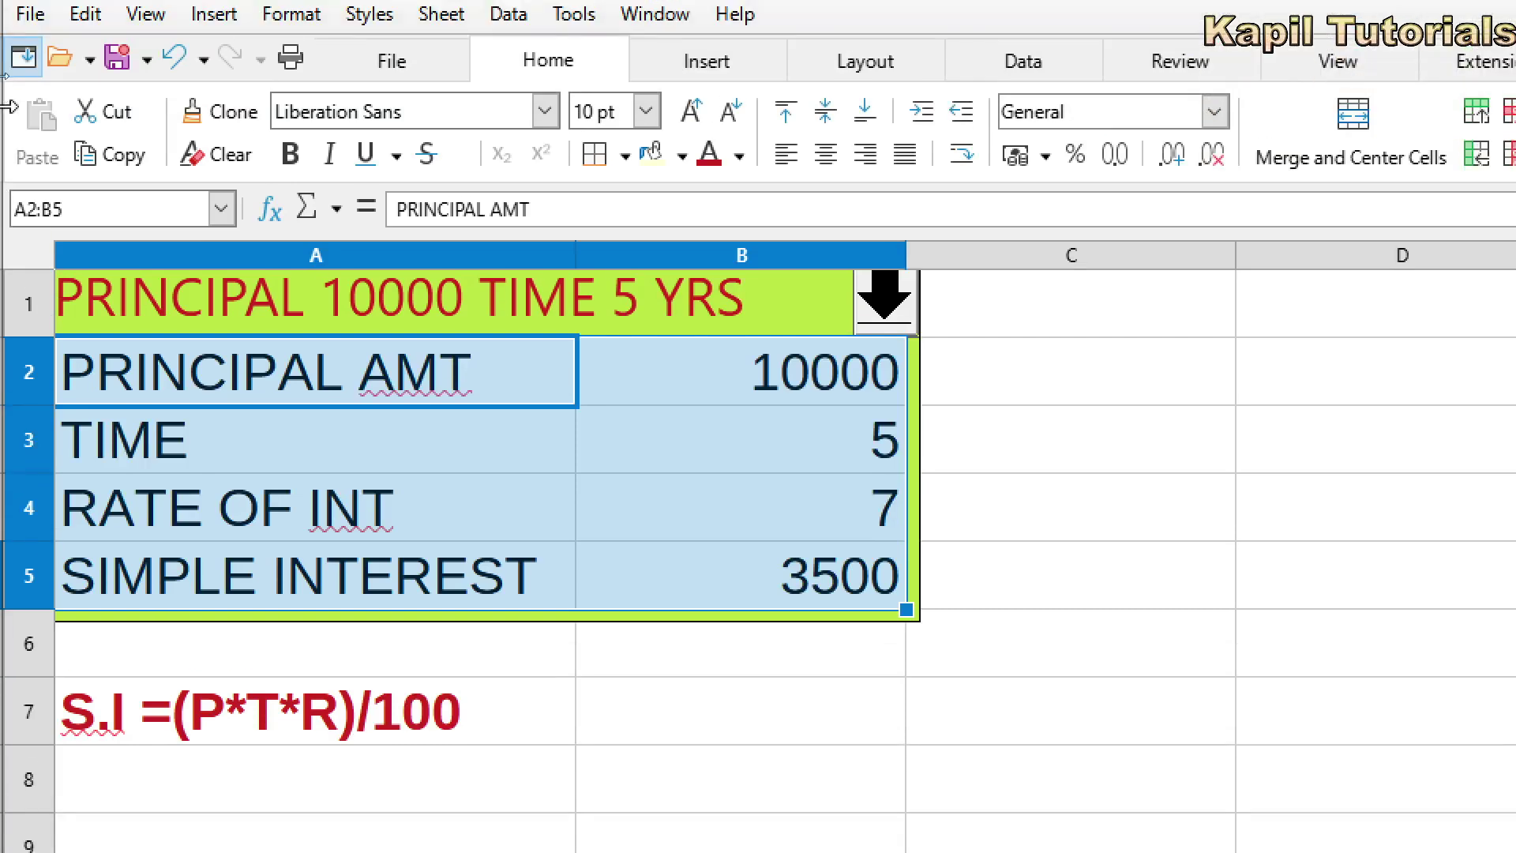
Step: Switch the table through the PRINCIPAL AMT 1000, PRINCIPAL 5000 and PRINCIPAL 10000 TIME 5 YRS scenarios to compare their values
{"action": "left_click", "coordinate": [884, 304]}
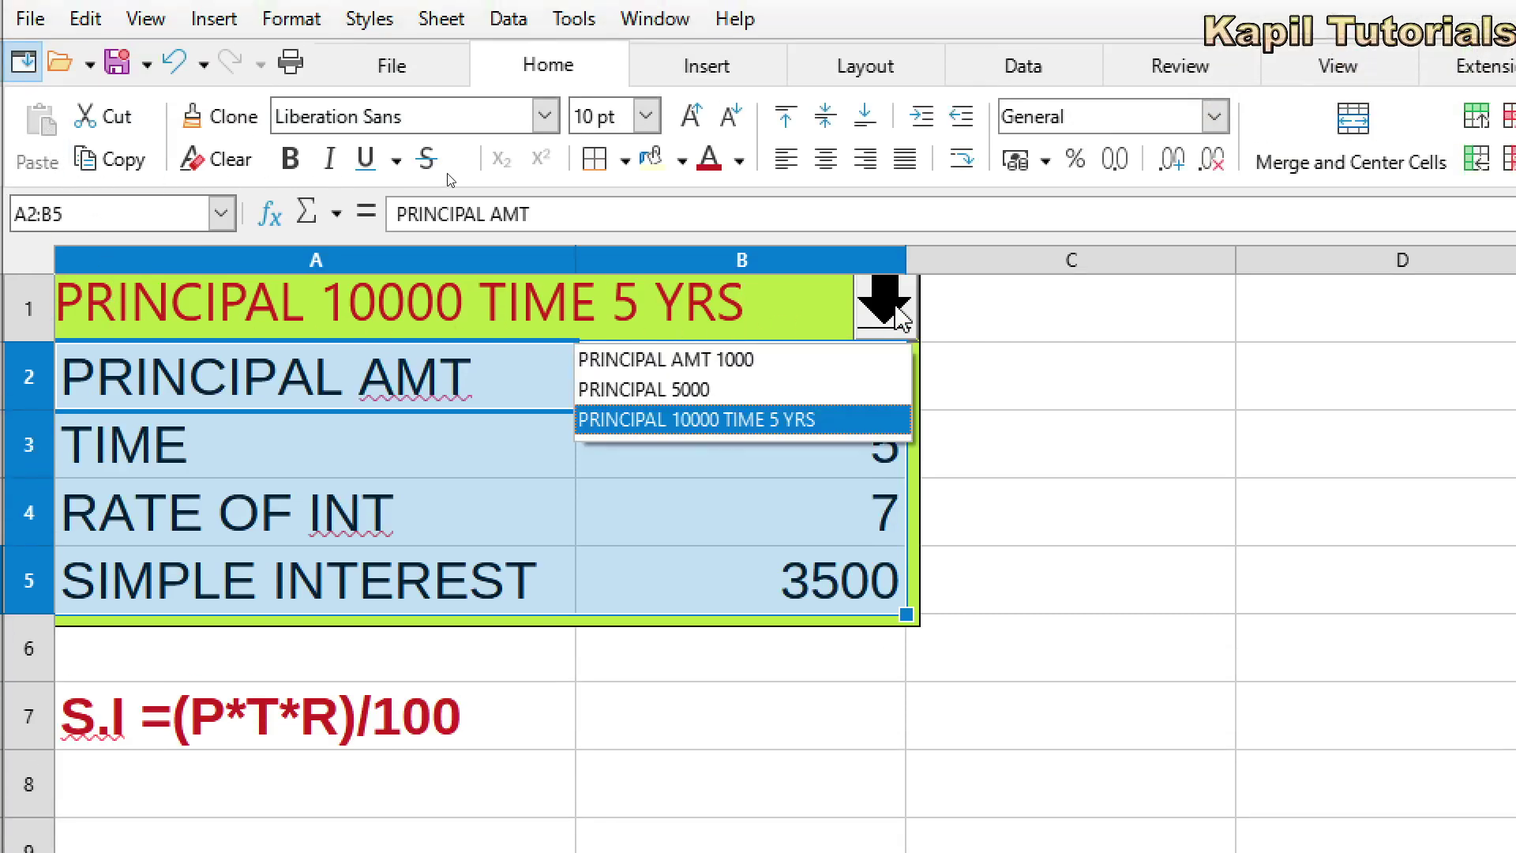
{"action": "left_click", "coordinate": [709, 361]}
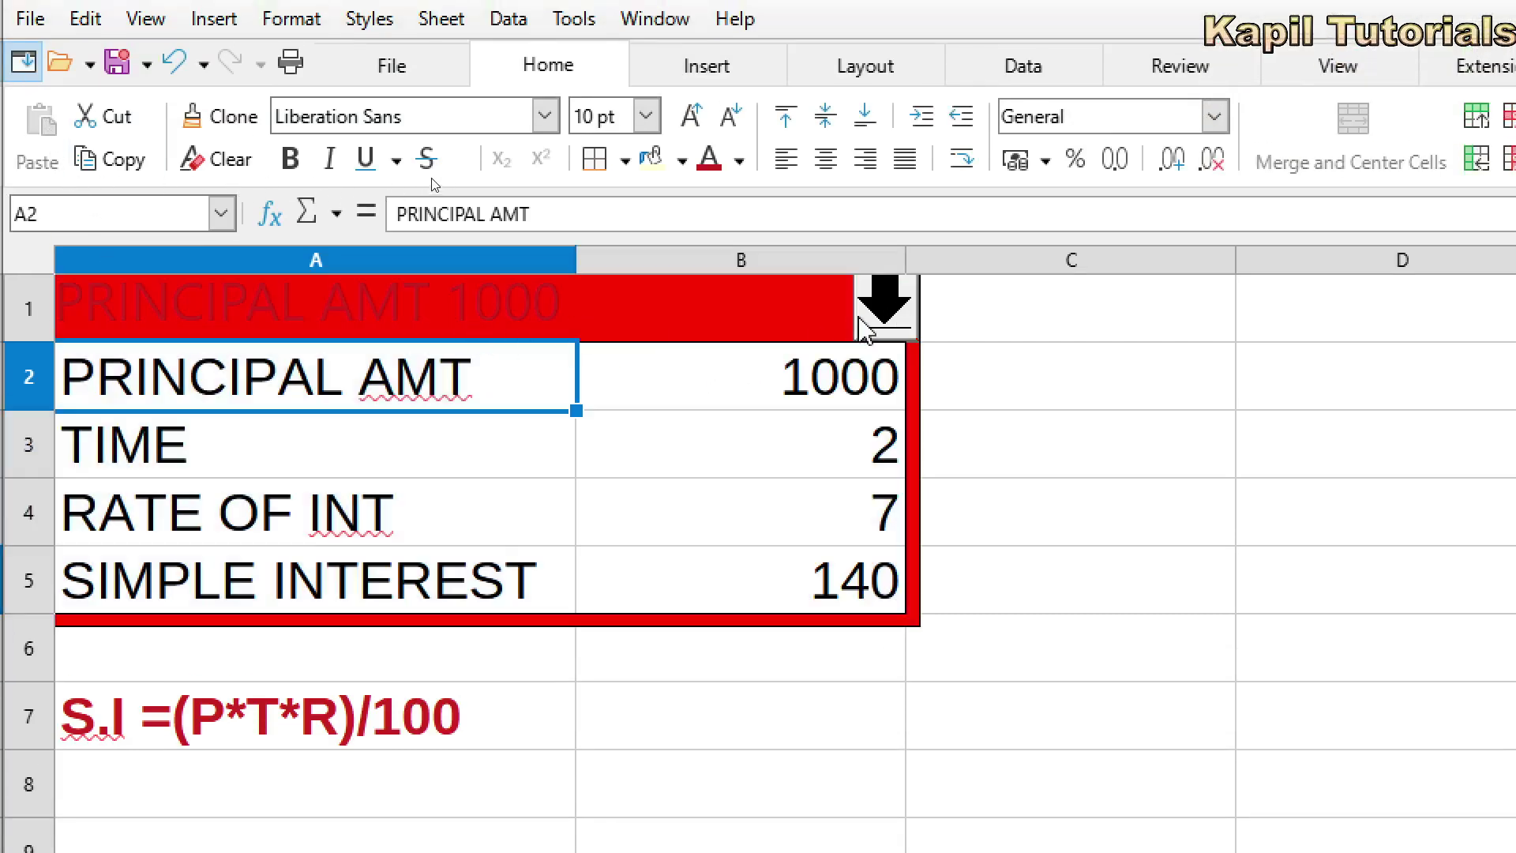
{"action": "left_click", "coordinate": [882, 316]}
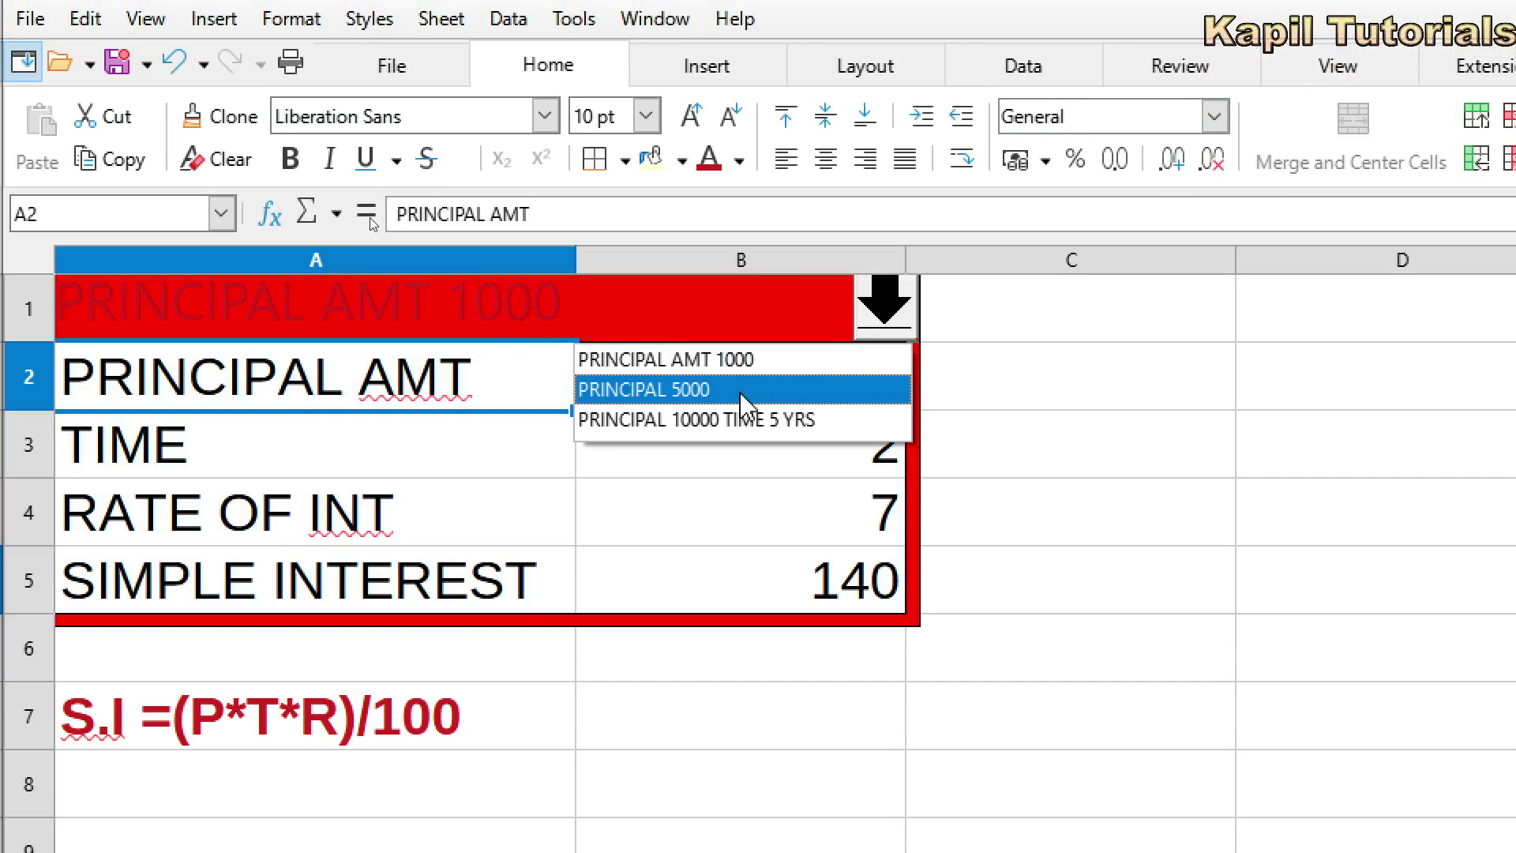
{"action": "left_click", "coordinate": [742, 391]}
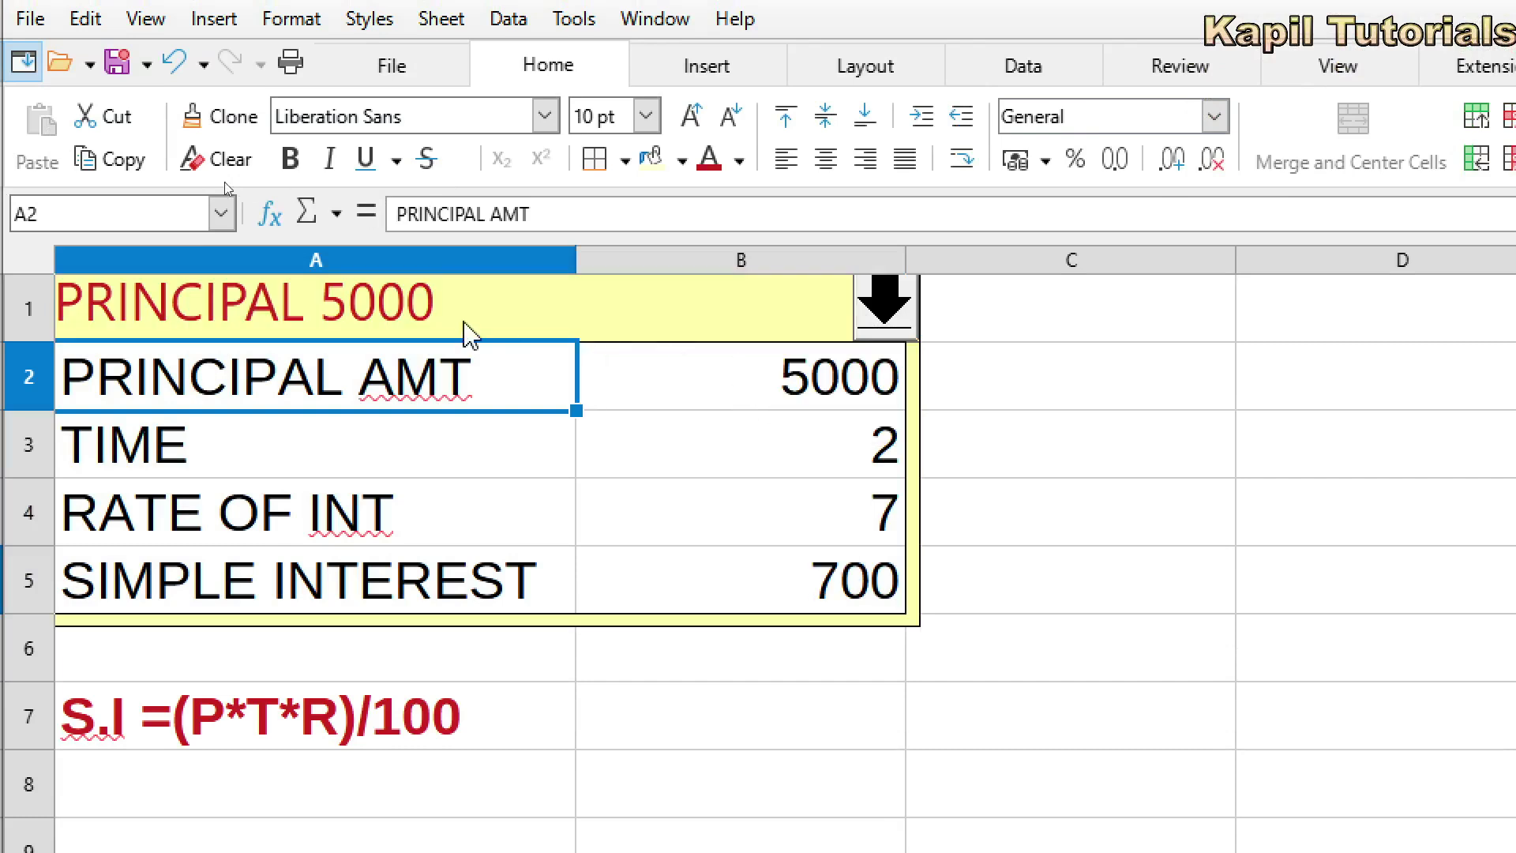
{"action": "left_click", "coordinate": [885, 314]}
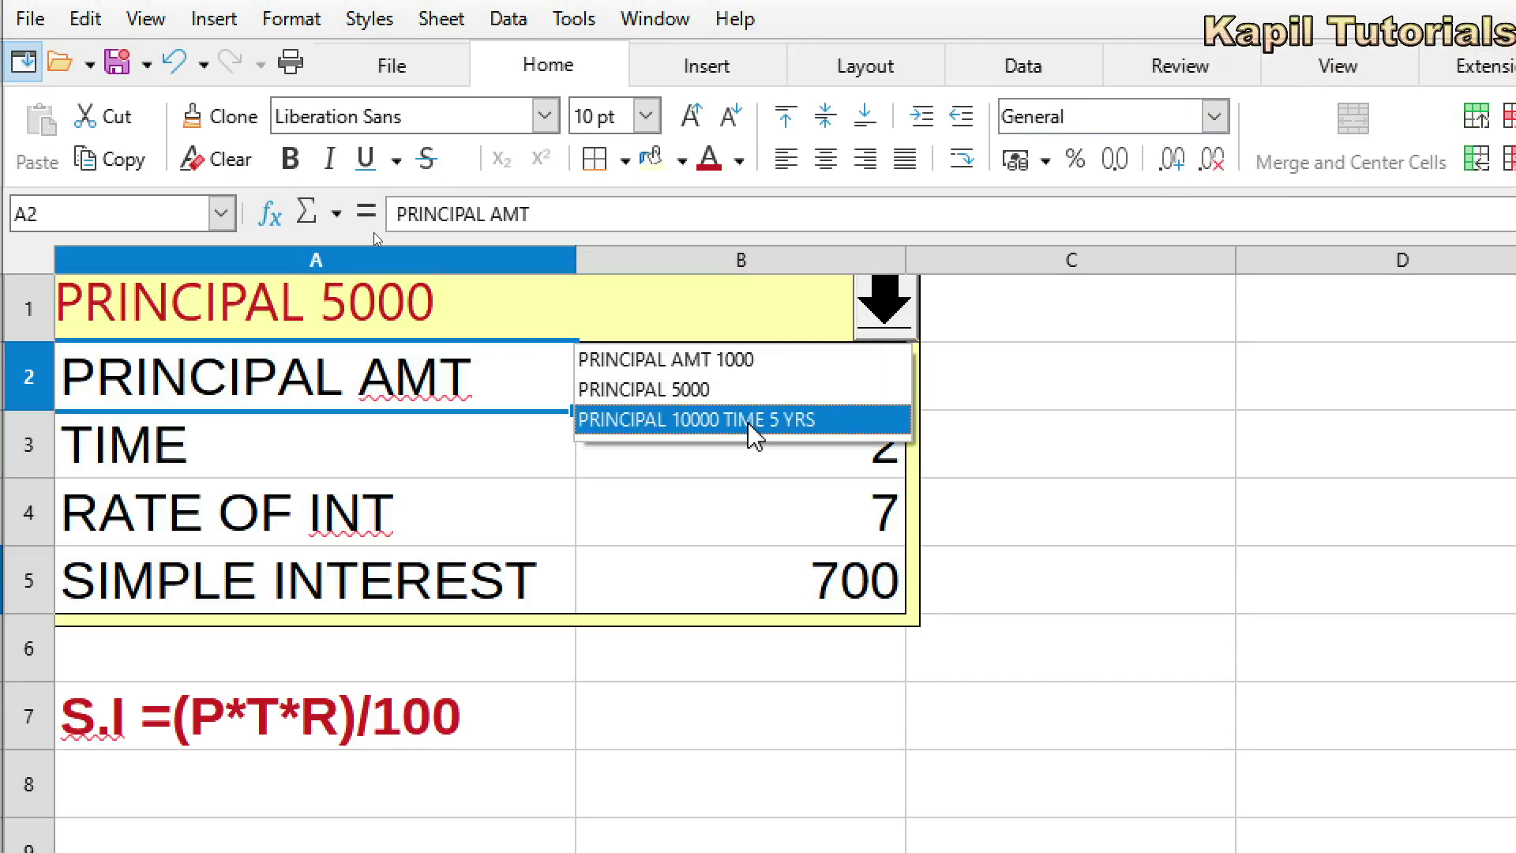
{"action": "left_click", "coordinate": [788, 424]}
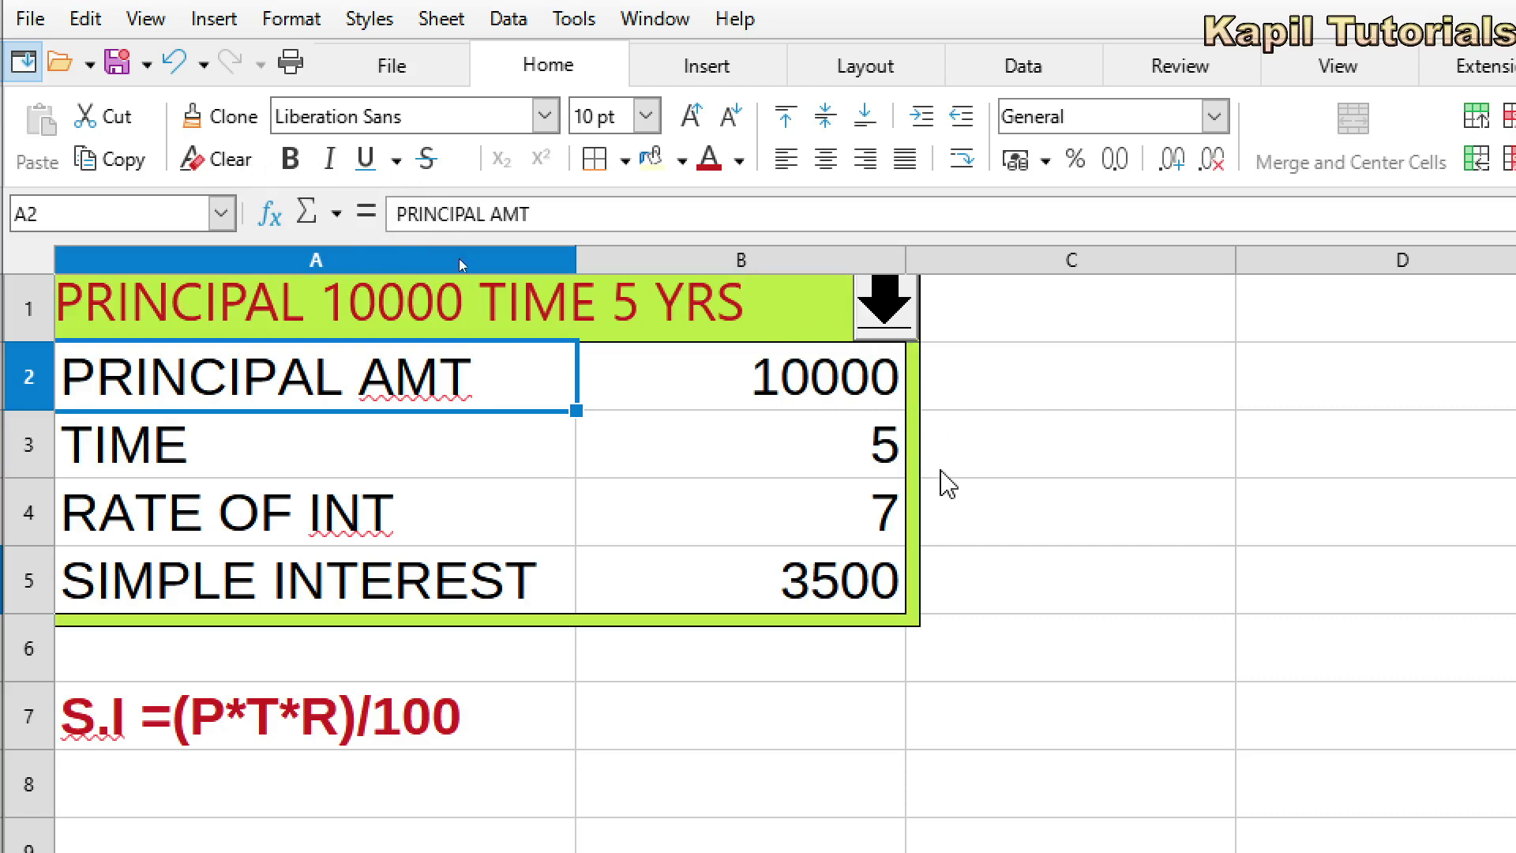
{"action": "left_click", "coordinate": [868, 314]}
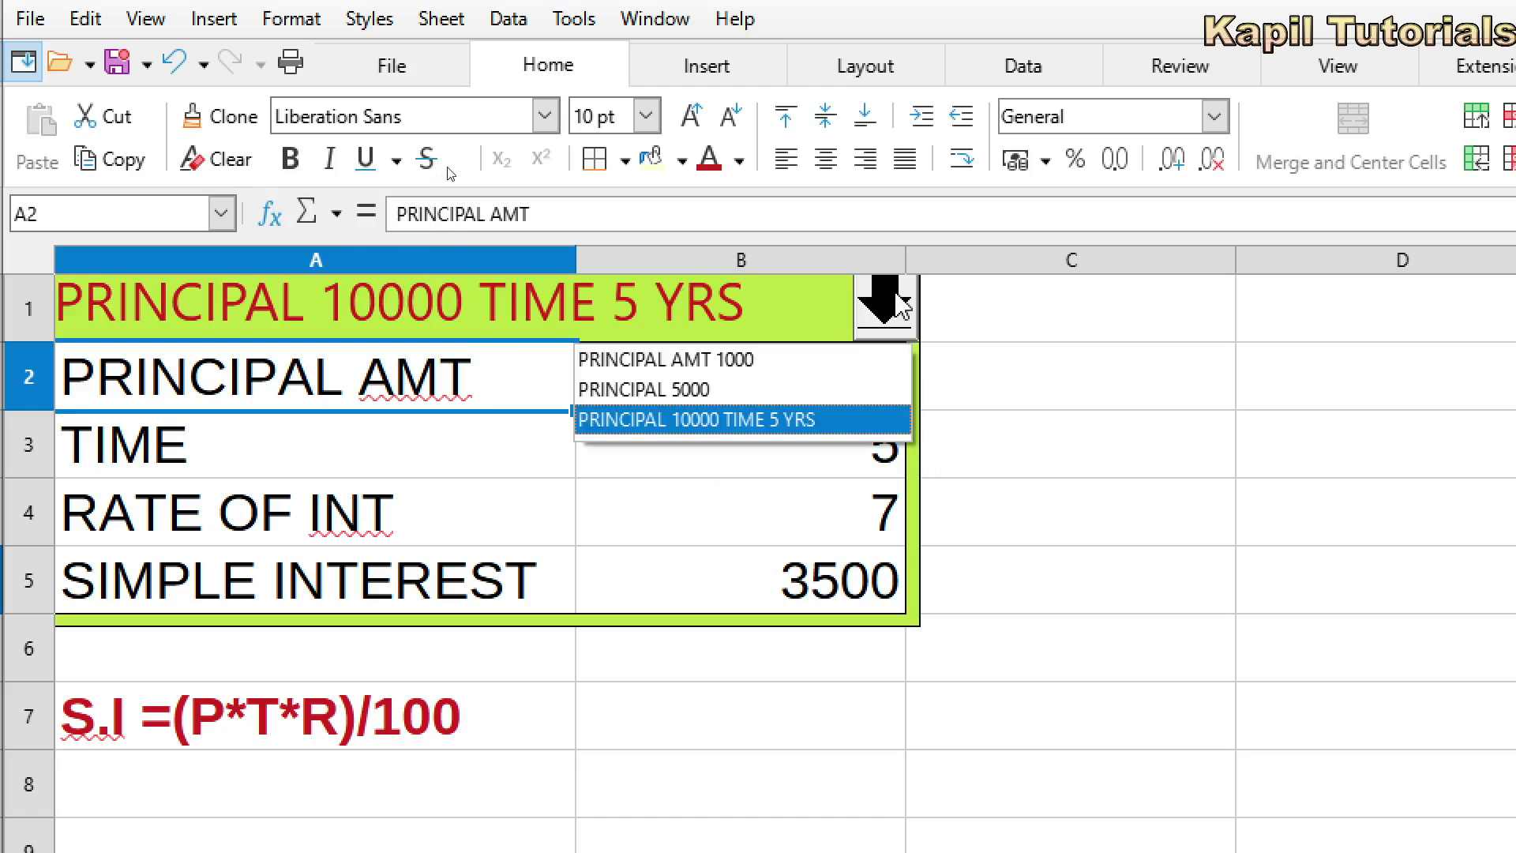
{"action": "left_click", "coordinate": [868, 314]}
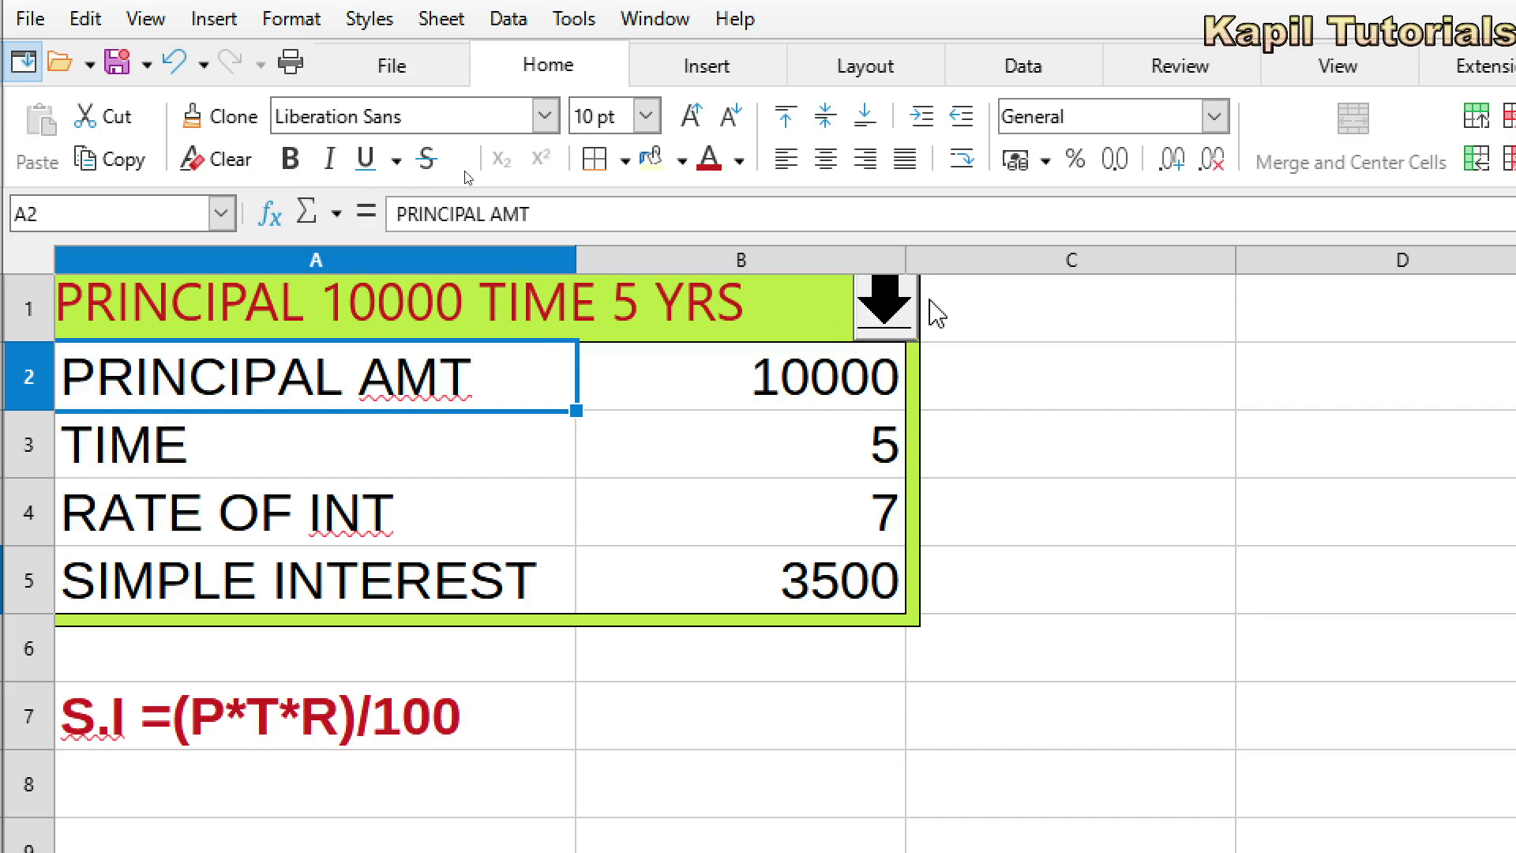
{"action": "left_click", "coordinate": [884, 308]}
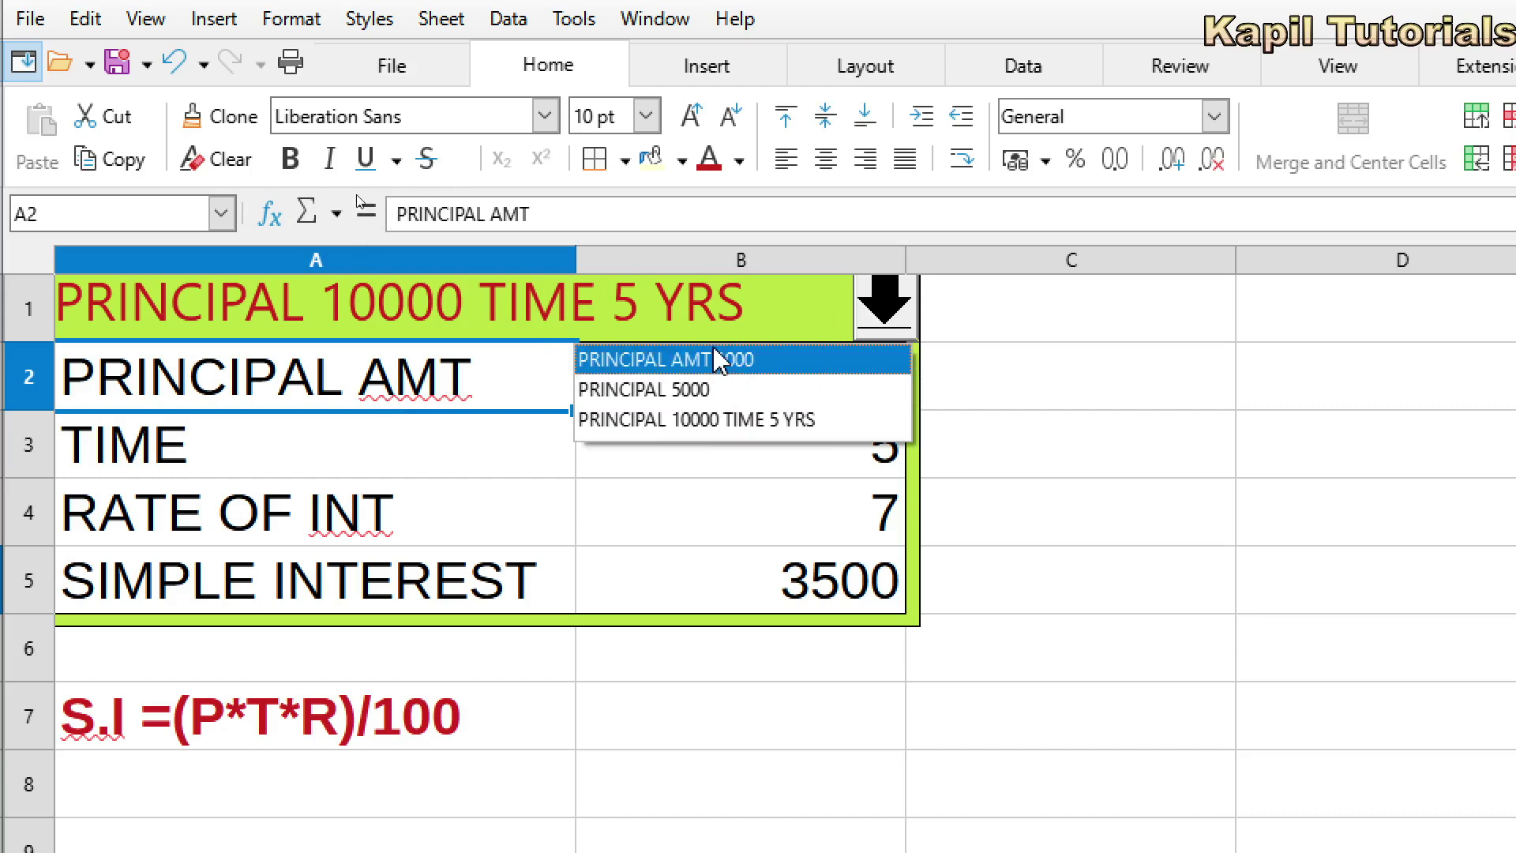
{"action": "left_click", "coordinate": [977, 424]}
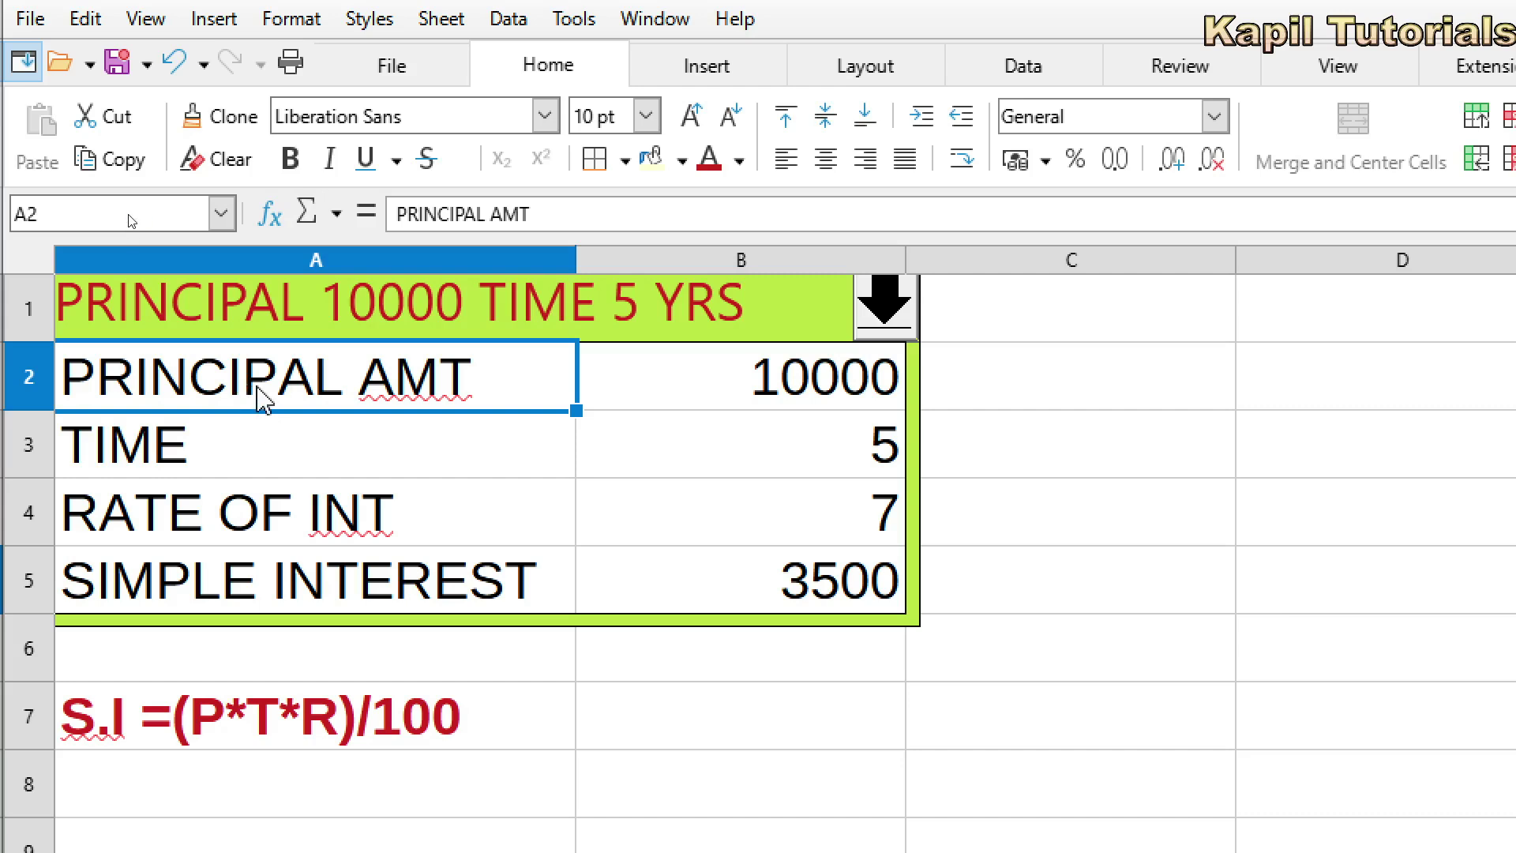
Step: Set the principal amount in cell B2 to 20000 and the rate of interest in cell B4 to 10
{"action": "left_click_drag", "start_coordinate": [439, 399], "coordinate": [672, 572]}
{"action": "left_click", "coordinate": [821, 392]}
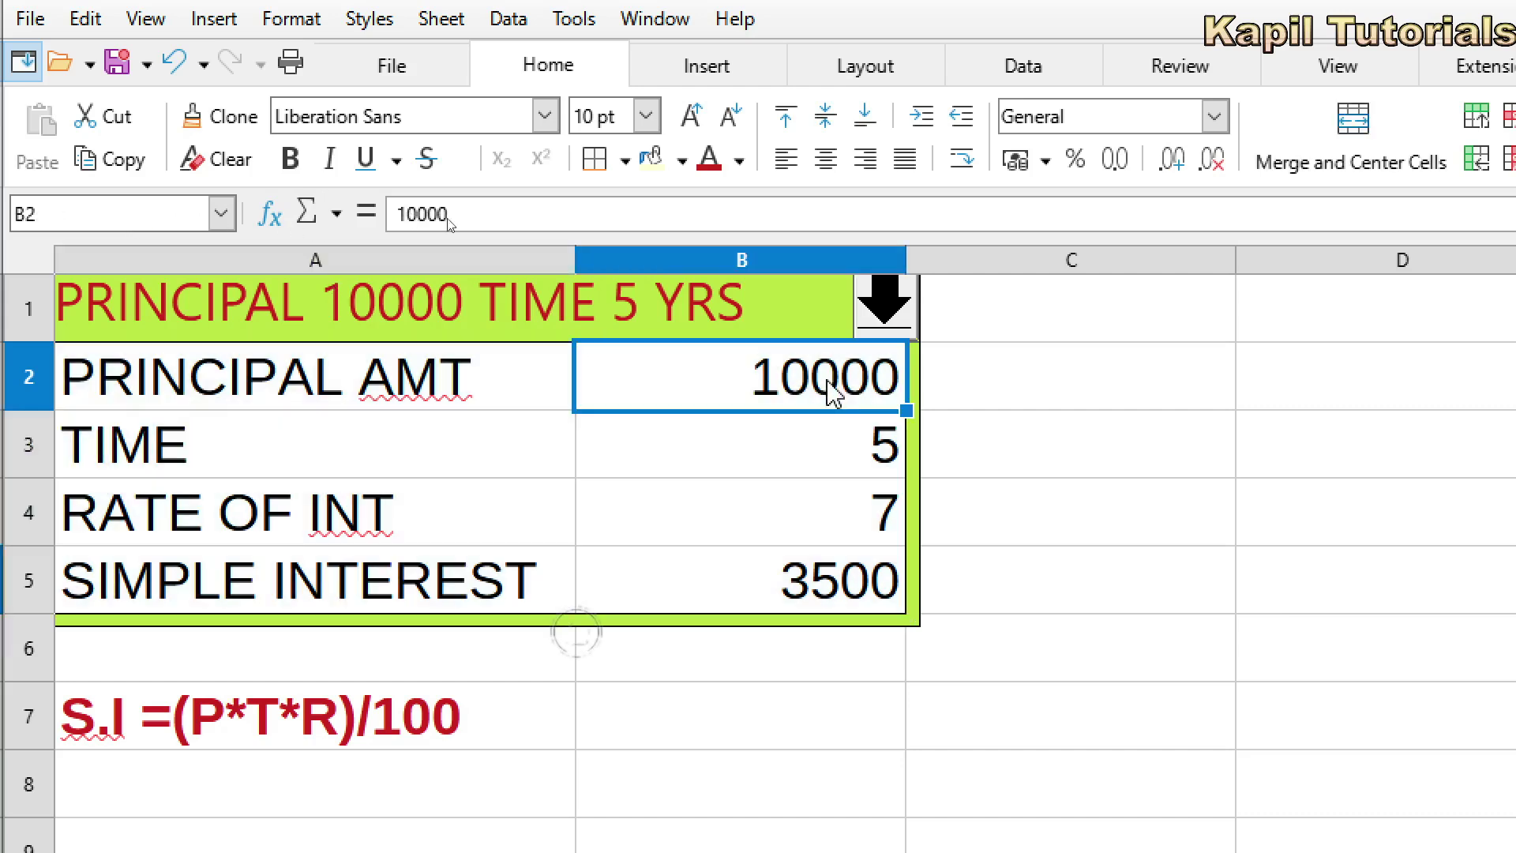
{"action": "type", "text": "20000"}
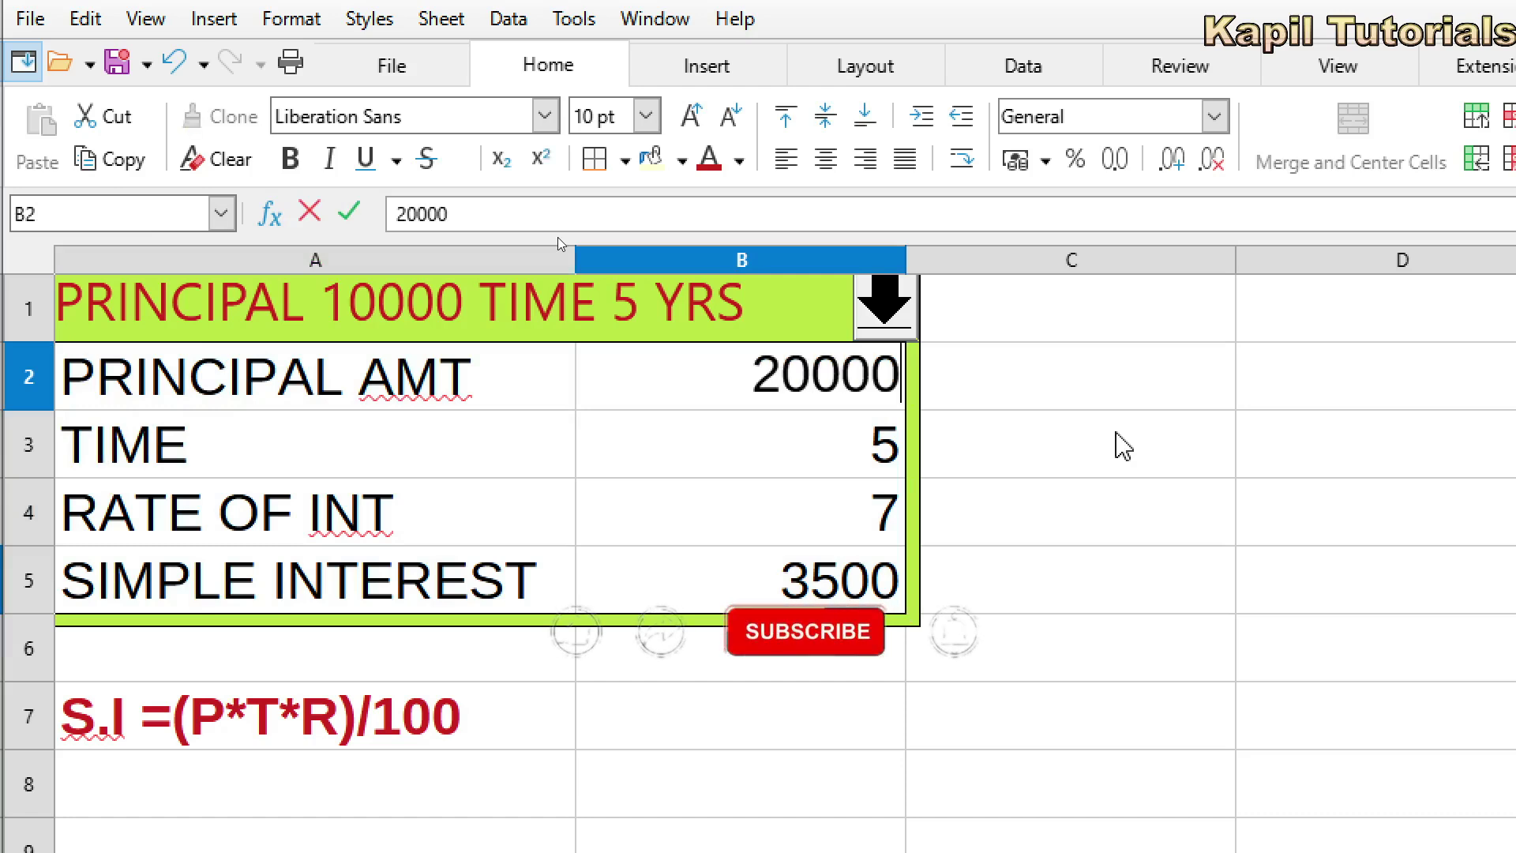
{"action": "key", "text": "Return"}
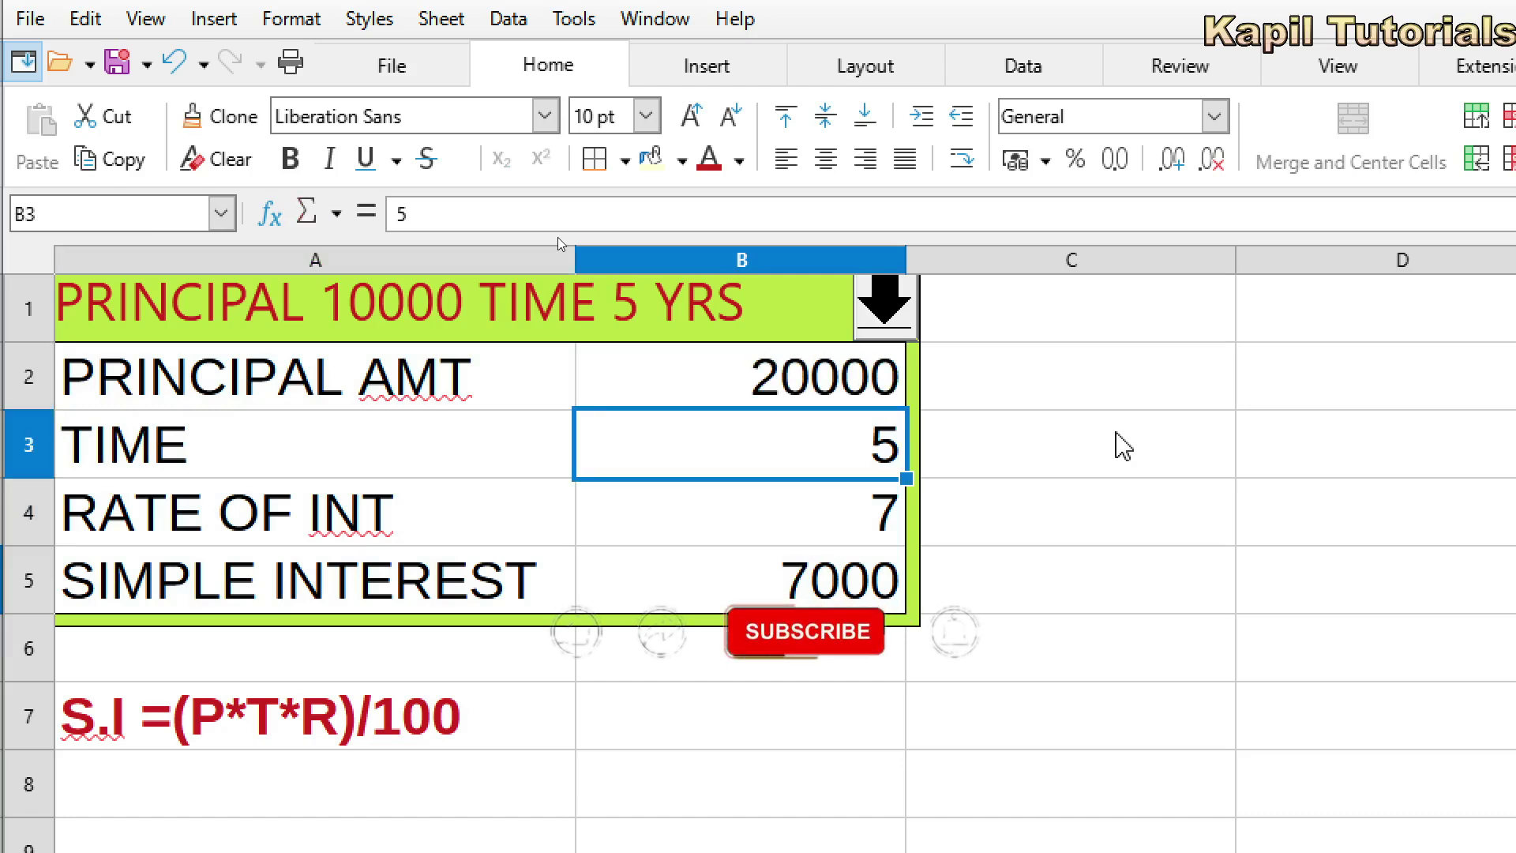
{"action": "key", "text": "Return"}
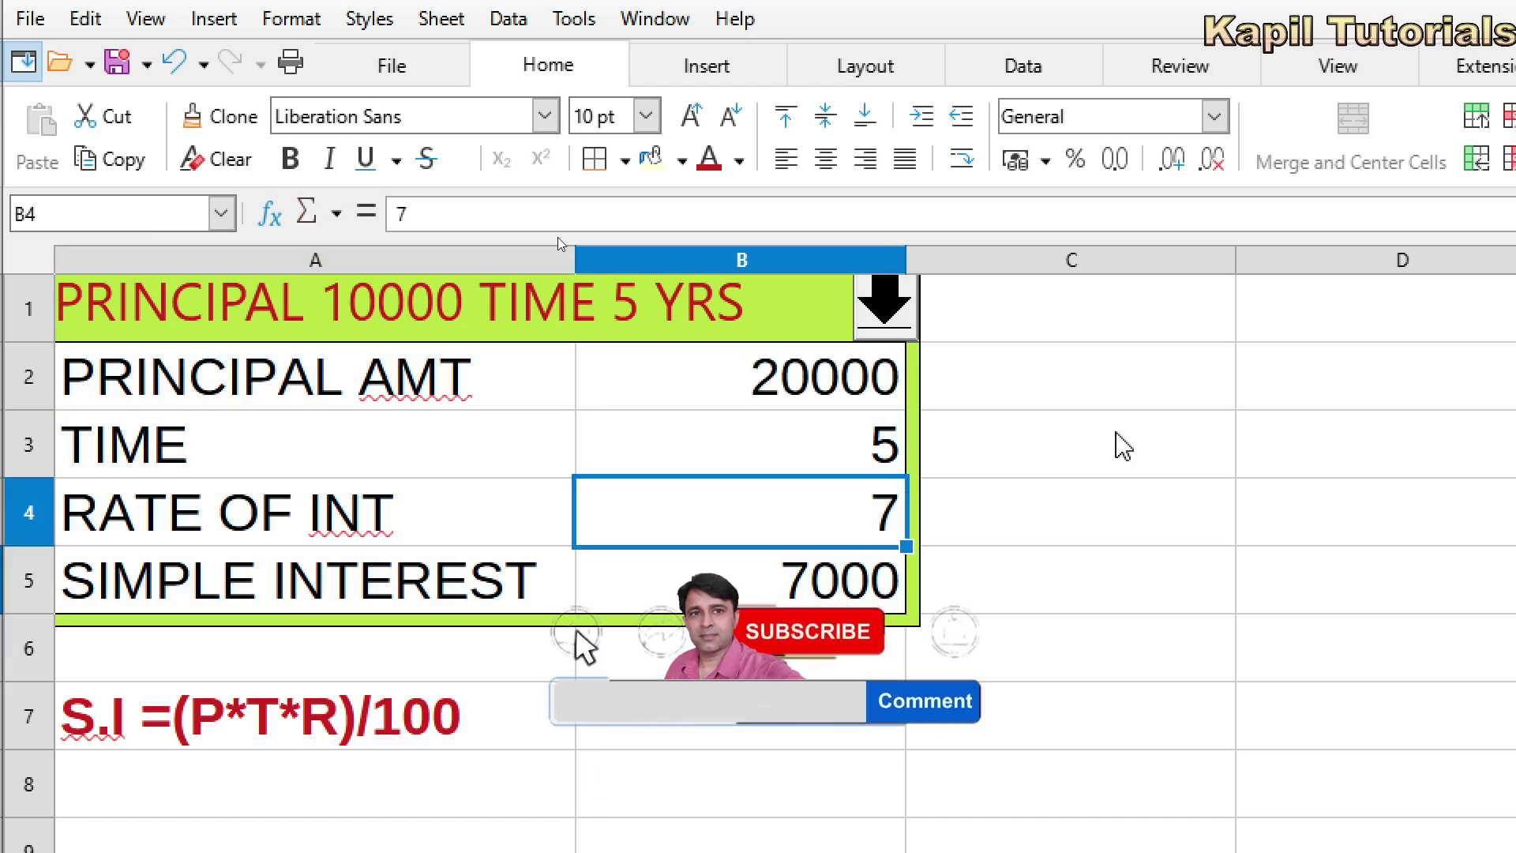
{"action": "type", "text": "10"}
{"action": "key", "text": "Return"}
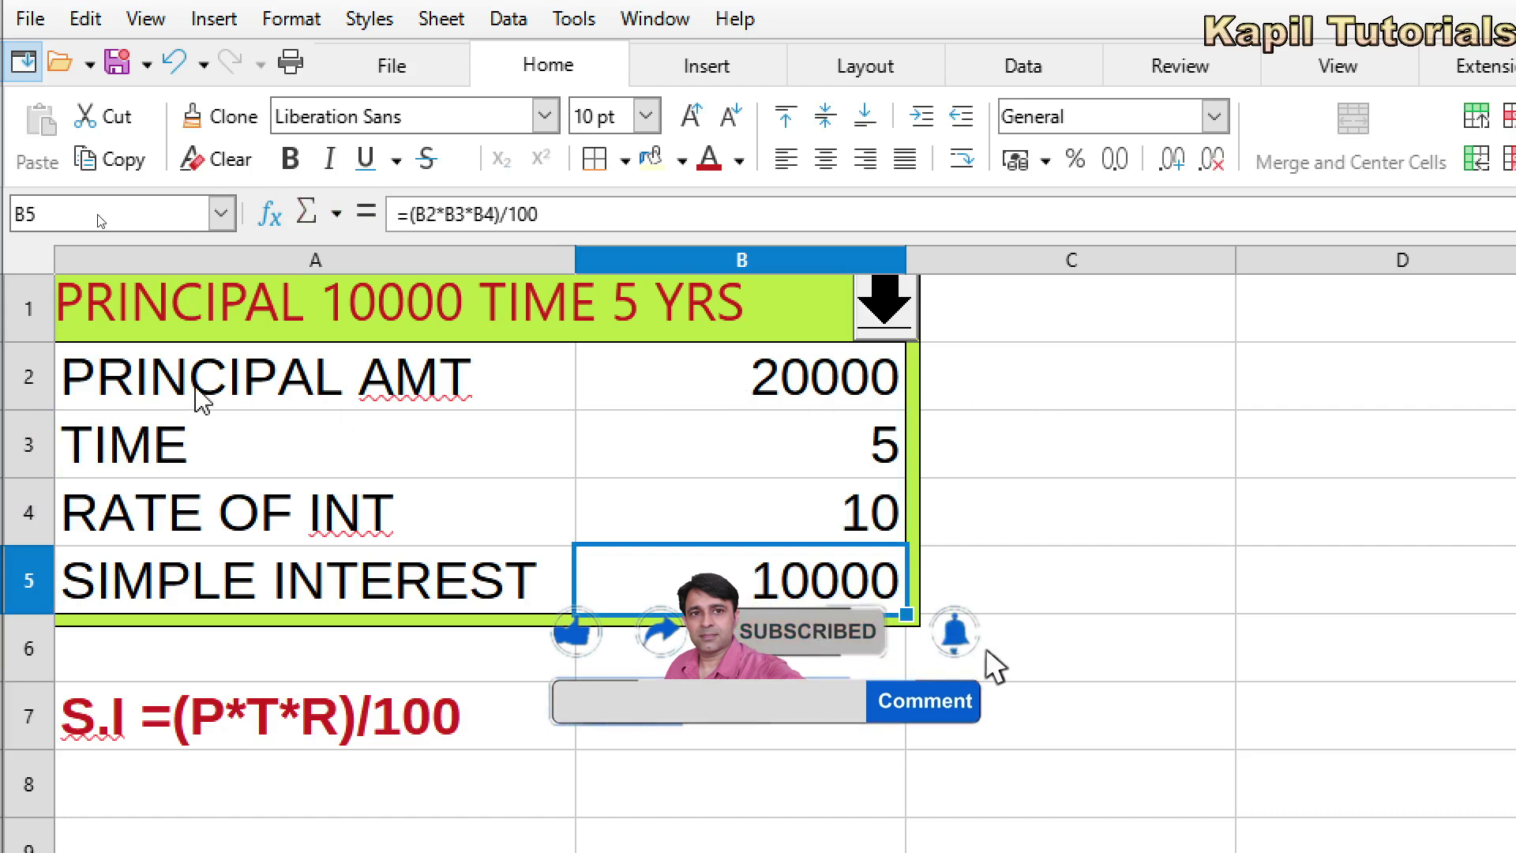
Step: Start a new scenario for the range A2:B5 and name it PRINCIPAL AMT 20000 TIME 5YRS , RATE OF INT 10
{"action": "left_click_drag", "start_coordinate": [196, 400], "coordinate": [722, 569]}
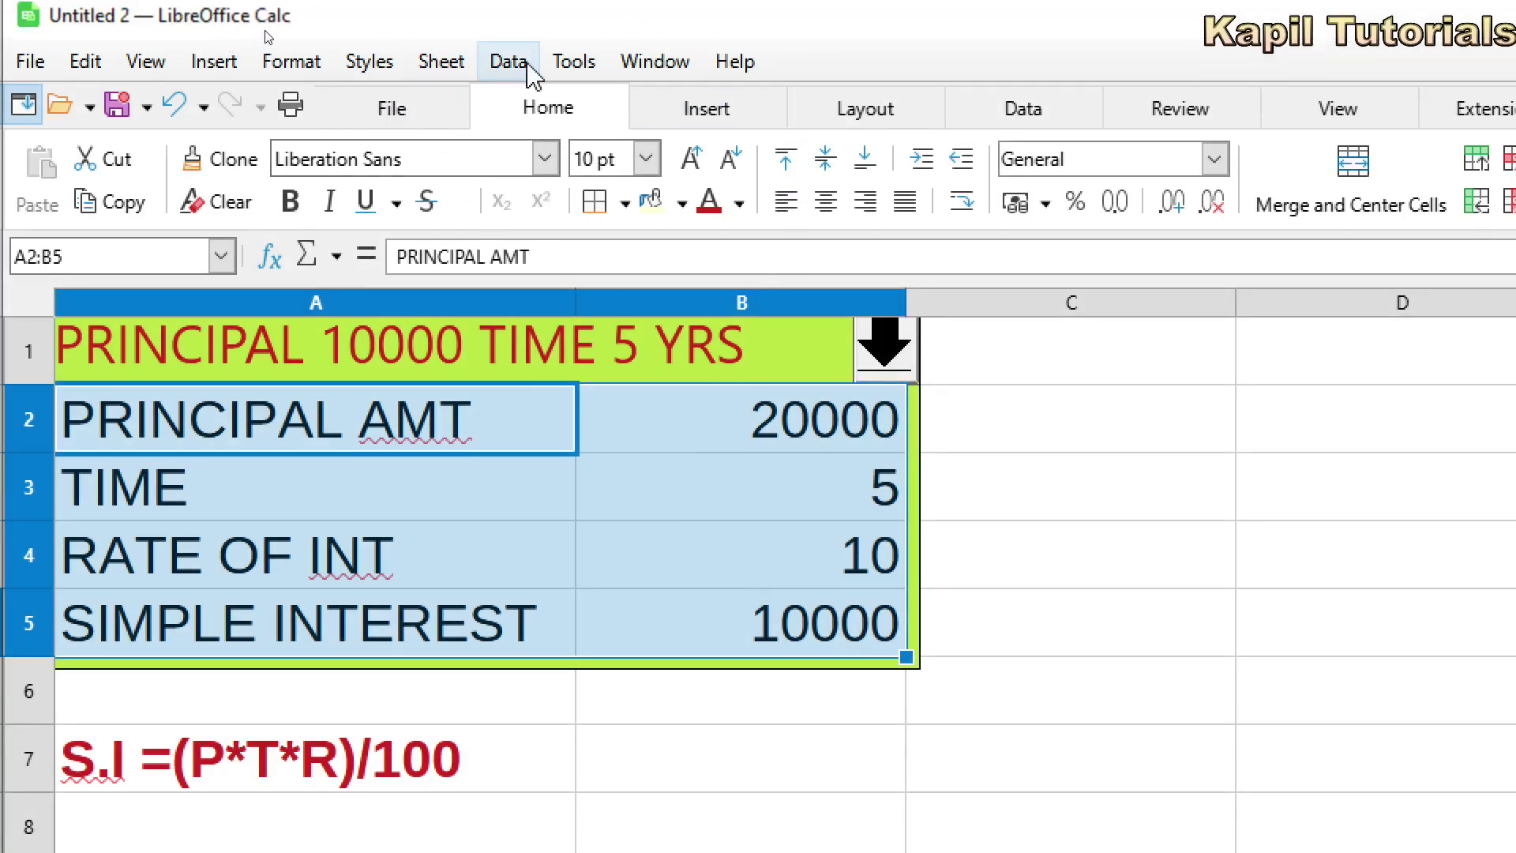
{"action": "left_click", "coordinate": [570, 70]}
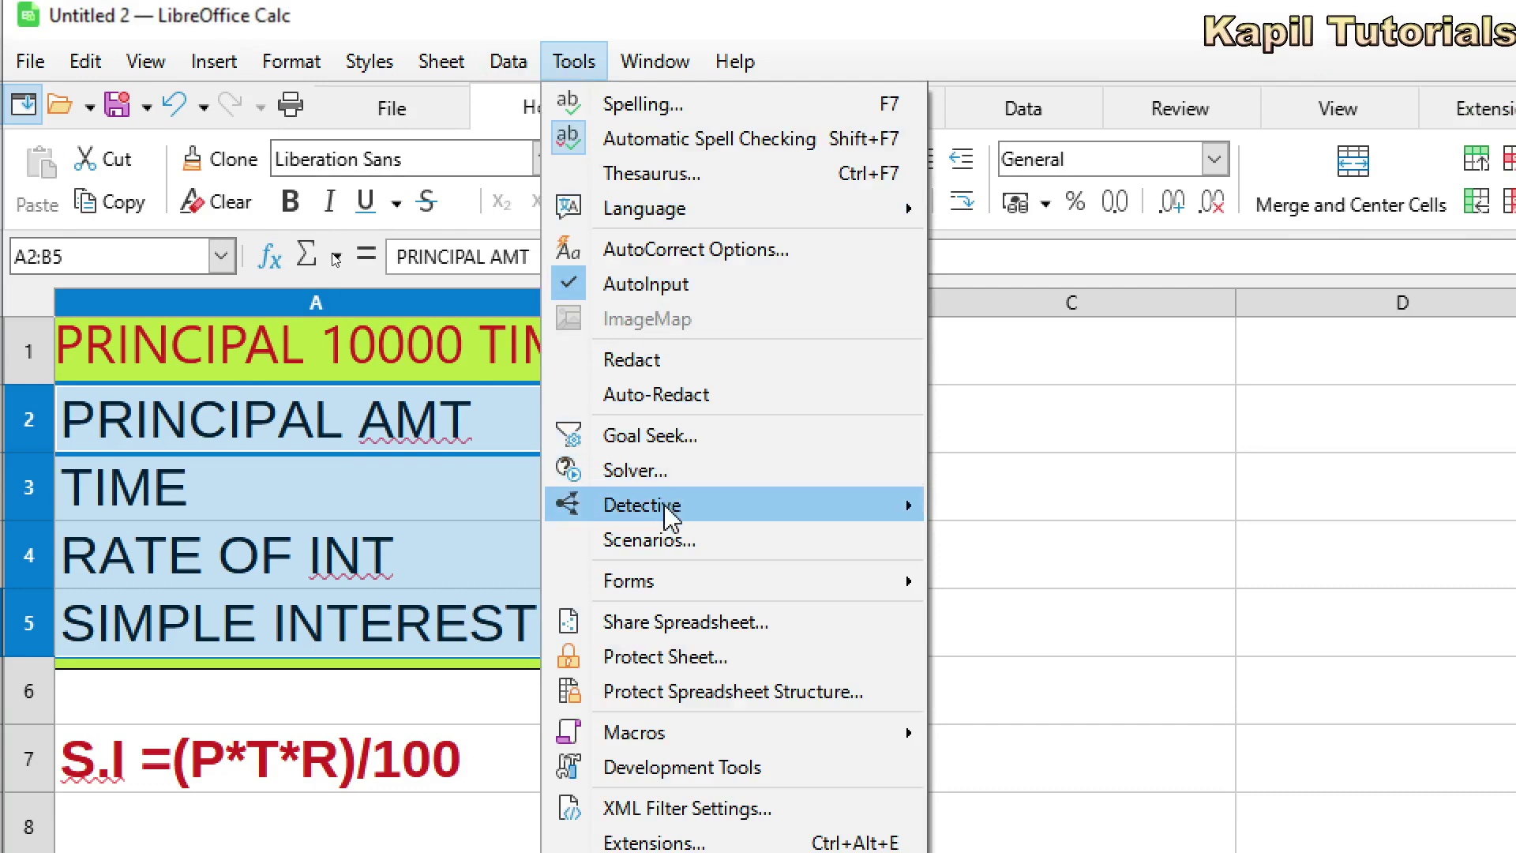
{"action": "left_click", "coordinate": [670, 539]}
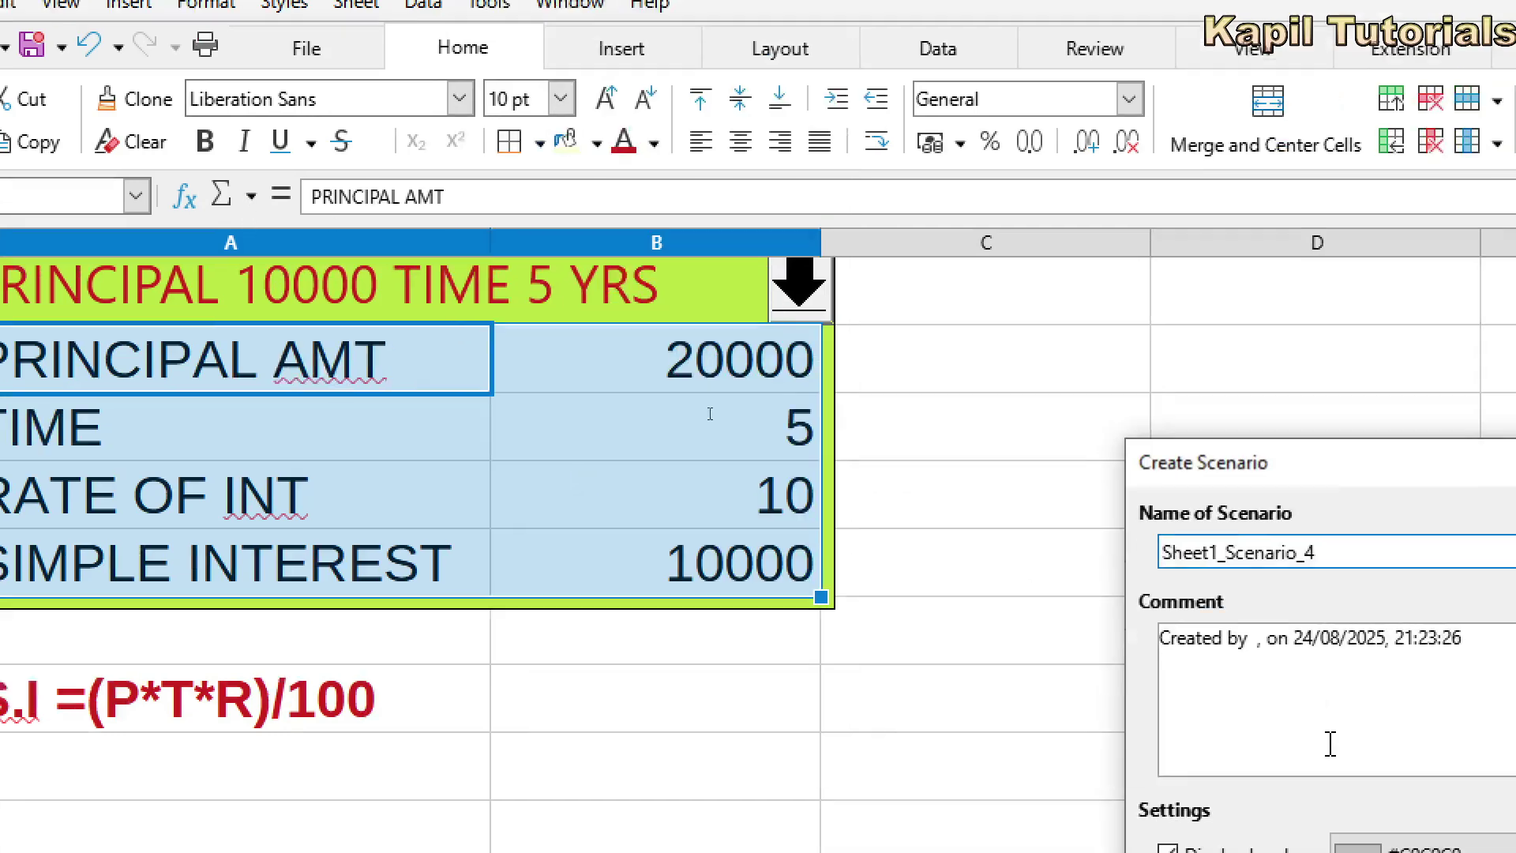
{"action": "type", "text": "P"}
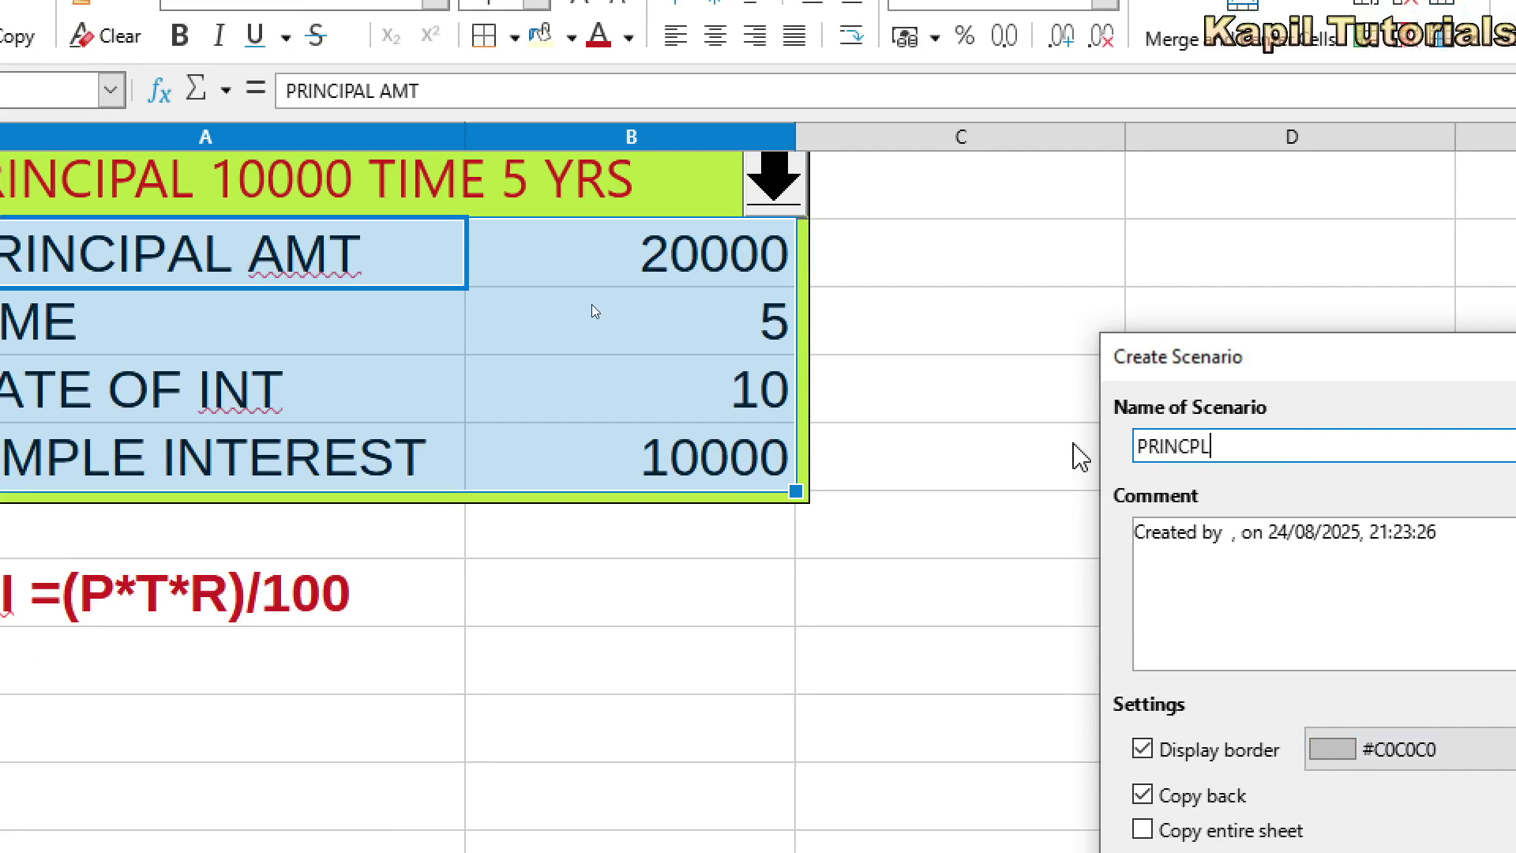
{"action": "type", "text": "RINCIPAL AMT 20000 T"}
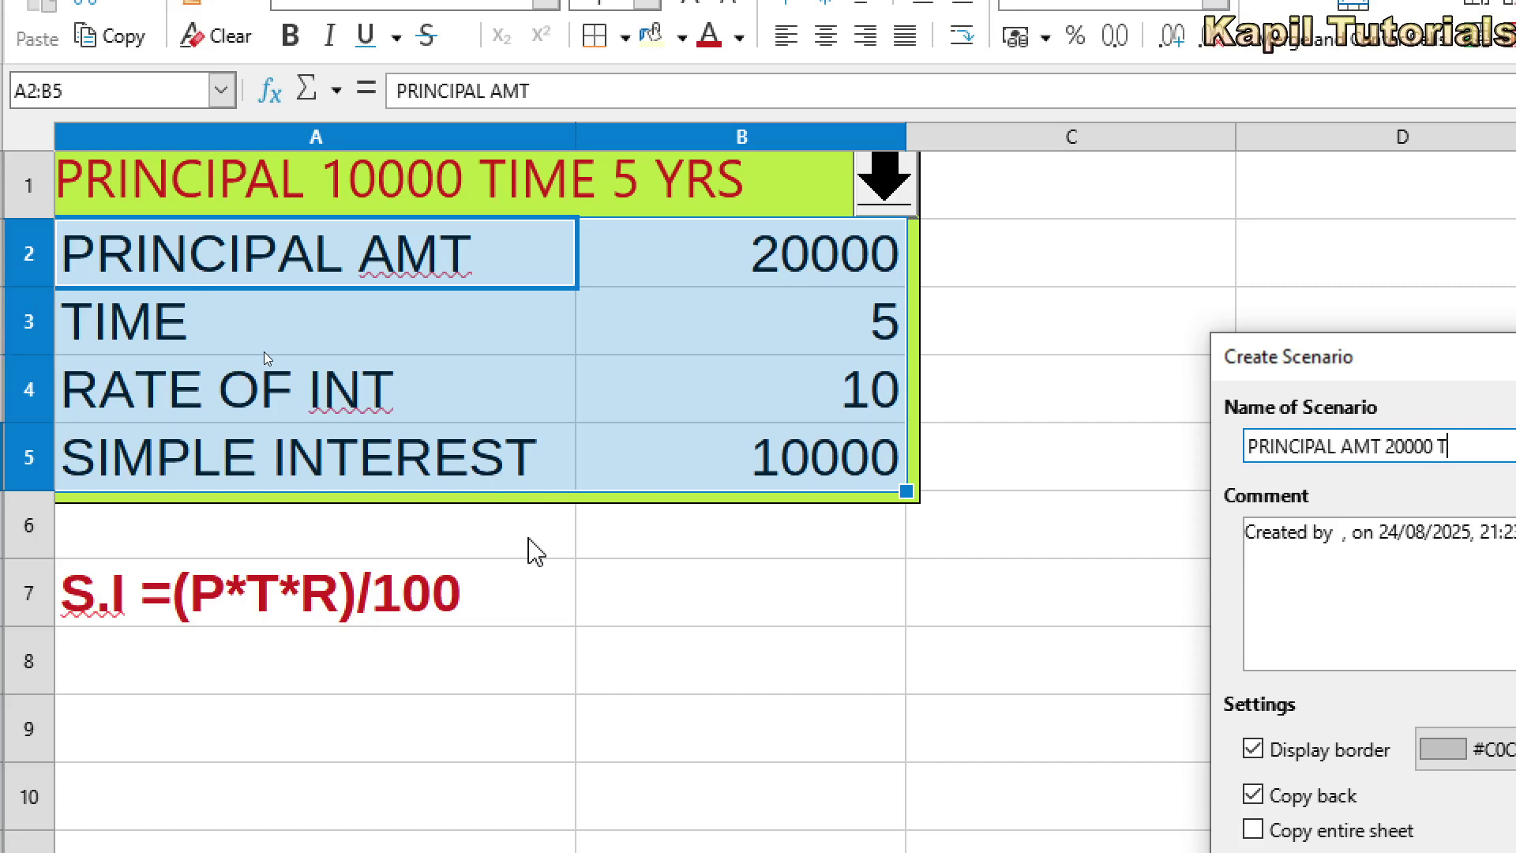
{"action": "type", "text": "IME 5YRS"}
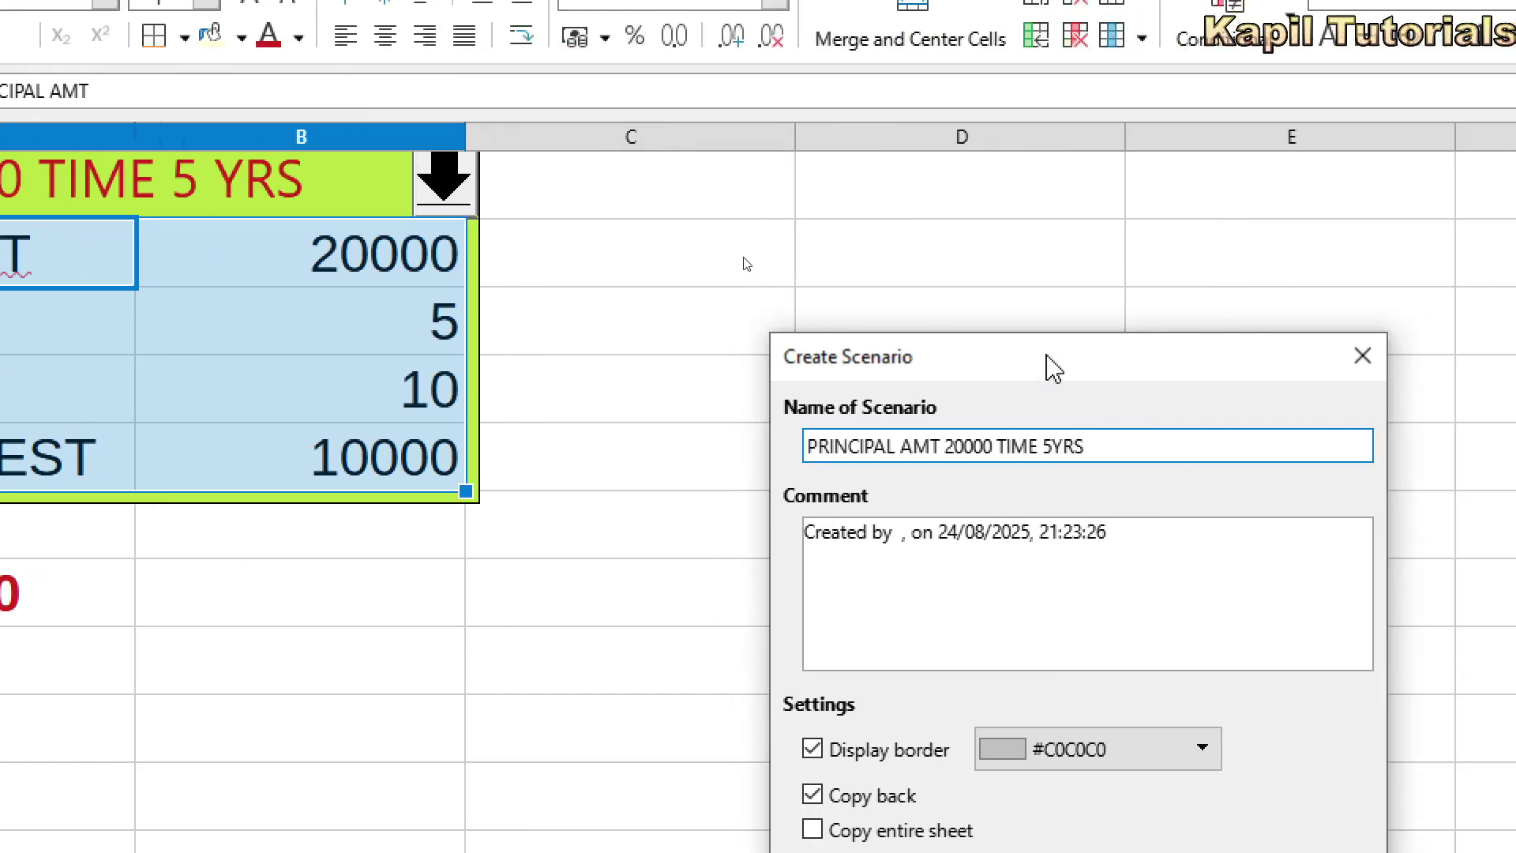
{"action": "left_click_drag", "start_coordinate": [1400, 333], "coordinate": [1400, 314]}
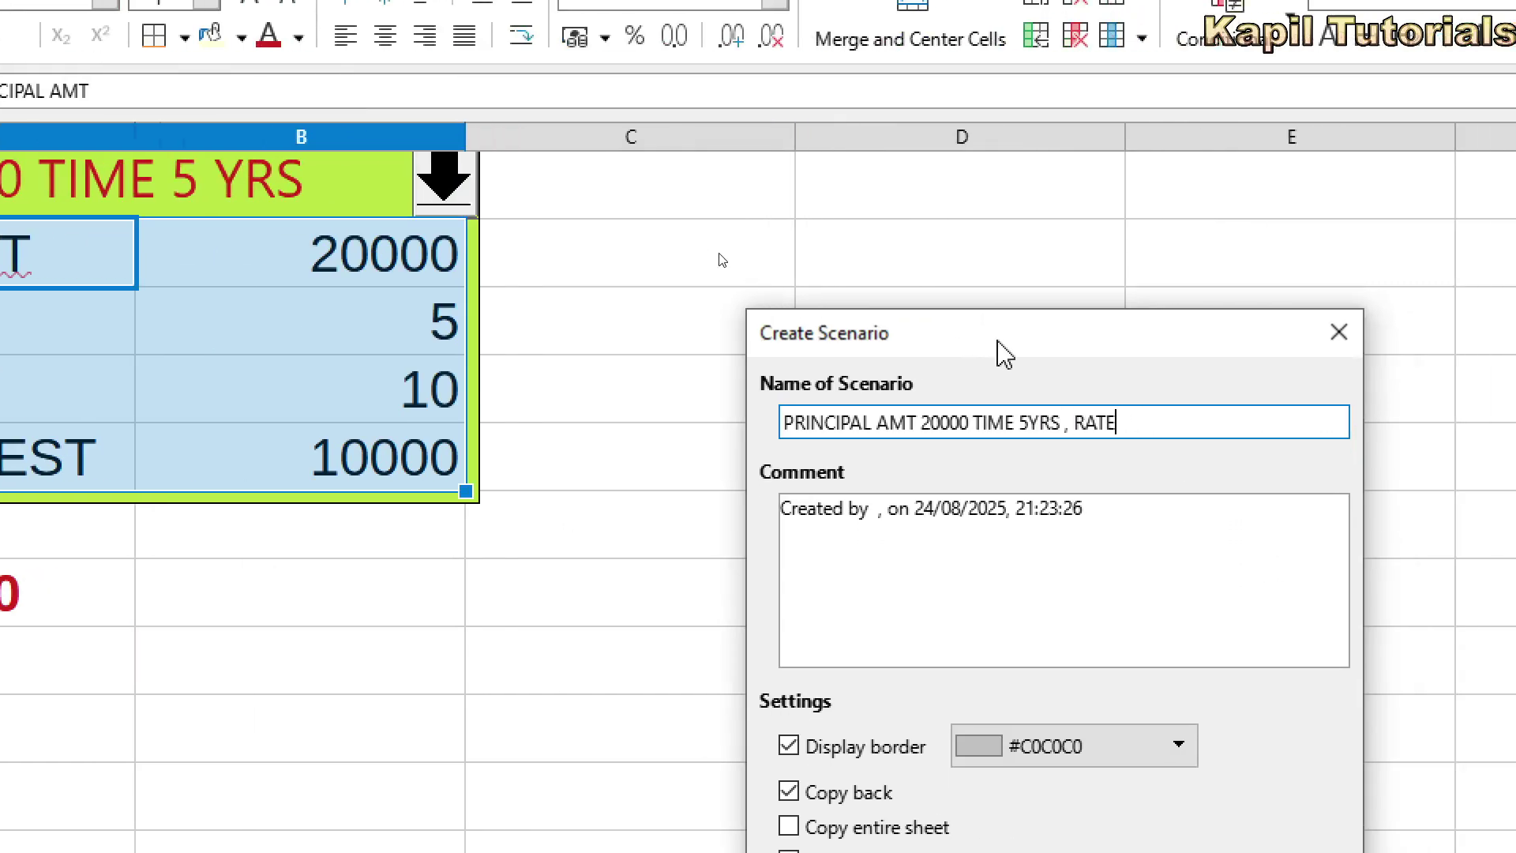
{"action": "type", "text": "OF INT 10"}
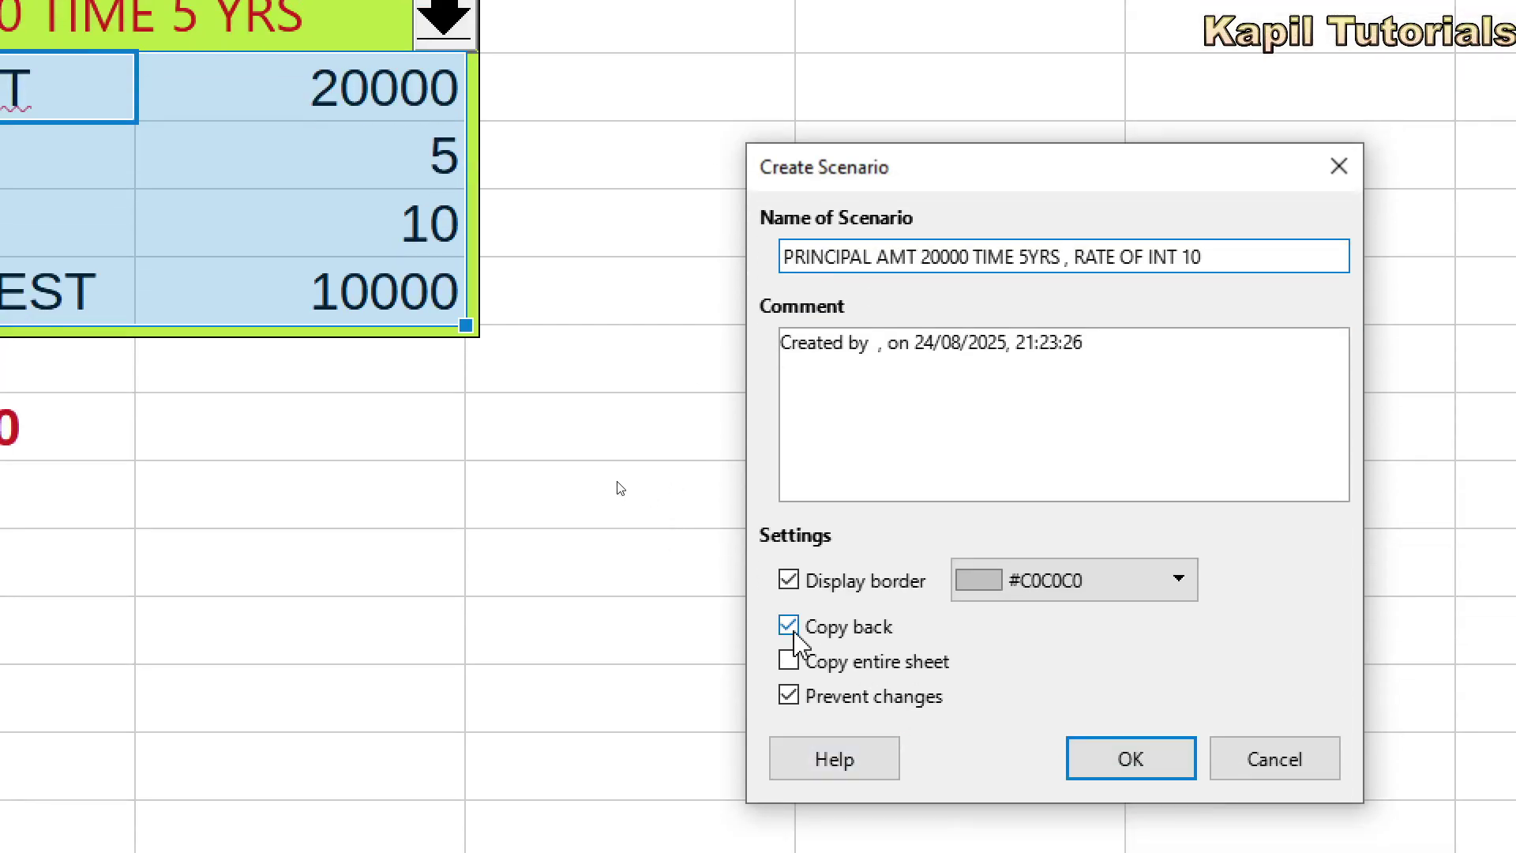
Step: Disable Copy back, set the border color to Light Gold 1 and create the scenario
{"action": "left_click", "coordinate": [789, 626]}
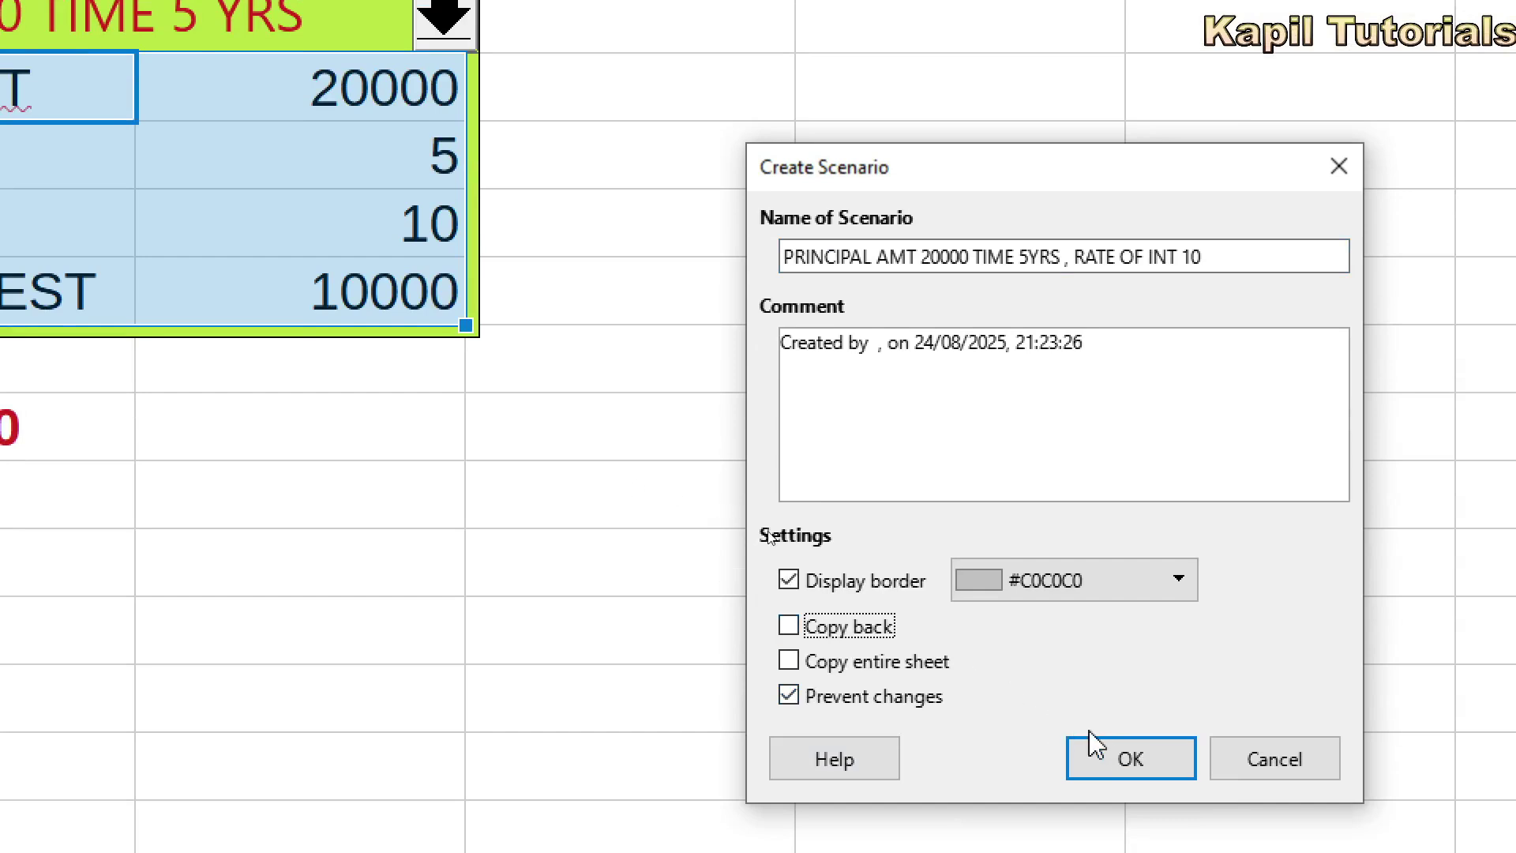
{"action": "left_click", "coordinate": [1081, 580]}
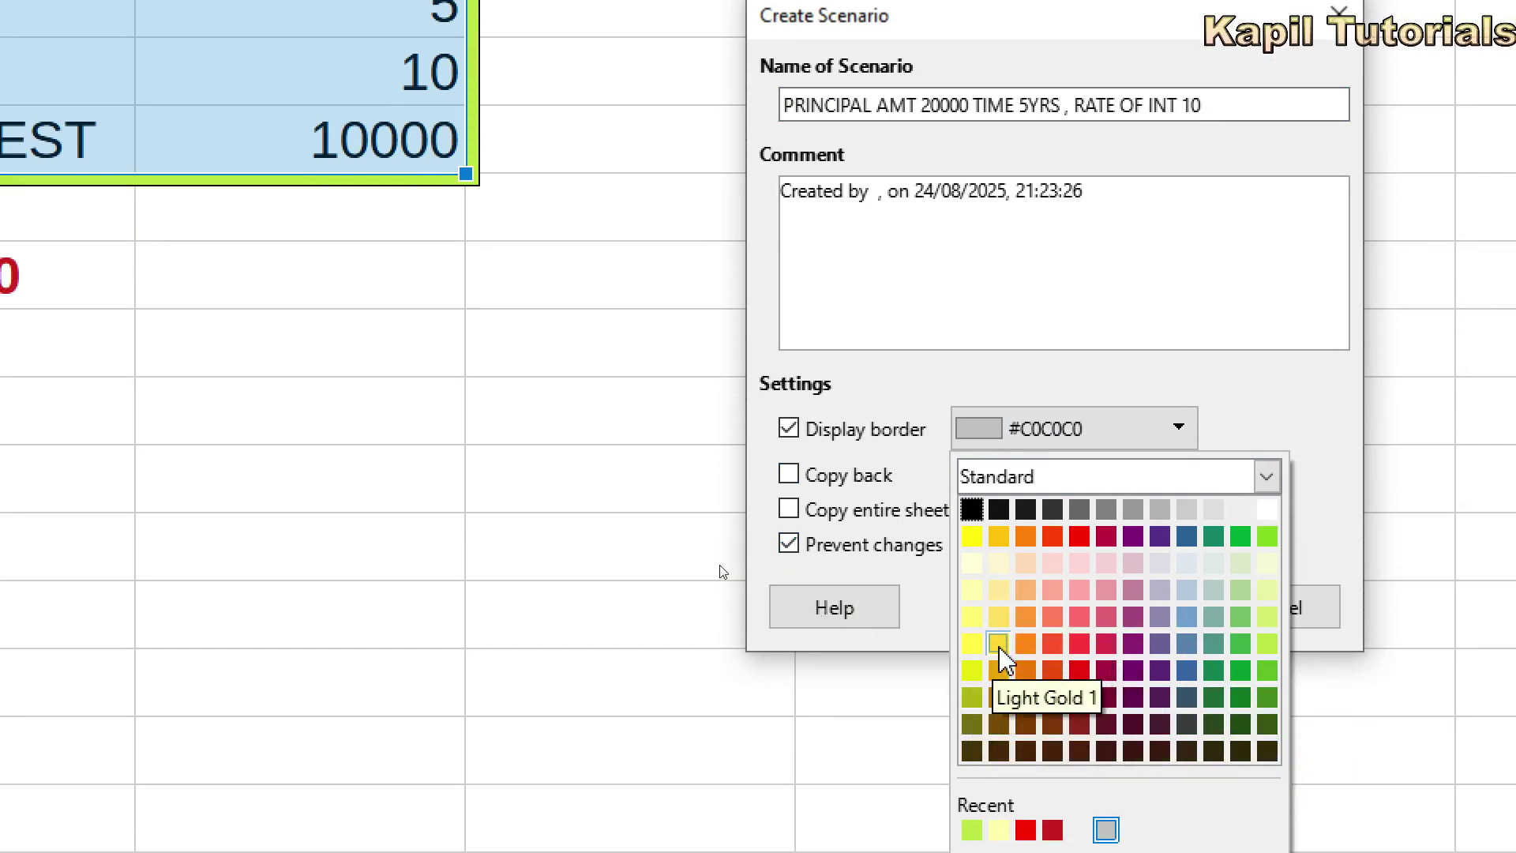
{"action": "left_click", "coordinate": [1000, 646]}
{"action": "left_click", "coordinate": [1125, 620]}
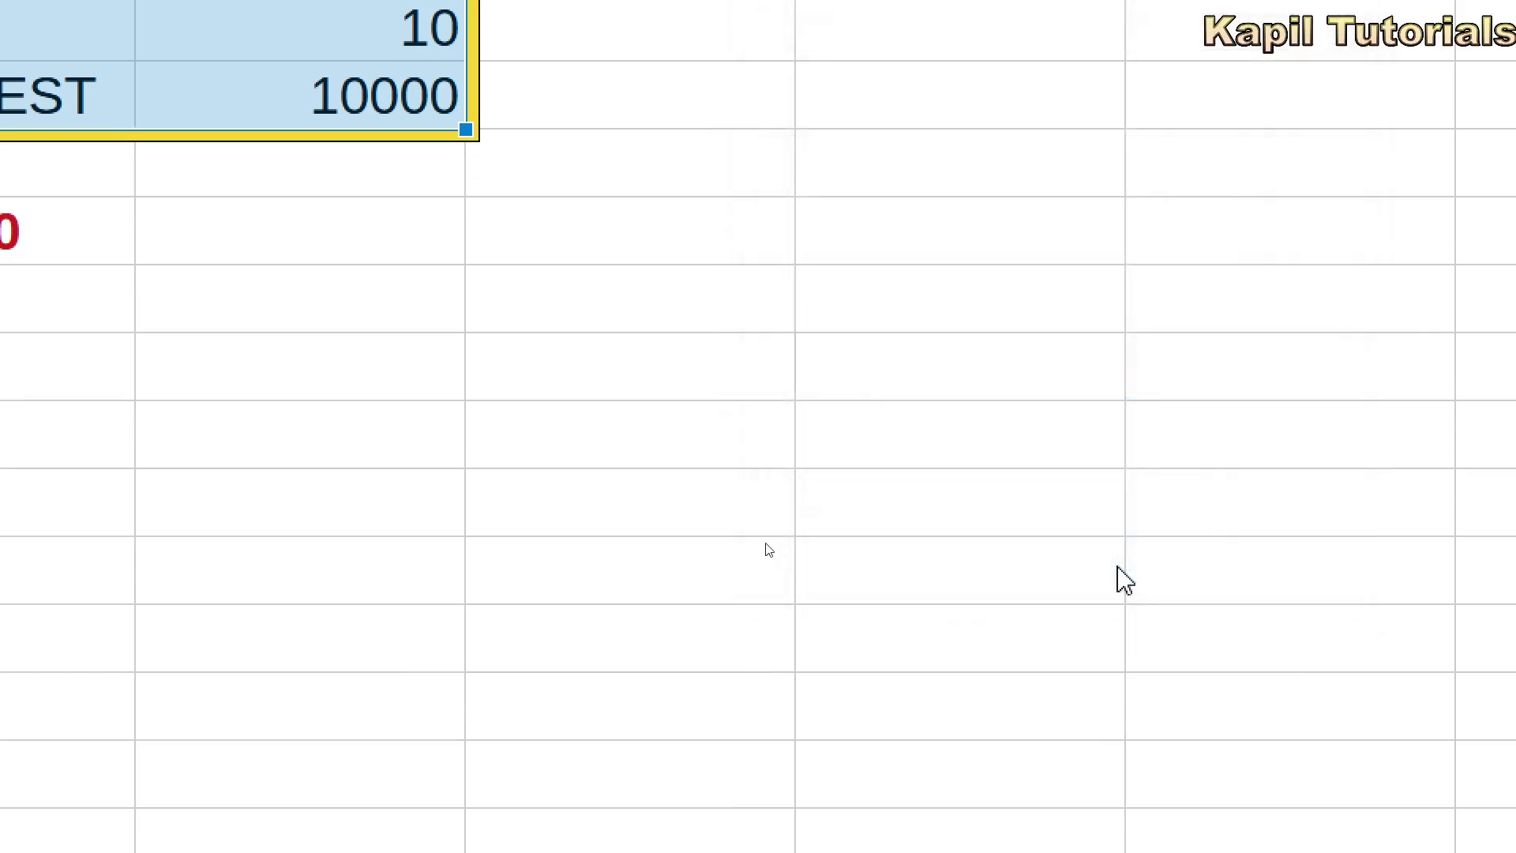
Step: Switch the table through the 10000, 5000 and 1000 principal scenarios and back to the 20000 one to compare their values
{"action": "left_click", "coordinate": [883, 207]}
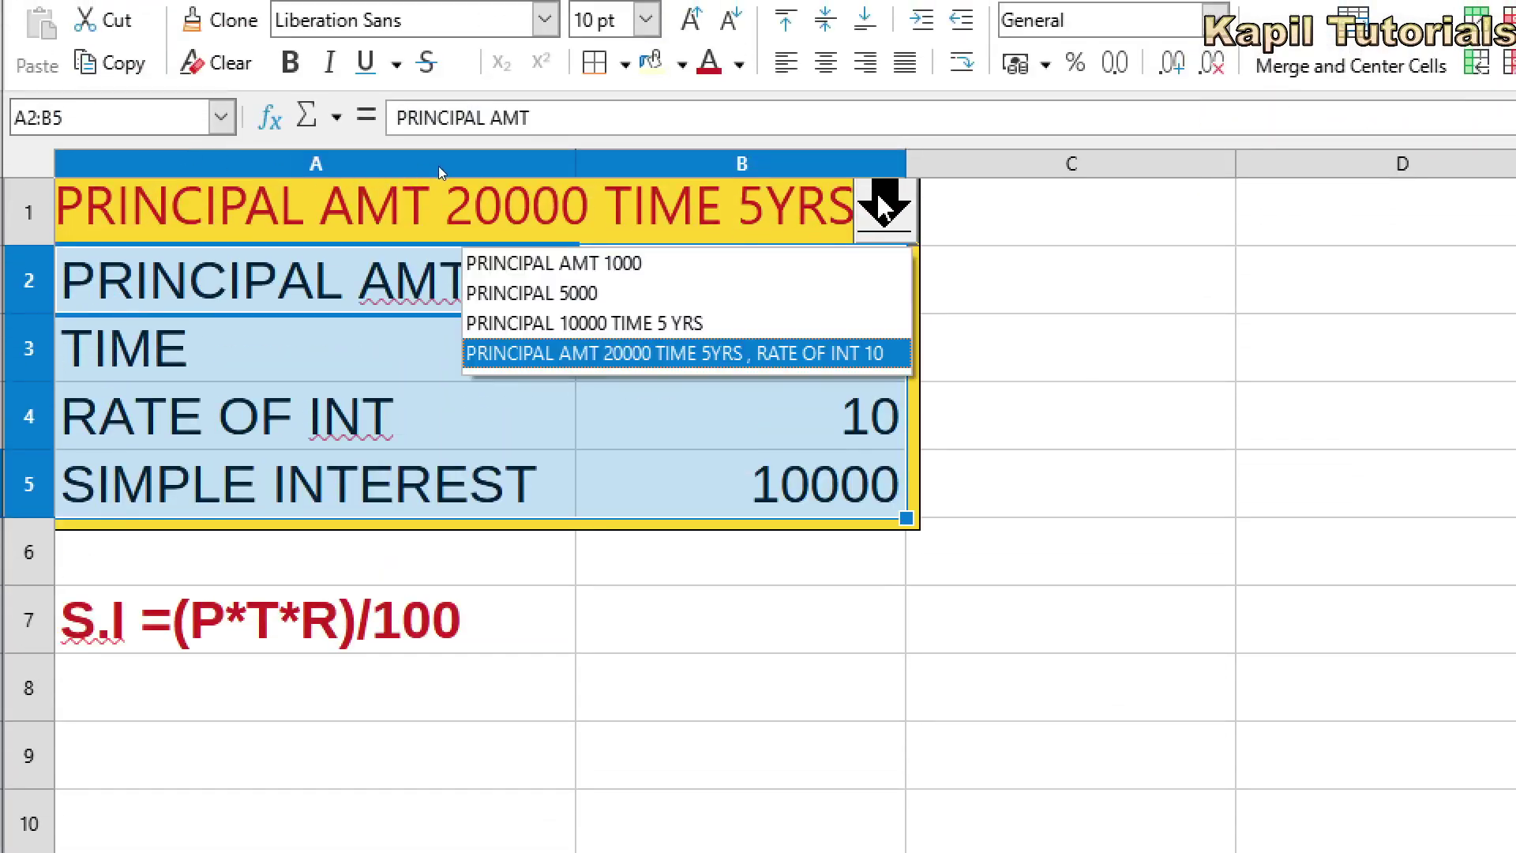
{"action": "left_click", "coordinate": [648, 323]}
{"action": "left_click", "coordinate": [888, 210]}
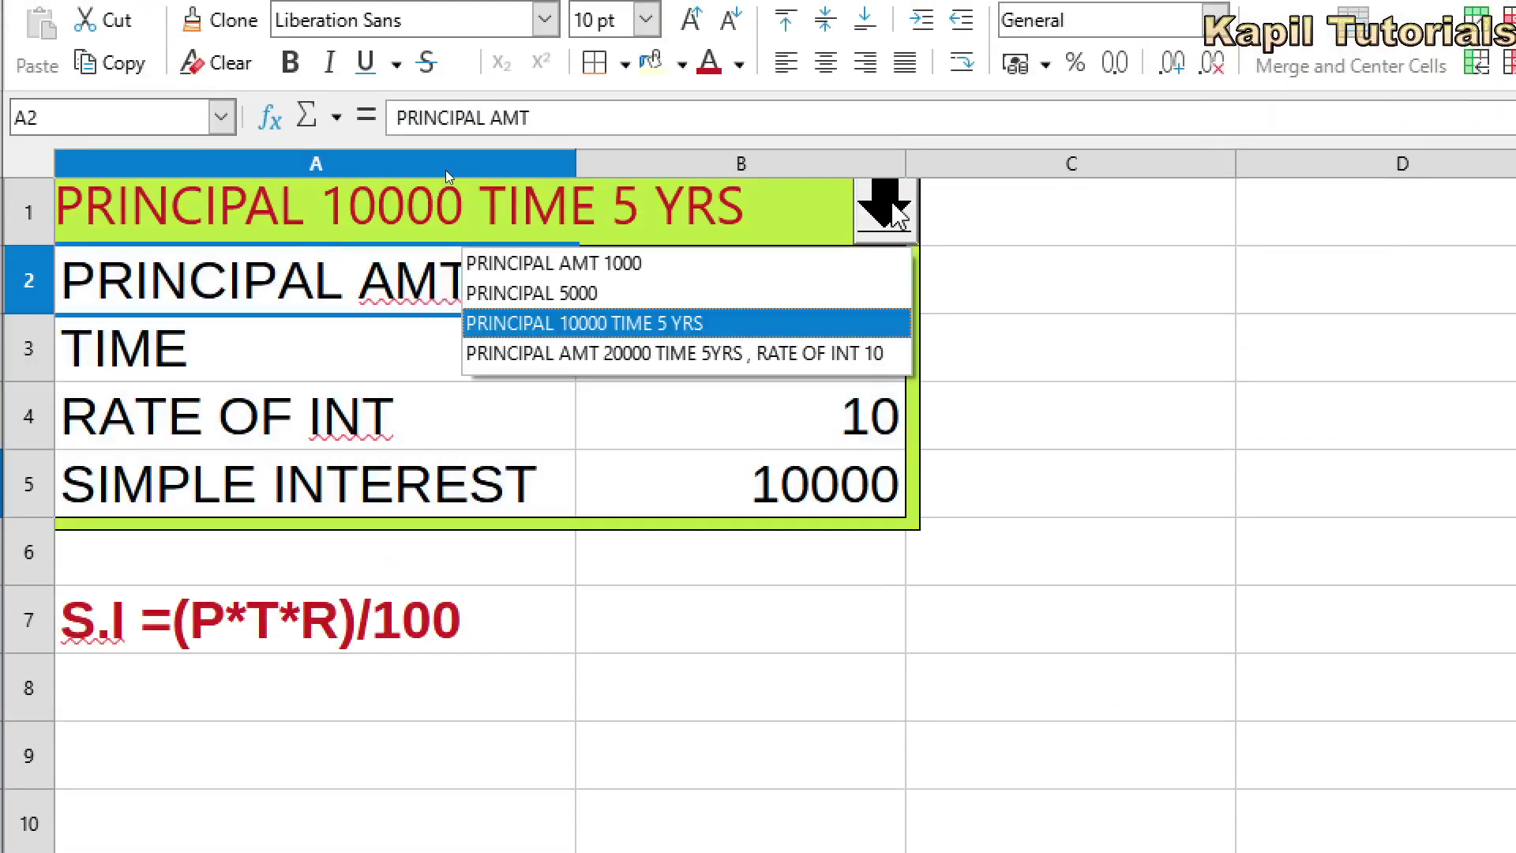
{"action": "left_click", "coordinate": [676, 294]}
{"action": "left_click", "coordinate": [884, 207]}
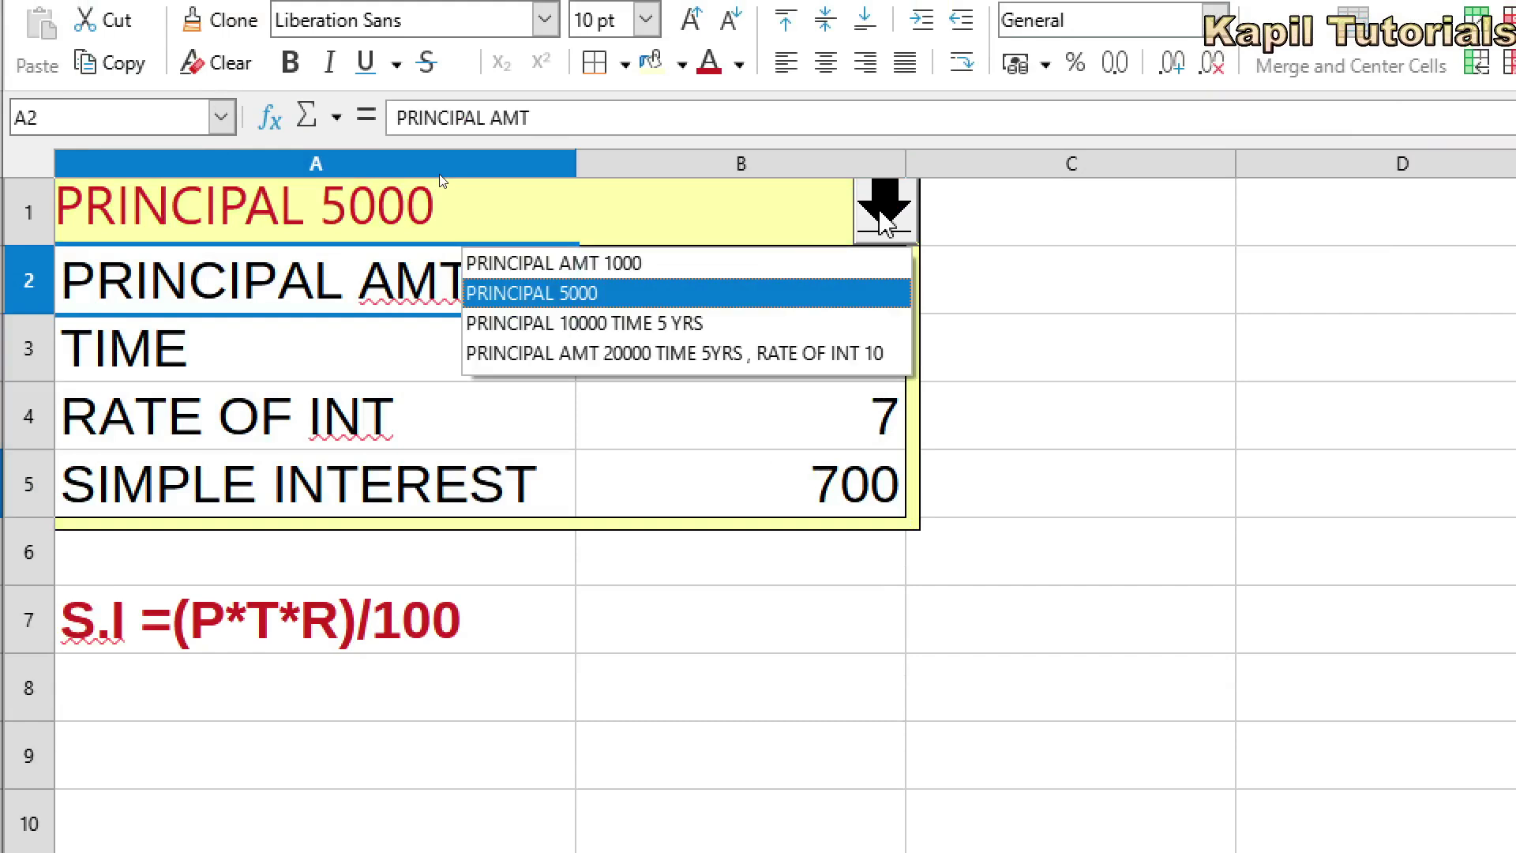
{"action": "left_click", "coordinate": [700, 270]}
{"action": "left_click", "coordinate": [884, 207]}
{"action": "left_click", "coordinate": [715, 353]}
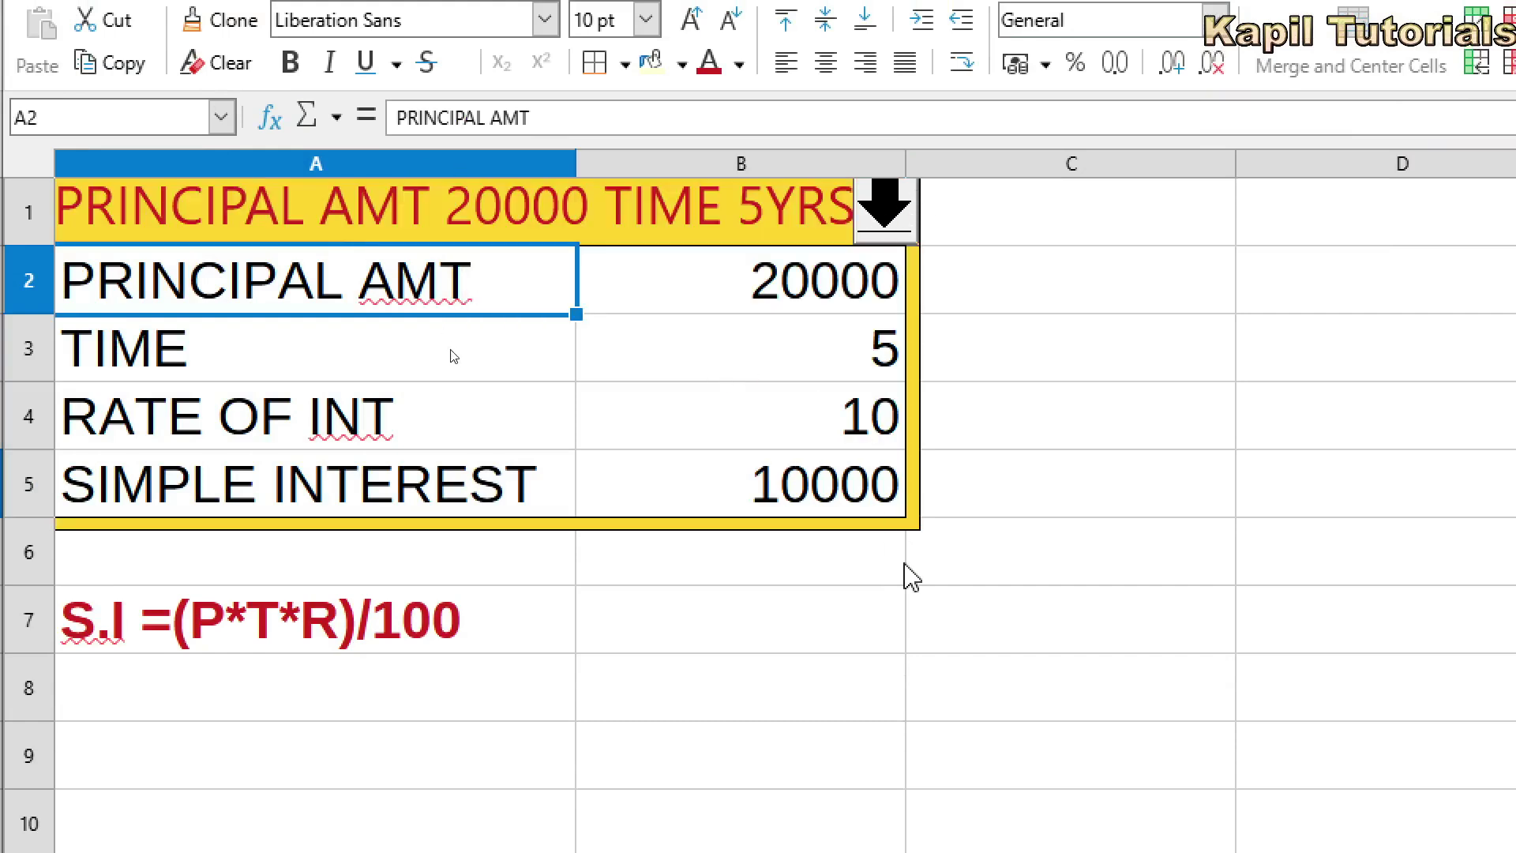
Step: Overwrite the simple interest in cell B5 with 500, and reapply the PRINCIPAL AMT 20000 scenario to discard the change
{"action": "left_click", "coordinate": [780, 485]}
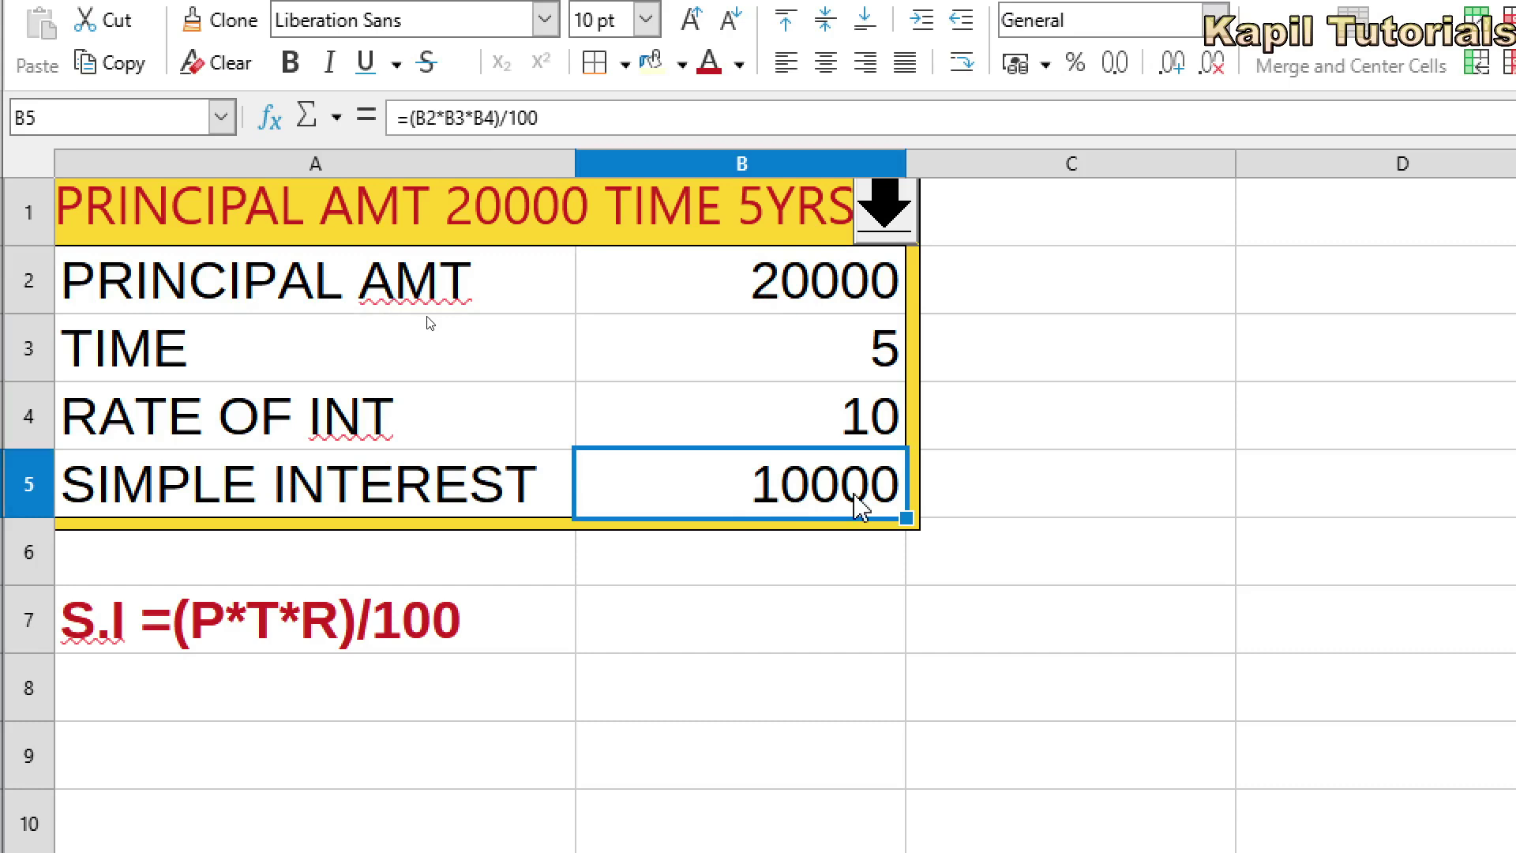
{"action": "type", "text": "500"}
{"action": "key", "text": "Return"}
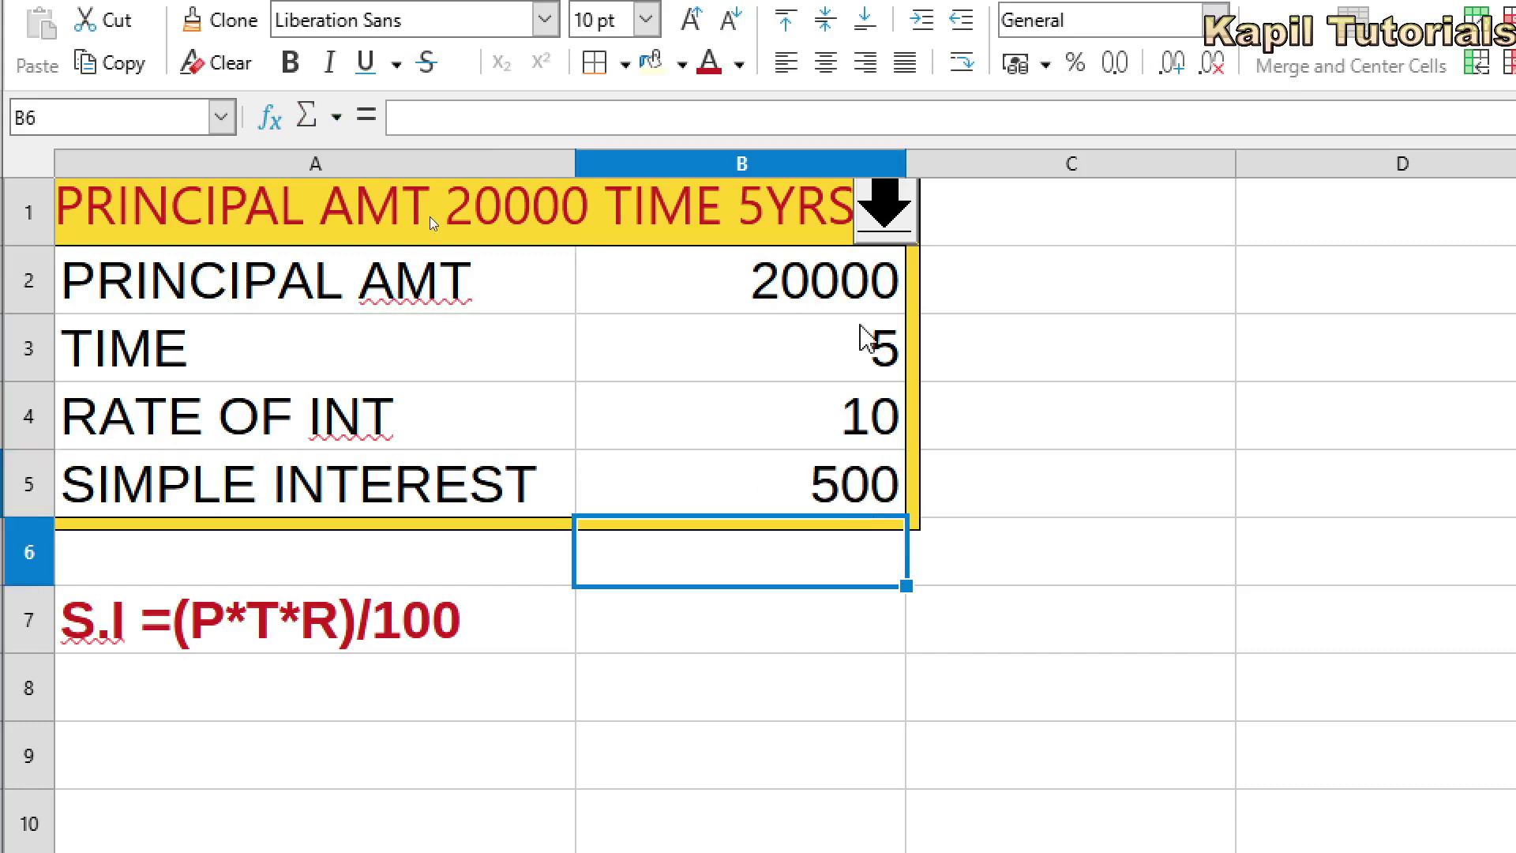
{"action": "left_click", "coordinate": [883, 207]}
{"action": "left_click", "coordinate": [722, 353]}
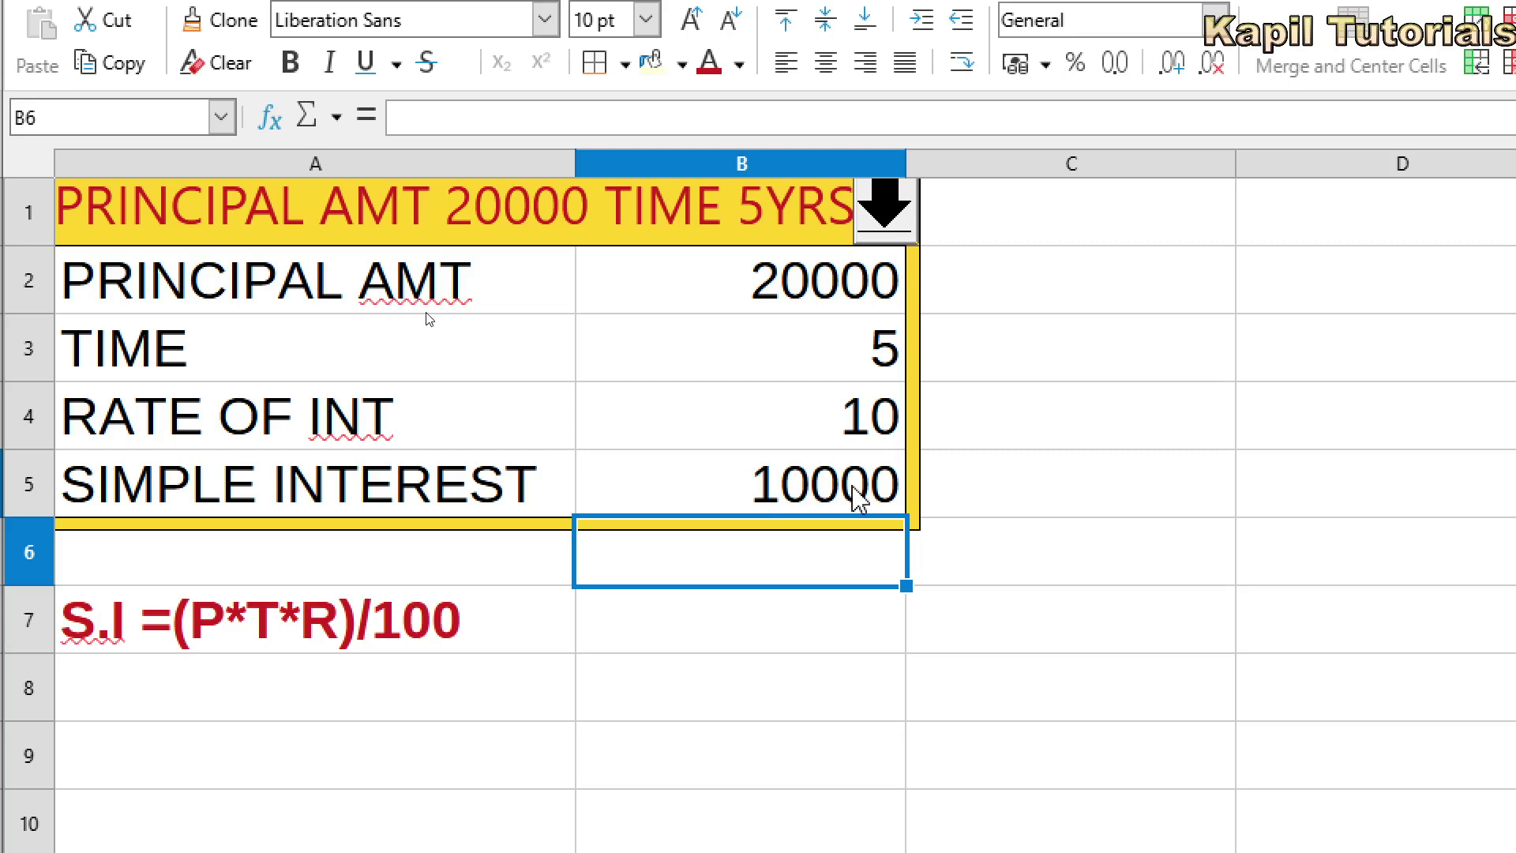
Step: Set the time in cell B3 to 4 within the PRINCIPAL AMT 20000 scenario
{"action": "left_click", "coordinate": [851, 354]}
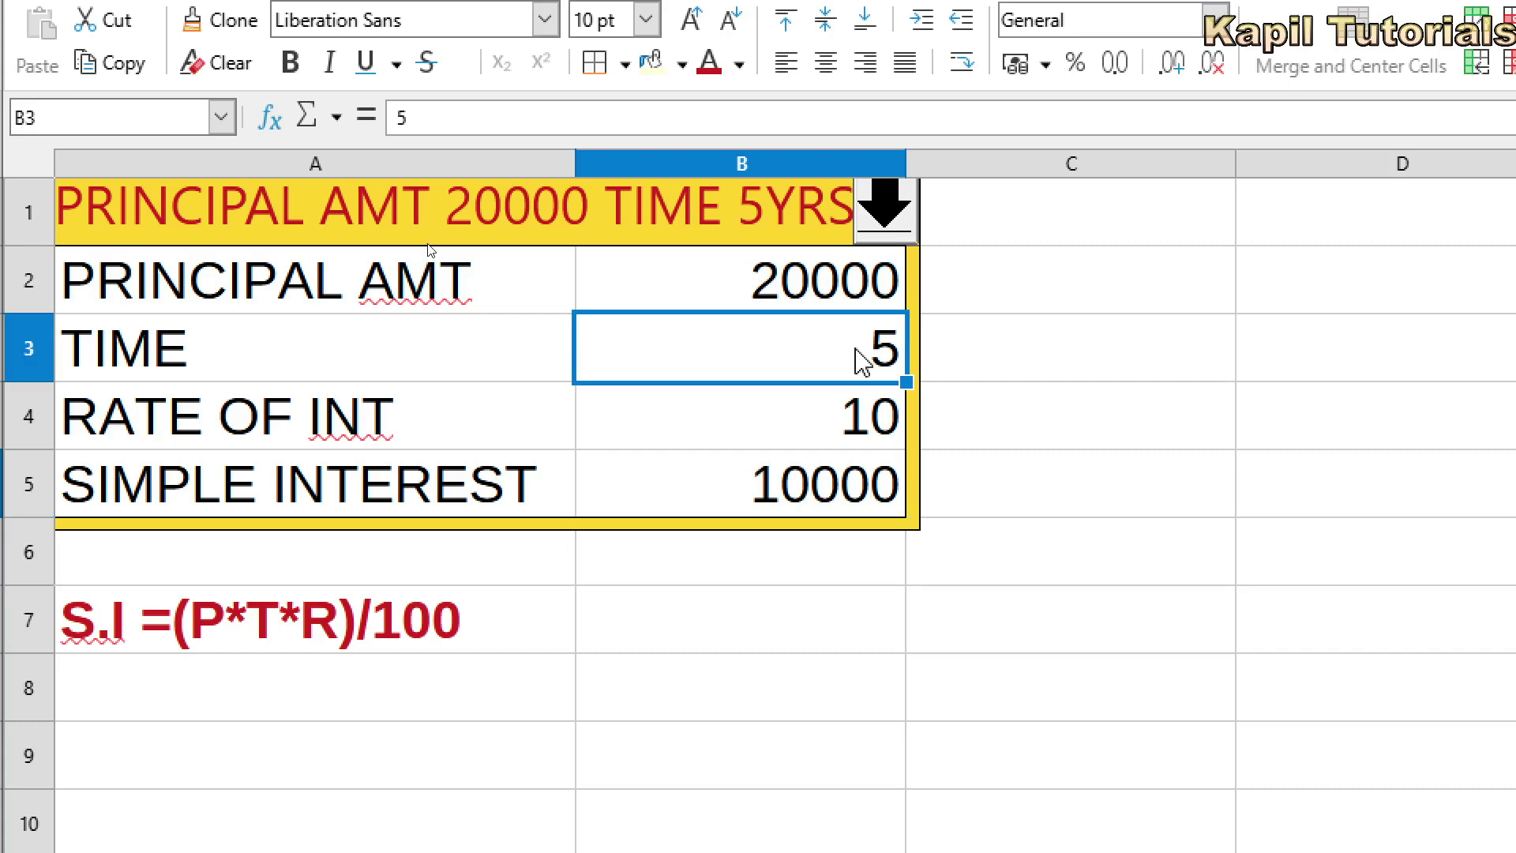
{"action": "type", "text": "4"}
{"action": "key", "text": "Return"}
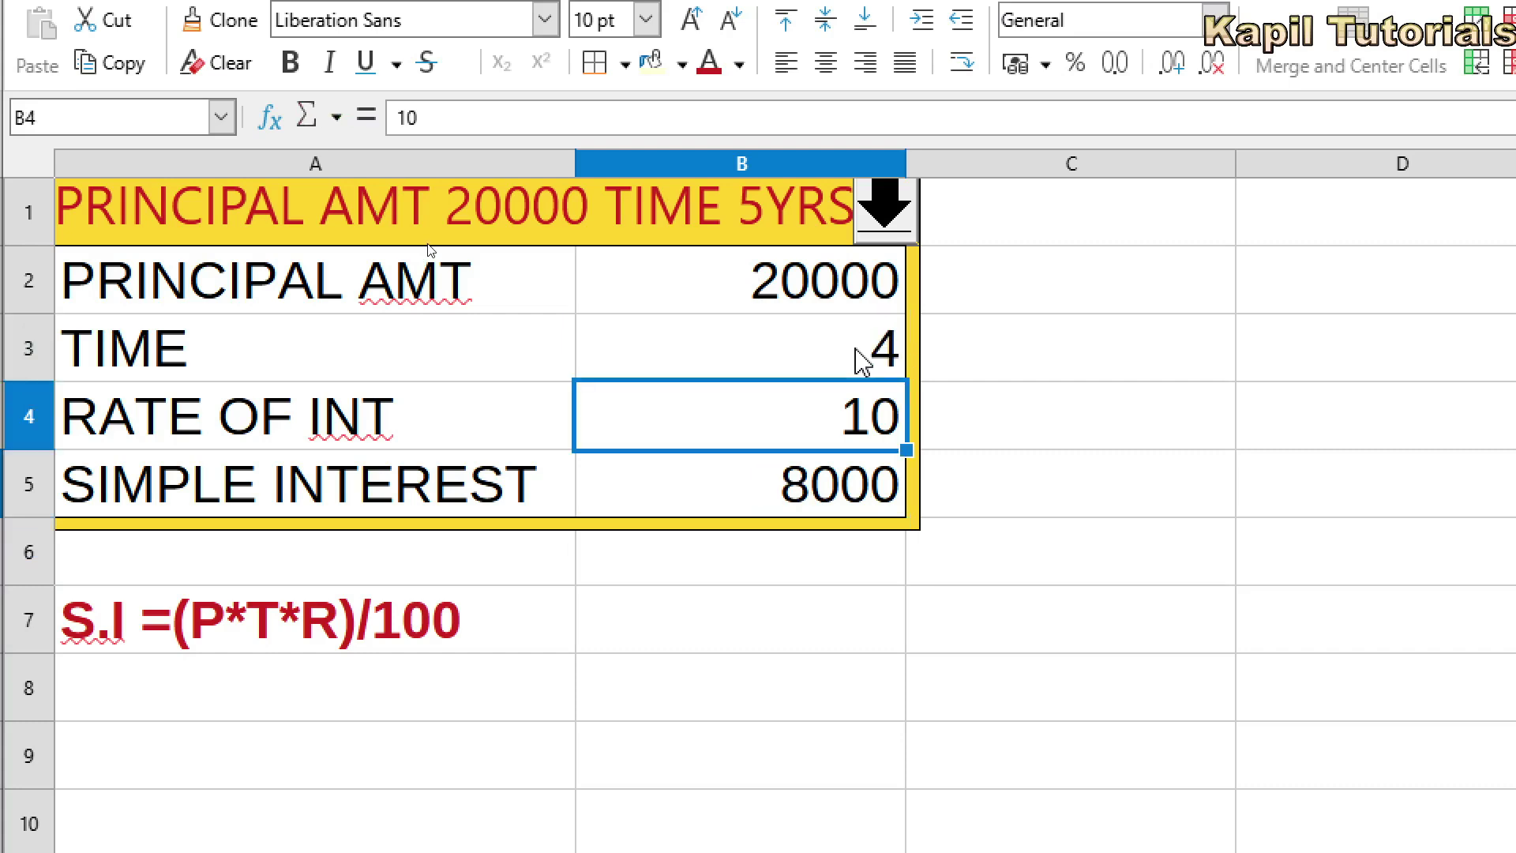
Step: Reapply the PRINCIPAL AMT 20000 scenario to discard the time change, and check the principal in cell B2
{"action": "left_click", "coordinate": [885, 209]}
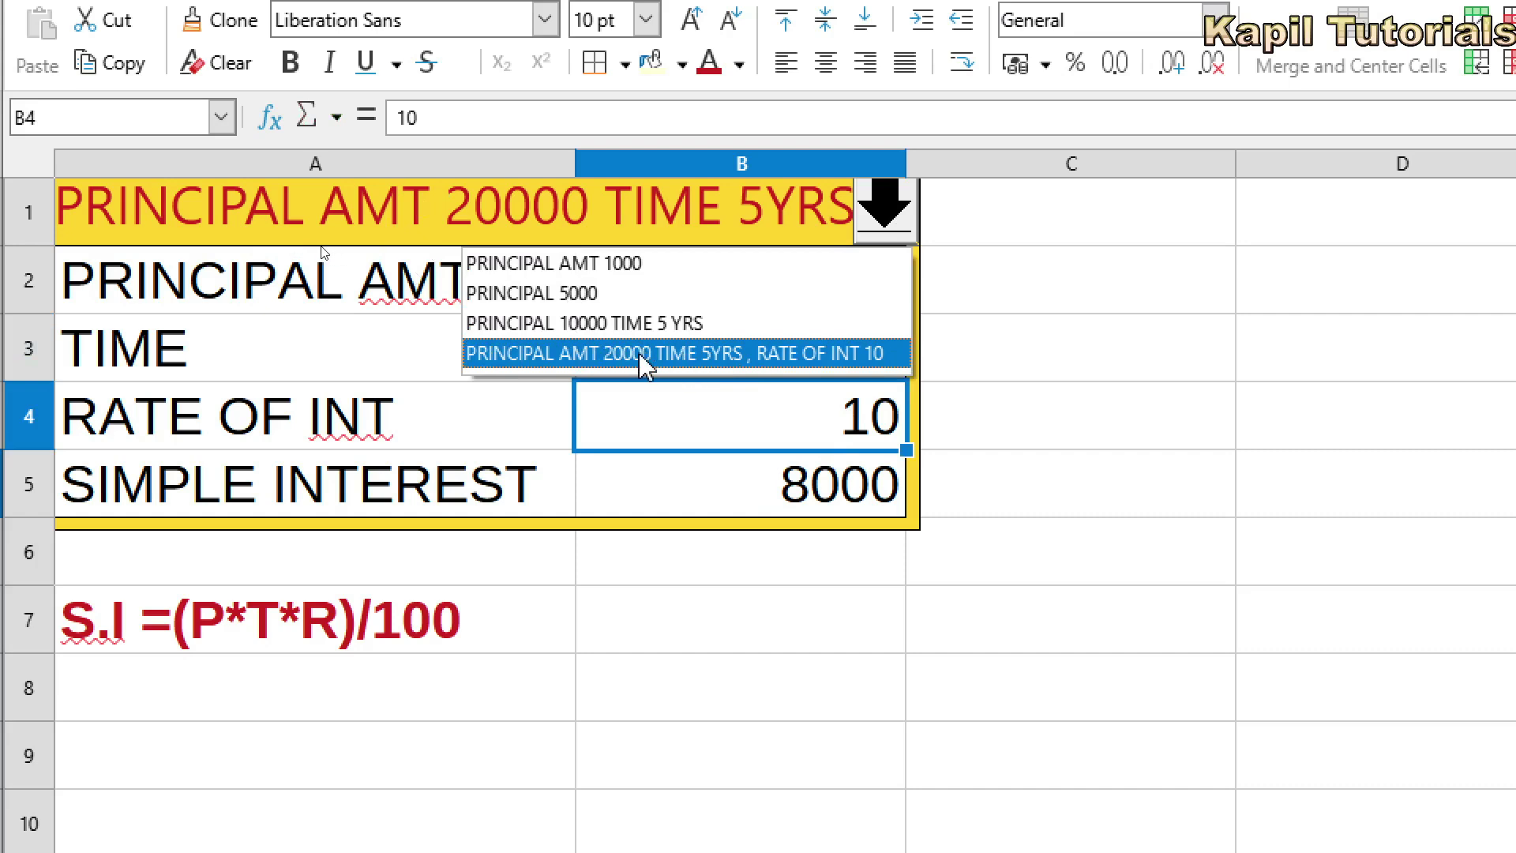
{"action": "left_click", "coordinate": [727, 360]}
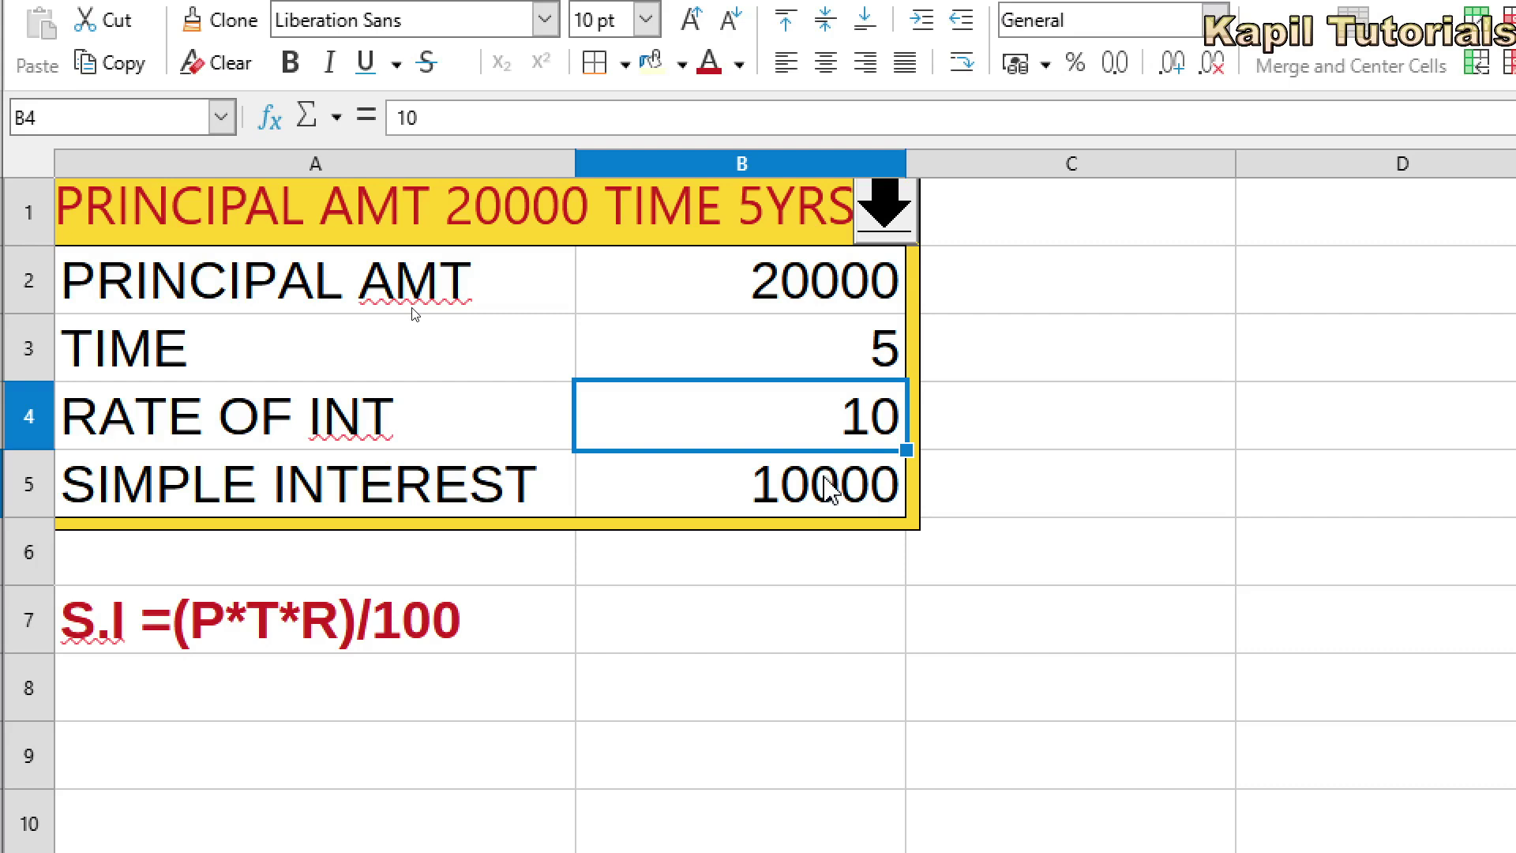
{"action": "left_click_drag", "start_coordinate": [160, 294], "coordinate": [735, 481]}
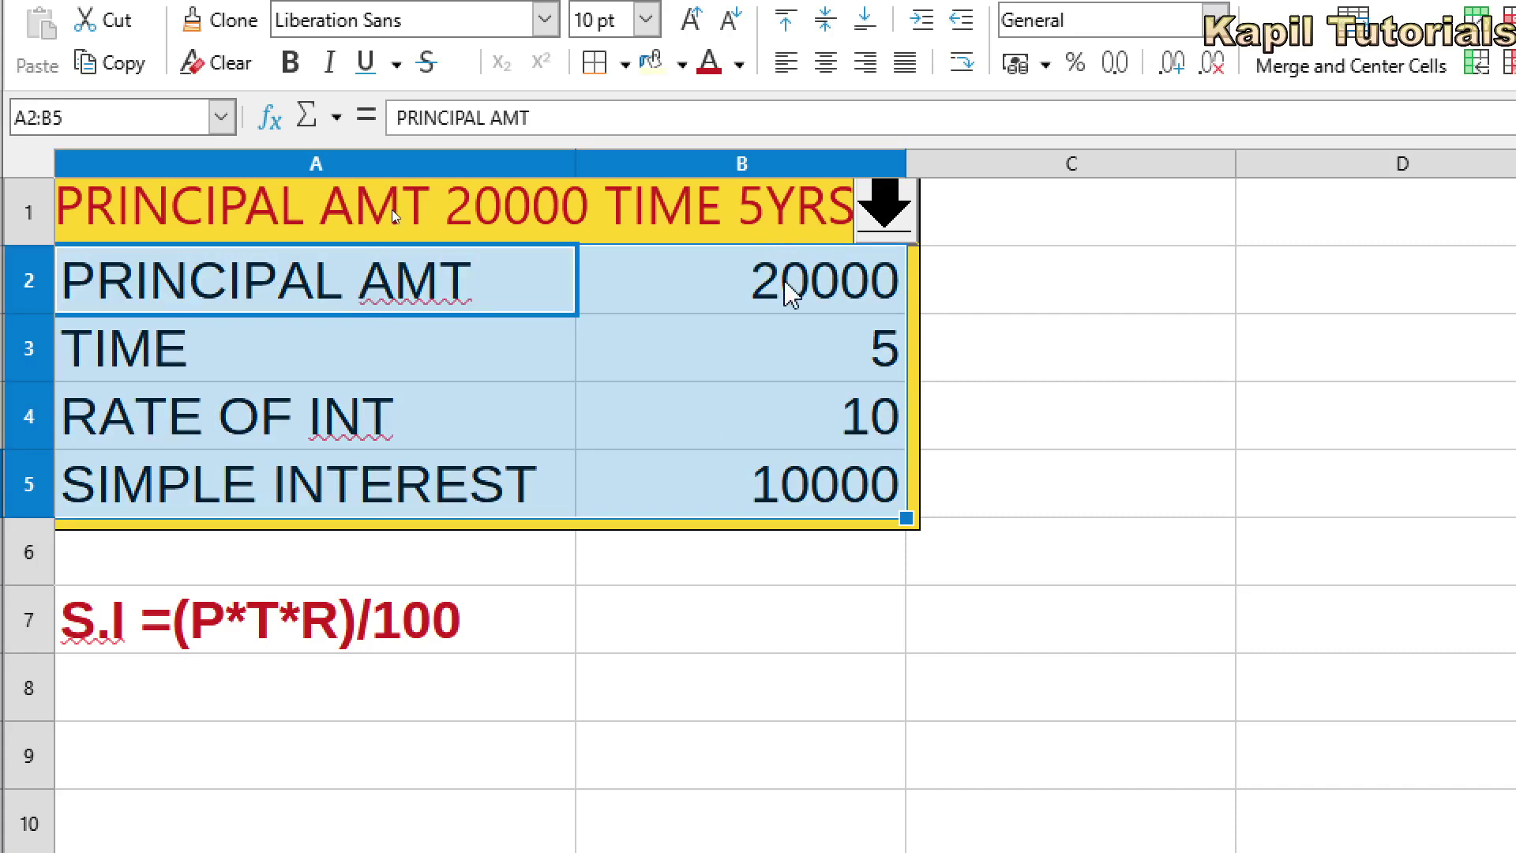
{"action": "left_click", "coordinate": [817, 294]}
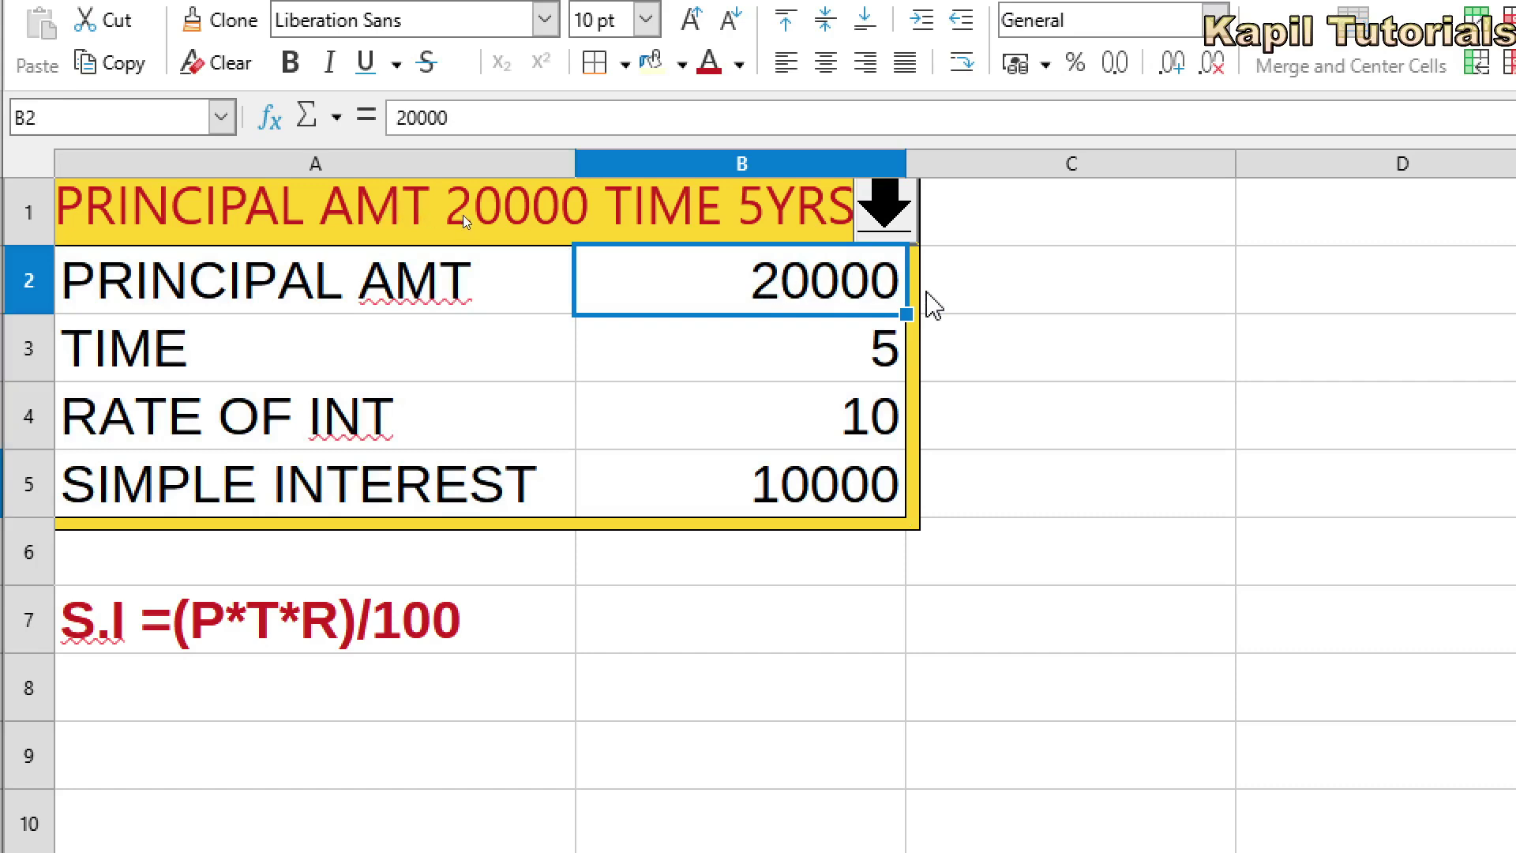
Step: Set the rate of interest in cell B4 to 12
{"action": "left_click", "coordinate": [819, 412]}
{"action": "type", "text": "12"}
{"action": "key", "text": "Return"}
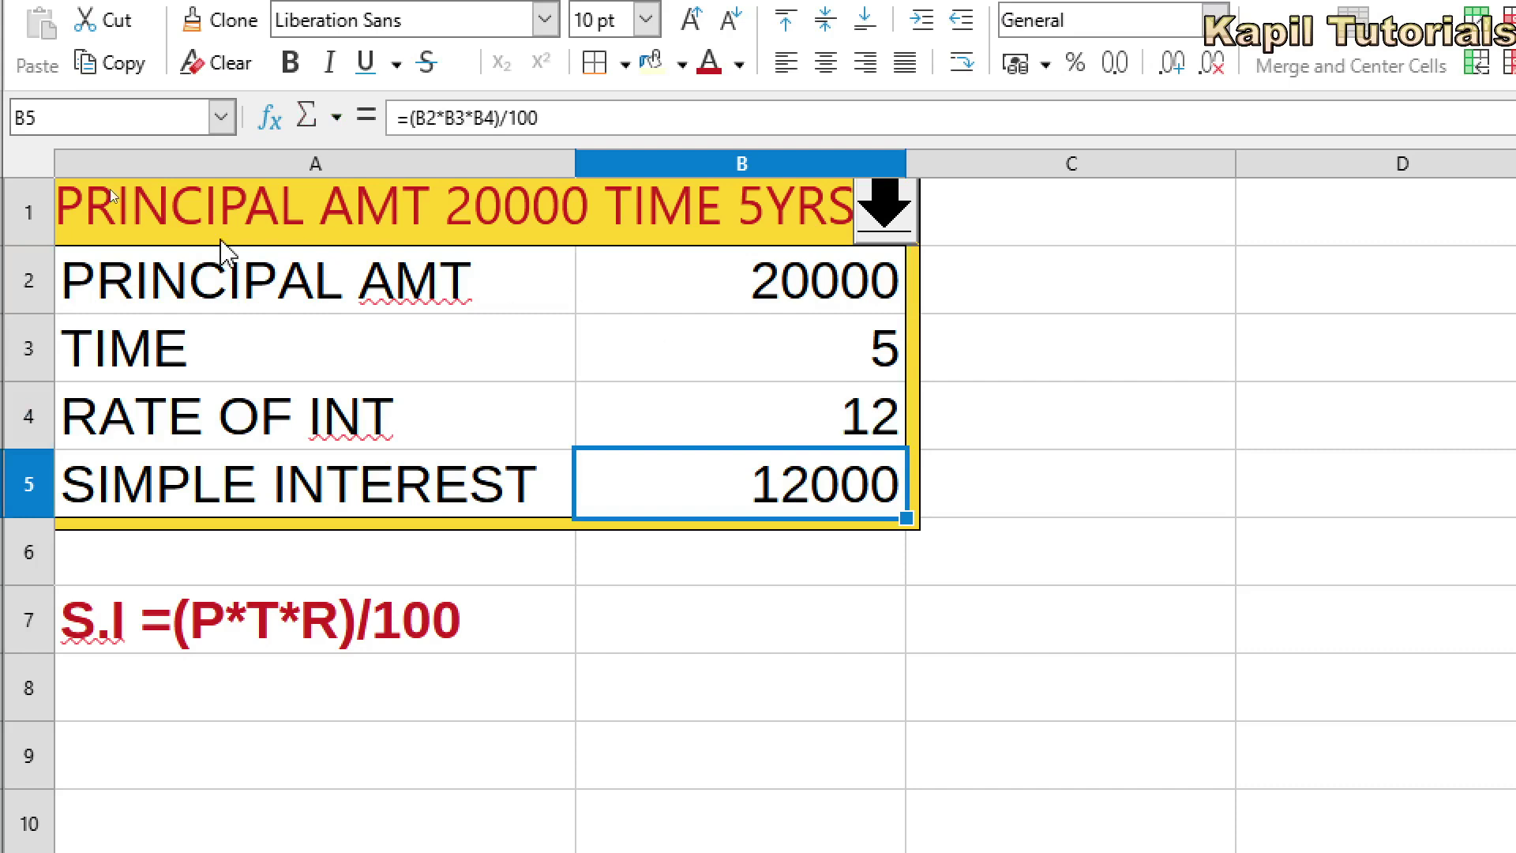
Step: Create a scenario from A2:B5 named "P = 20000, T = 5, R = 12", keeping Copy back enabled and the #C0C0C0 border
{"action": "left_click_drag", "start_coordinate": [194, 276], "coordinate": [735, 474]}
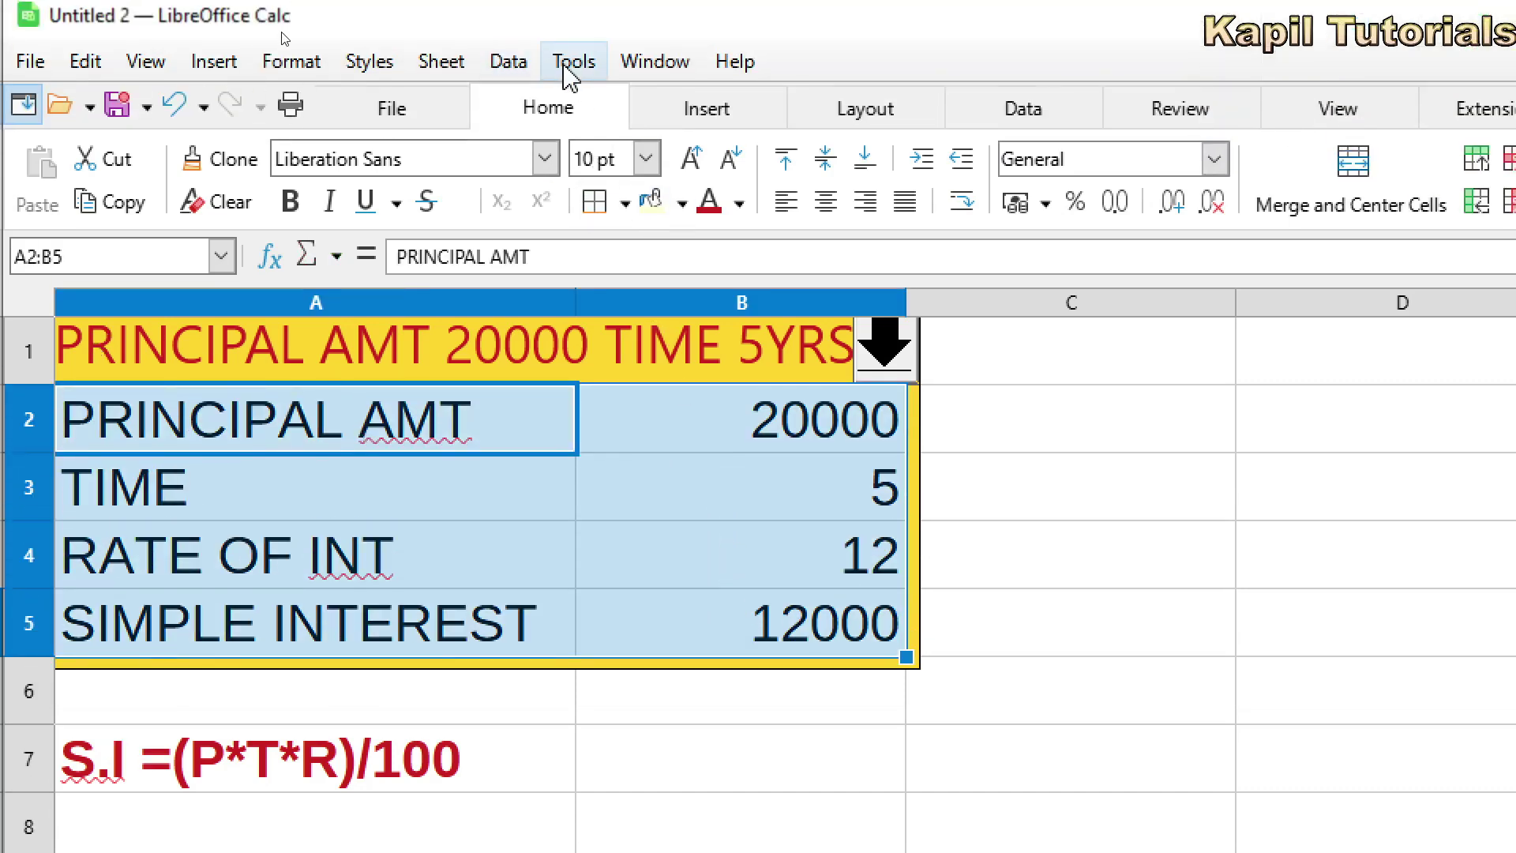
{"action": "left_click", "coordinate": [567, 70]}
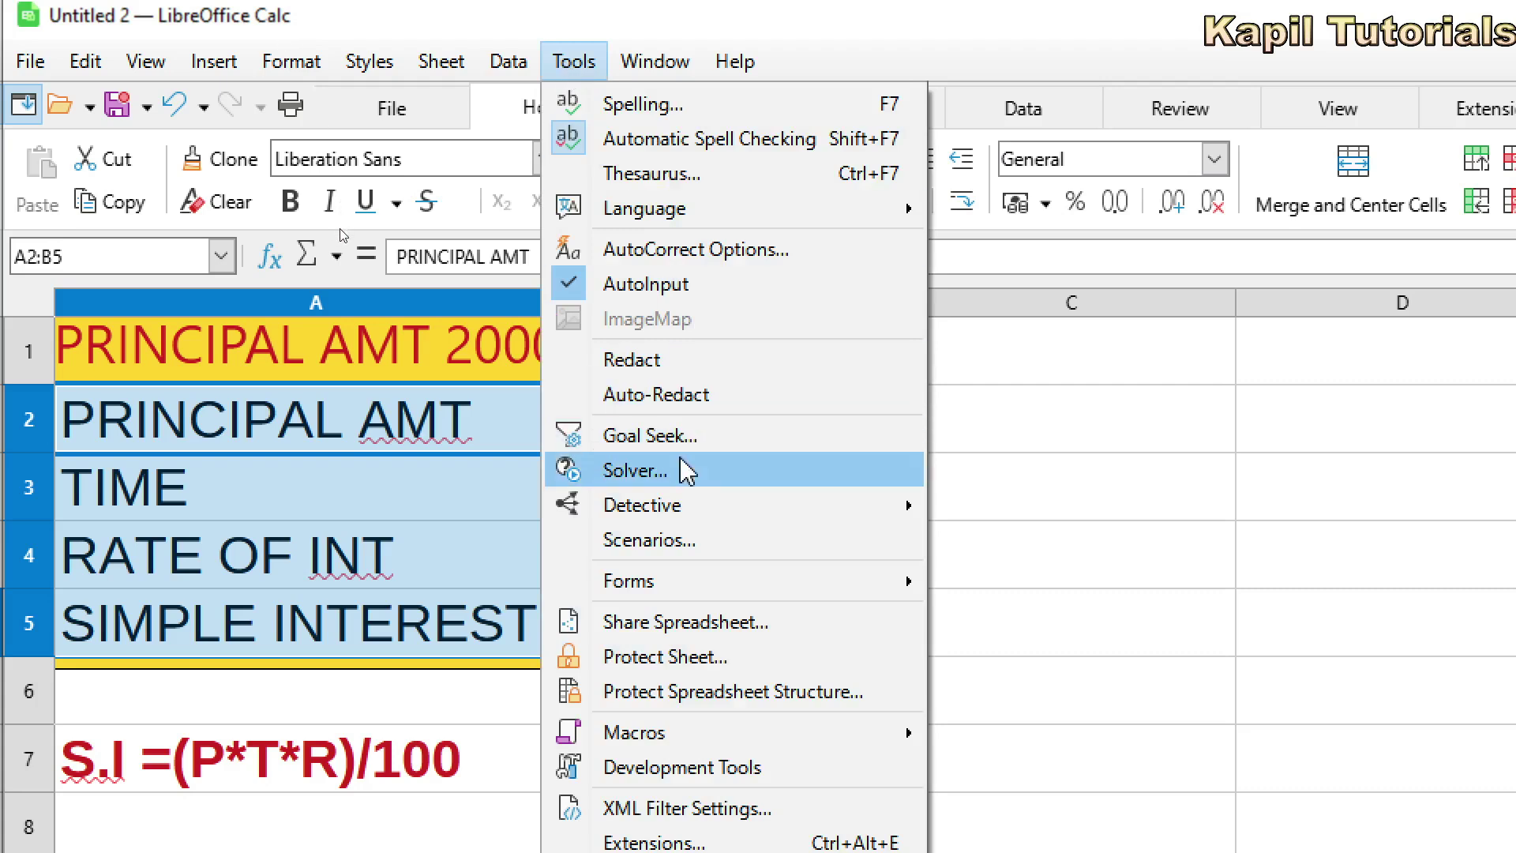
{"action": "left_click", "coordinate": [671, 543]}
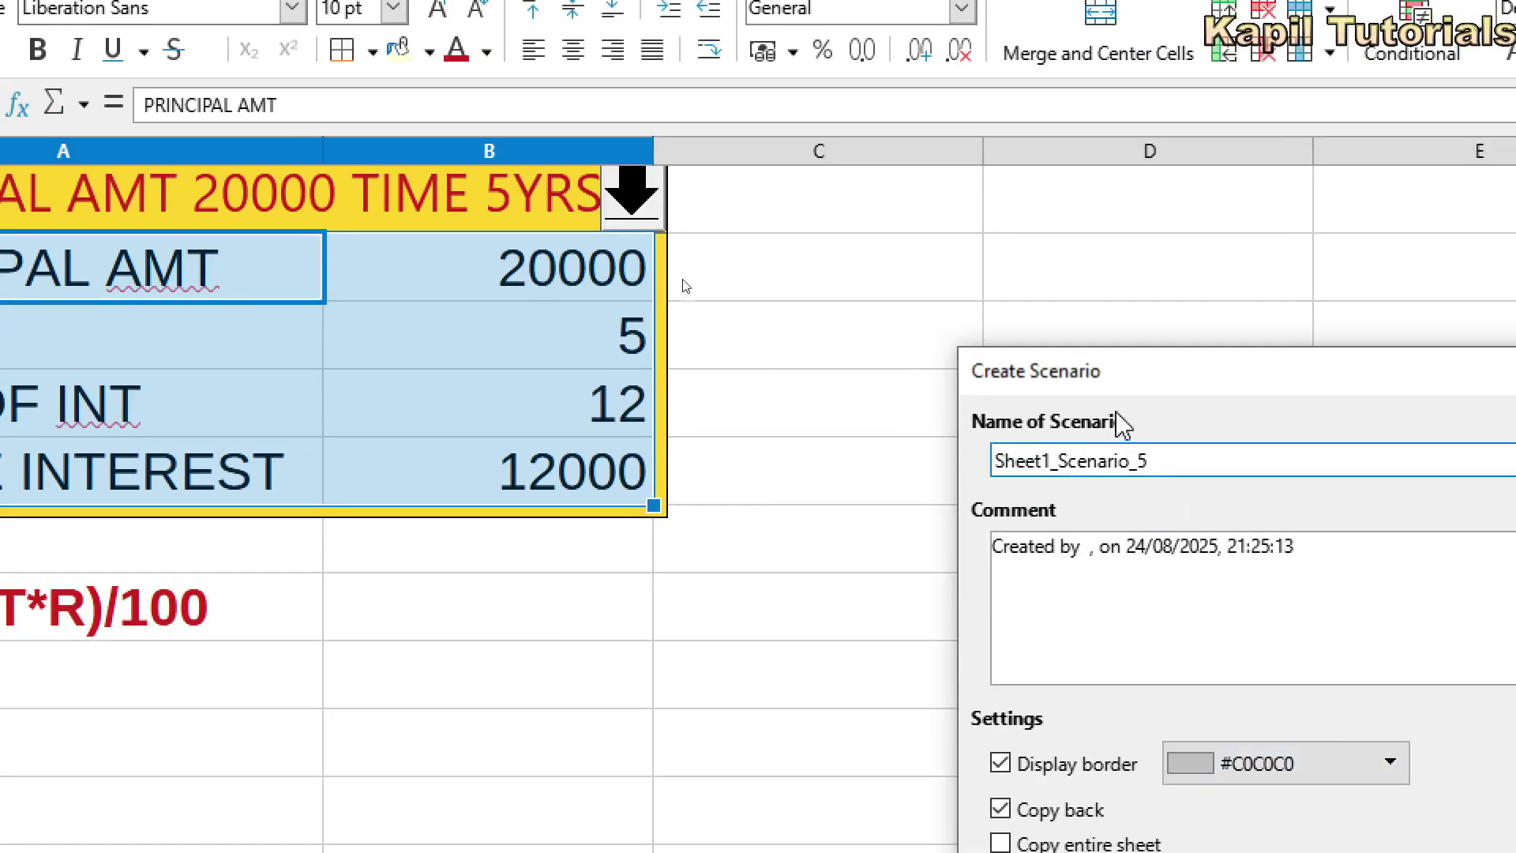
{"action": "left_click_drag", "start_coordinate": [944, 315], "coordinate": [632, 298]}
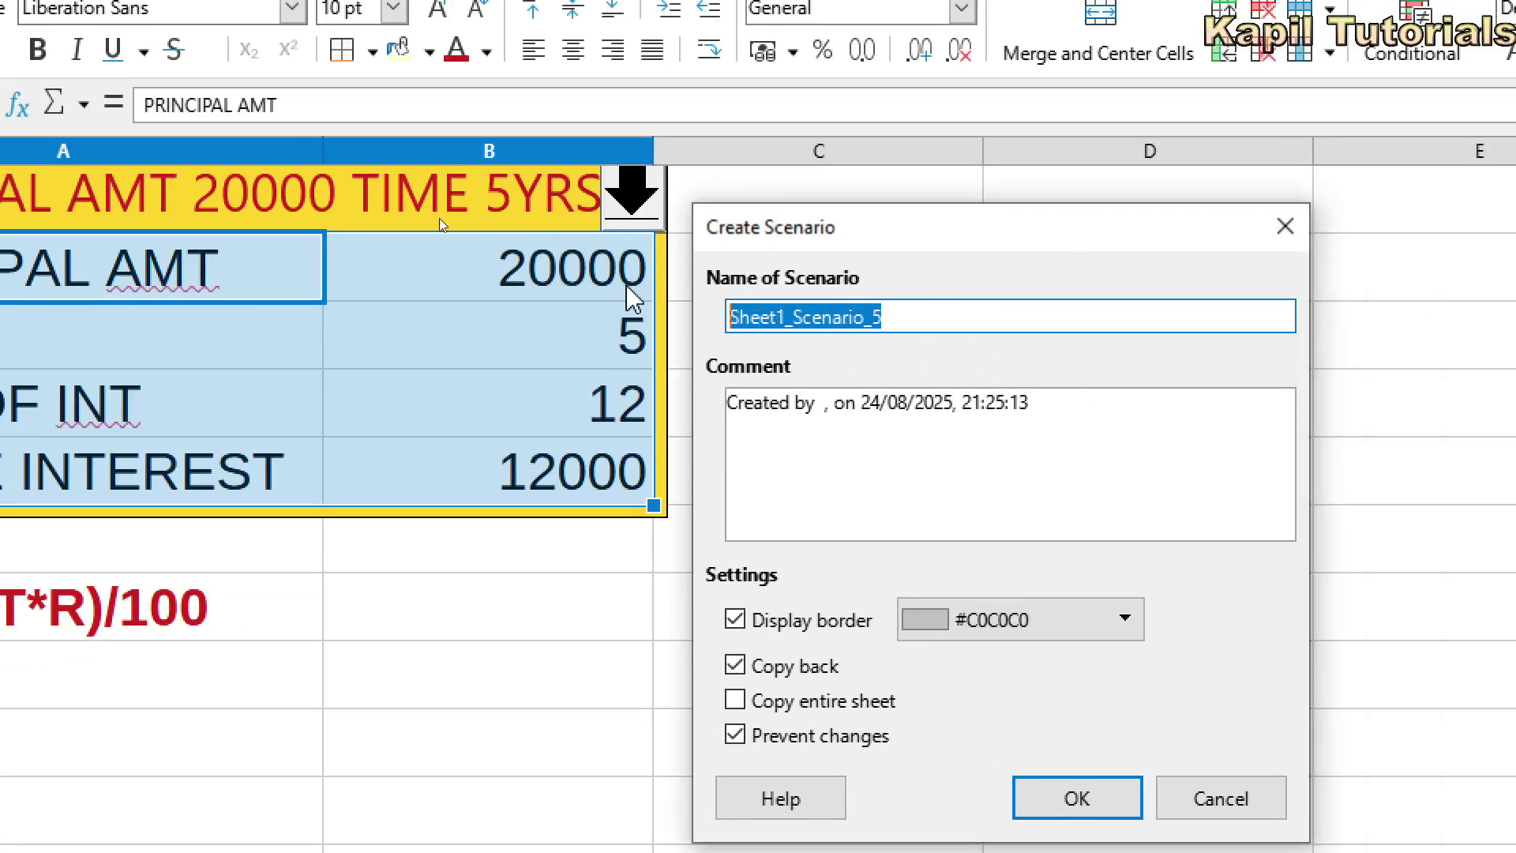
{"action": "type", "text": "P = 20000, T = 5, R = 12"}
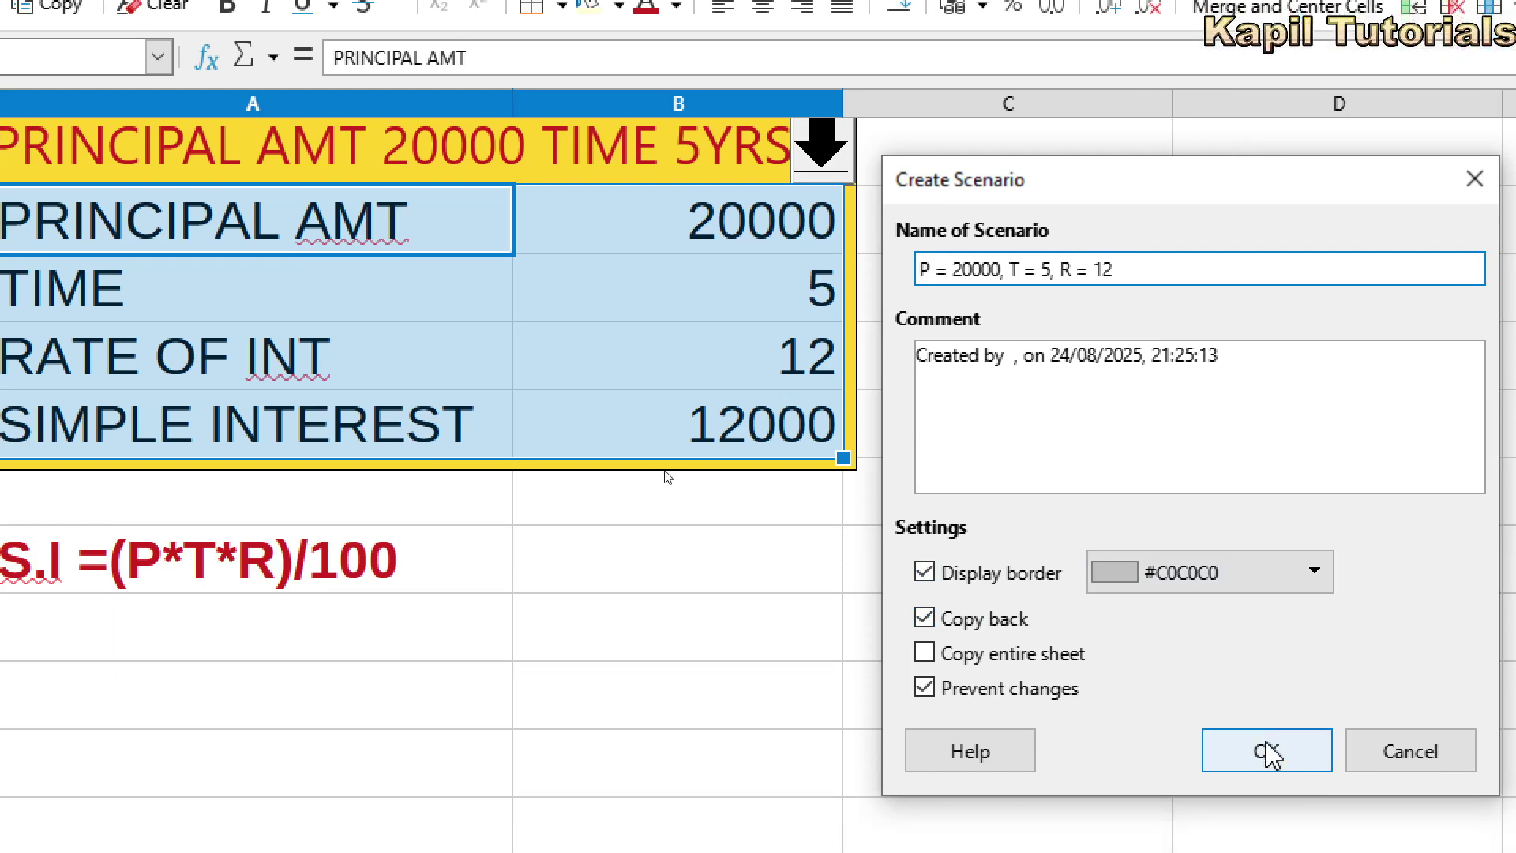
{"action": "left_click", "coordinate": [1266, 751]}
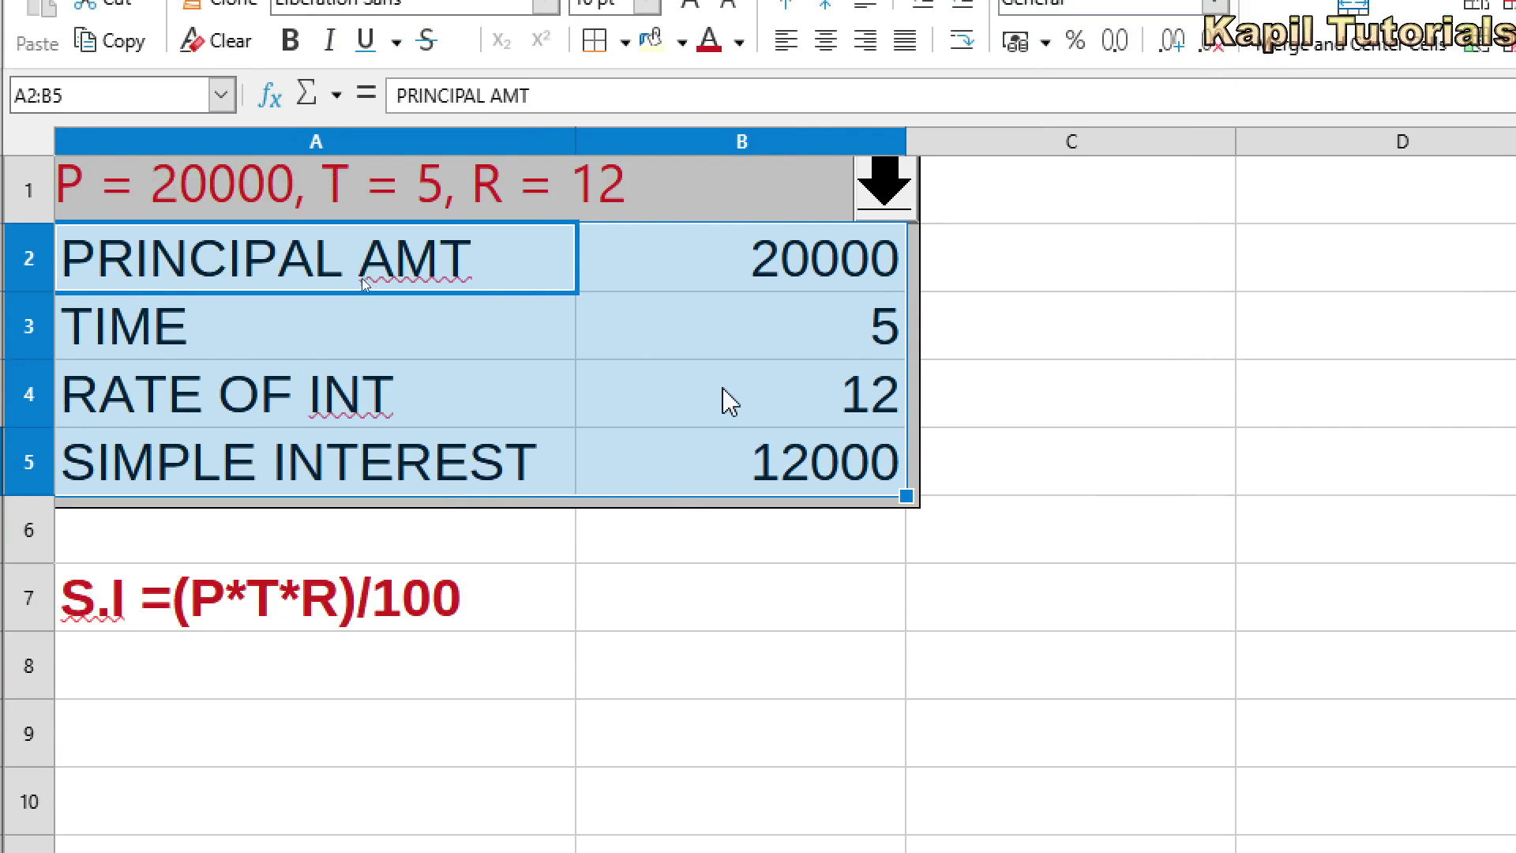
Step: Switch the table to the PRINCIPAL AMT 20000 scenario with rate 10 and back to "P = 20000, T = 5, R = 12" to compare them
{"action": "left_click", "coordinate": [885, 188]}
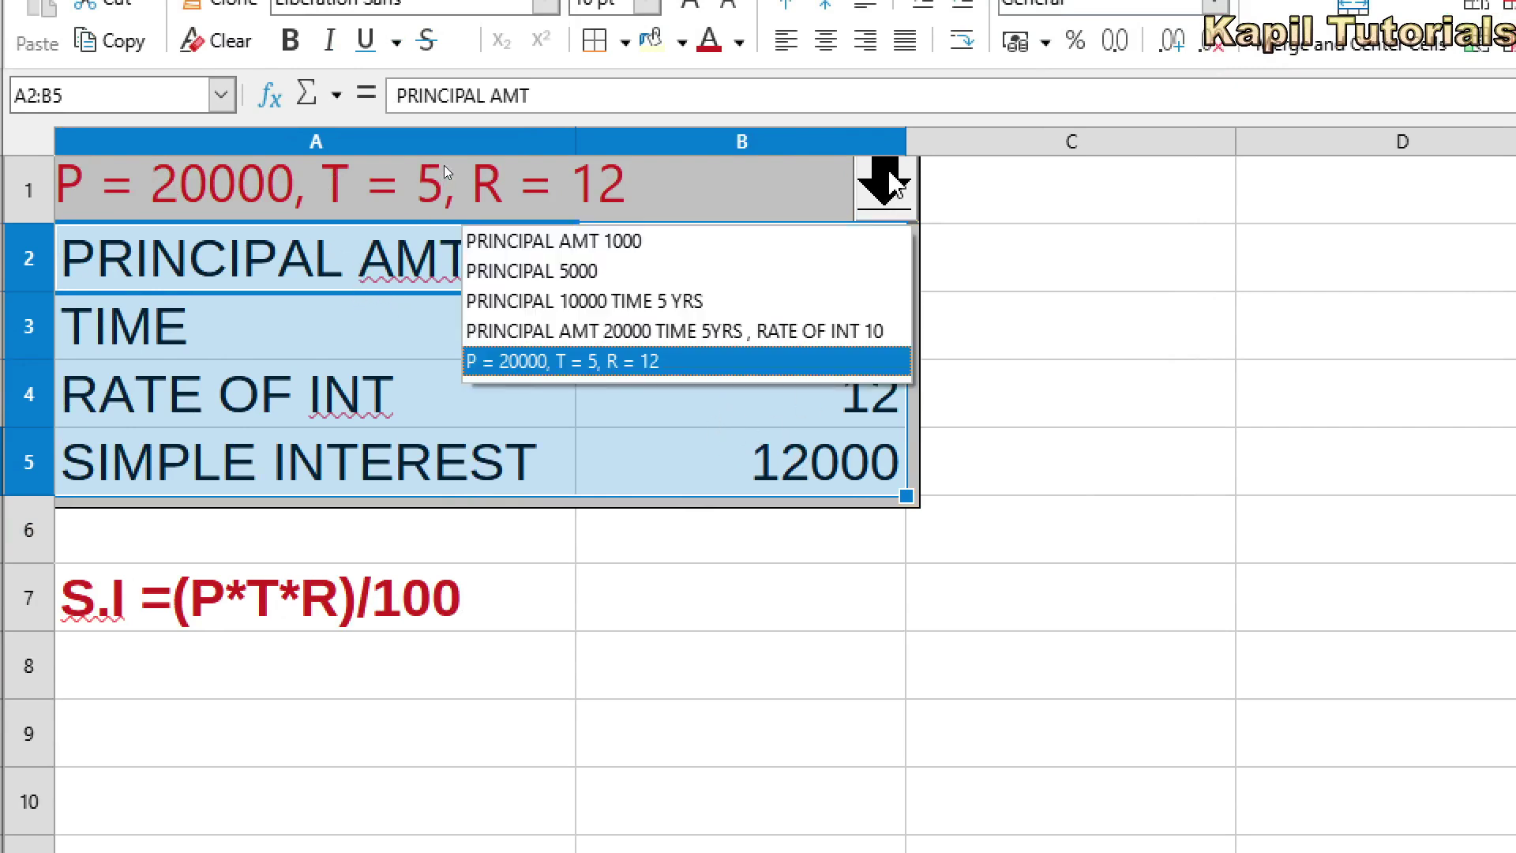
{"action": "left_click", "coordinate": [788, 332]}
{"action": "left_click", "coordinate": [900, 203]}
{"action": "left_click", "coordinate": [699, 361]}
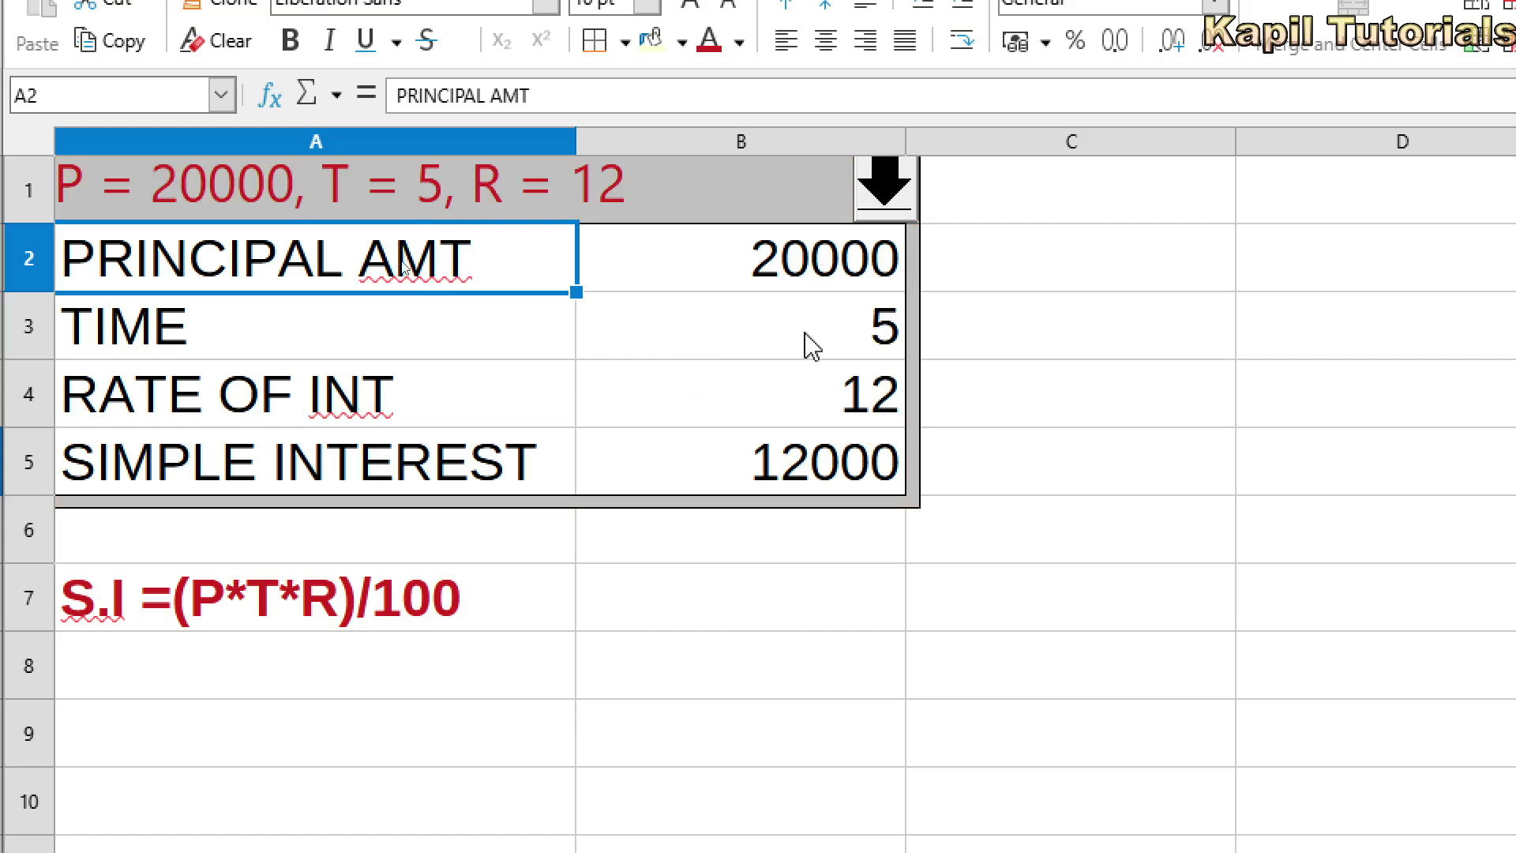
Step: Overwrite the simple interest in cell B5 with 15000, and test its retention by switching to the PRINCIPAL AMT 20000 scenario and back
{"action": "left_click", "coordinate": [786, 477]}
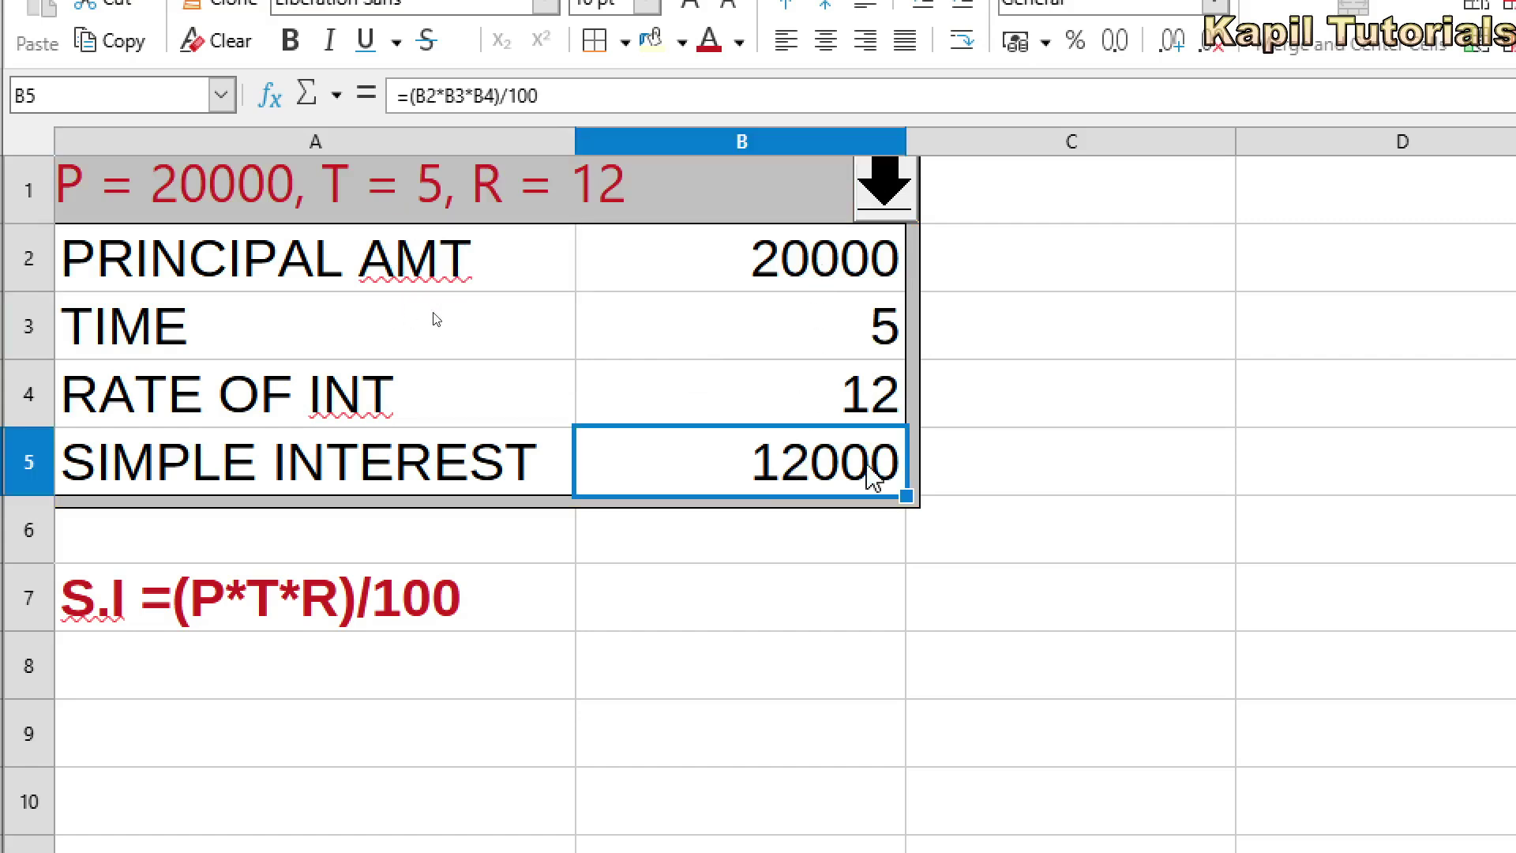
{"action": "type", "text": "15000"}
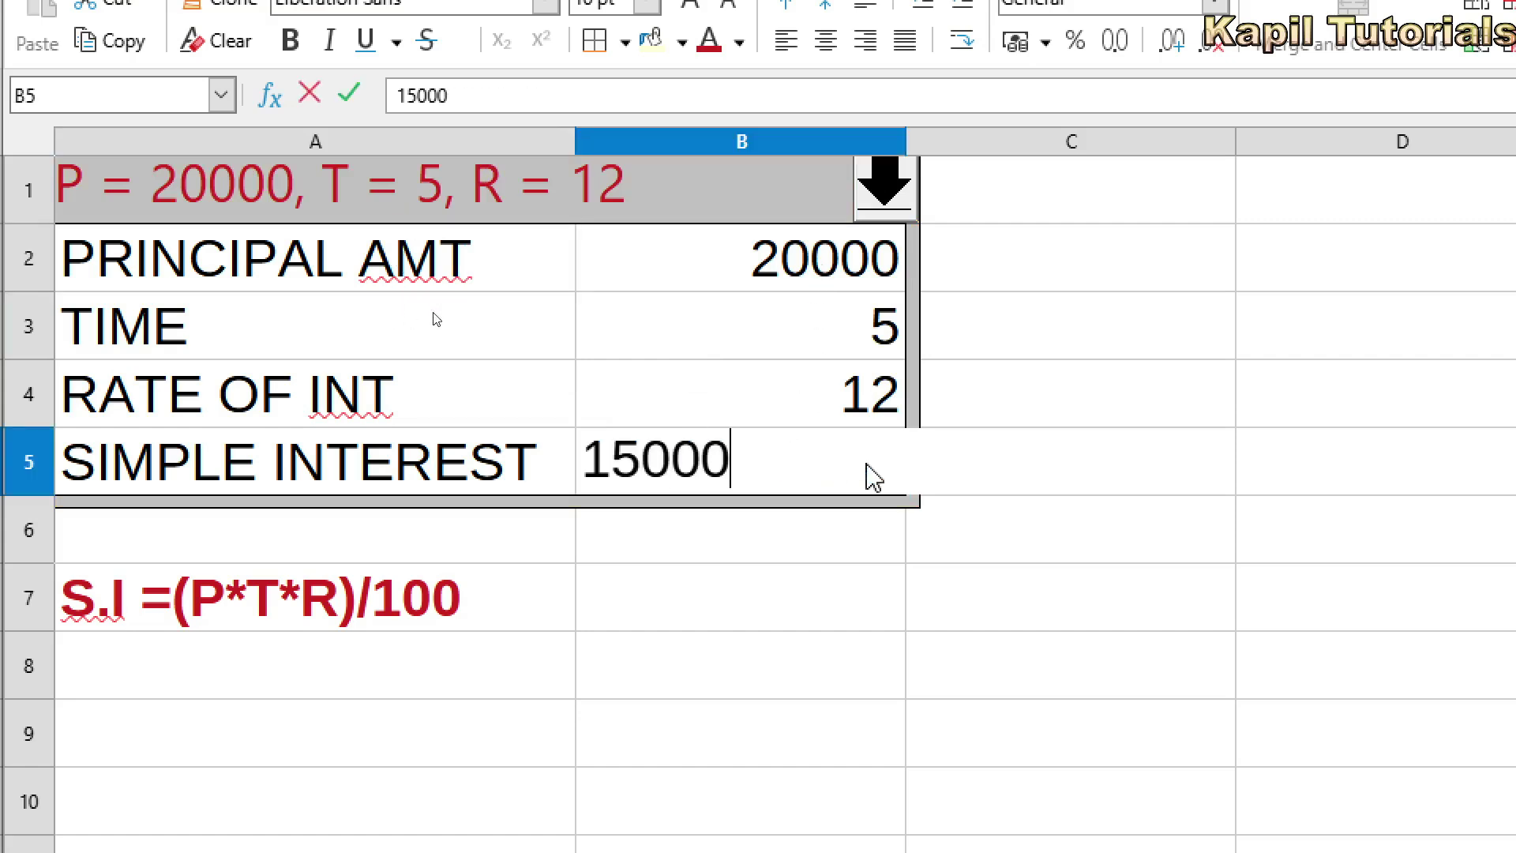
{"action": "key", "text": "Return"}
{"action": "left_click", "coordinate": [884, 189]}
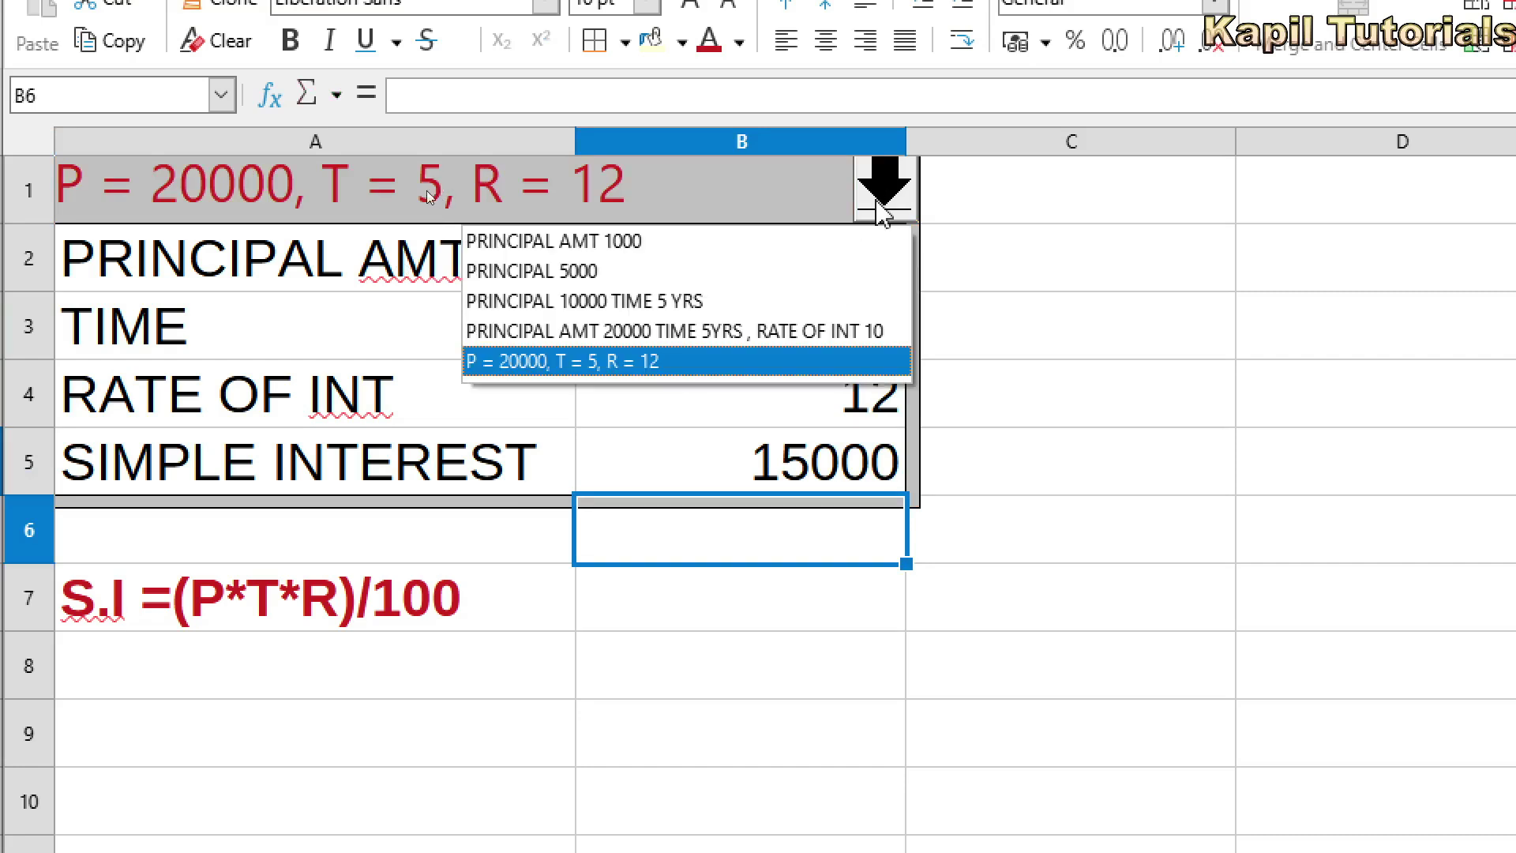
{"action": "left_click", "coordinate": [631, 331]}
{"action": "left_click", "coordinate": [872, 190]}
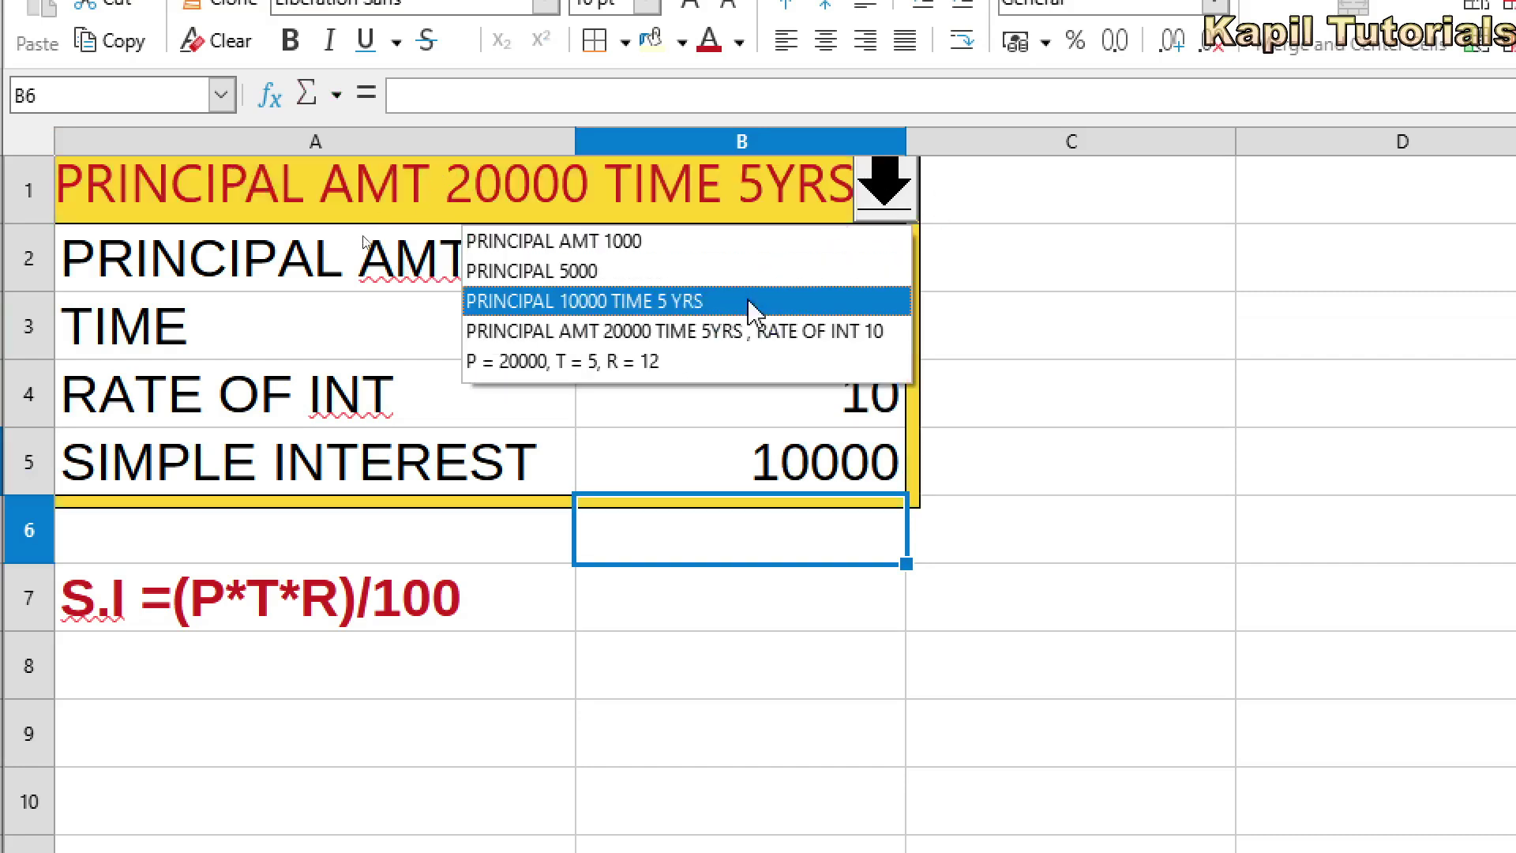
{"action": "left_click", "coordinate": [653, 365]}
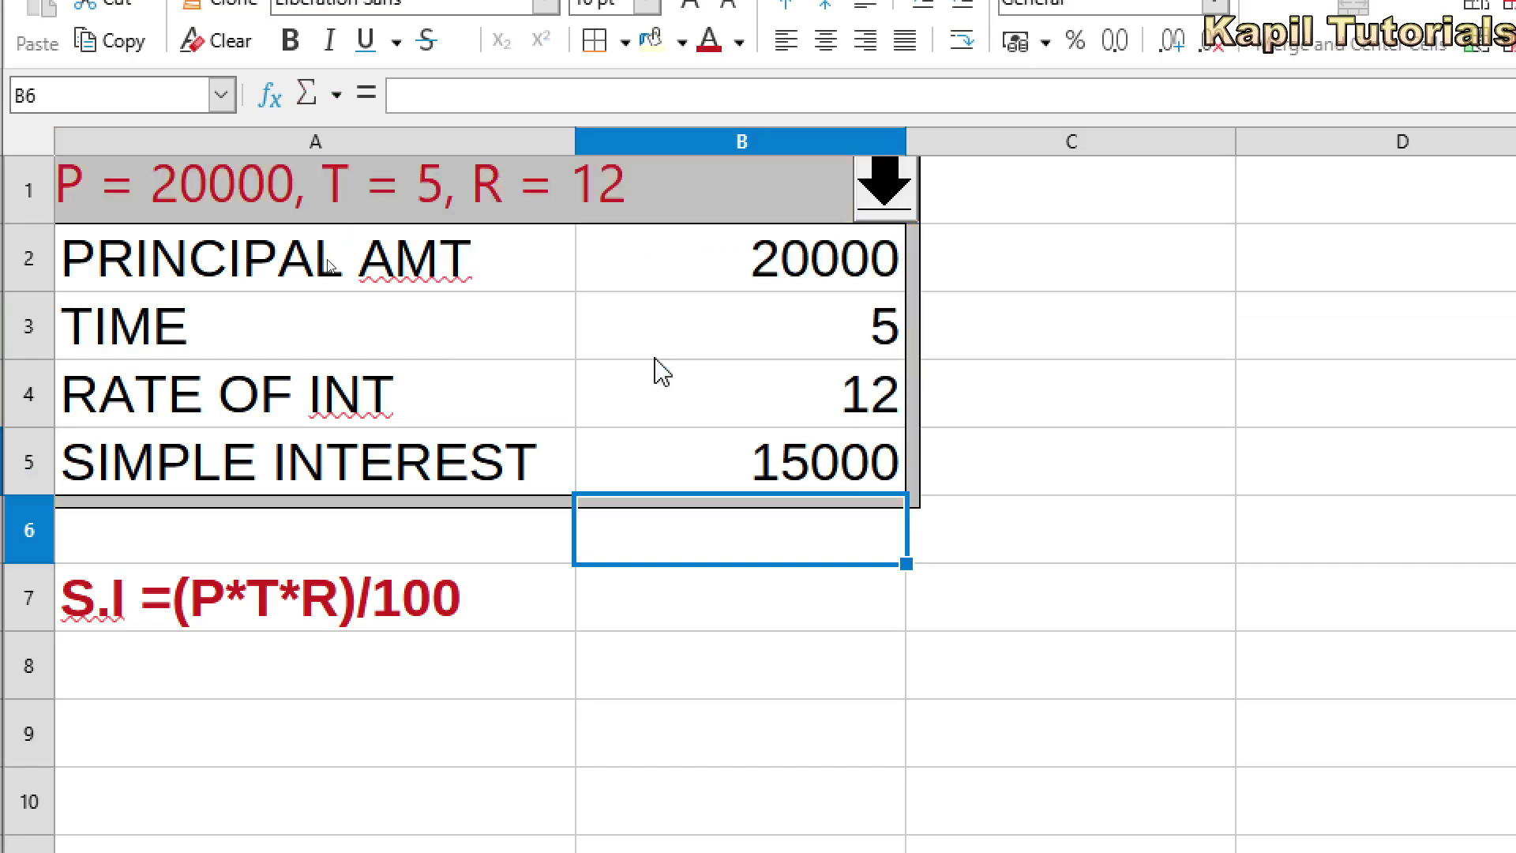
{"action": "left_click", "coordinate": [826, 473]}
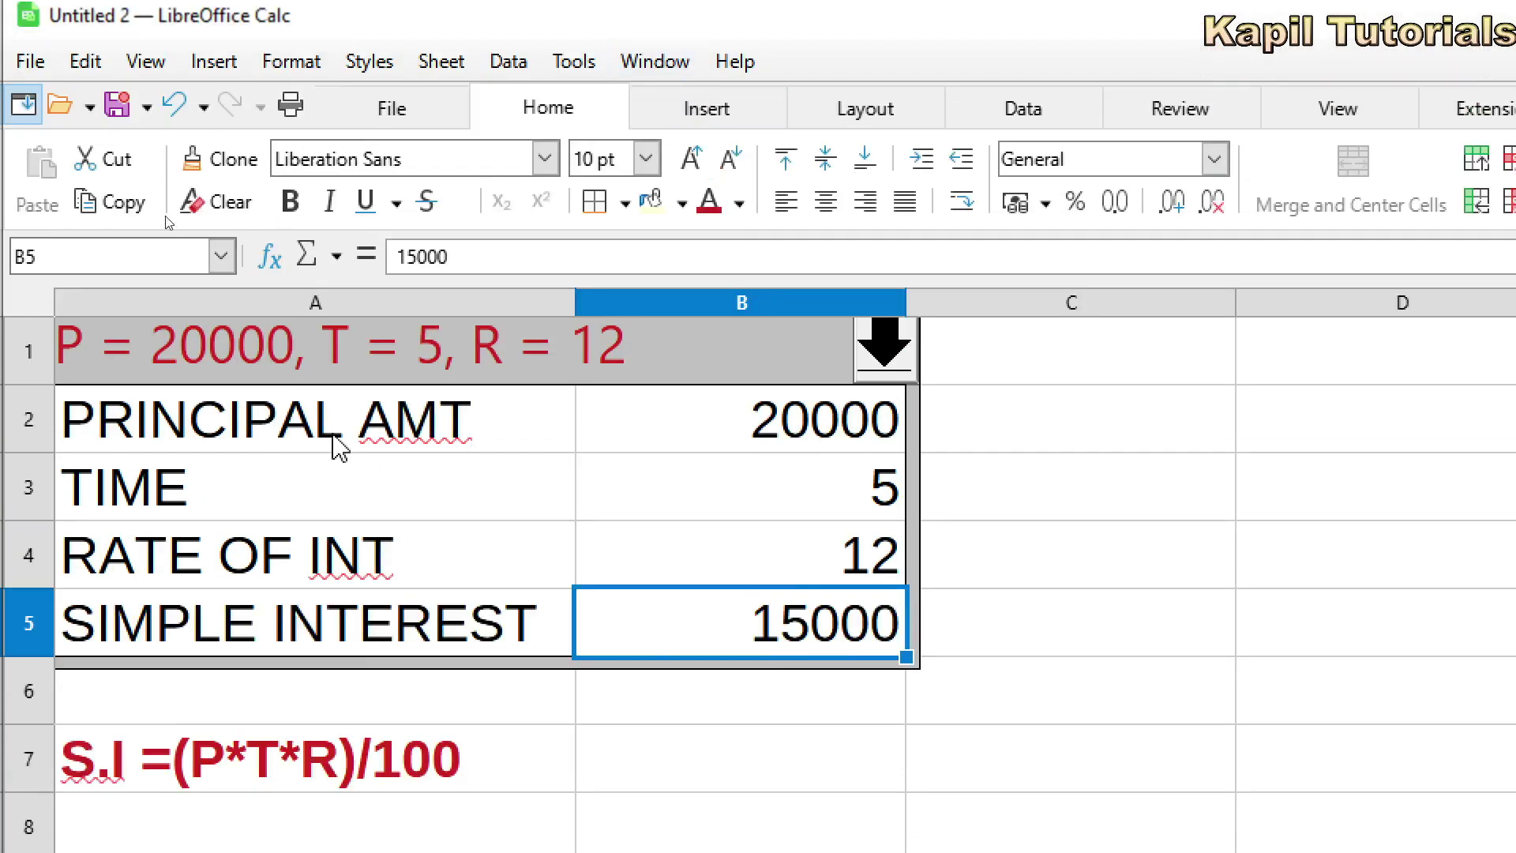
Step: Review the Create Scenario settings for A2:B5, including Copy back, and close the dialog without creating a scenario
{"action": "left_click_drag", "start_coordinate": [433, 262], "coordinate": [685, 458]}
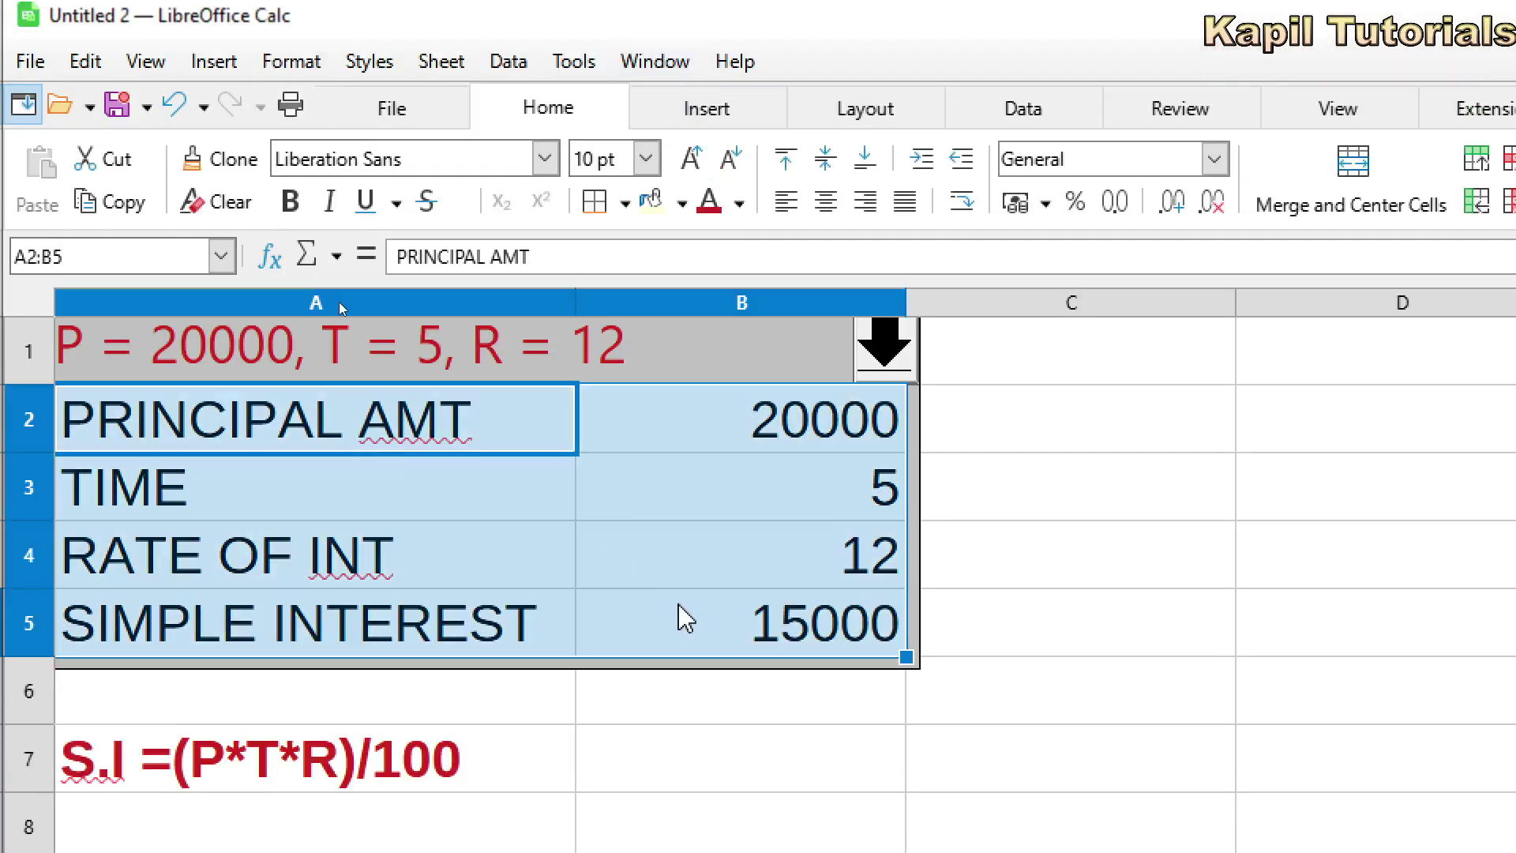
{"action": "left_click", "coordinate": [575, 63]}
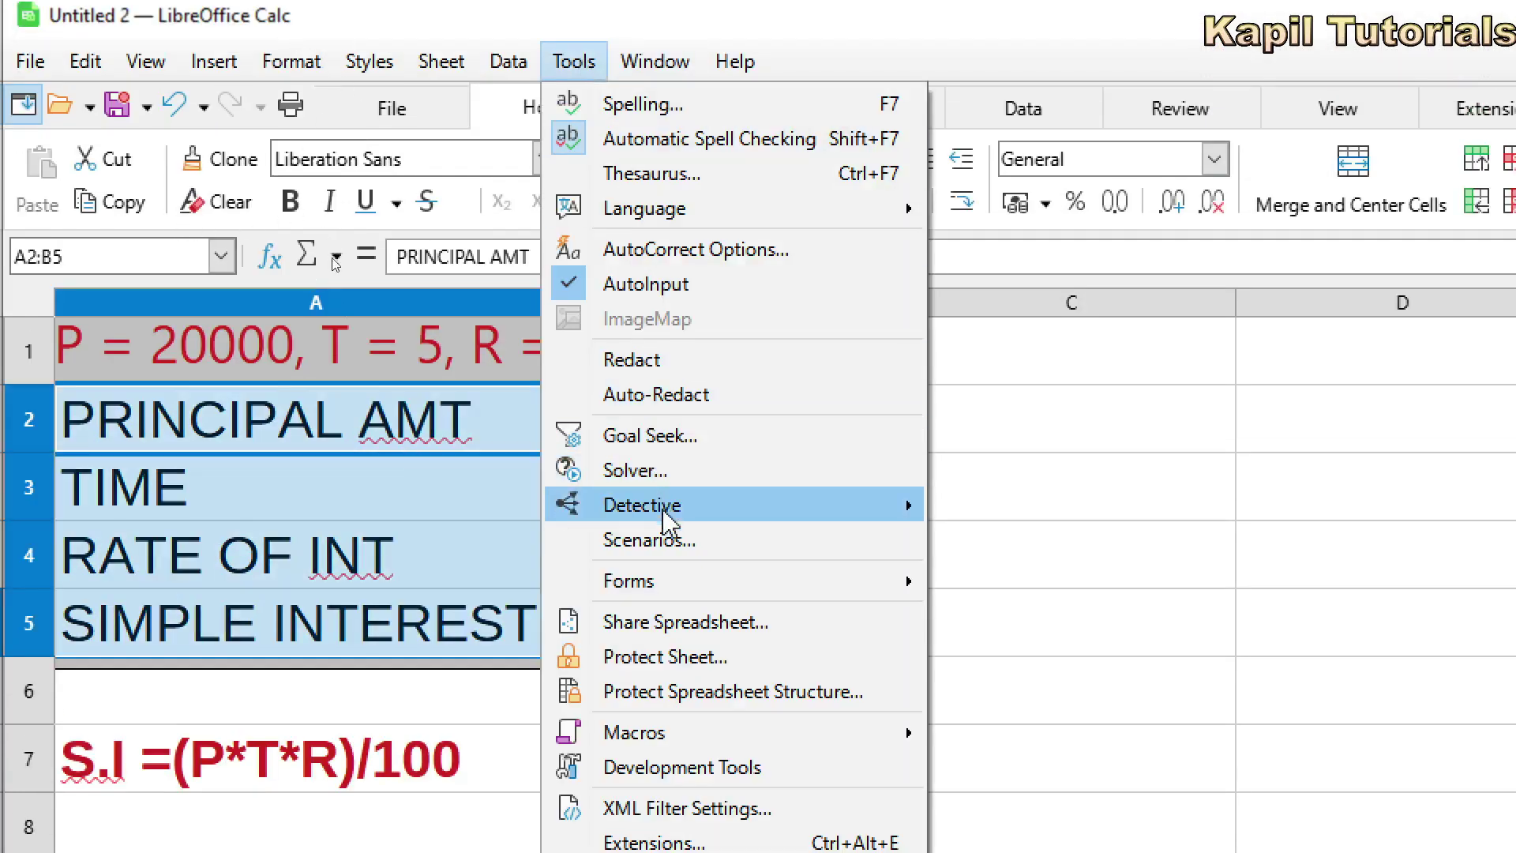
{"action": "left_click", "coordinate": [672, 544]}
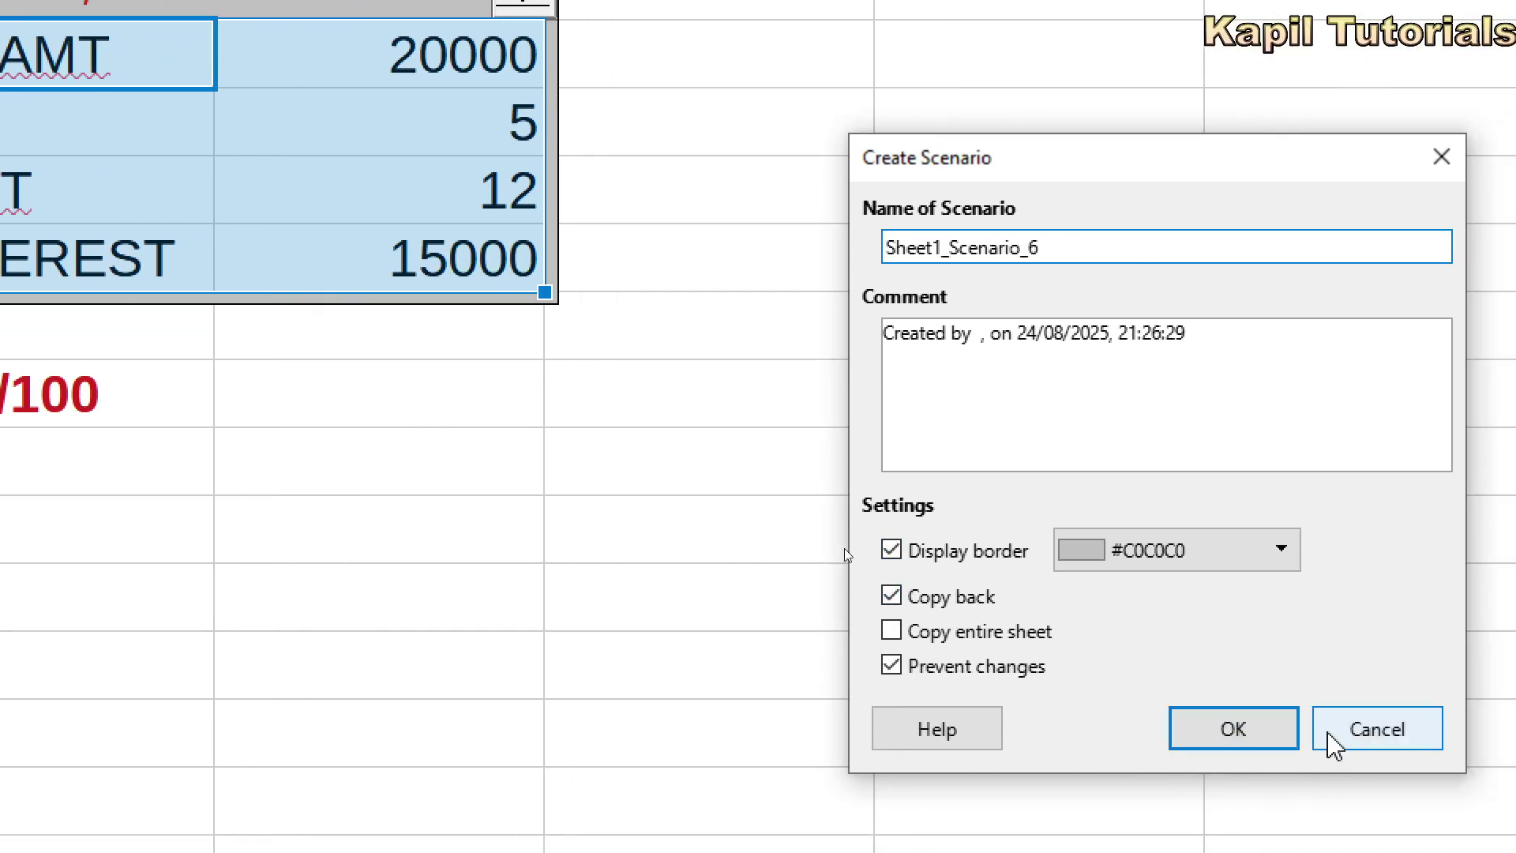
{"action": "left_click", "coordinate": [1377, 728]}
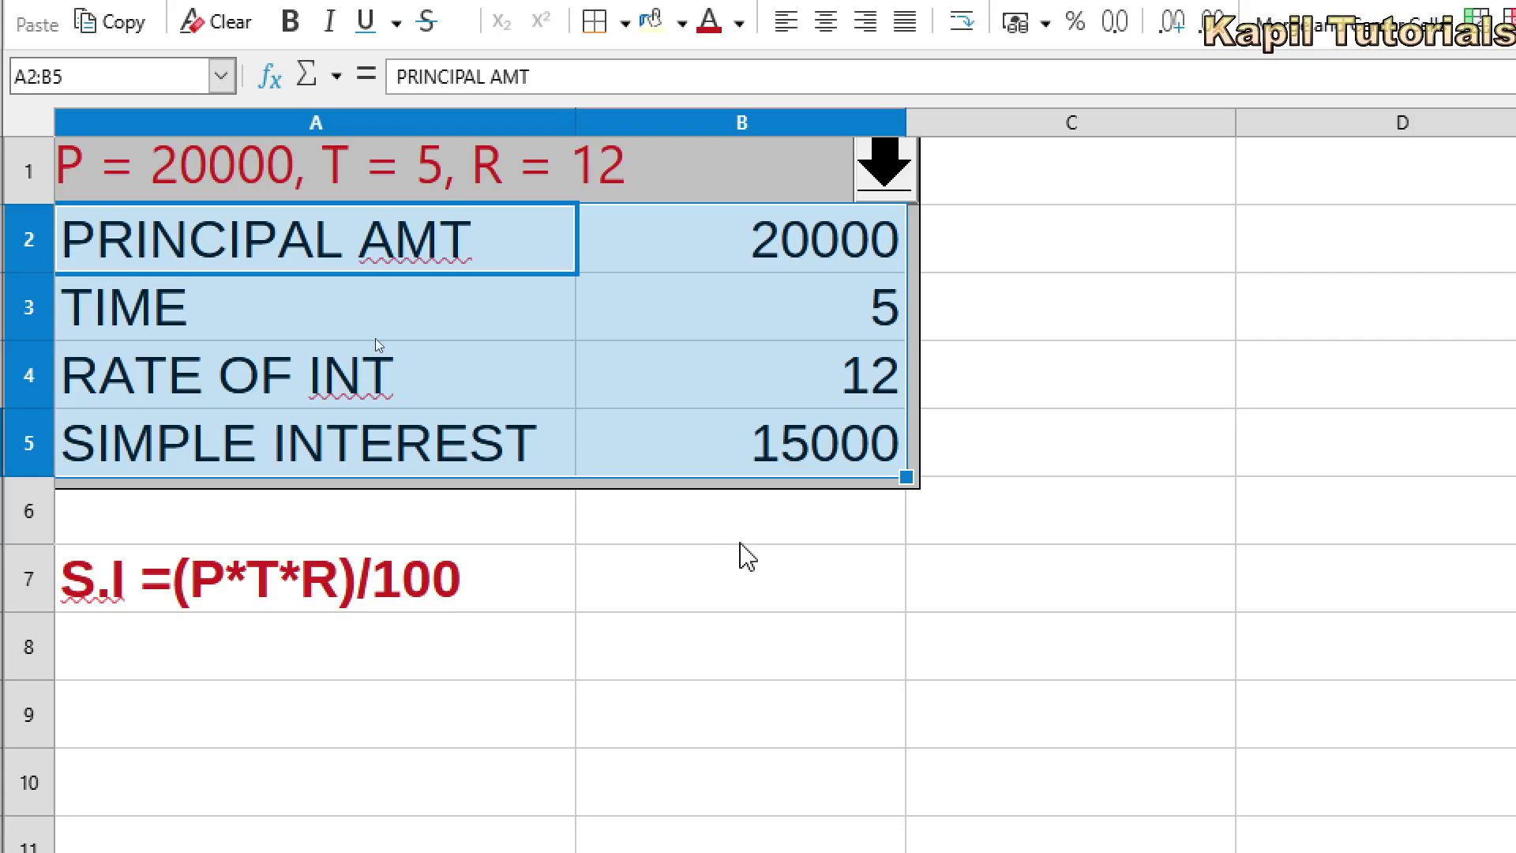
Step: Open the table's list of scenarios
{"action": "left_click", "coordinate": [885, 168]}
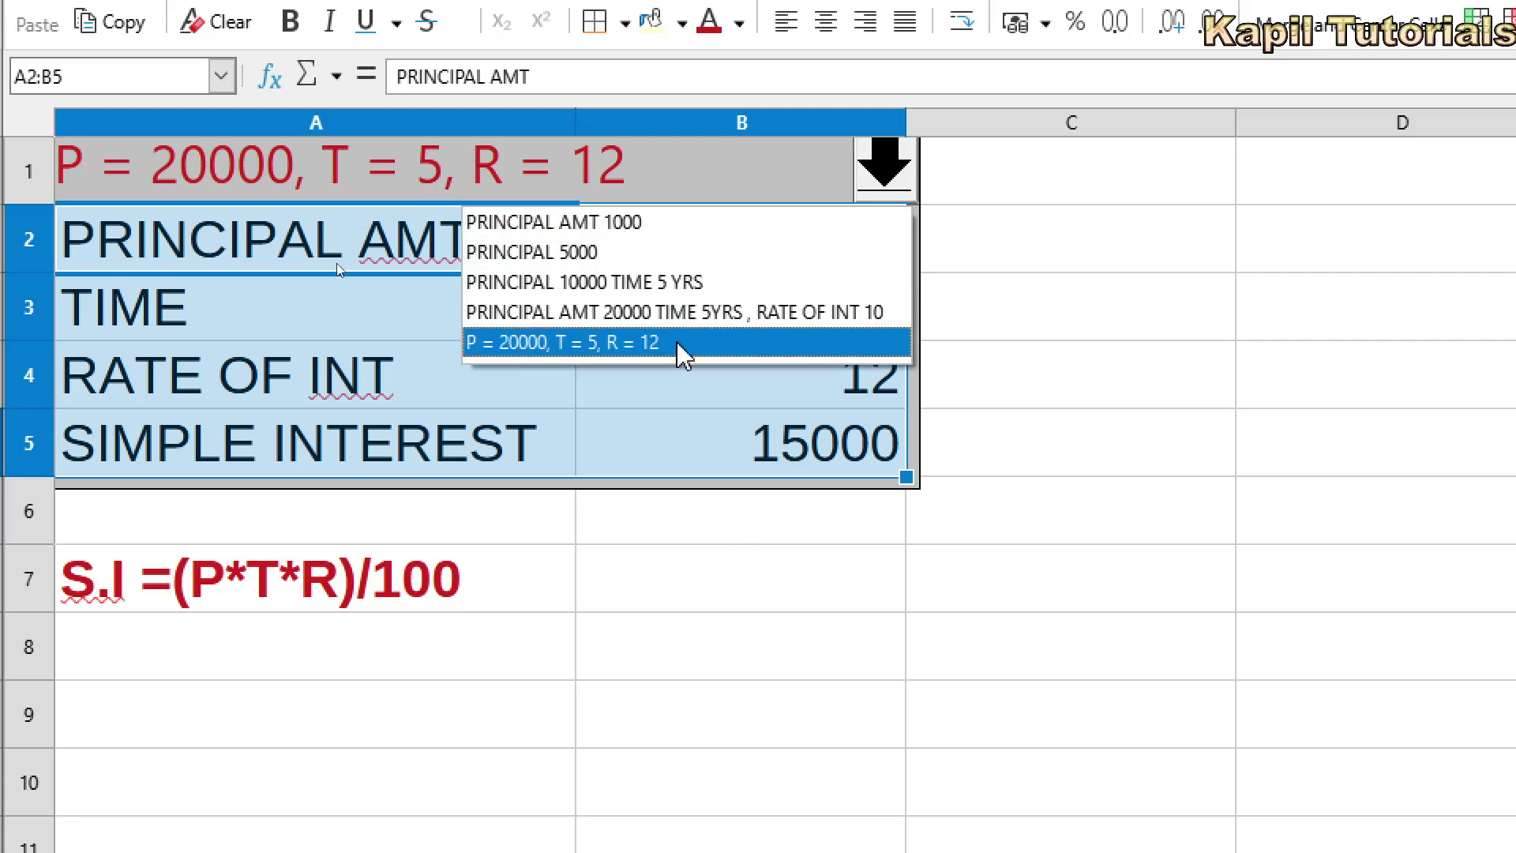